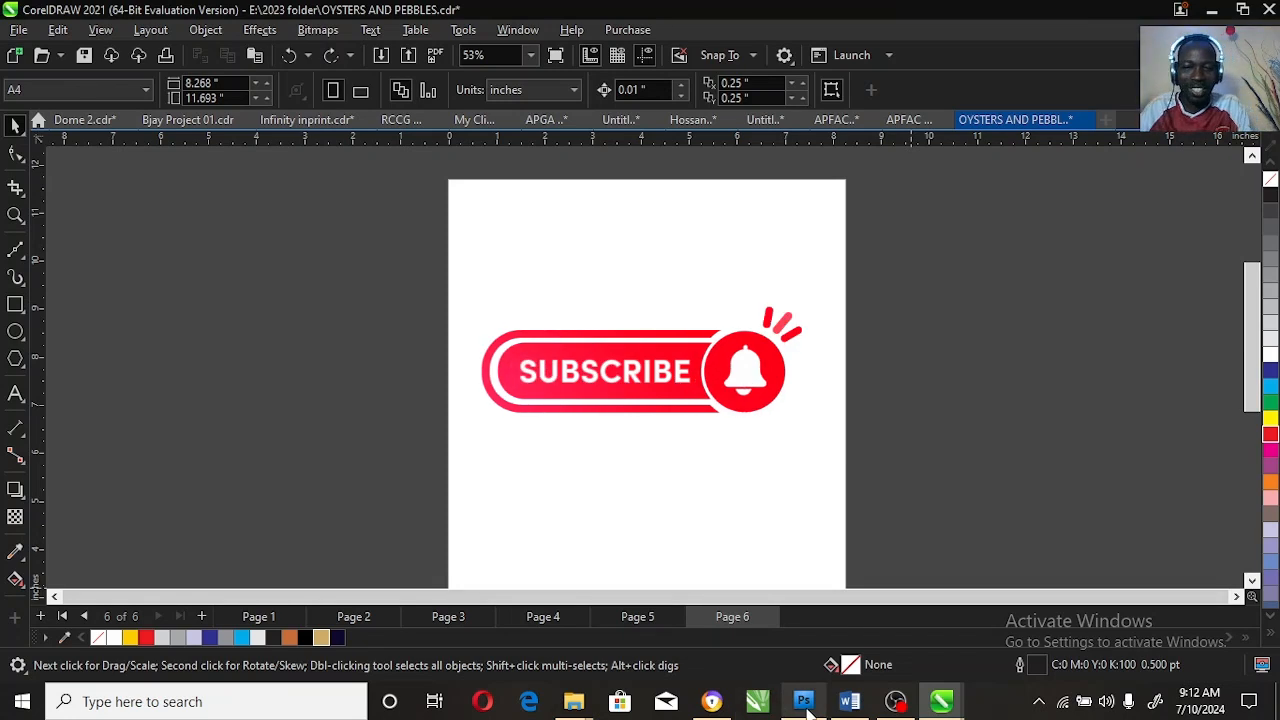
Step: Switch to the web browser and copy the night city road picture from the Pinterest page
mouse_move(808, 708)
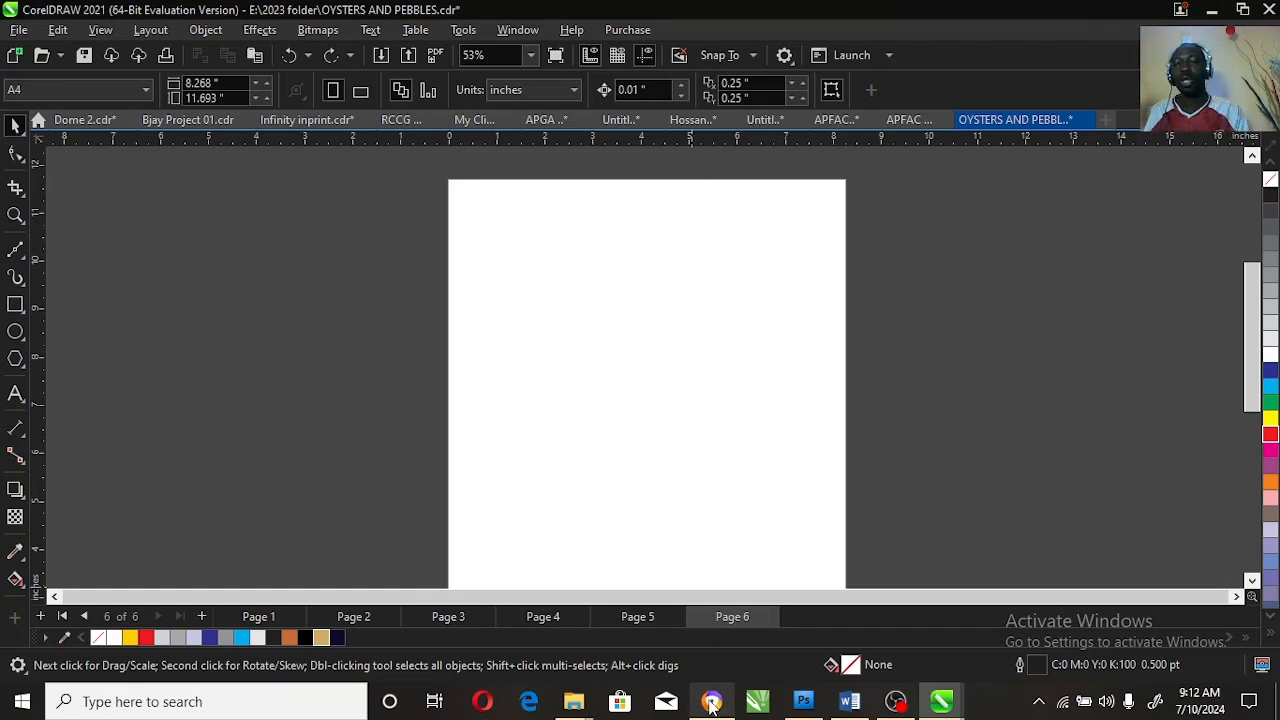
mouse_move(712, 705)
left_click(688, 650)
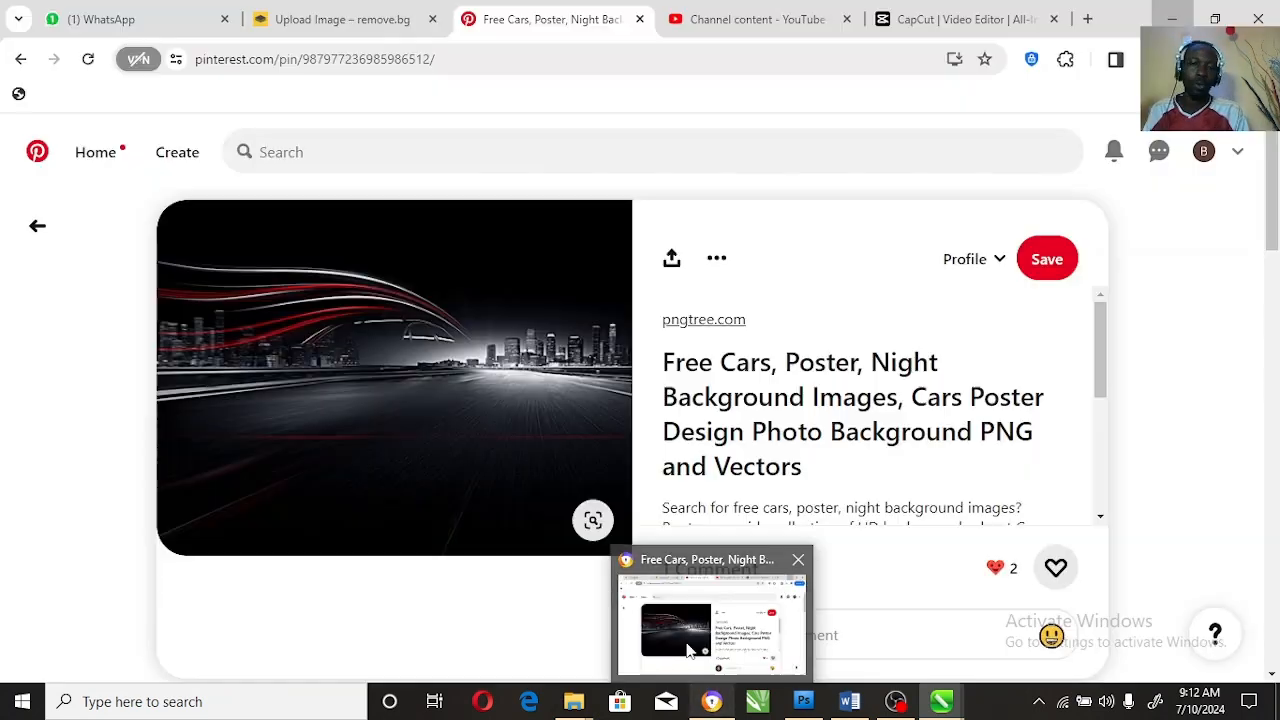
right_click(399, 373)
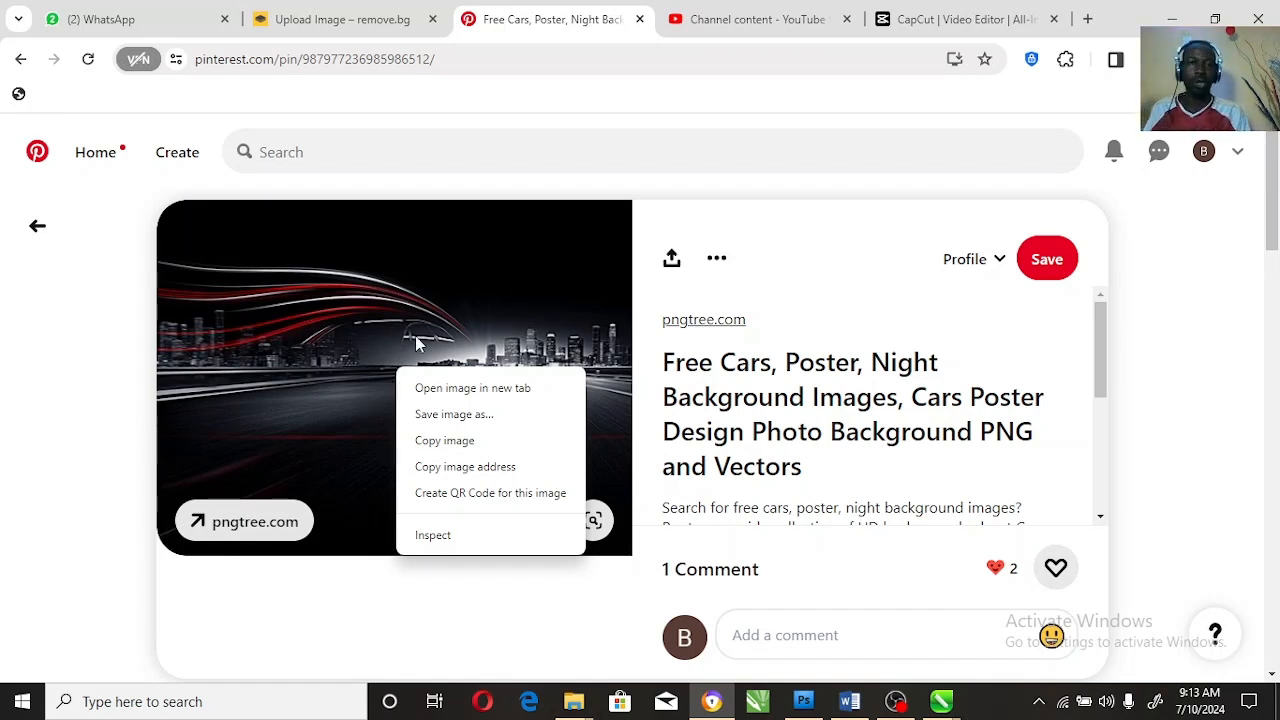
right_click(429, 337)
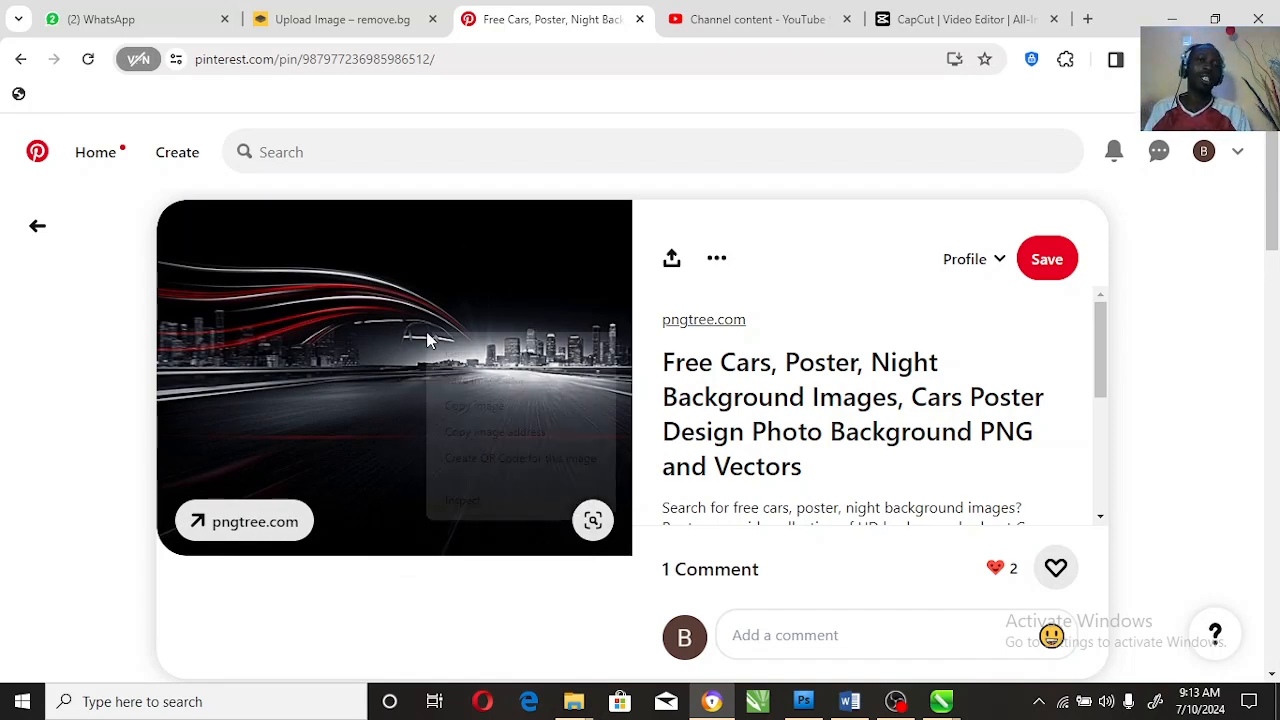
left_click(497, 409)
Step: Return to CorelDRAW, paste the road picture onto Page 6 and move it up about 1 inch
left_click(1158, 20)
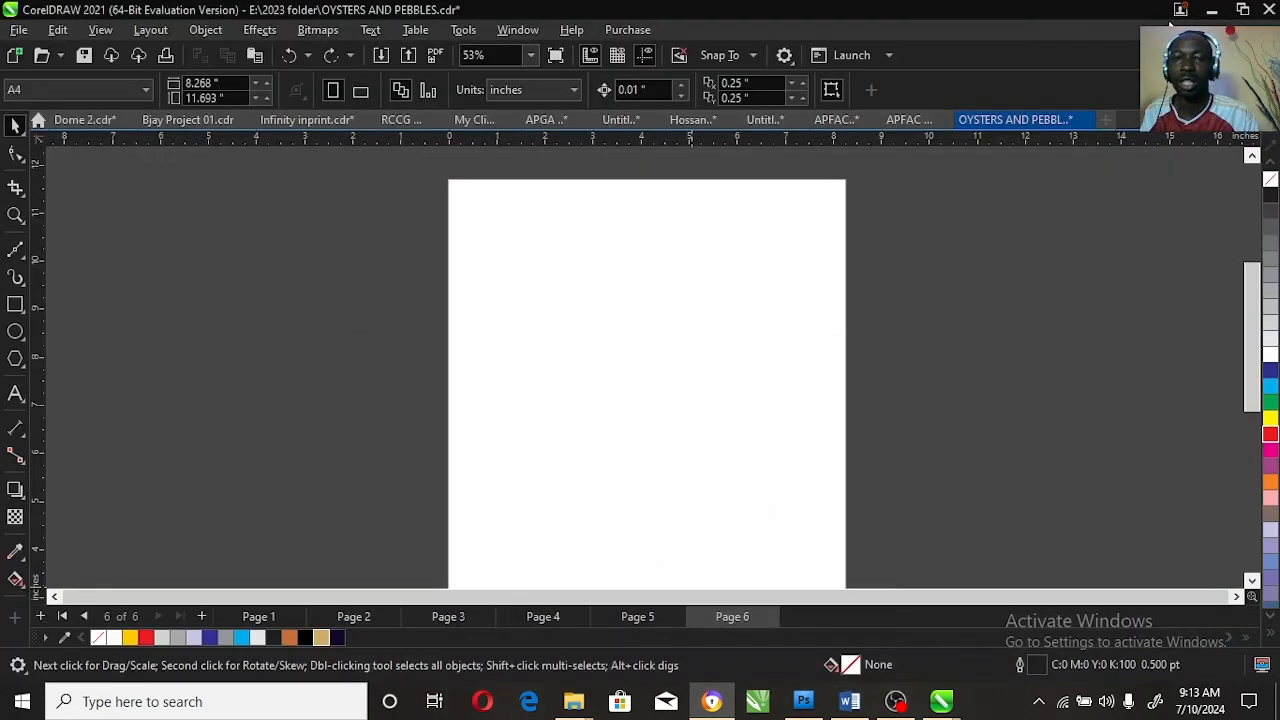
key("ctrl+v")
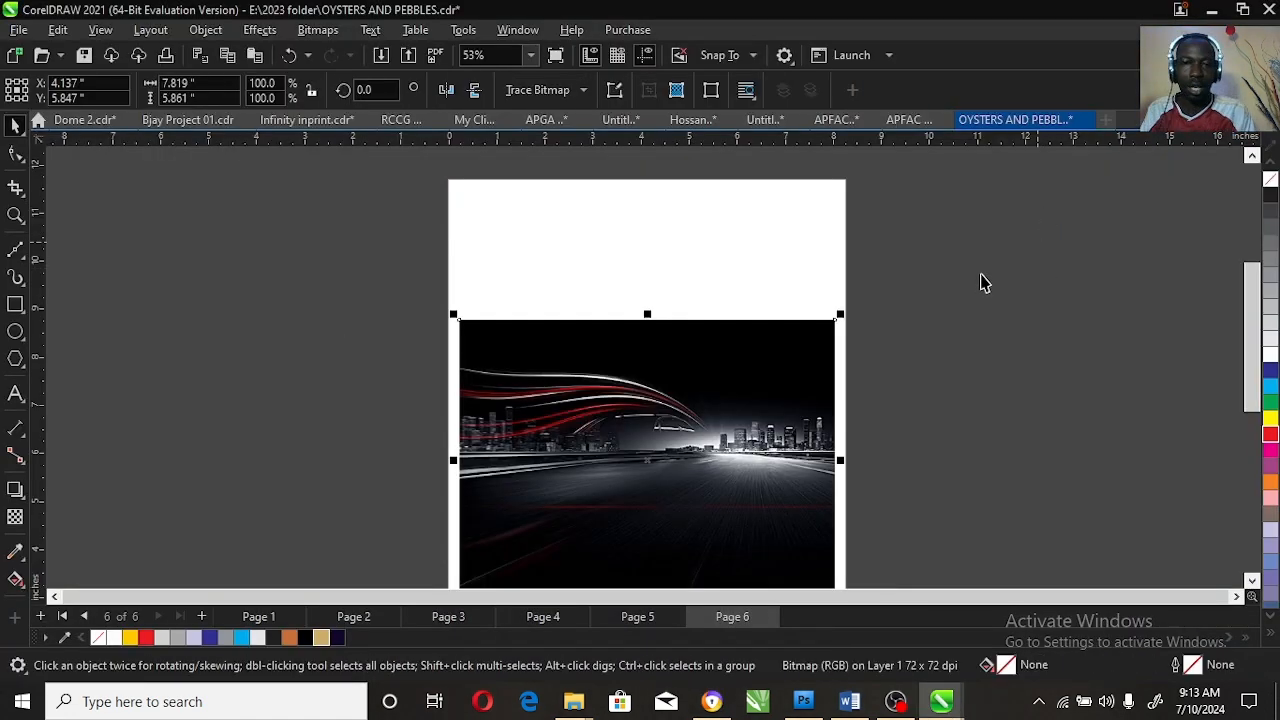
left_click_drag(753, 383, 753, 333)
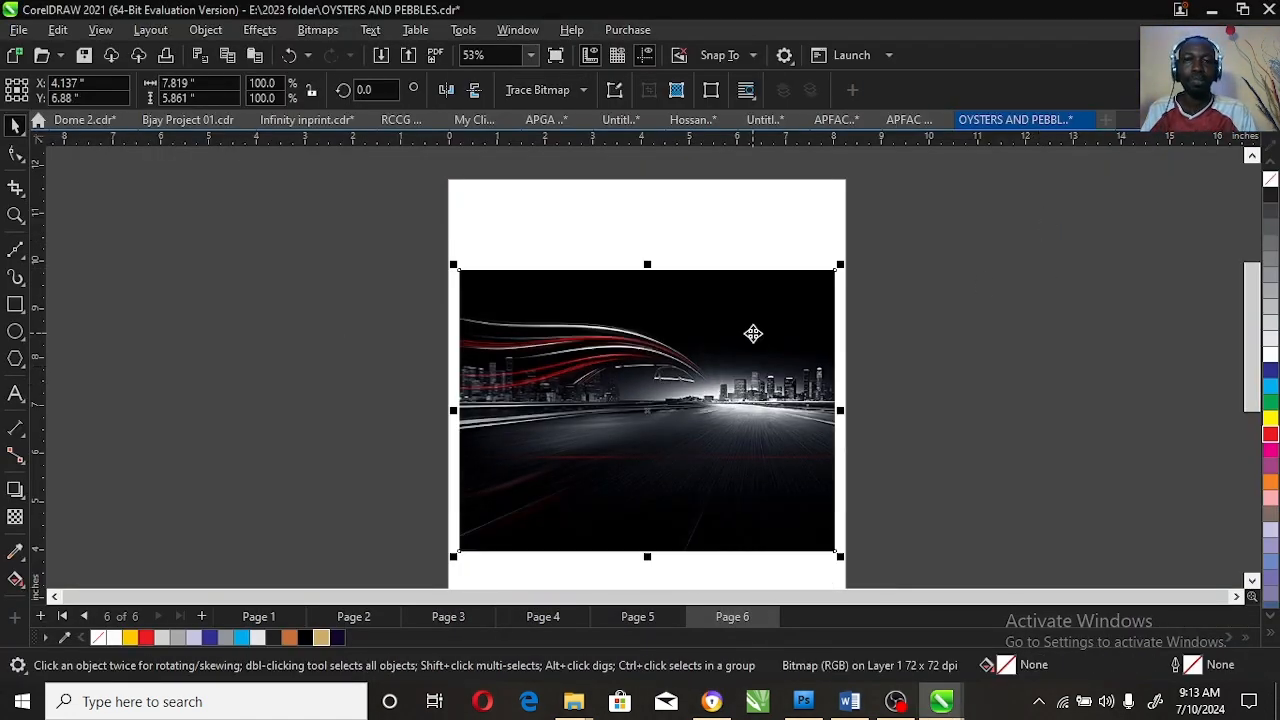
Step: Copy the blue Oysters & Pebbles banner with the two cars from Page 5 and paste it onto Page 6
left_click(655, 614)
left_click_drag(449, 177, 851, 389)
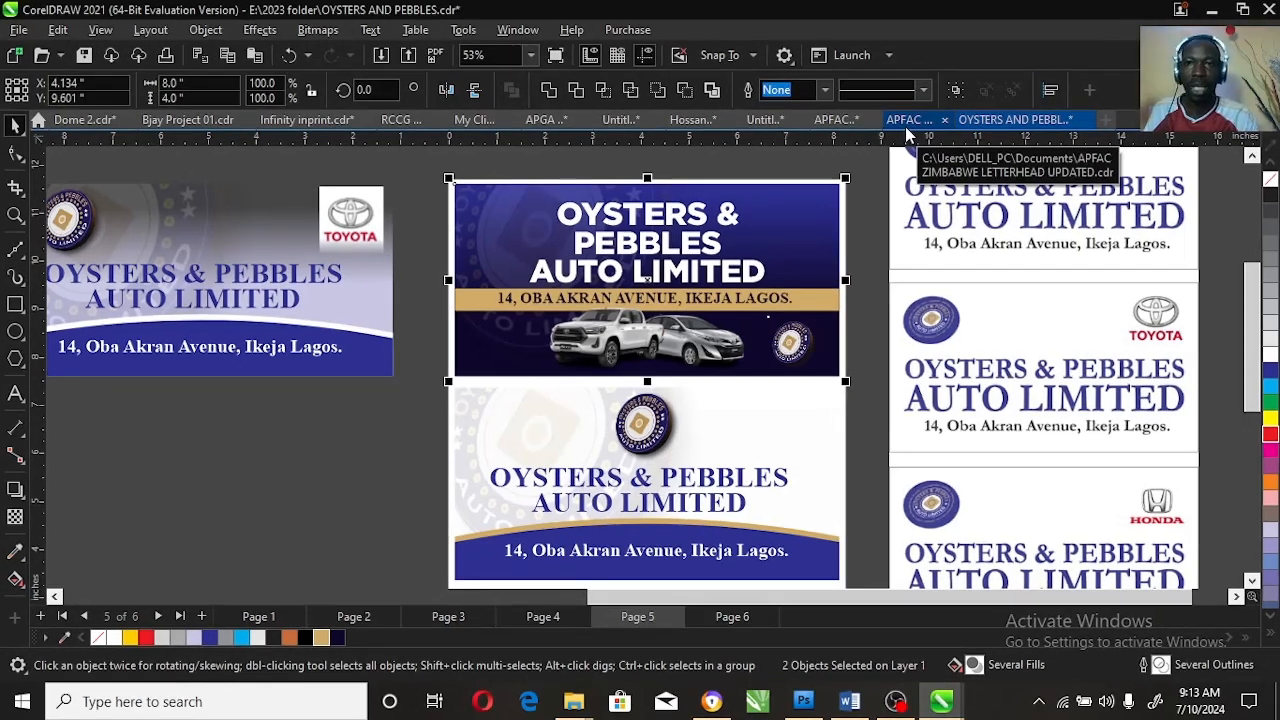
left_click(727, 617)
key("ctrl+v")
left_click_drag(843, 308, 1045, 296)
key("ctrl+z")
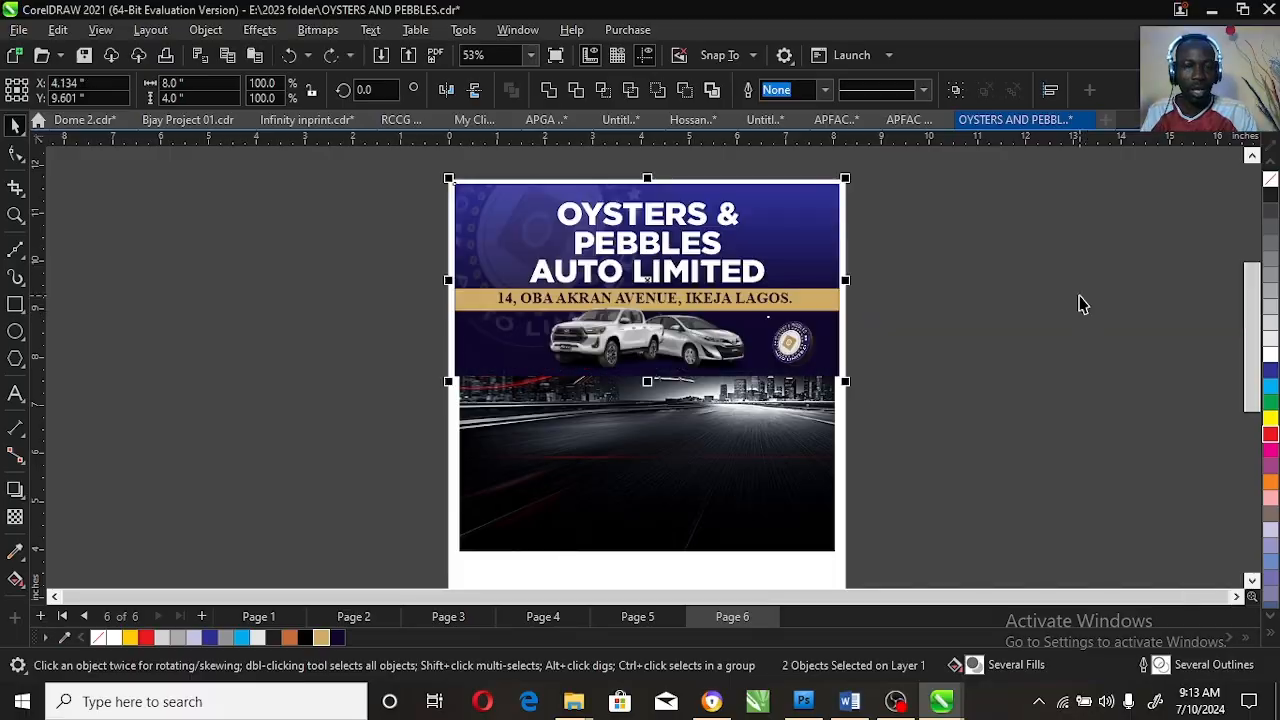
Step: Move the pasted banner off the page to its right side, uncovering the road picture
key("shift+F2")
key("F8")
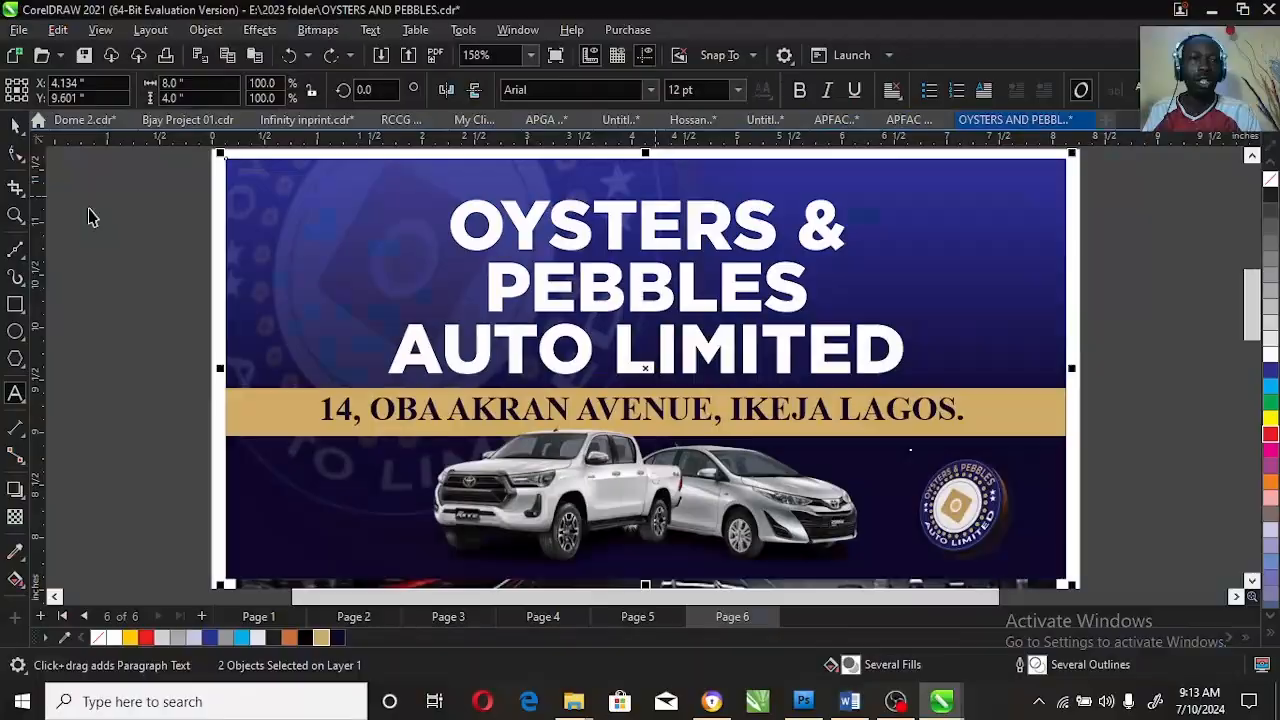
key("space")
left_click(15, 214)
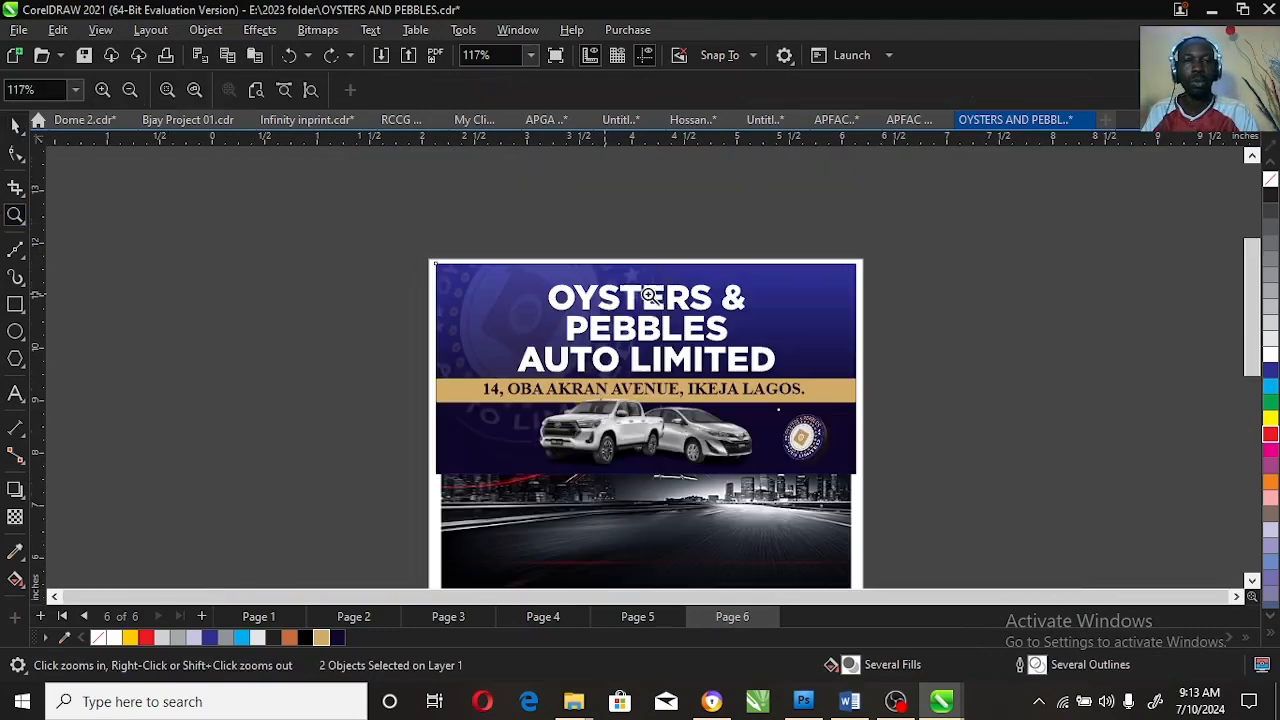
key("space")
left_click_drag(474, 445, 910, 447)
scroll(1080, 320, "down", 5)
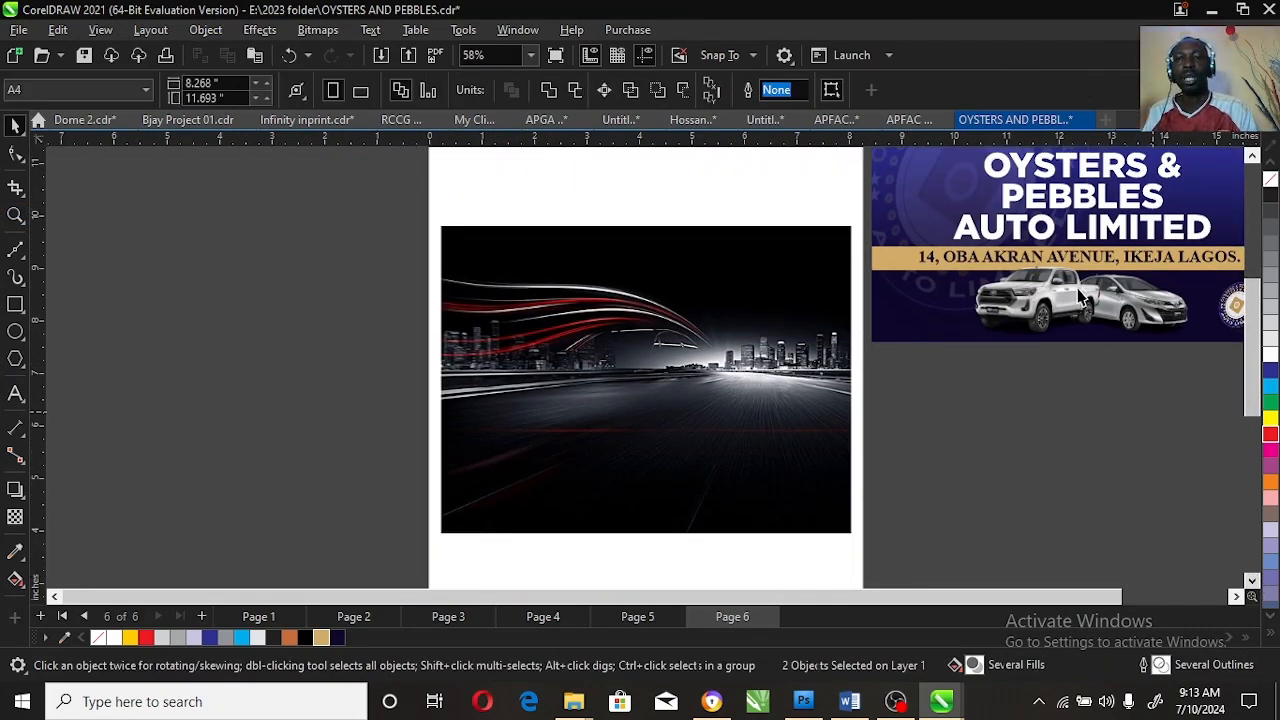
Step: Extract the banner's PowerClip contents and move the pickup truck onto the road picture
left_click(1068, 297)
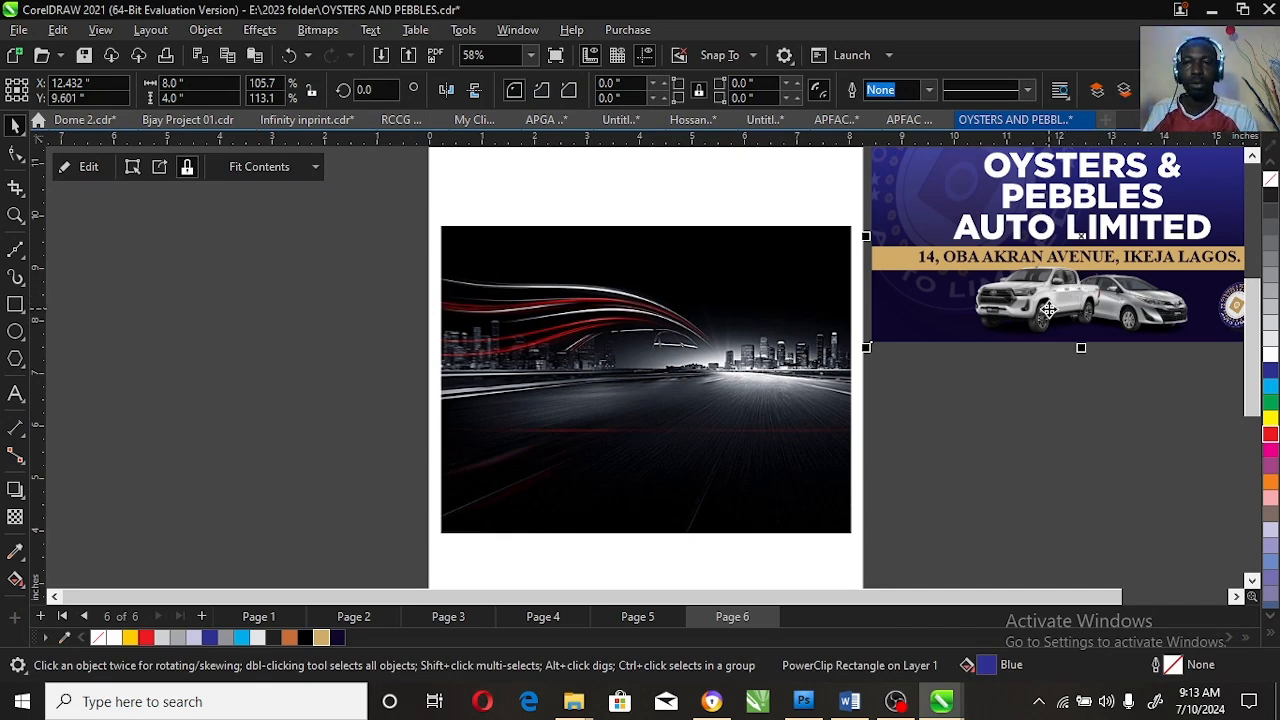
right_click(1048, 310)
left_click(1075, 108)
left_click(1041, 315)
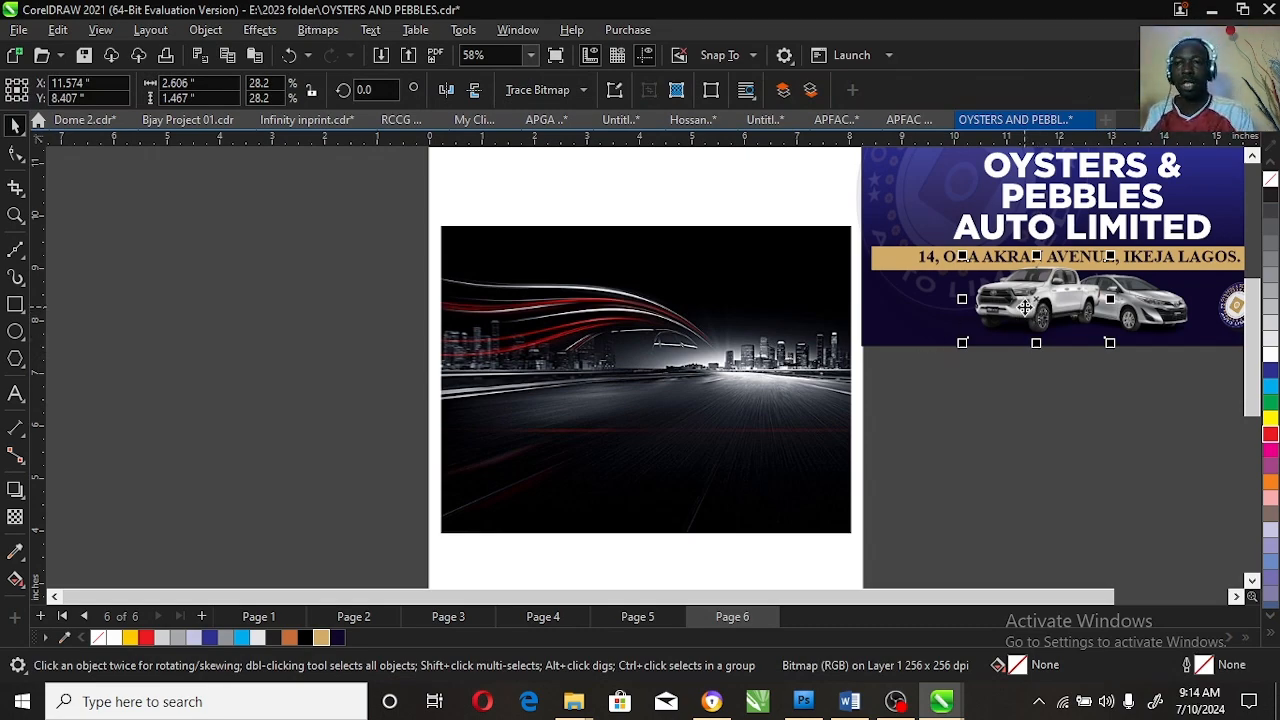
left_click_drag(1025, 305, 700, 425)
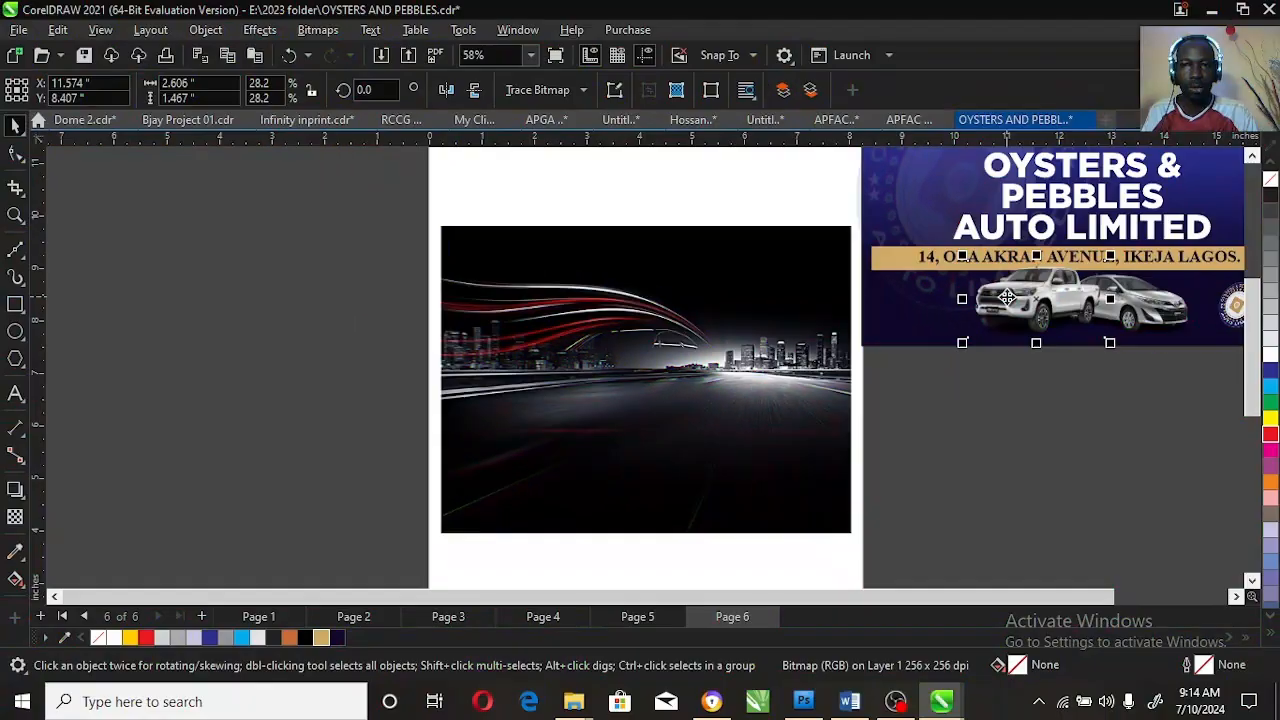
left_click_drag(1025, 315, 713, 410)
Step: Draw a rectangle over the road picture and set its size to 8 by 4 inches
left_click(709, 301)
left_click(15, 304)
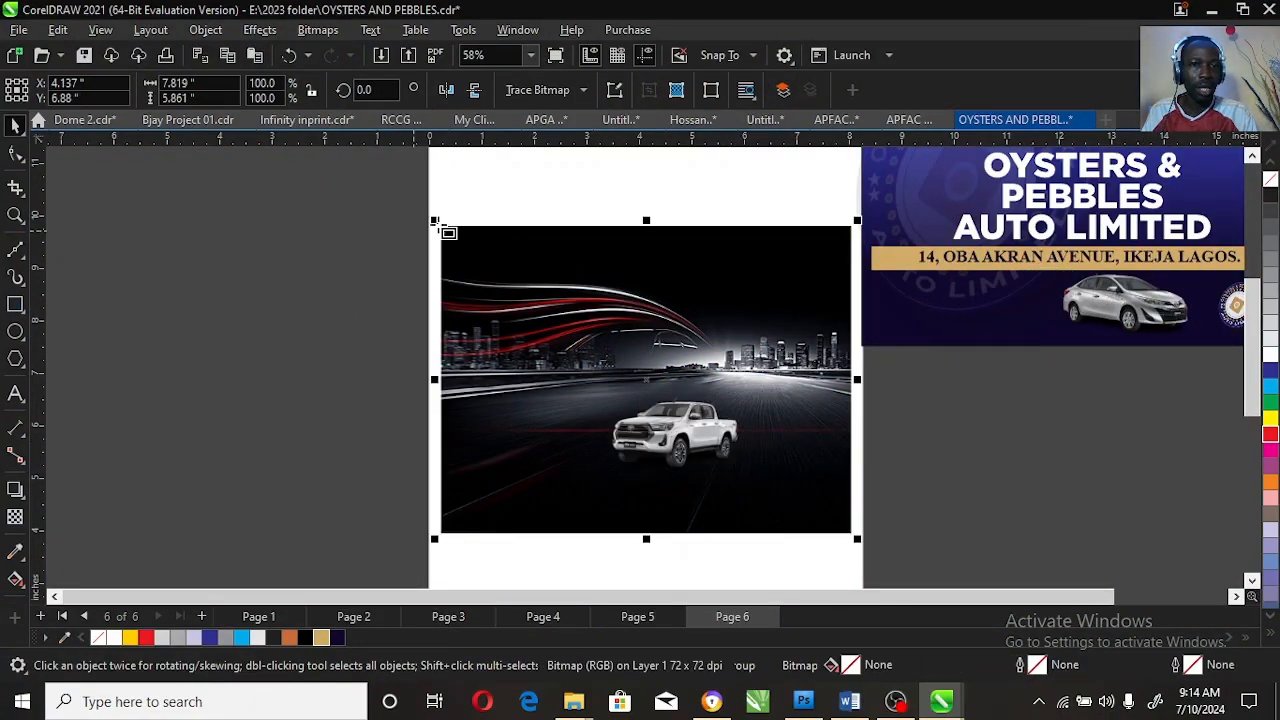
left_click(447, 228)
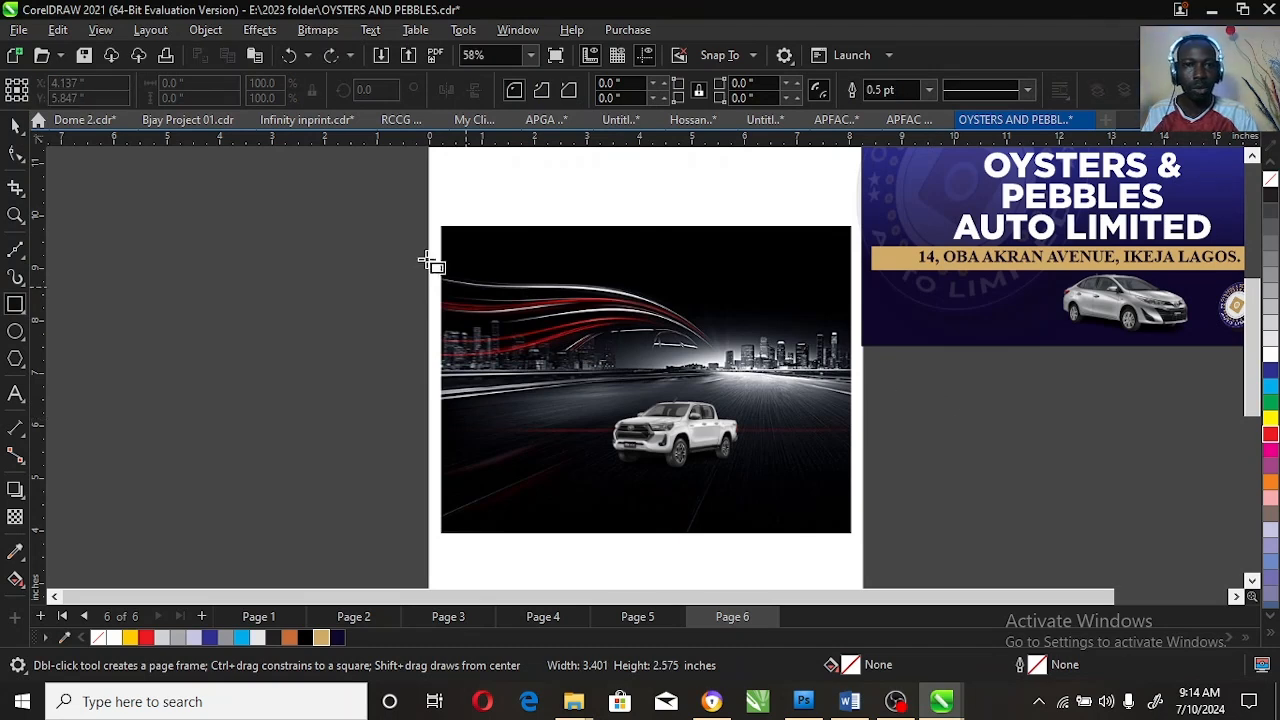
mouse_move(441, 226)
left_mouse_down()
mouse_move(674, 374)
mouse_move(851, 460)
left_mouse_up()
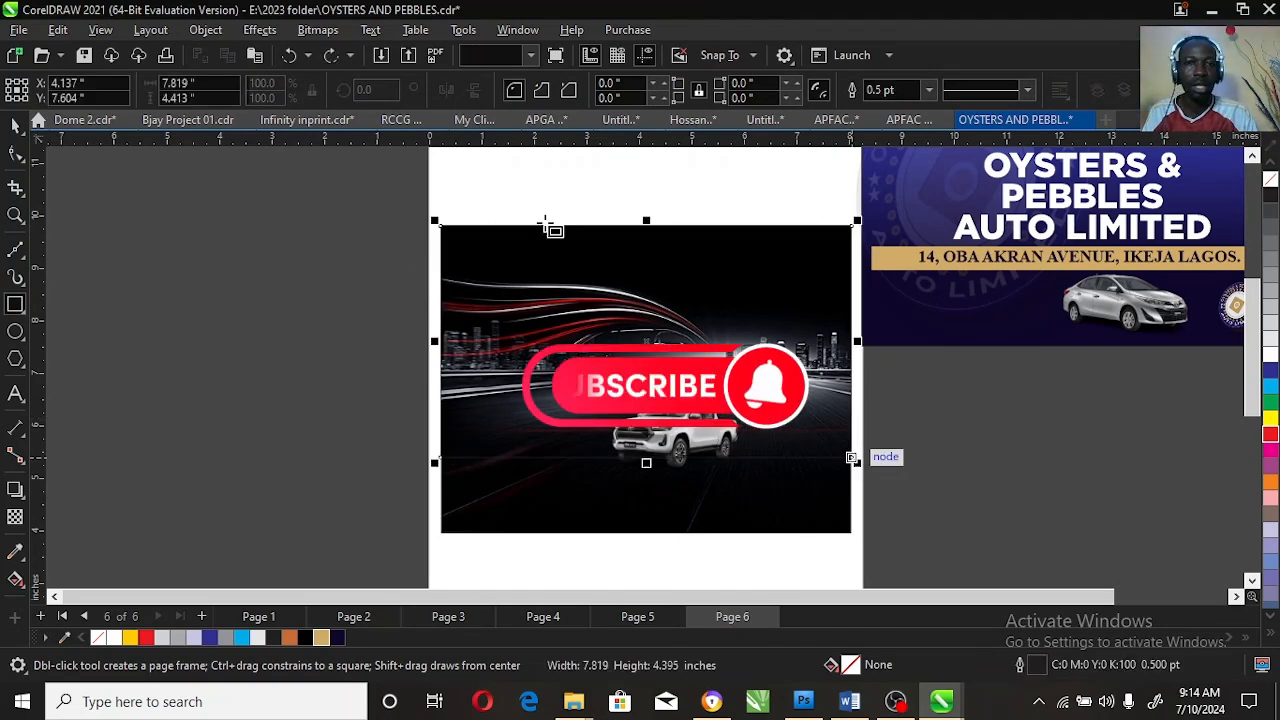
left_click(238, 88)
type("8")
left_click_drag(200, 97, 135, 98)
type("4")
key("Return")
Step: PowerClip the road picture inside the 8 by 4 inch rectangle
left_click(440, 242)
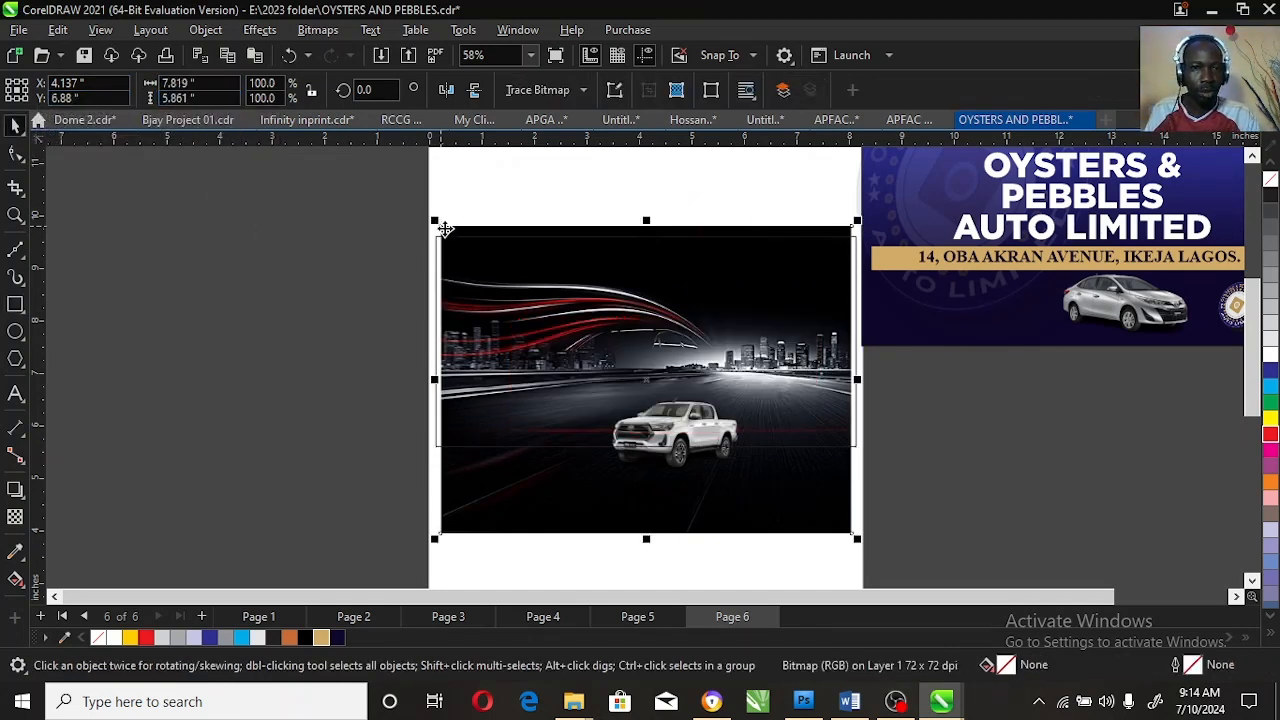
right_click(436, 250)
left_click(539, 305)
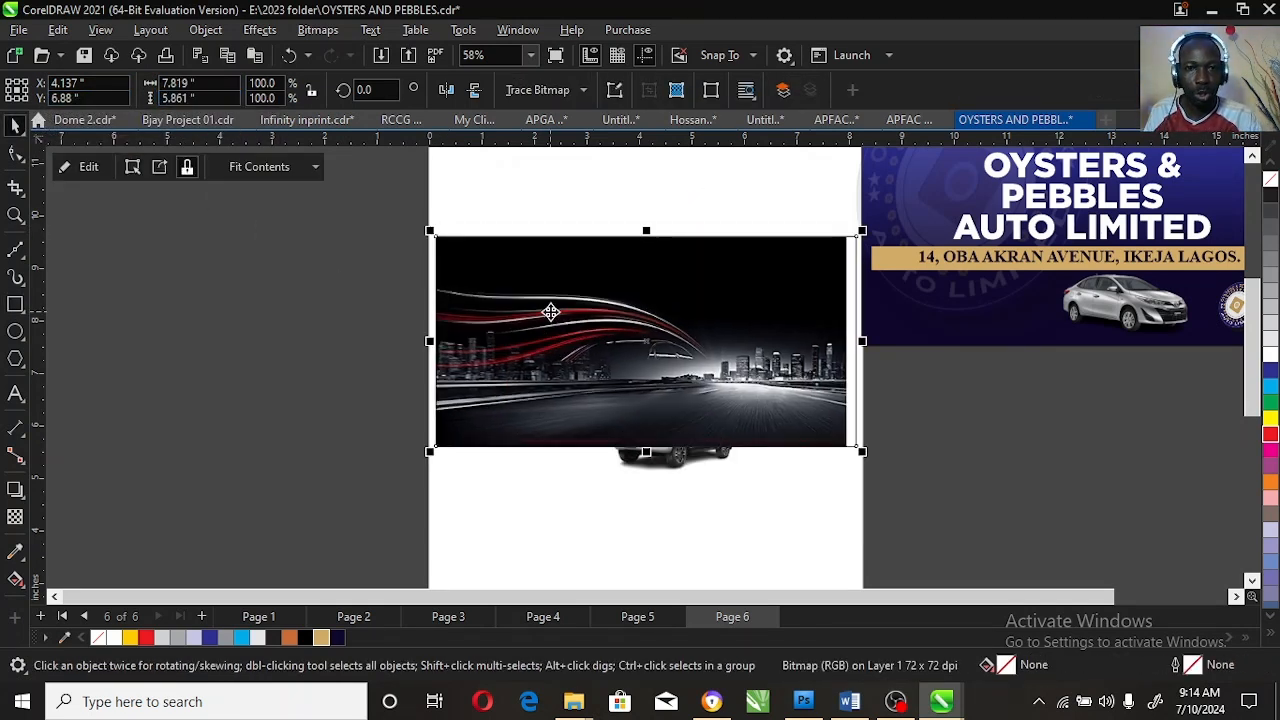
Step: Enlarge and reposition the road picture within its PowerClip frame so it covers the whole rectangle
left_click(753, 377, "ctrl")
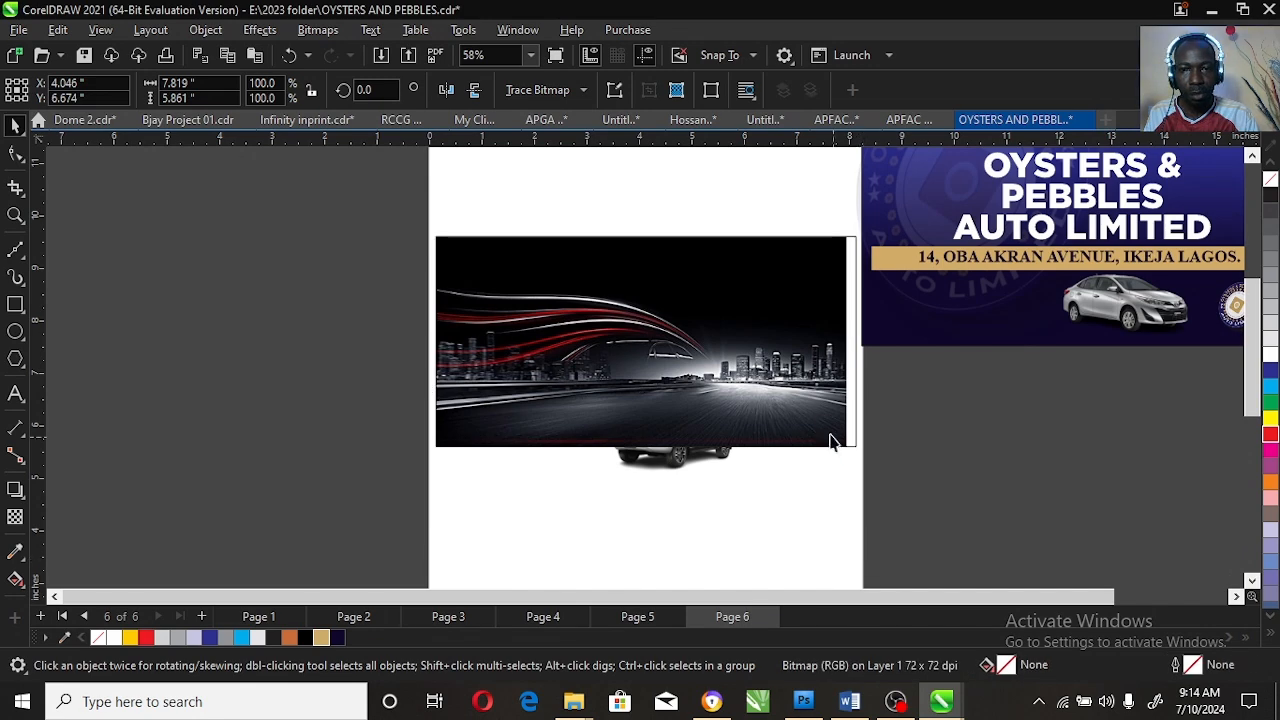
left_click(831, 428)
left_click(829, 400, "ctrl")
left_click_drag(851, 230, 866, 220)
left_click_drag(808, 332, 808, 342)
left_click(891, 454)
Step: PowerClip the pickup truck inside the road picture's frame
left_click(677, 463)
left_click_drag(677, 463, 760, 420)
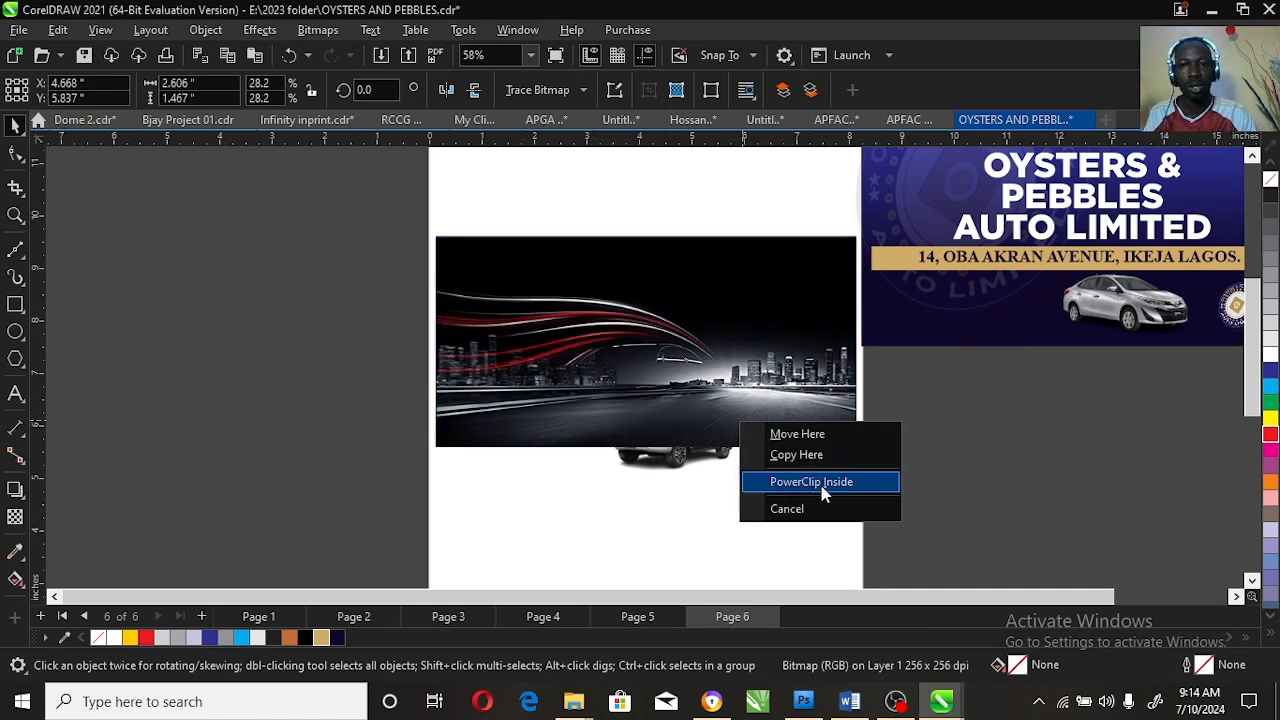
left_click(823, 485)
Step: Enlarge the clipped pickup truck to about 5.96 by 3.35 inches and place it in the frame's right half
left_click(751, 420, "ctrl")
mouse_move(817, 350)
left_mouse_down()
mouse_move(871, 314)
mouse_move(905, 245)
mouse_move(818, 351)
left_mouse_up()
left_click(829, 321)
left_click(829, 321)
left_click_drag(918, 282, 905, 285)
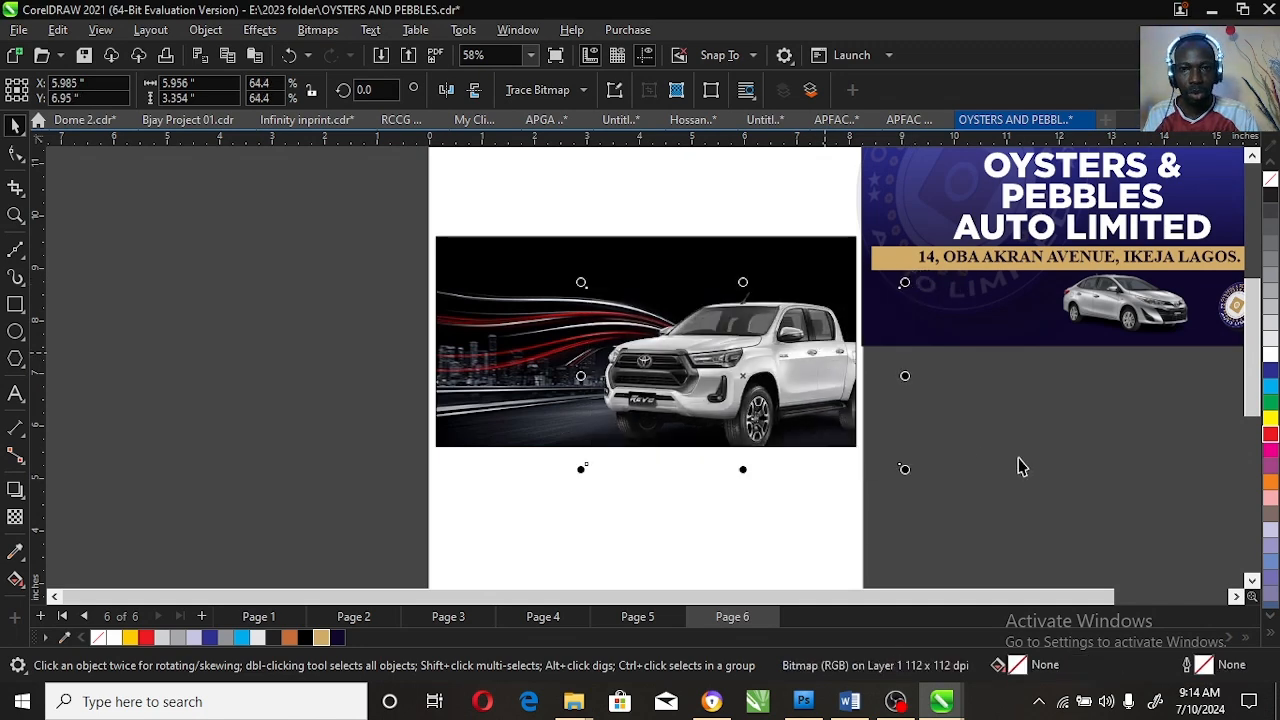
left_click(930, 518)
Step: Left-align the banner's three company name lines and move them to the frame's upper left, scaled to about 1.81 by 0.61 inches
left_click_drag(1250, 386, 1249, 406)
left_click_drag(1043, 597, 1086, 597)
scroll(1210, 418, "up", 3)
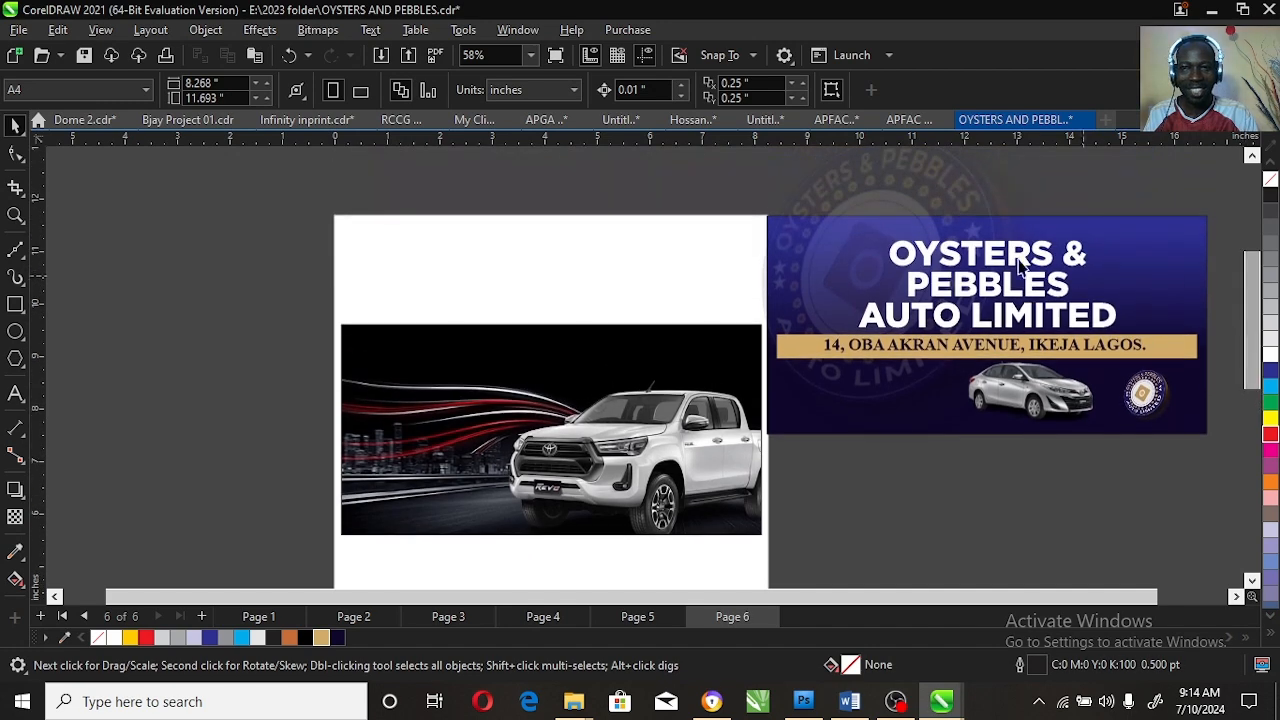
left_click(1015, 262)
left_click(1016, 264)
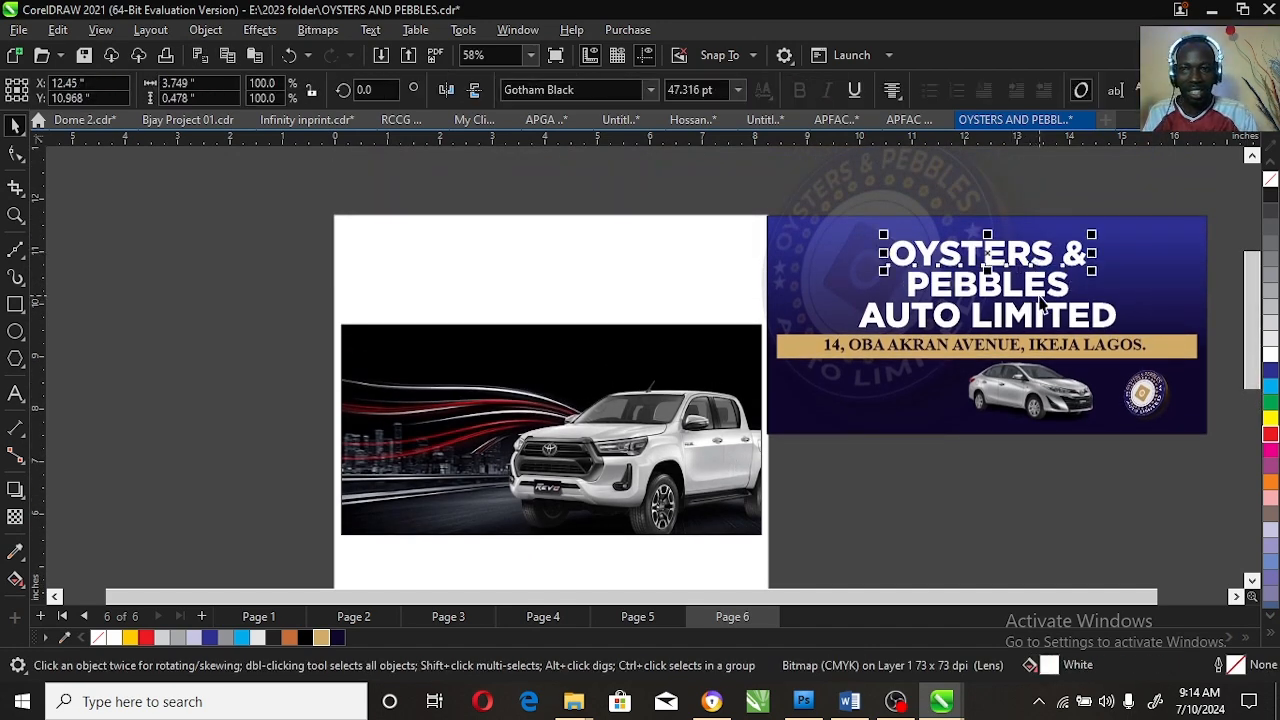
left_click(1040, 302, "shift")
left_click(1036, 314, "shift")
key("l")
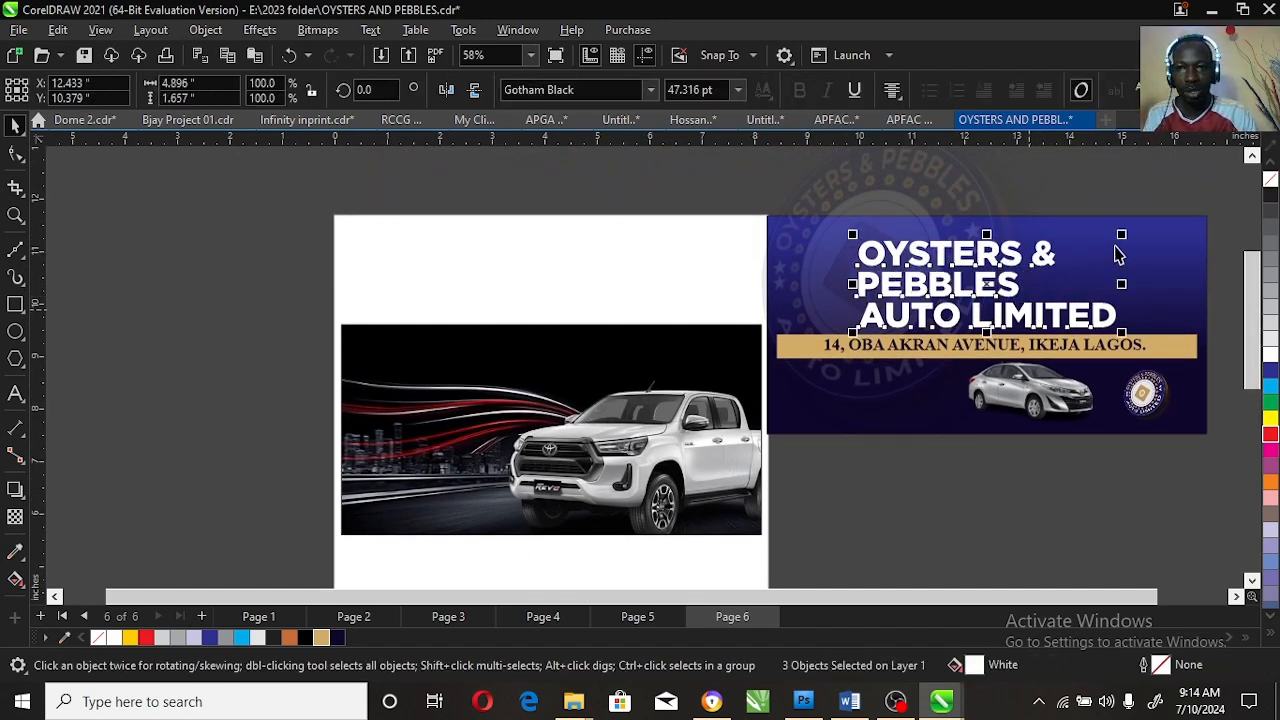
left_click_drag(1118, 234, 510, 350)
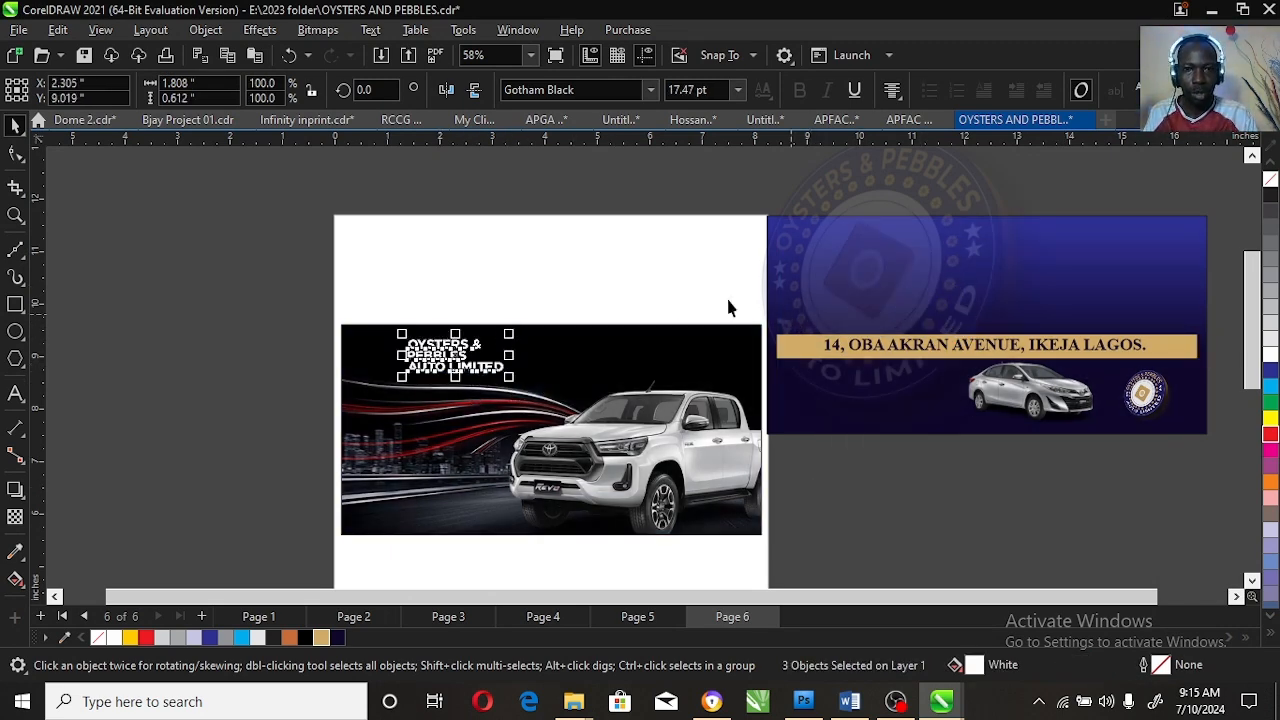
Step: Copy the banner's small round logo into the frame, just left of the company name
left_click(766, 327)
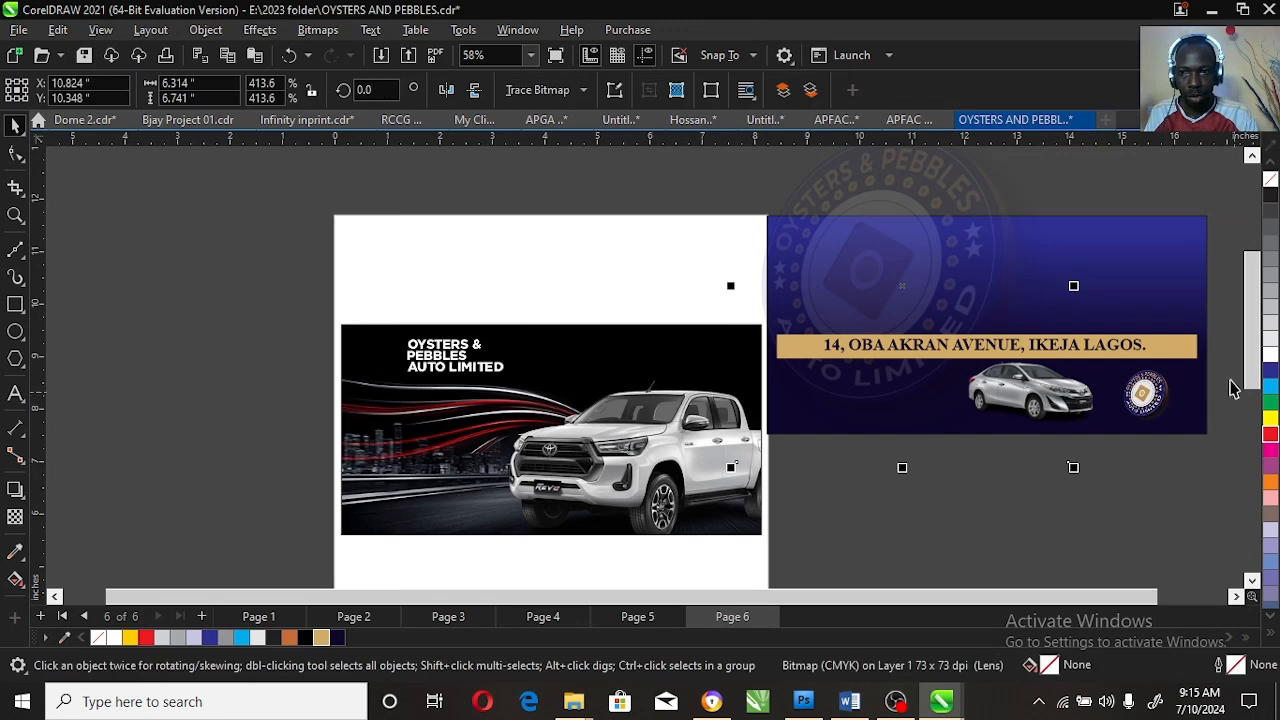
left_click(1143, 395)
left_click_drag(1143, 395, 390, 368)
left_click(460, 289)
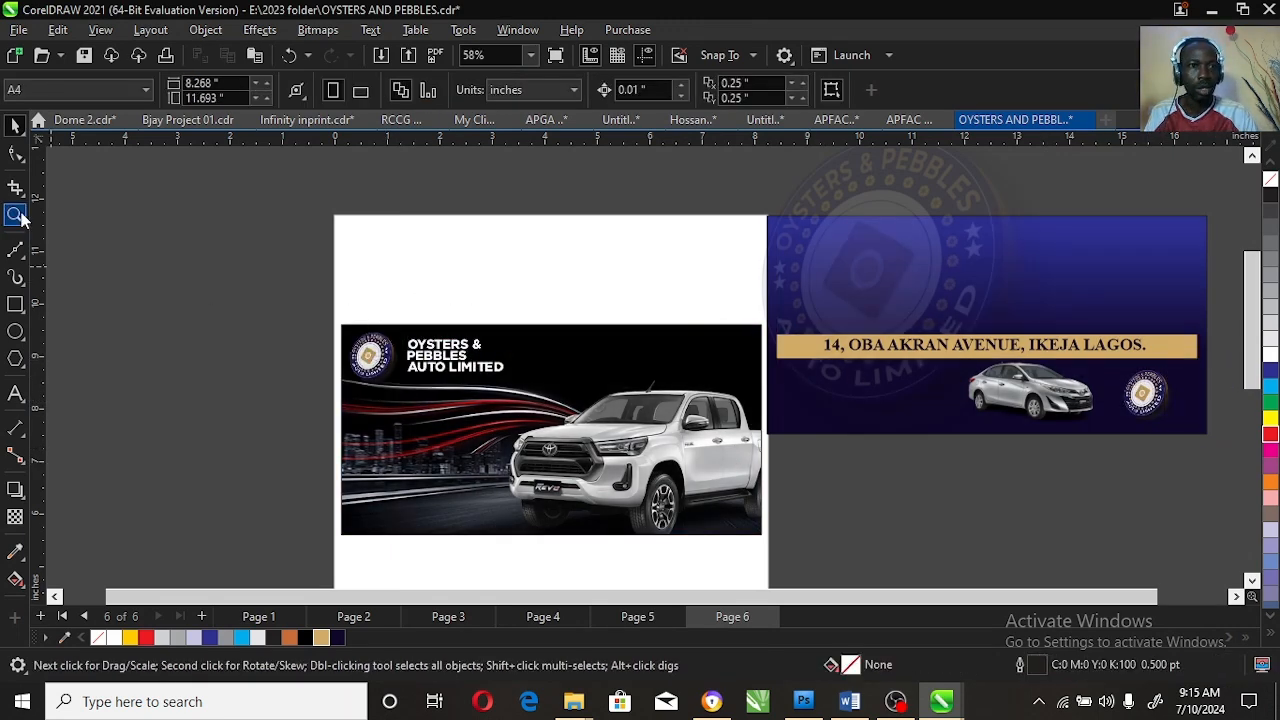
Step: Change the font of the AUTO LIMITED line to Gotham Book
left_click(15, 215)
left_click_drag(314, 297, 771, 543)
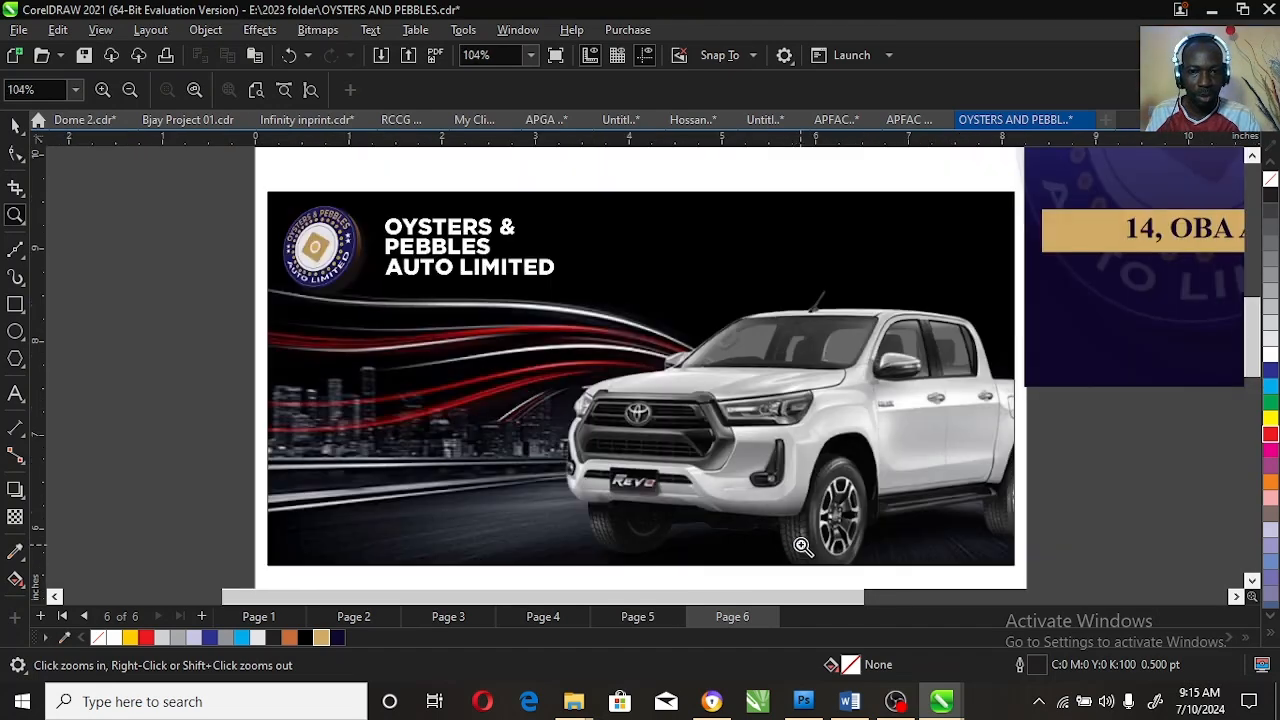
key("space")
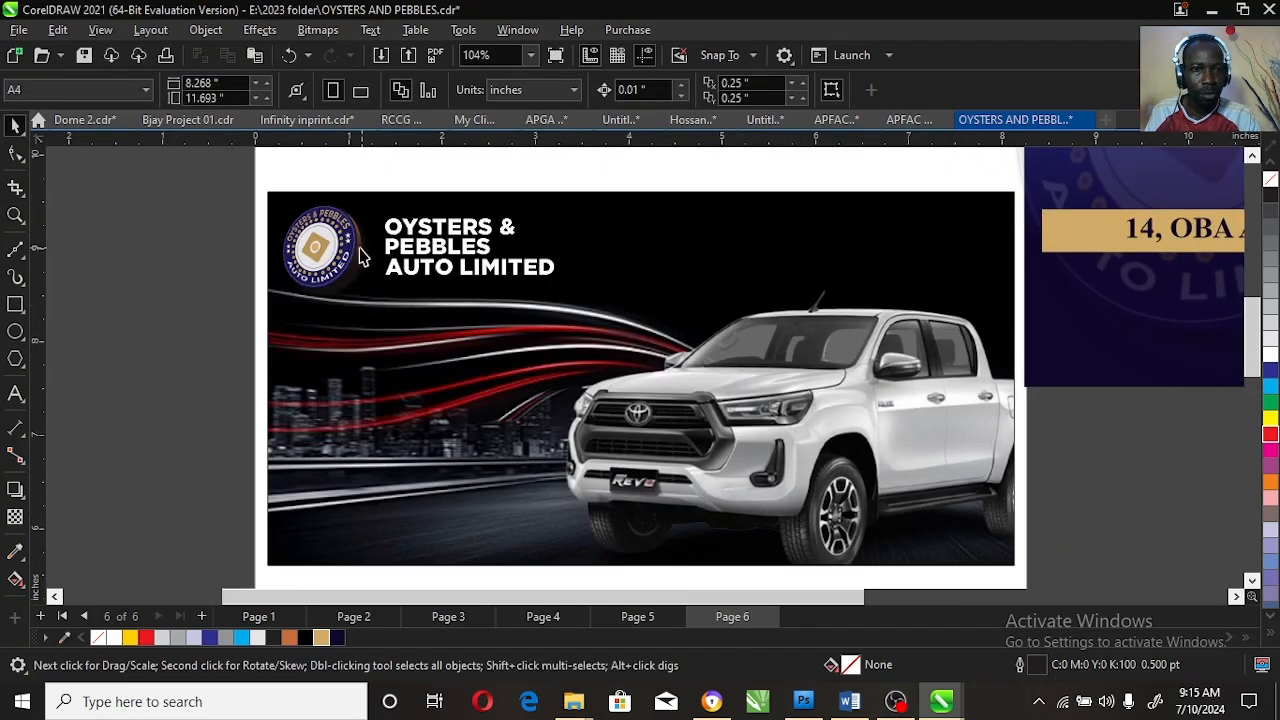
left_click(420, 250)
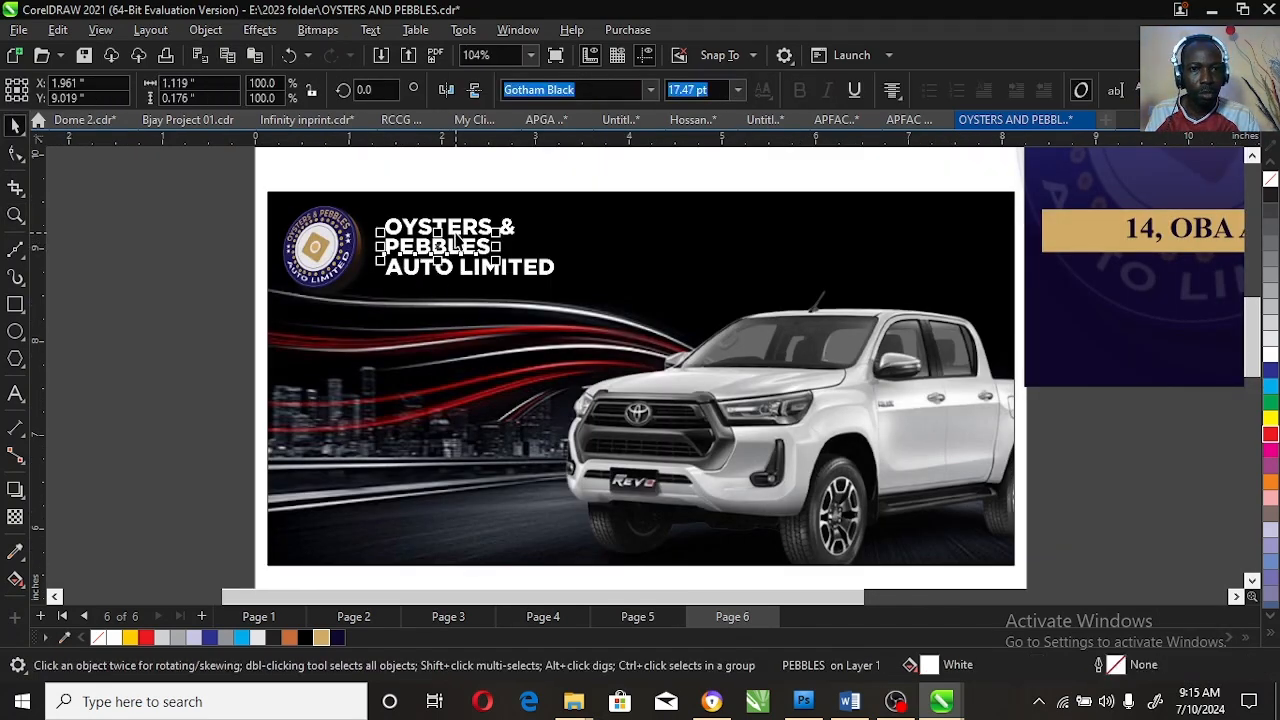
left_click(450, 272)
left_click(650, 90)
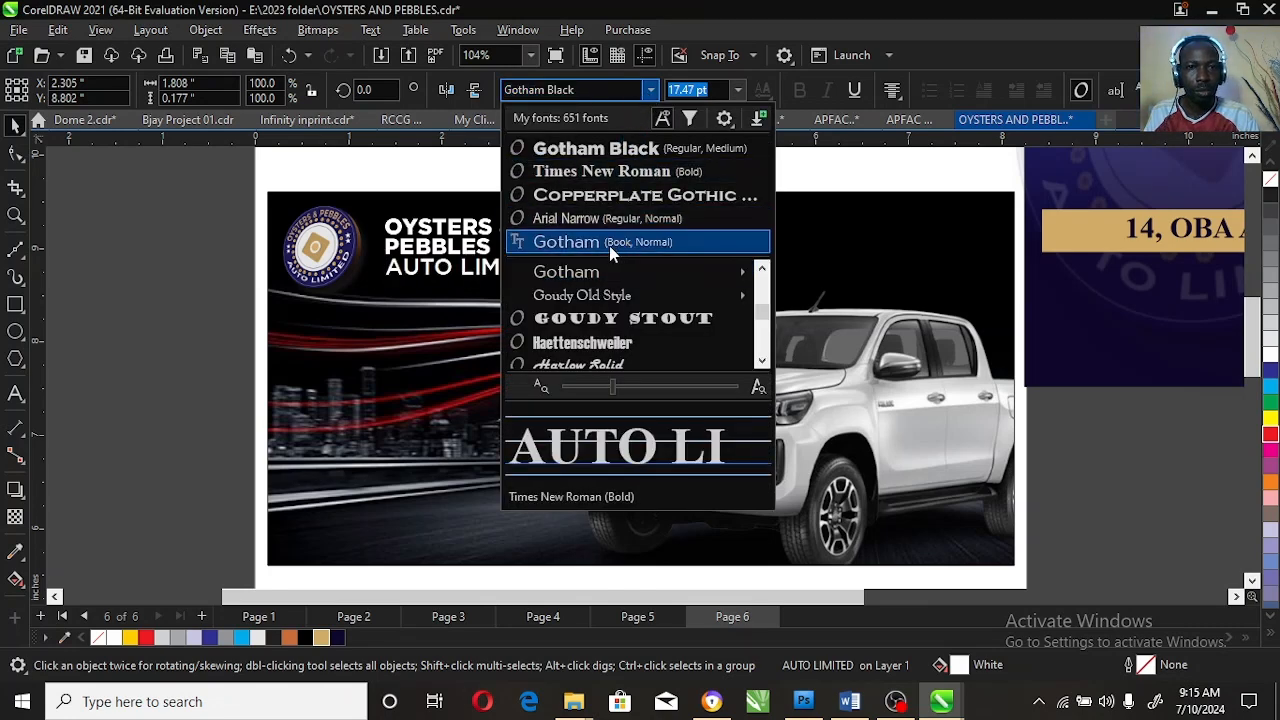
left_click(609, 243)
Step: Fill the OYSTERS & and PEBBLES lines with the gold colour from the document palette
left_click(485, 245)
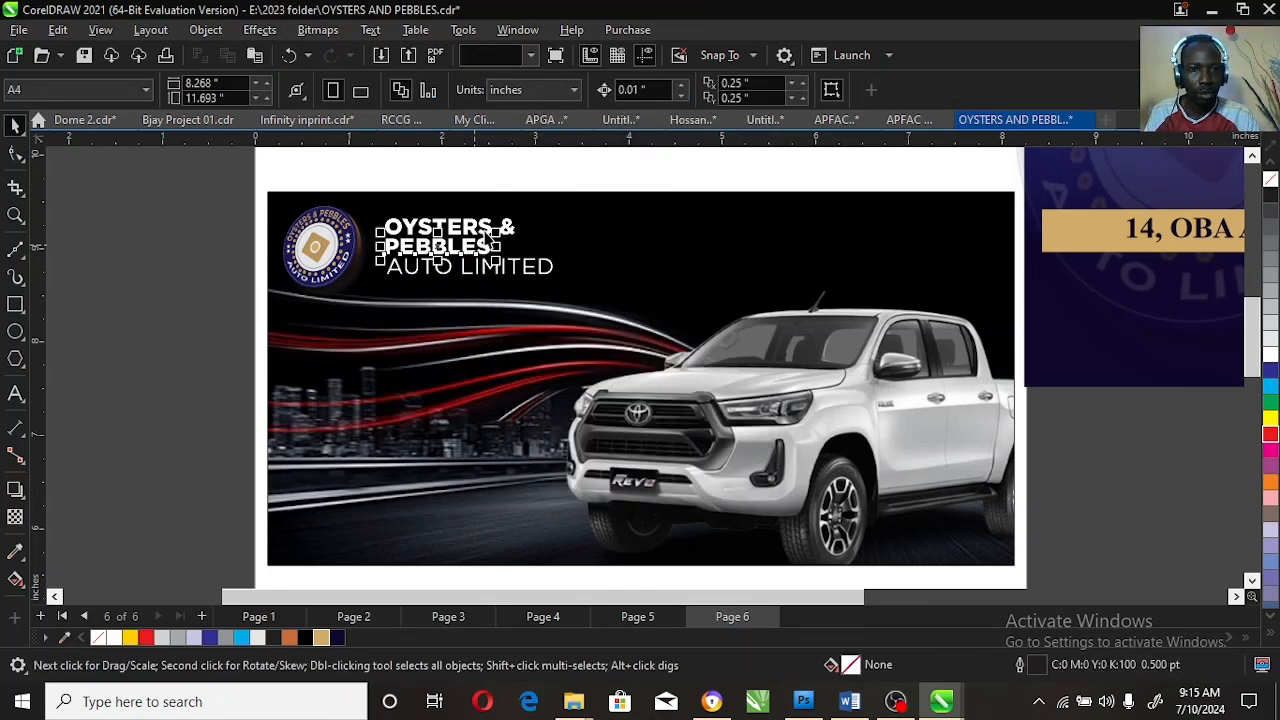
left_click(481, 228, "shift")
left_click(321, 638)
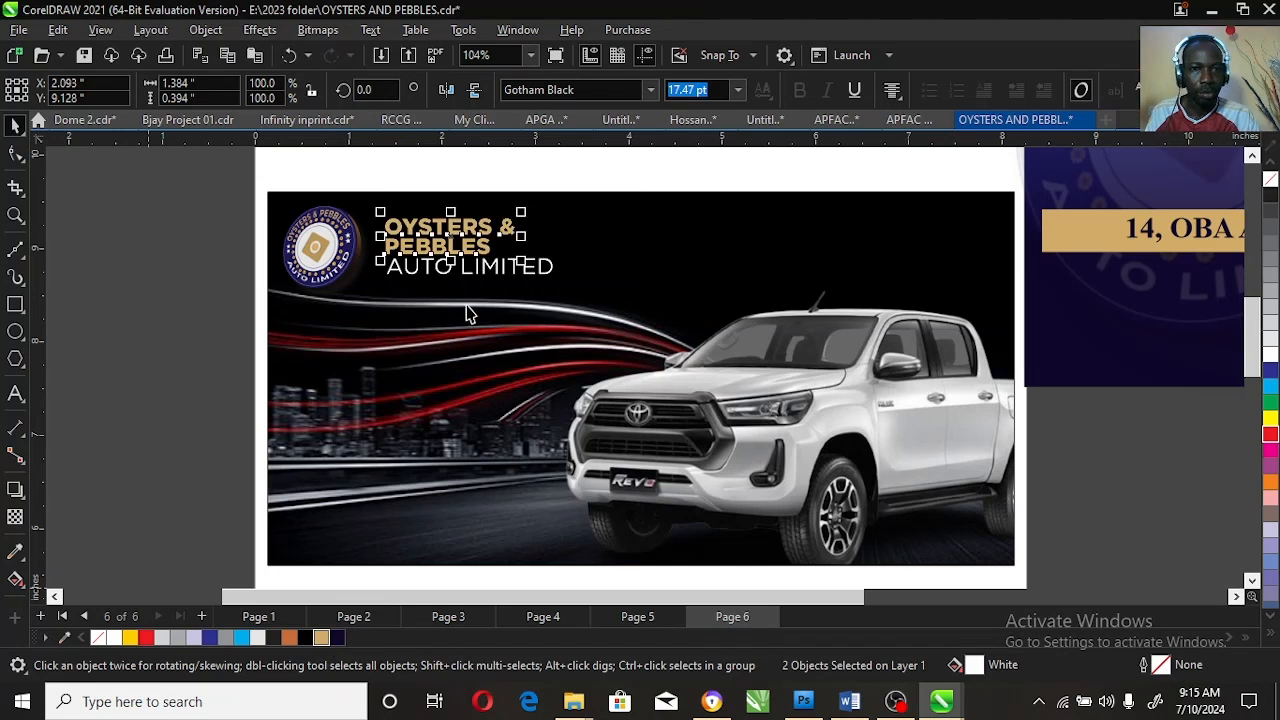
Step: Remove the ampersand from the OYSTERS line and insert it at the start of the PEBBLES line
left_click(484, 268, "shift")
left_click(557, 197)
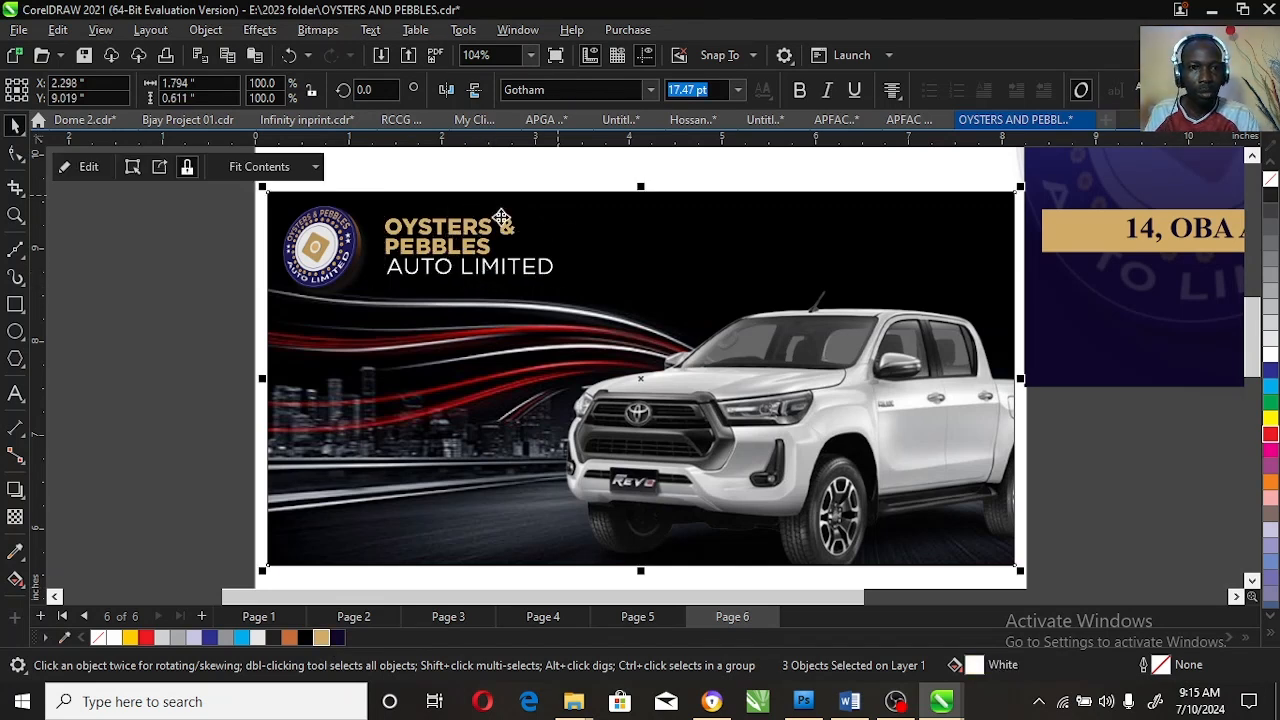
left_click(15, 393)
left_click(539, 230)
key("BackSpace")
key("BackSpace")
key("BackSpace")
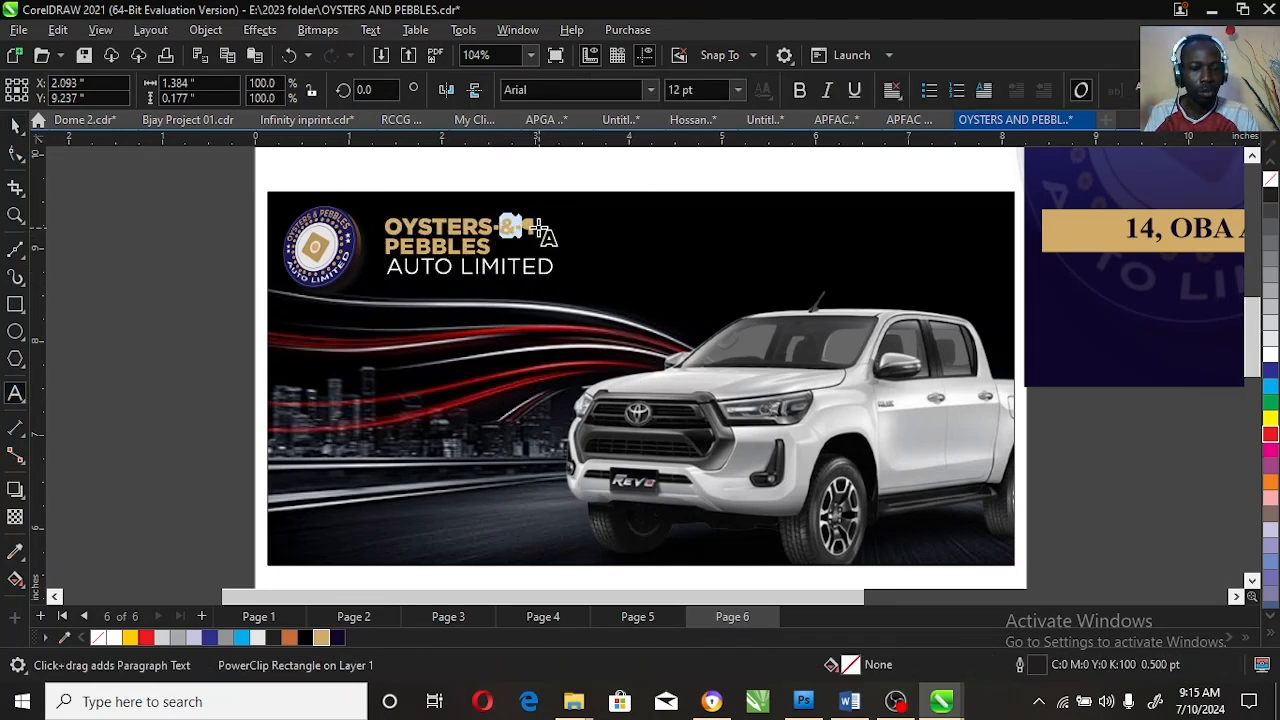
left_click(392, 250)
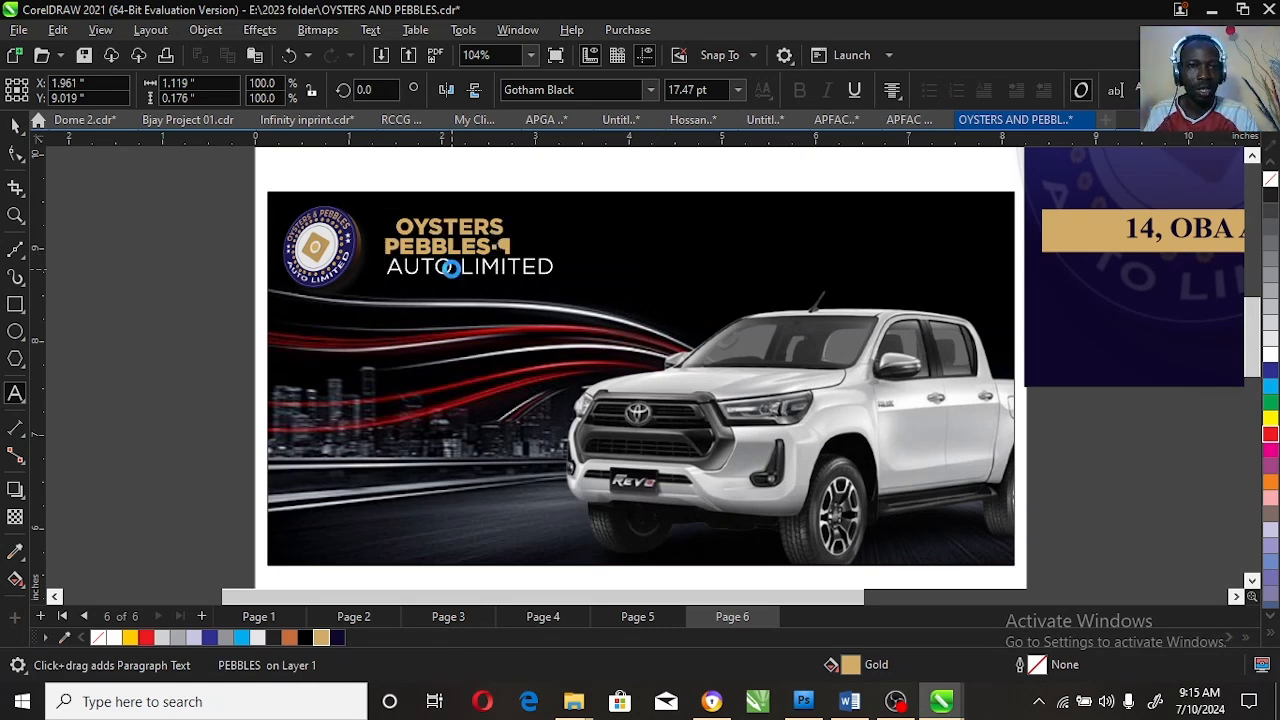
type("&")
key("ctrl+space")
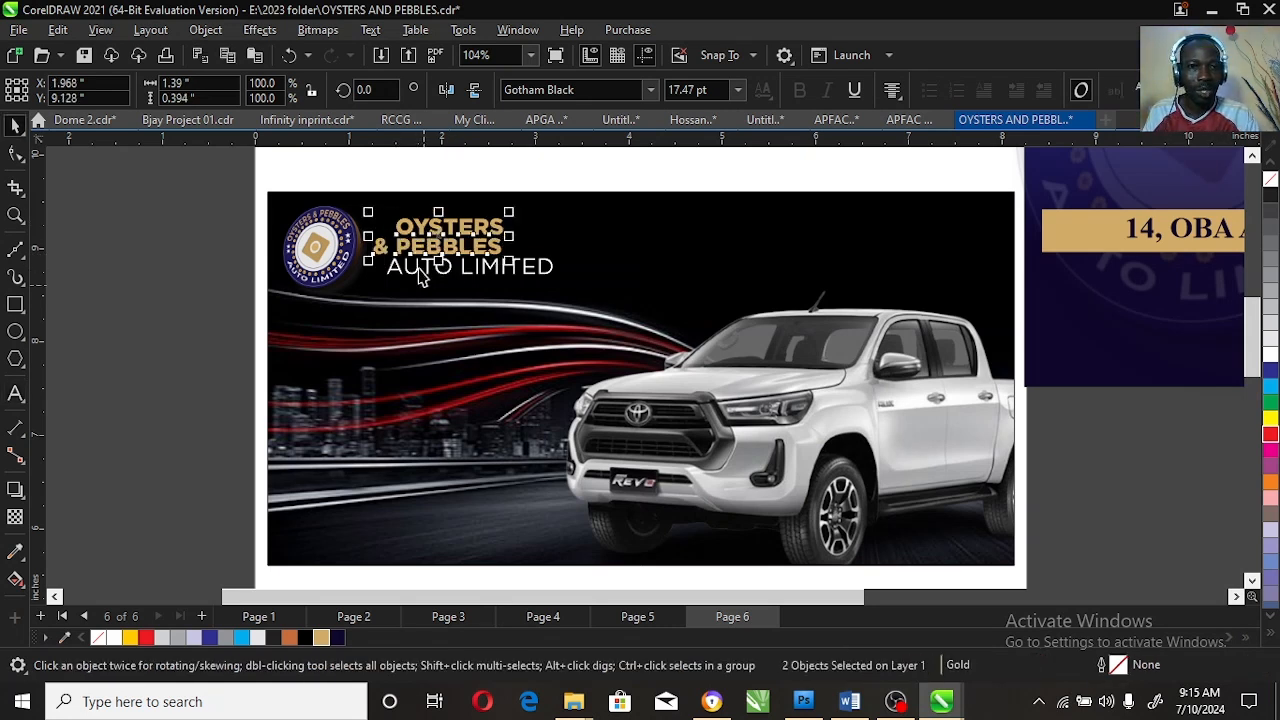
Step: Left-align the OYSTERS, & PEBBLES and AUTO LIMITED lines with each other
left_click(418, 272, "shift")
left_click_drag(418, 272, 770, 482)
left_click(229, 261)
left_click(16, 215)
right_click(636, 336)
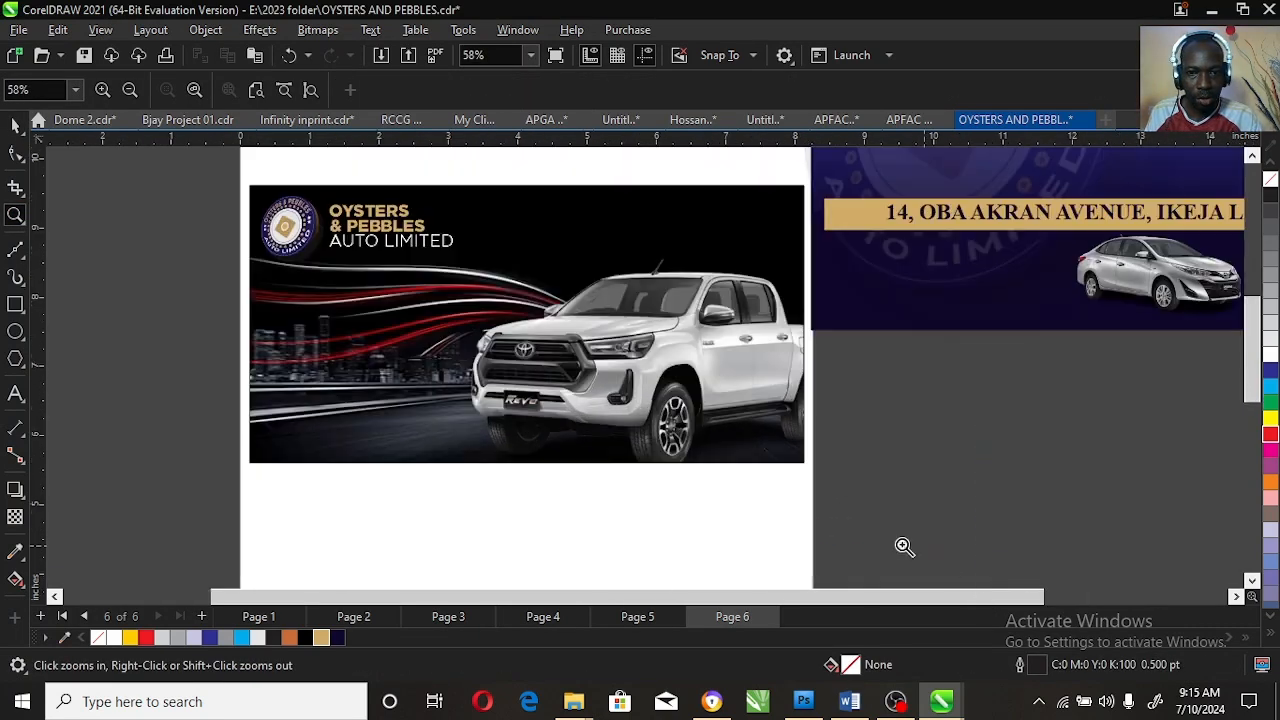
key("space")
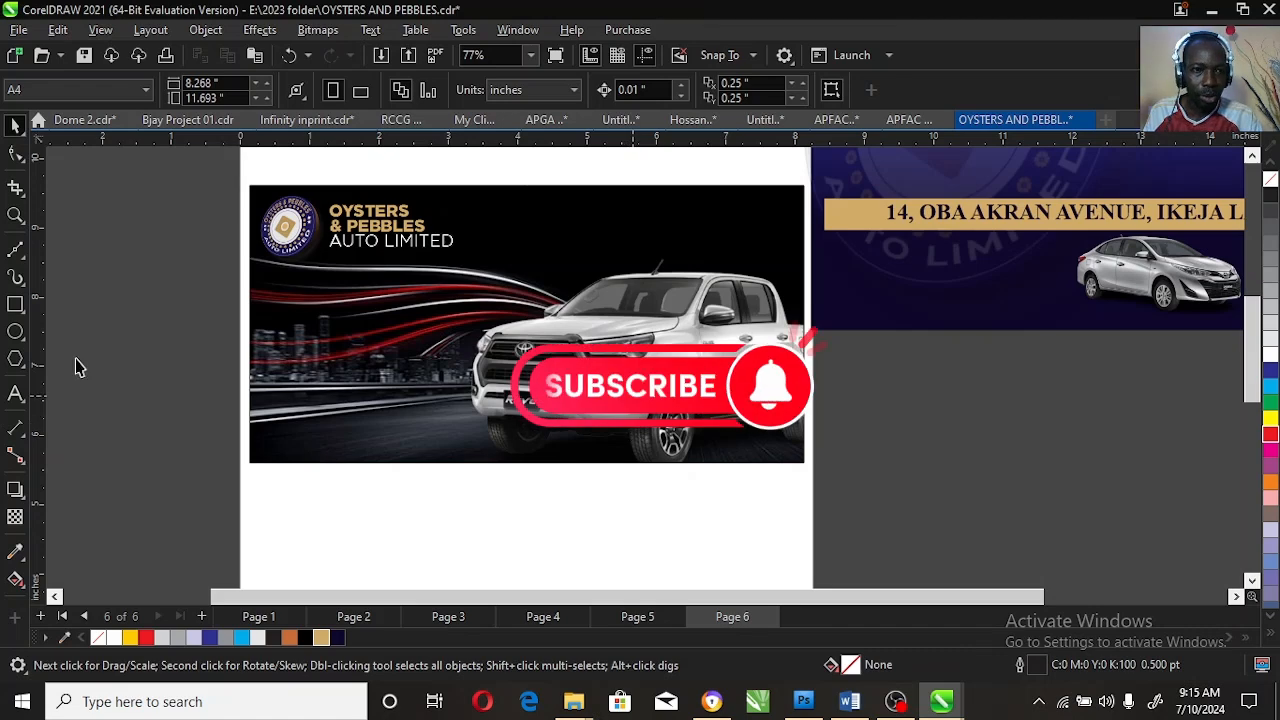
Step: Try converting the pickup truck inside the frame to a bitmap, rotating it about 8.27 degrees and resizing it
double_click(657, 369)
left_click(666, 367)
left_click(317, 29)
left_click(363, 51)
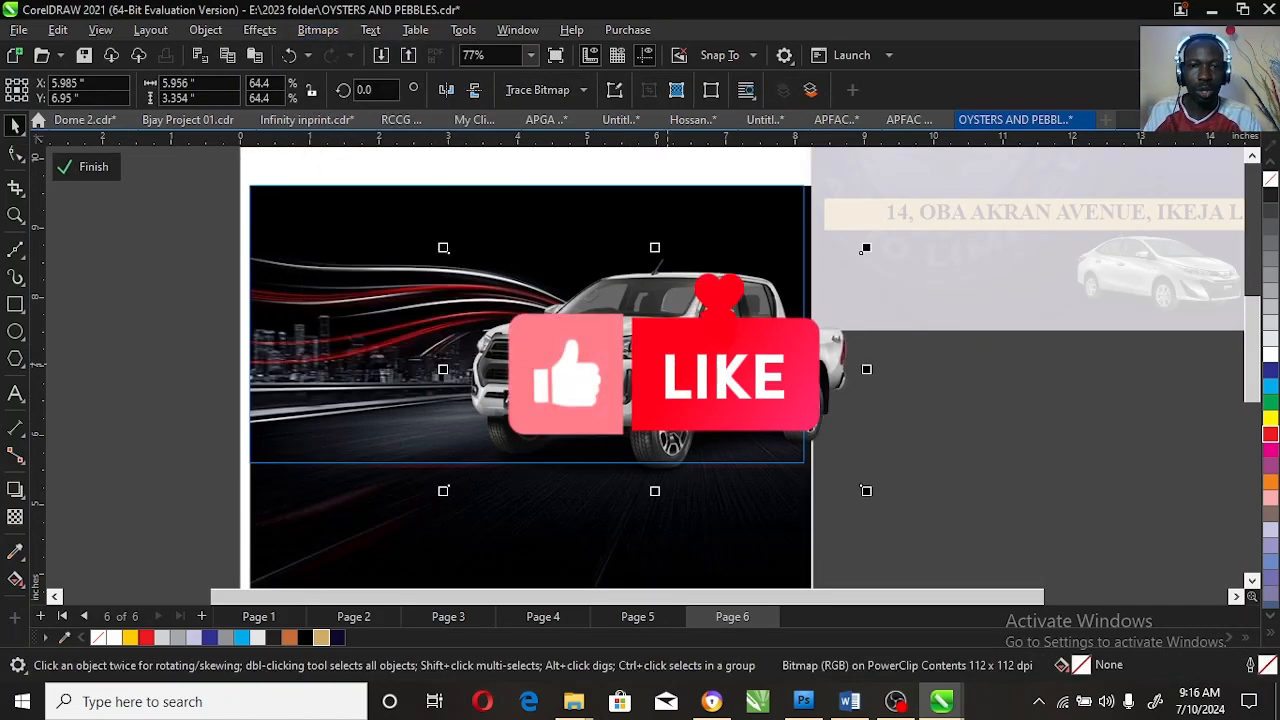
left_click(689, 457)
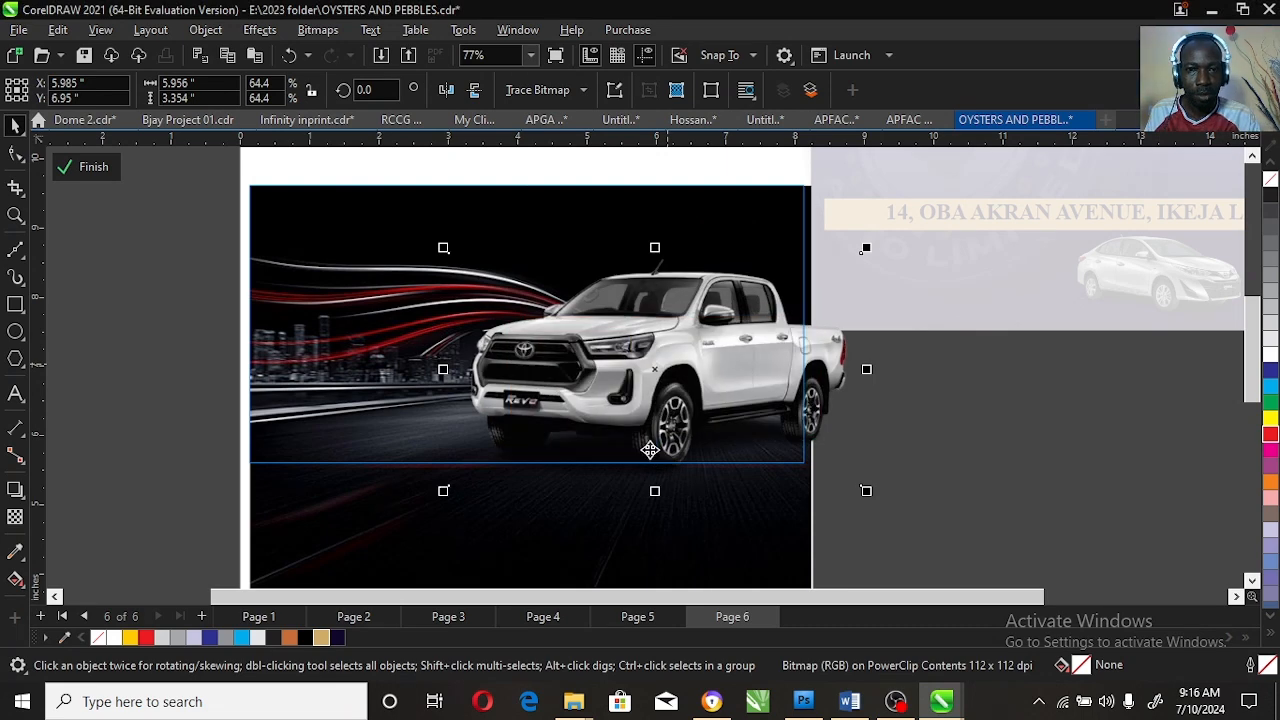
left_click(940, 432)
double_click(751, 371)
left_click_drag(867, 246, 831, 229, "shift")
left_click(969, 472, "ctrl")
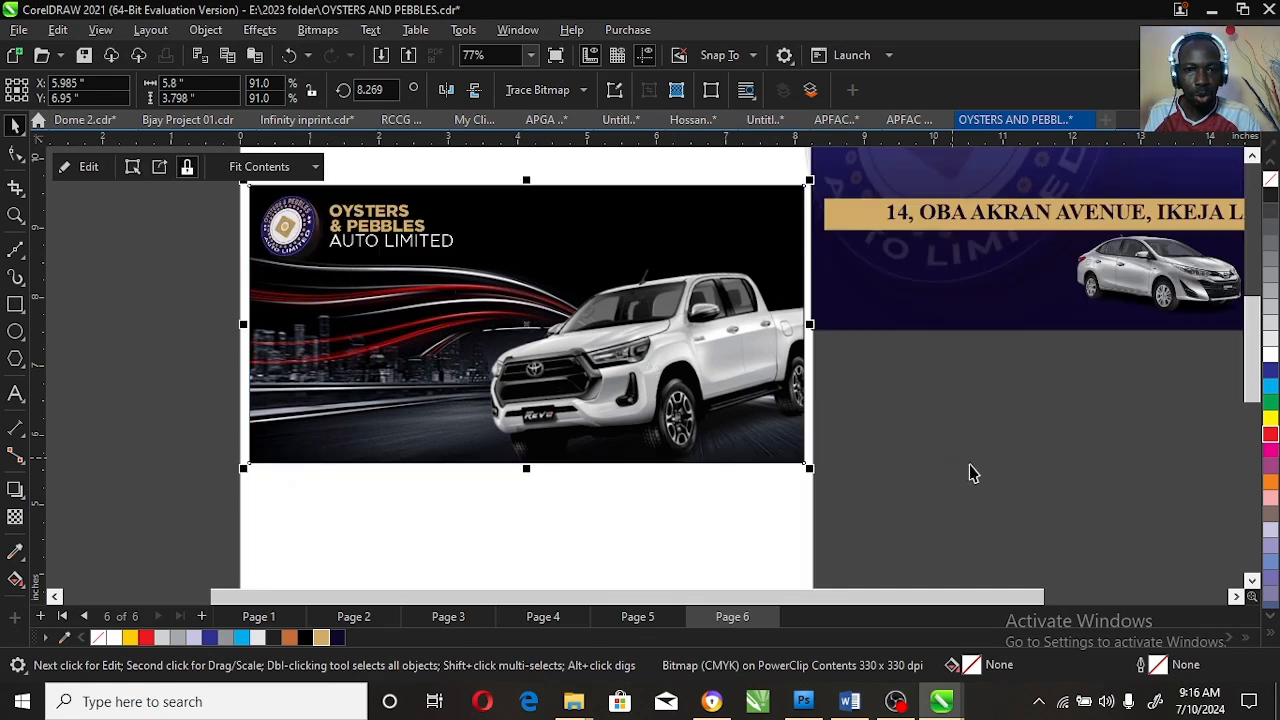
Step: Undo the pickup truck's resizing, rotation and bitmap conversion, and finish editing the frame contents
key("ctrl+z")
key("ctrl+z")
key("ctrl+z")
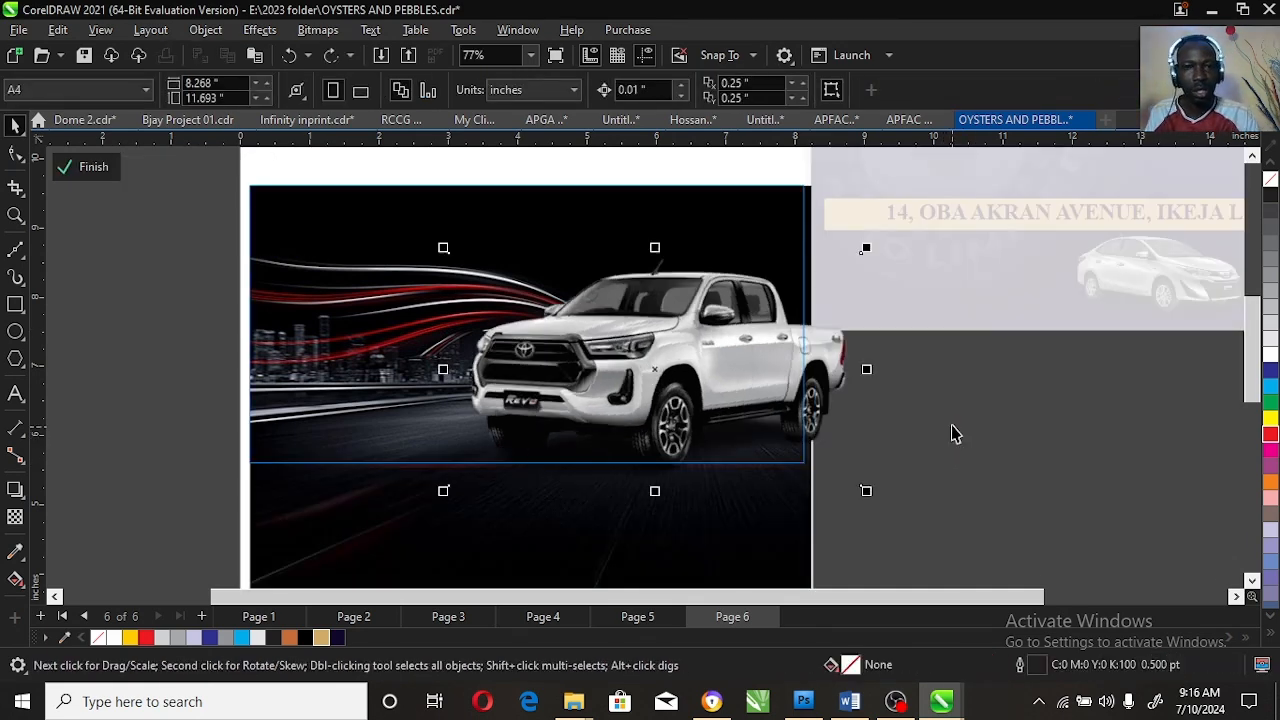
left_click(910, 498)
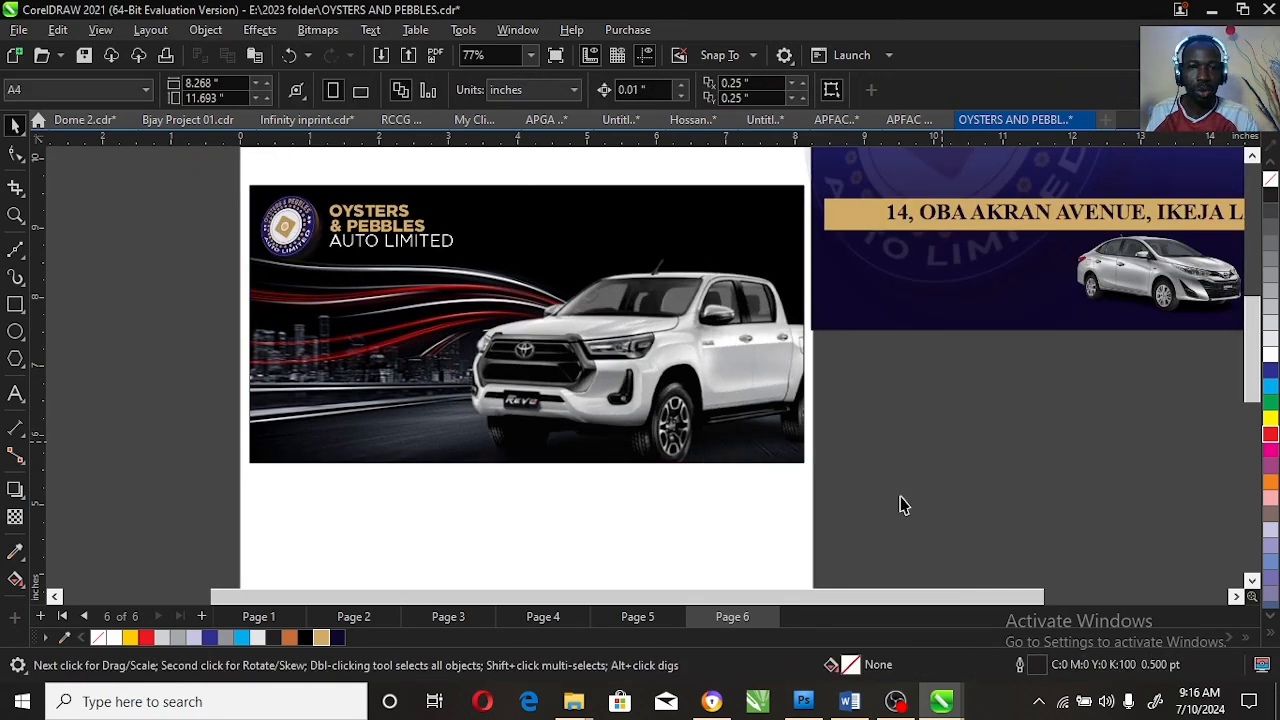
Step: Switch to Pinterest in the browser and search for "glow flare"
left_click(712, 701)
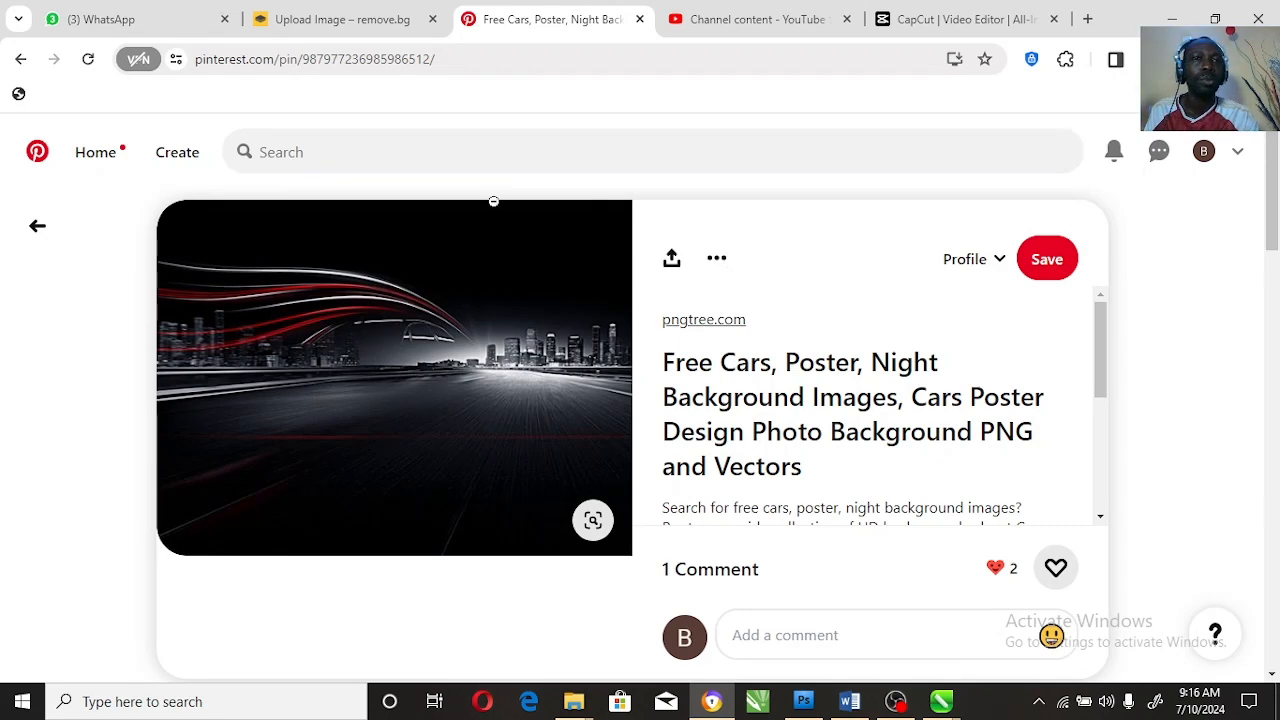
left_click(440, 154)
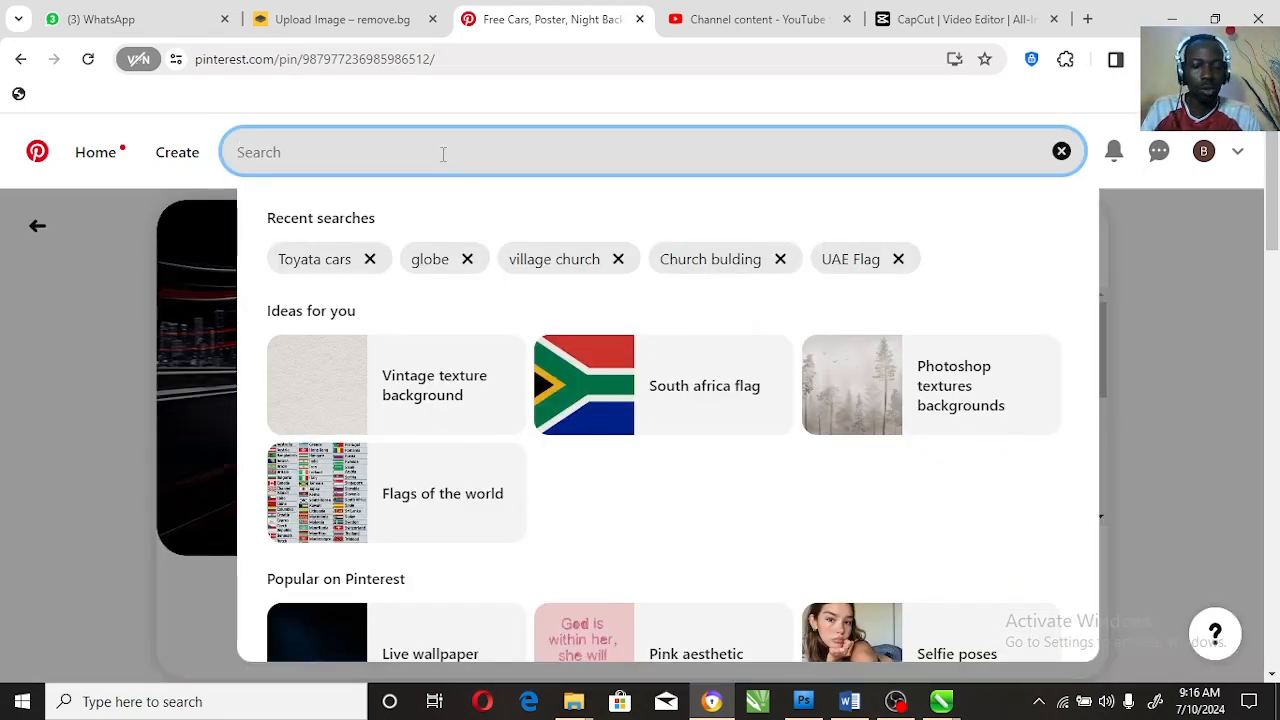
type("glow f")
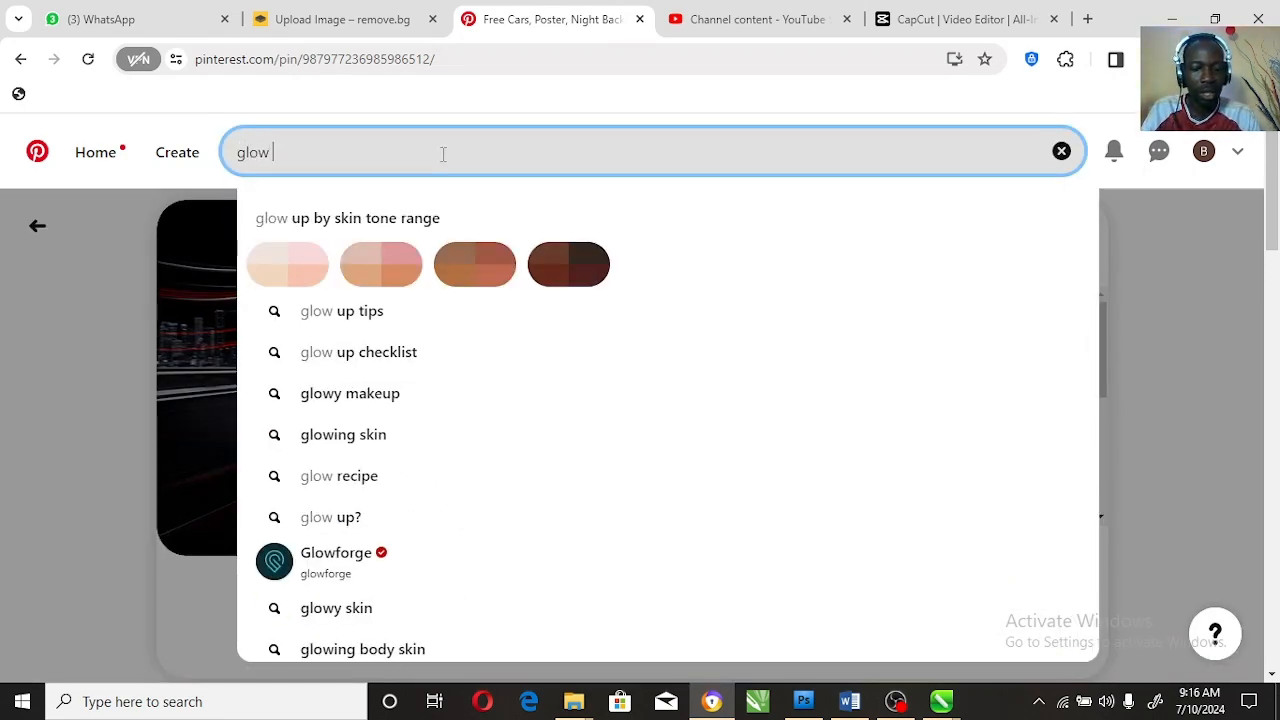
type("lare")
key("Return")
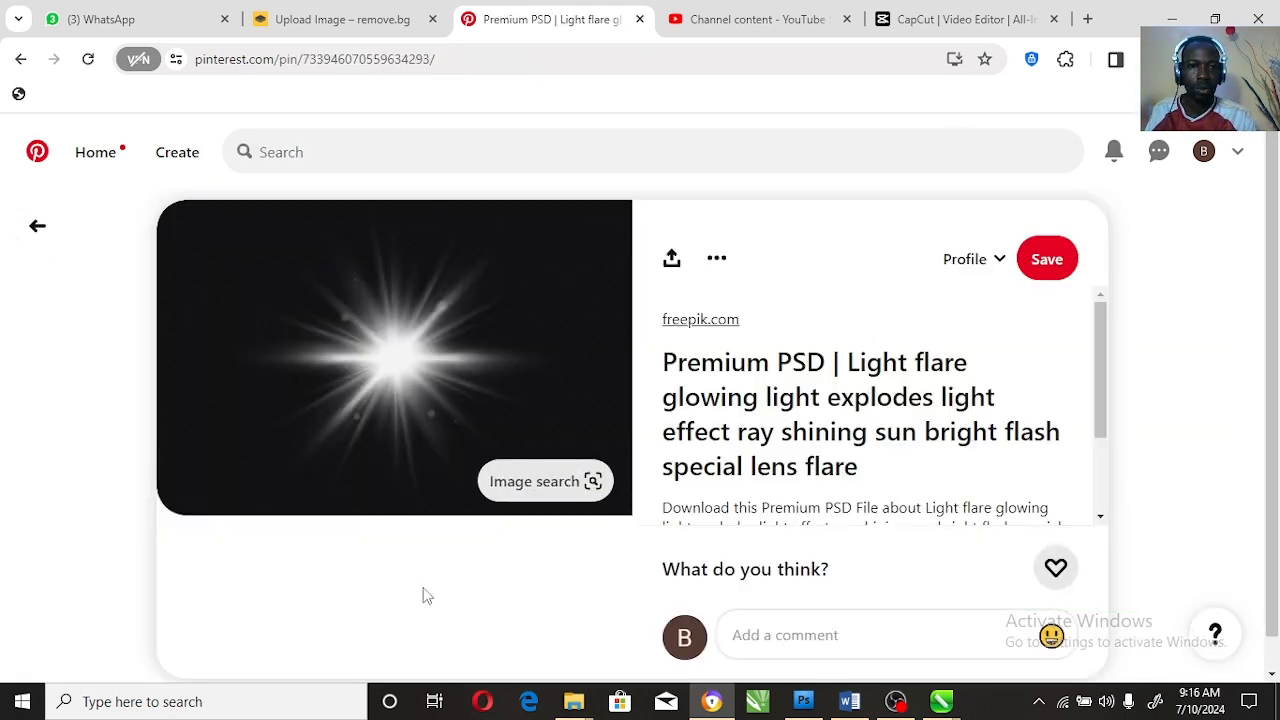
Step: Copy the white light flare image from its Pinterest pin and return to the CorelDRAW banner
right_click(413, 408)
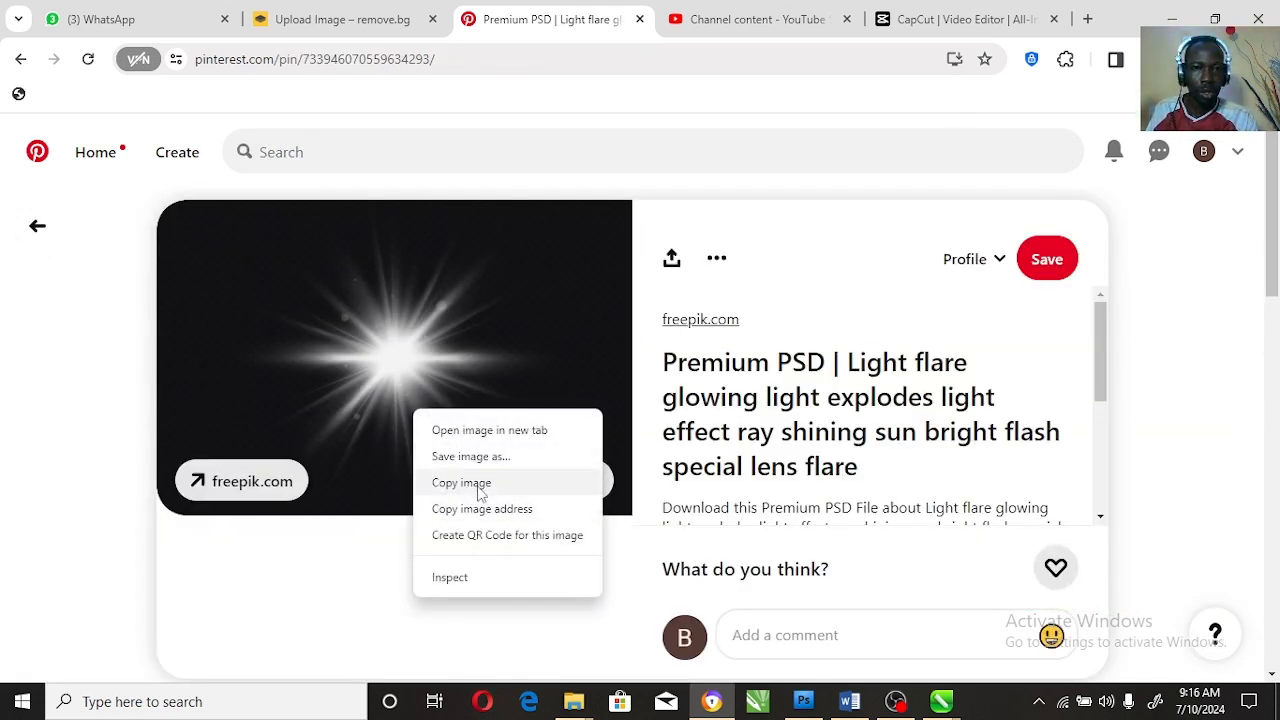
left_click(476, 485)
left_click(1163, 19)
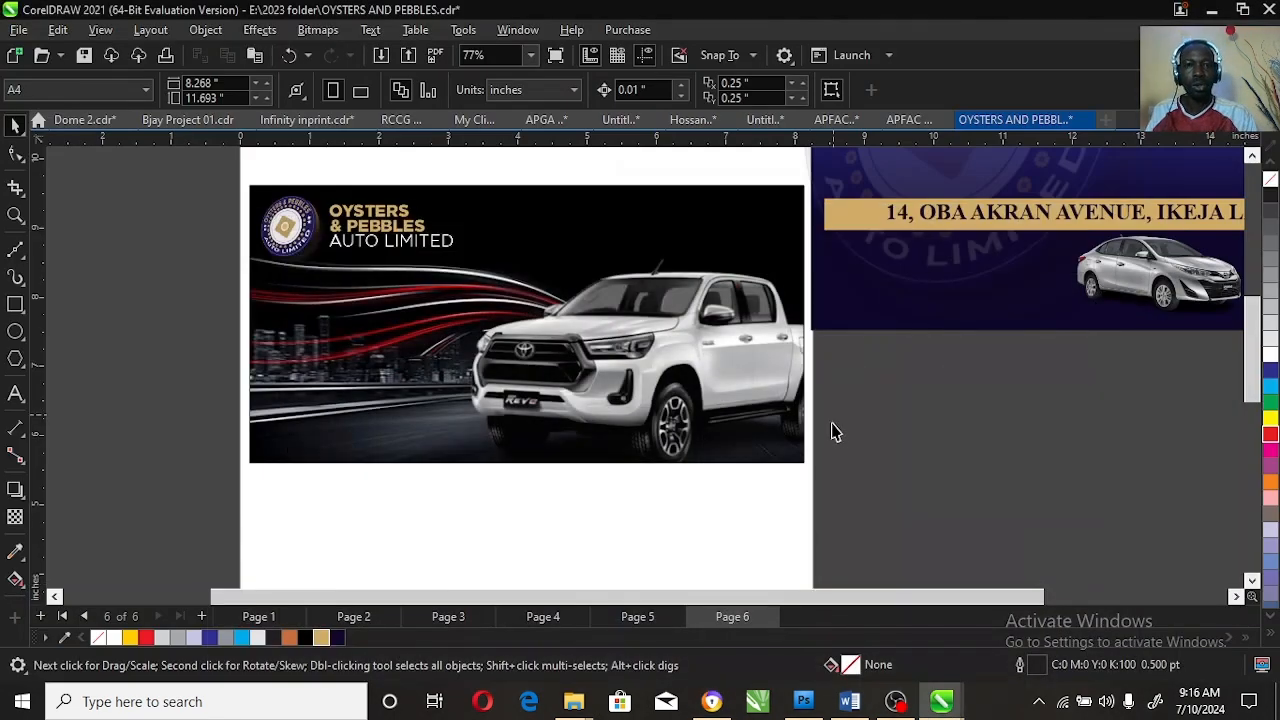
Step: Paste the flare image over the truck's near headlight and scale it to about 3.48 by 2.32 inches
key("ctrl+v")
left_click_drag(798, 257, 699, 329)
left_click_drag(611, 403, 710, 340)
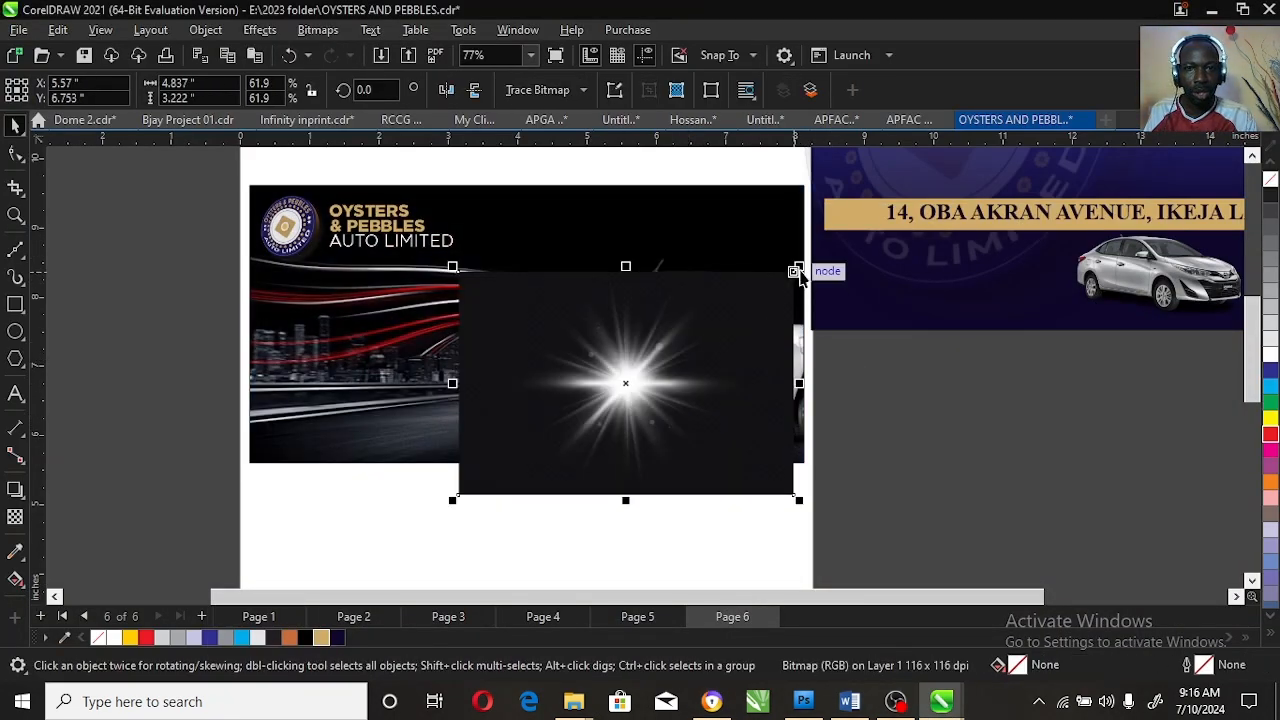
left_click_drag(798, 268, 749, 288)
left_click_drag(663, 397, 675, 373)
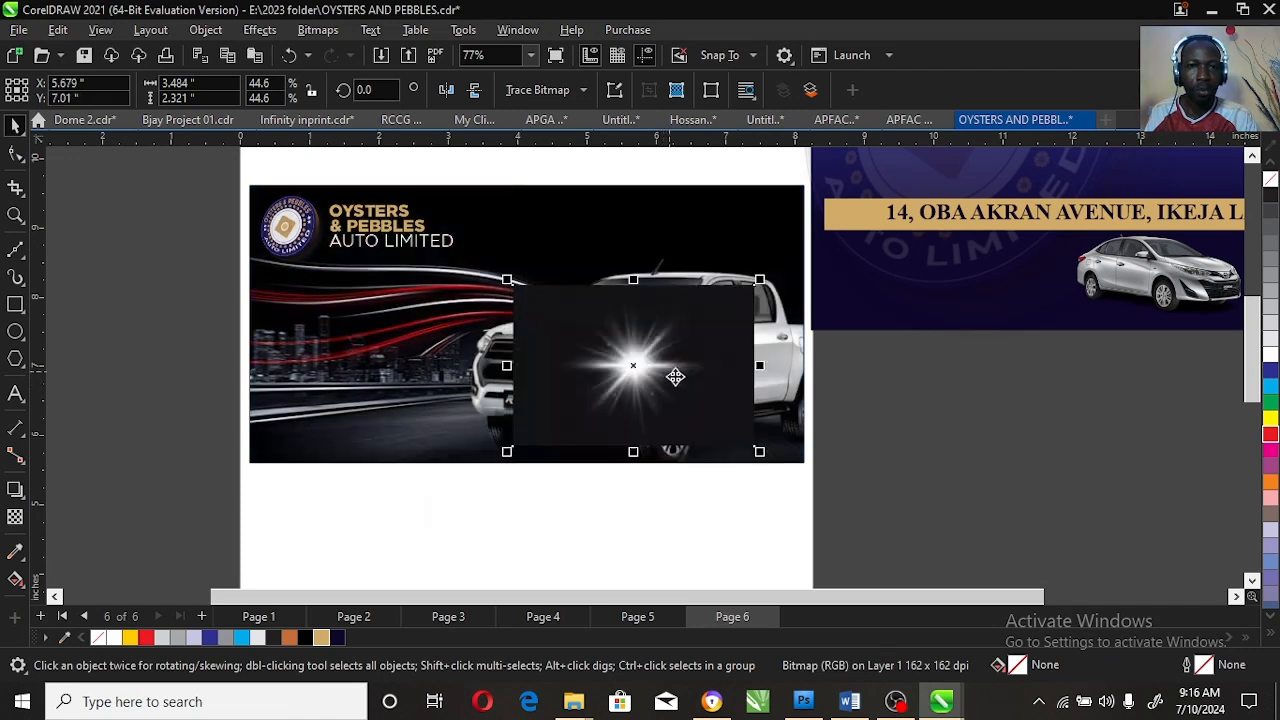
Step: Try the Screen merge mode on the pasted flare image
left_click(15, 519)
left_click(237, 89)
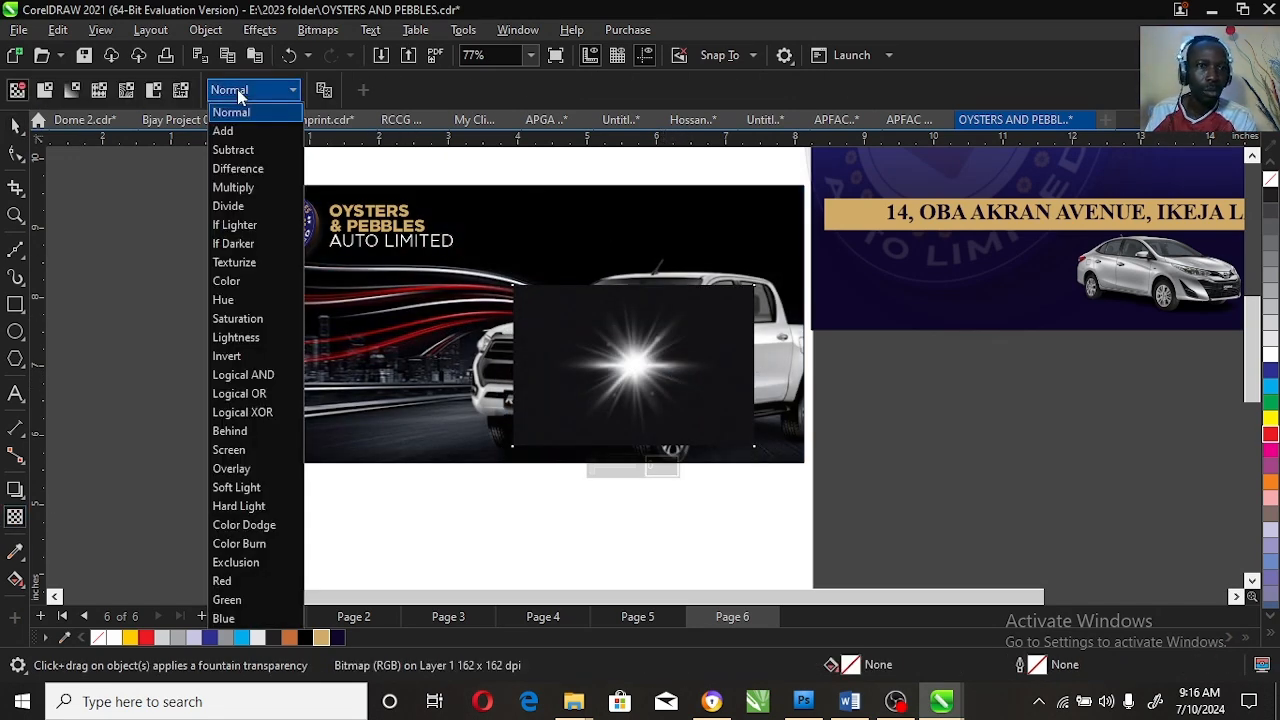
left_click(258, 450)
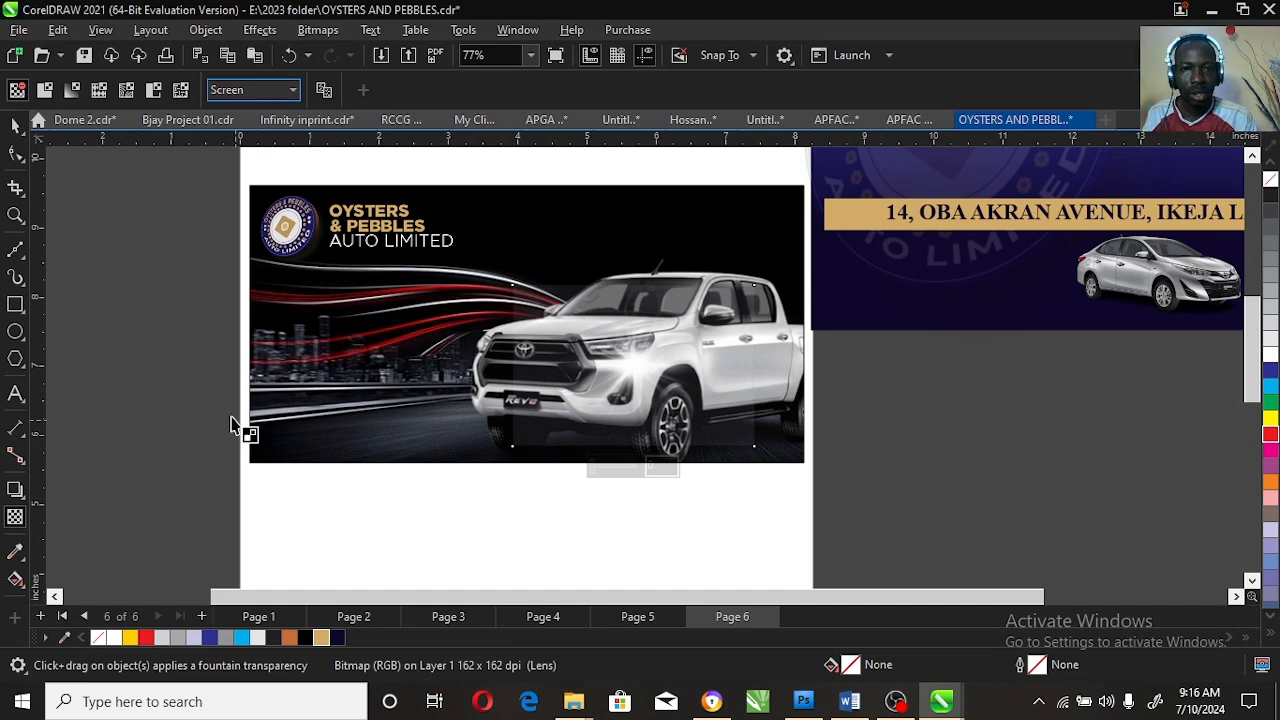
left_click(15, 125)
left_click(639, 349)
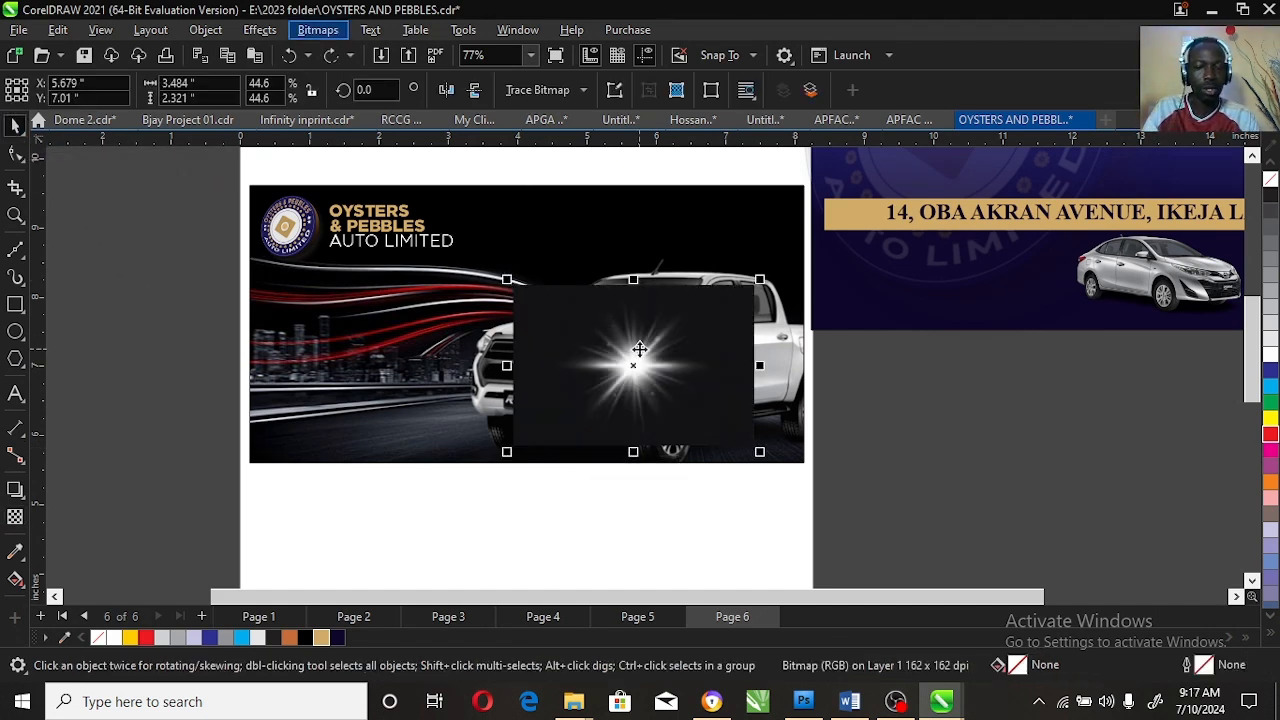
Step: Convert the flare image to a 300 dpi CMYK bitmap
key("Down")
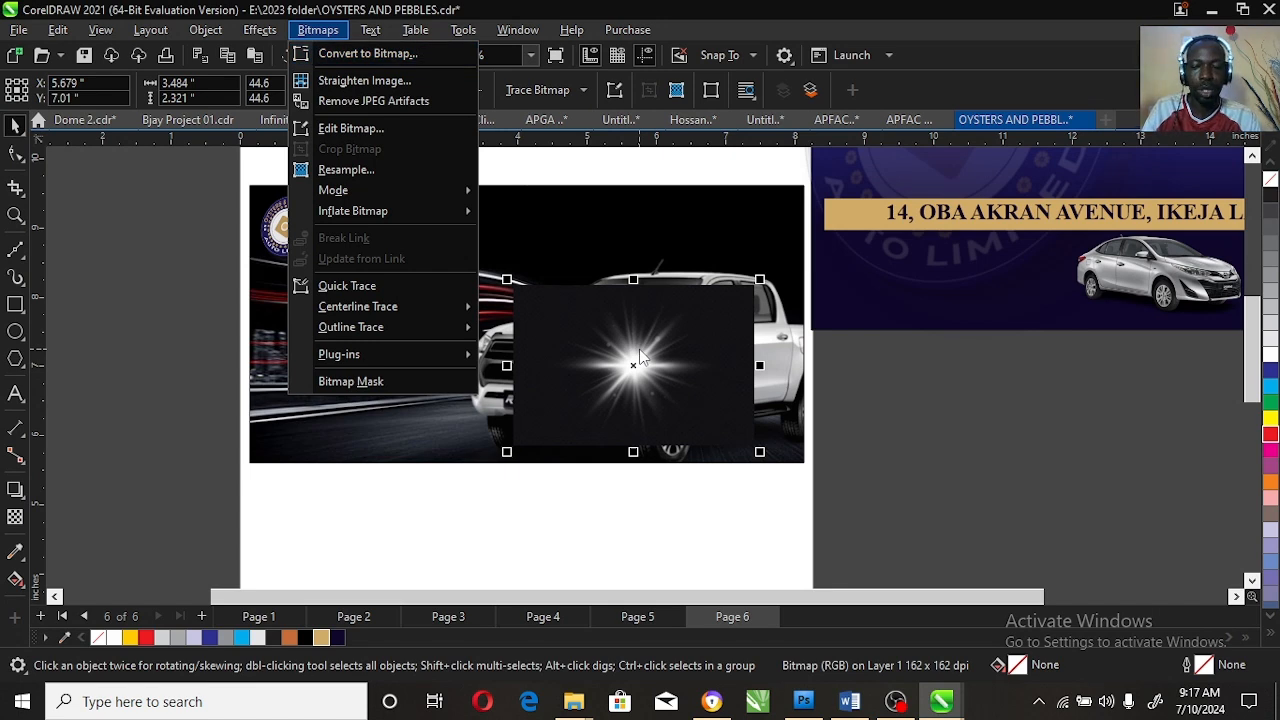
key("Return")
key("Return")
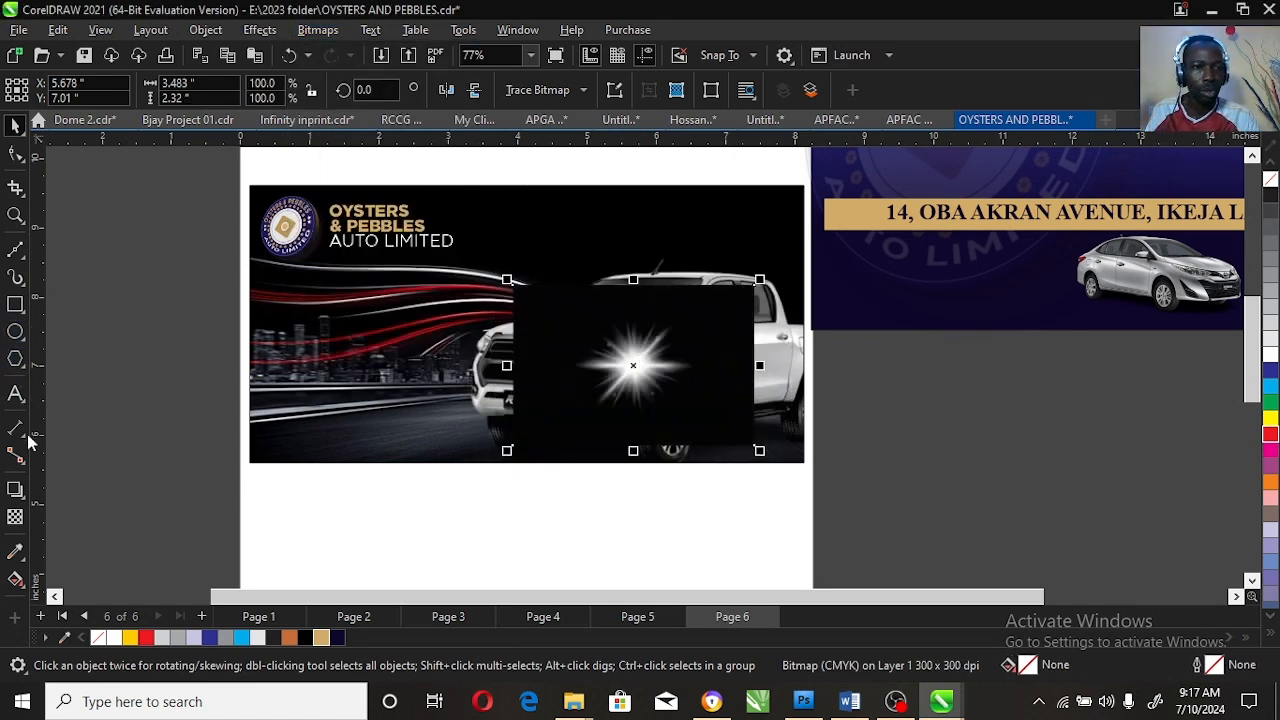
Step: Fade the flare image's top edge with a linear transparency and flatten it into a bitmap
left_click(15, 518)
left_click_drag(670, 348, 672, 286)
key("space")
key("alt+b")
key("Escape")
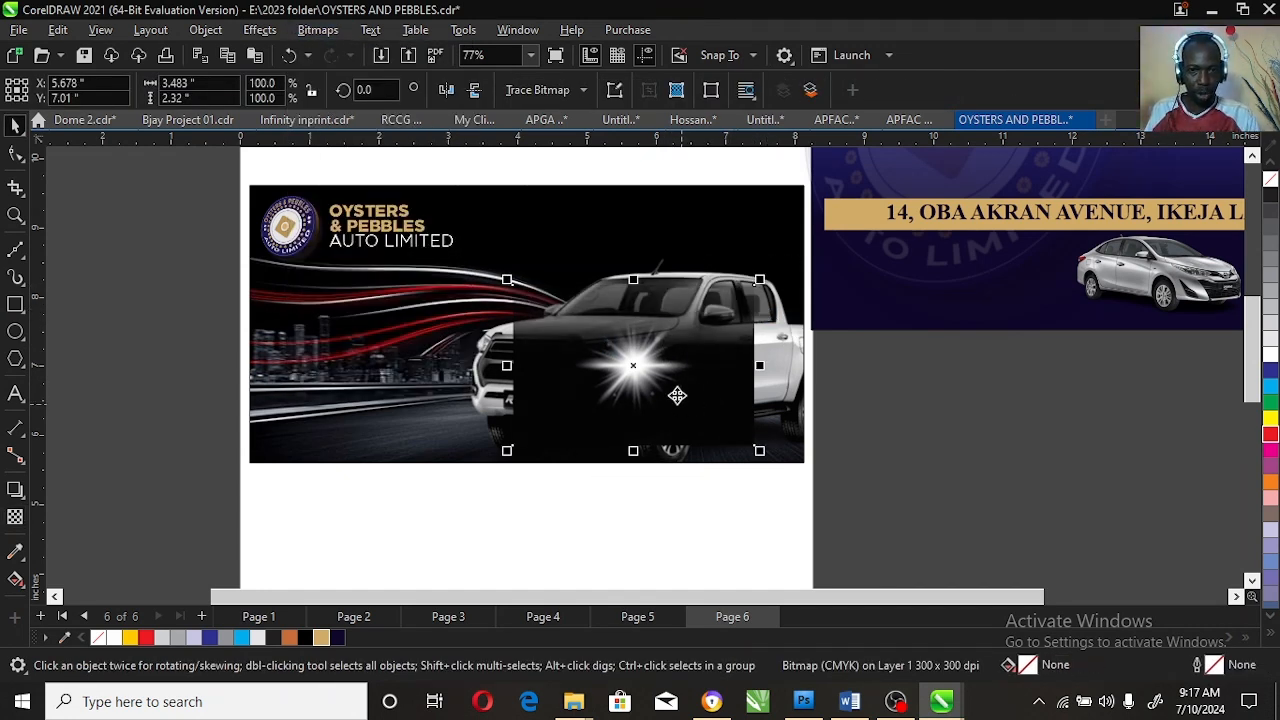
Step: Fade the flare image's bottom edge with a linear transparency and convert it to a bitmap again
key("space")
left_click_drag(677, 393, 678, 445)
key("space")
key("alt+b")
key("Escape")
Step: Fade the flare image's right edge with a linear transparency and convert the result to a bitmap
key("space")
key("space")
key("space")
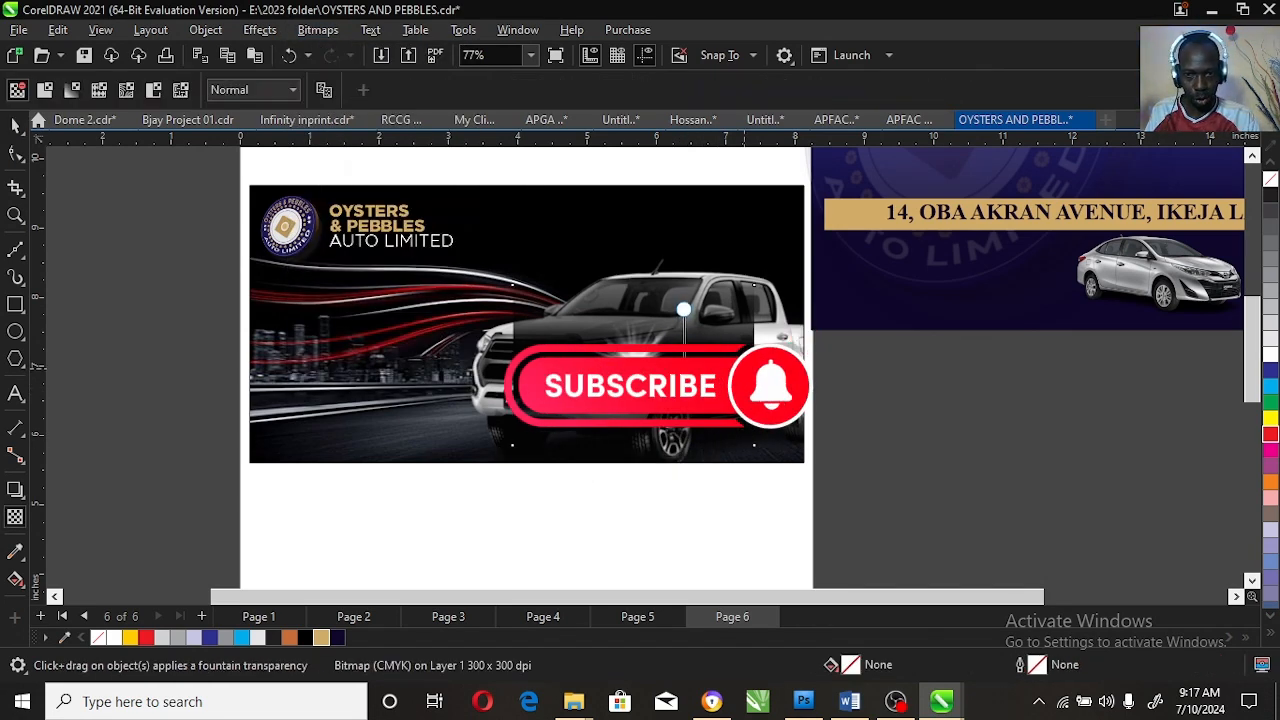
left_click_drag(683, 370, 745, 372)
key("alt+b")
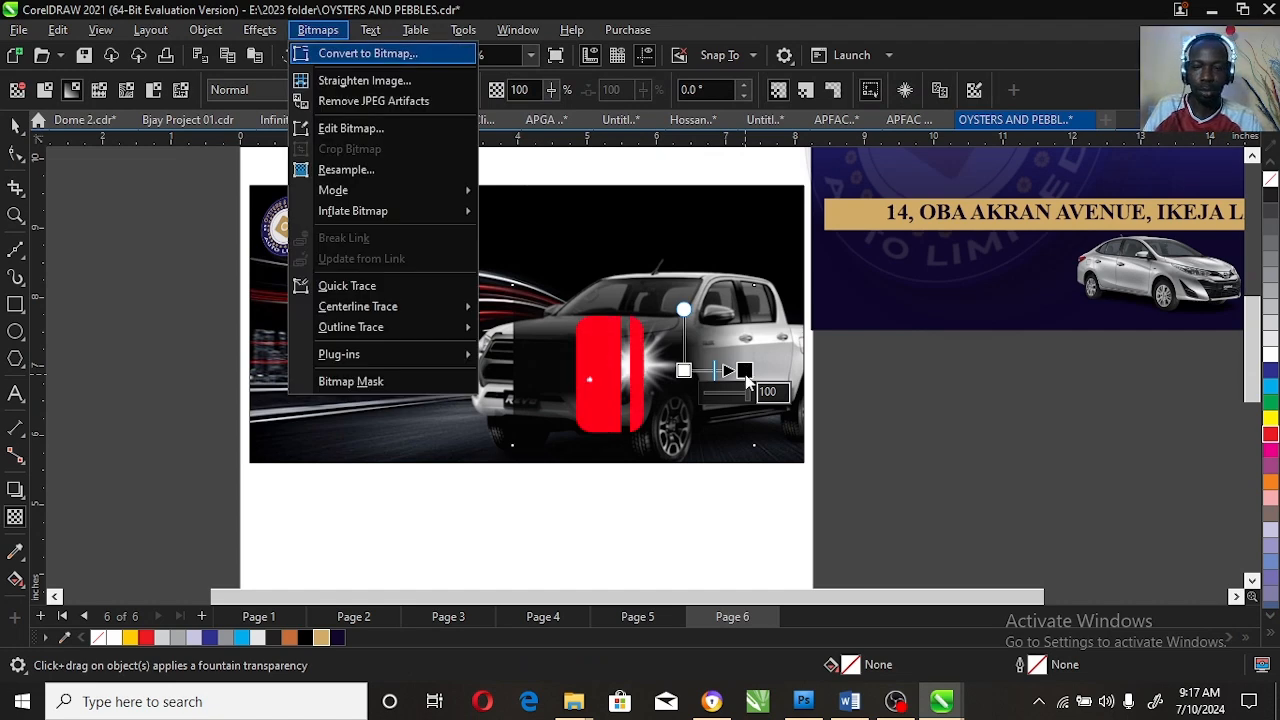
key("Escape")
Step: Fade the flare image's left edge with a linear transparency and flatten it
key("space")
key("space")
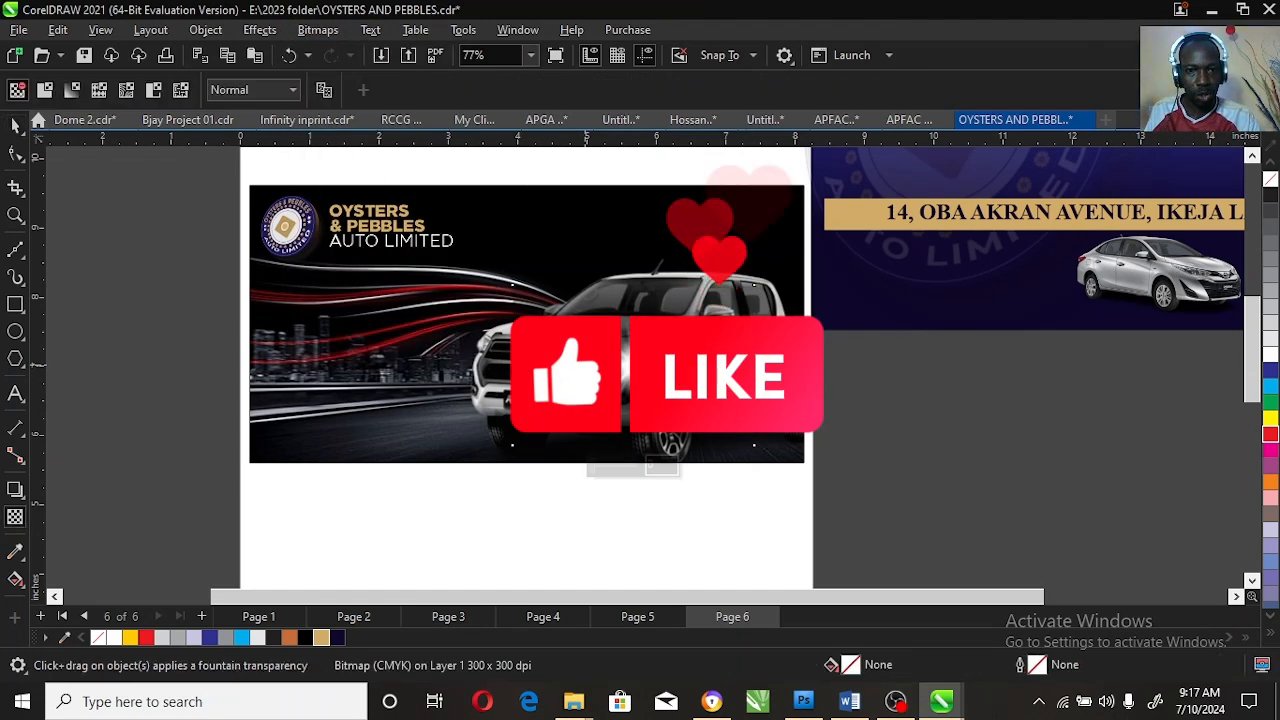
key("space")
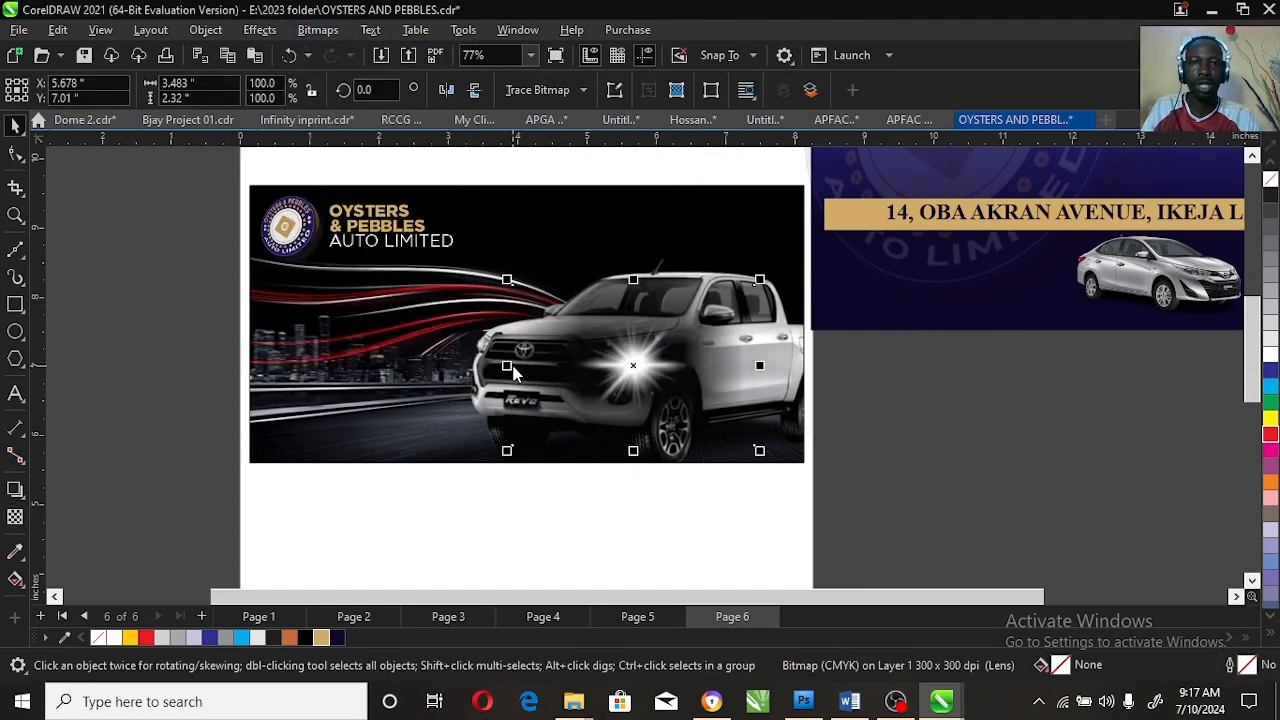
Step: Set the flattened flare's merge mode to Screen and move it onto the truck's near headlight
left_click(15, 518)
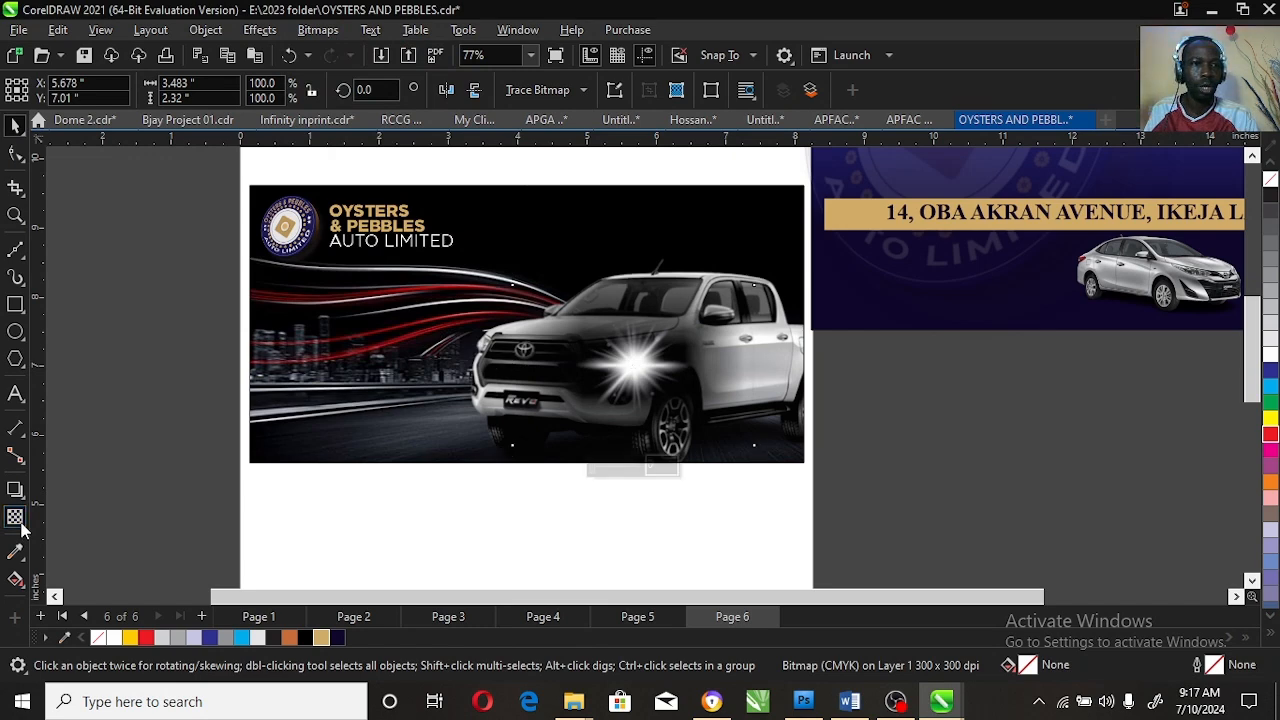
left_click(268, 90)
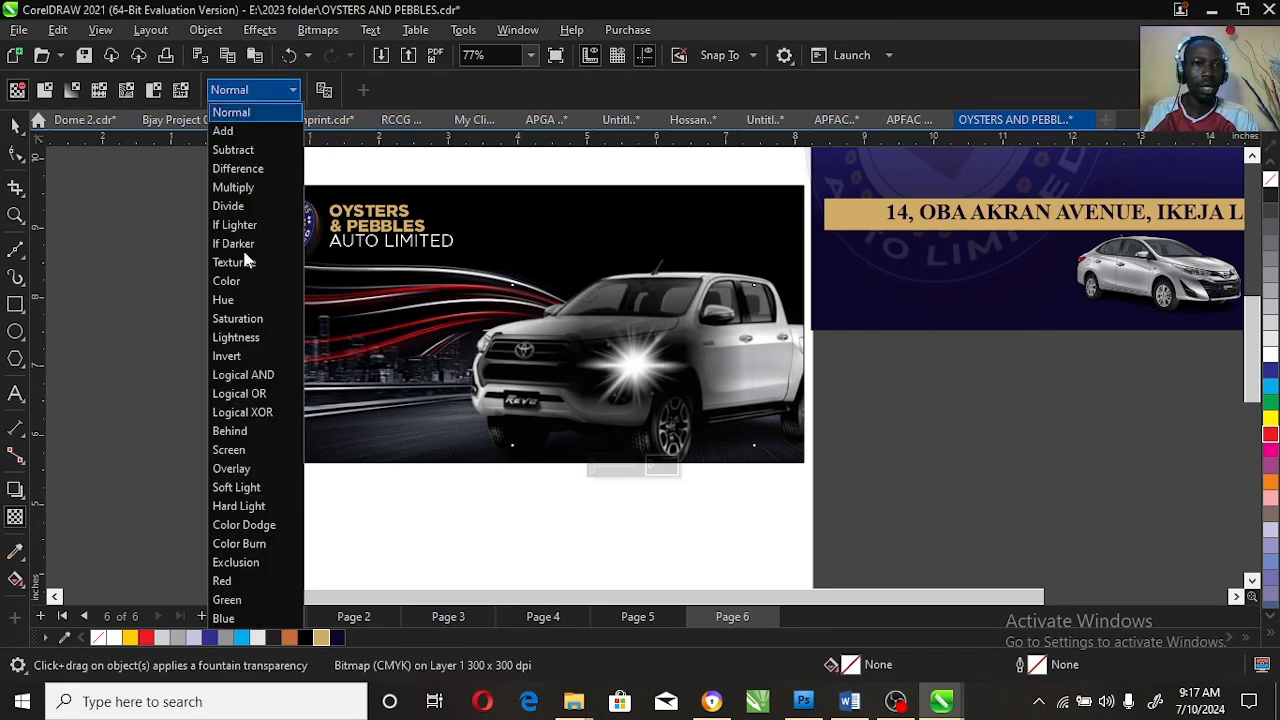
left_click(233, 452)
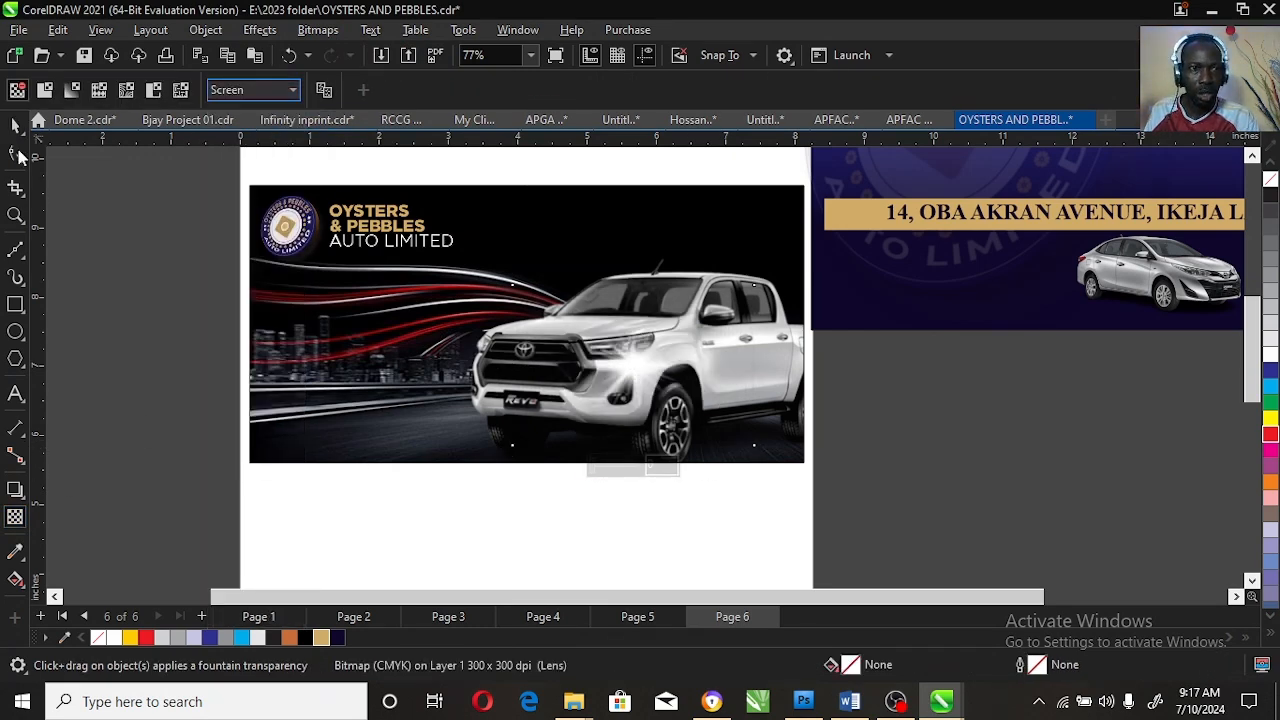
left_click(15, 125)
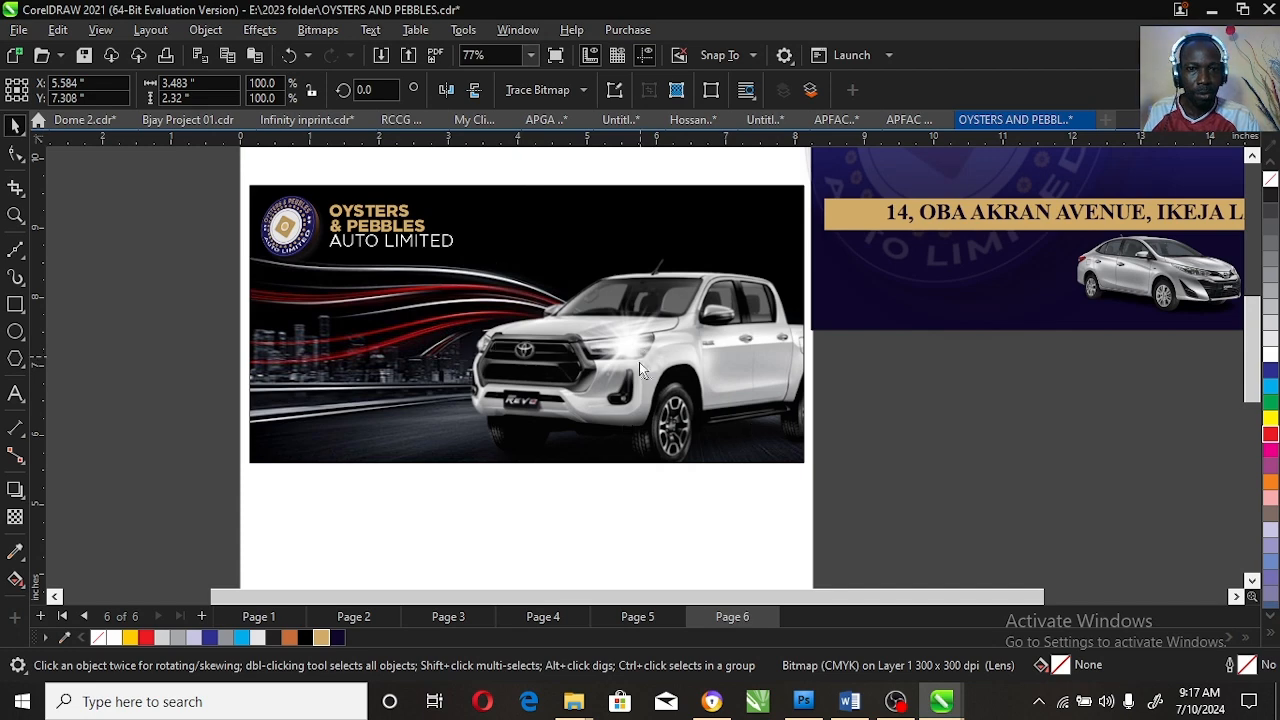
left_click(640, 360)
Step: Place a copy of the flare on the truck's far headlight
left_click_drag(637, 360, 494, 342)
right_click(494, 342)
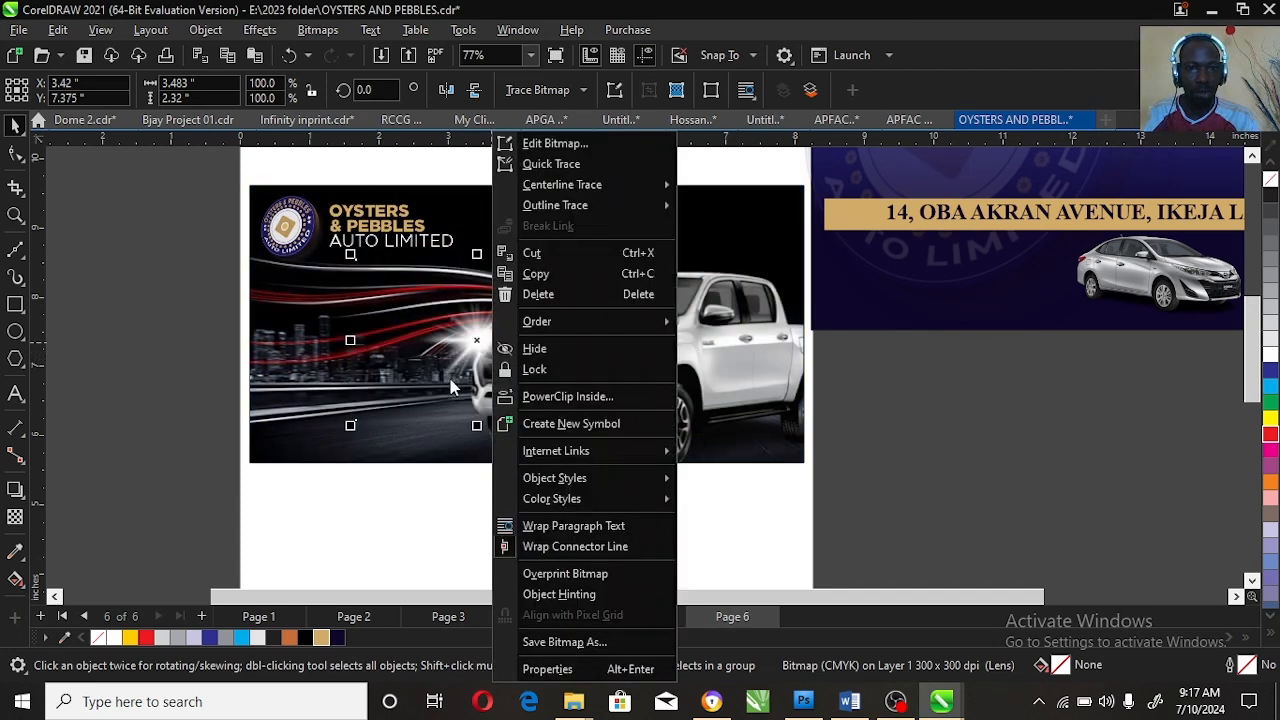
key("Escape")
left_click_drag(477, 357, 692, 451)
key("Delete")
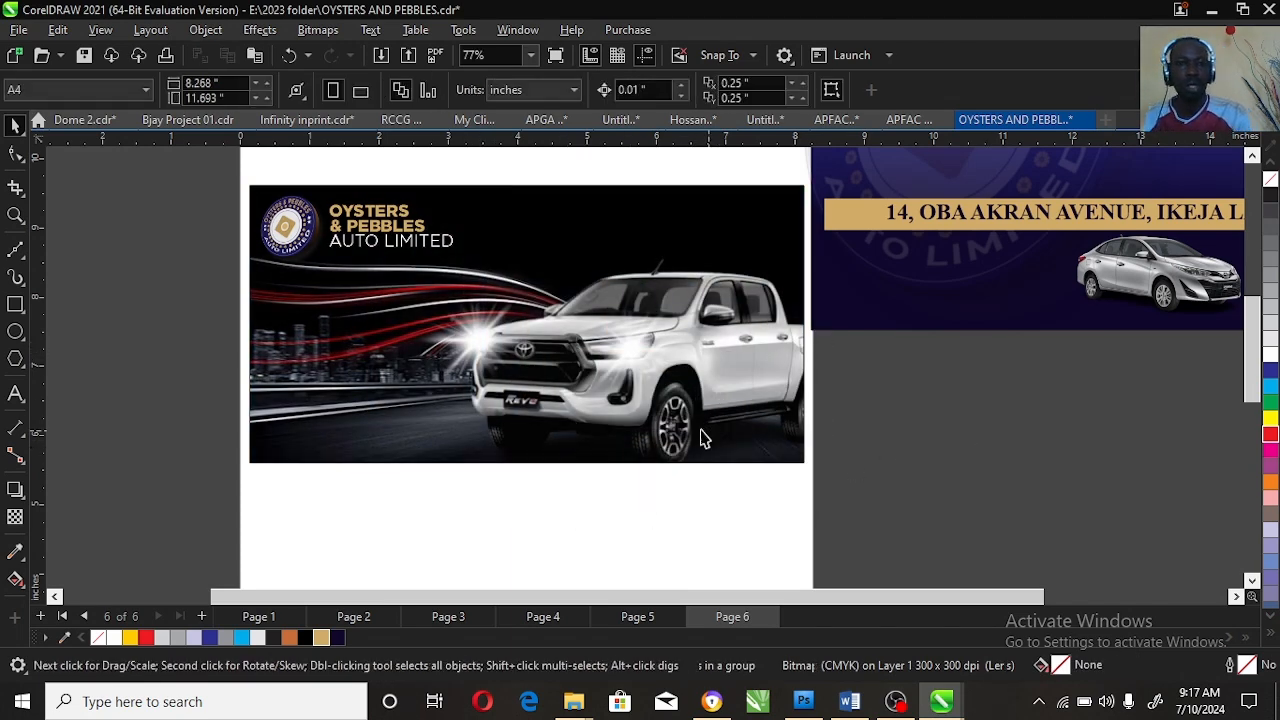
Step: Delete the white flare at the truck's left headlight and bring in the orange sun lens flare image from Pinterest
left_click(463, 341)
key("Delete")
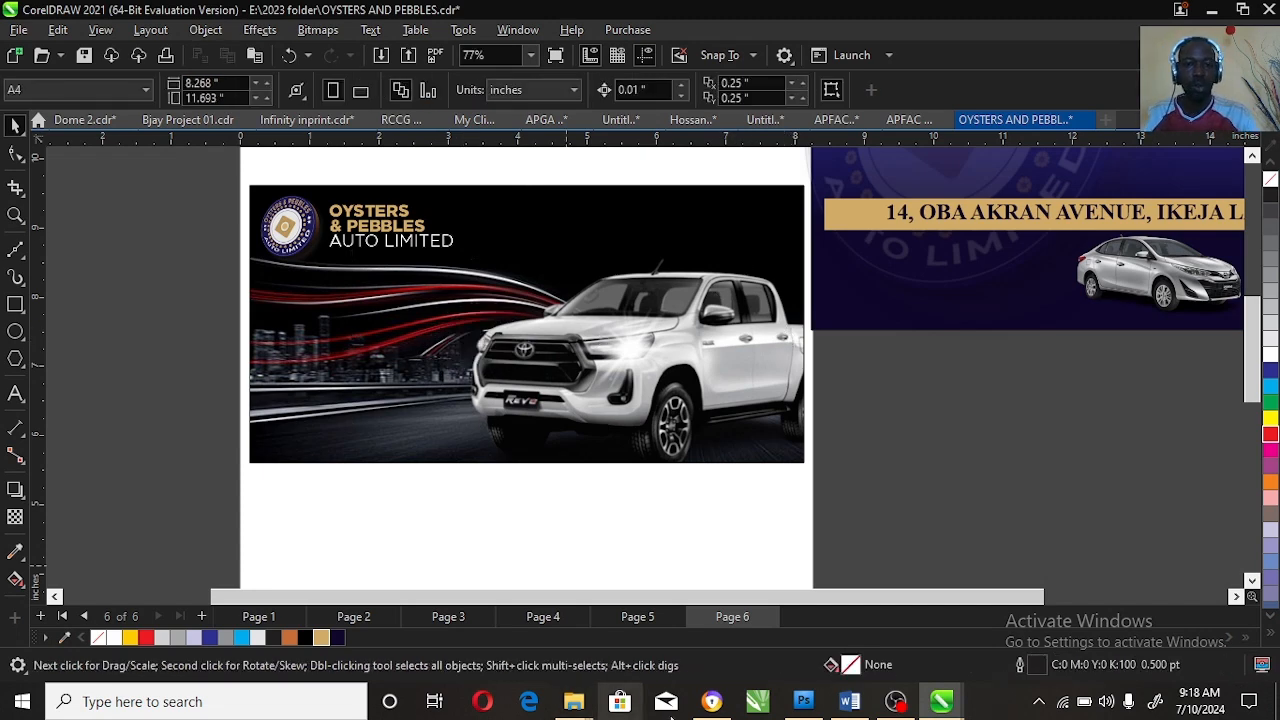
left_click(712, 703)
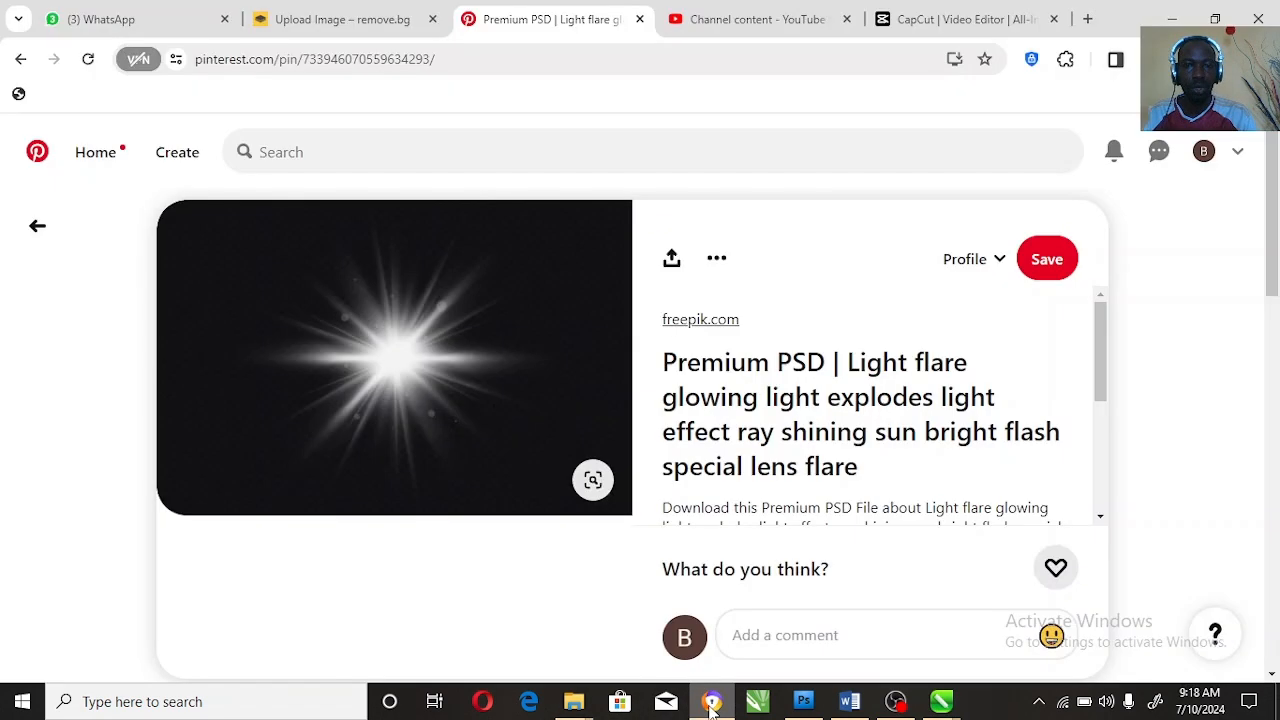
left_click(38, 228)
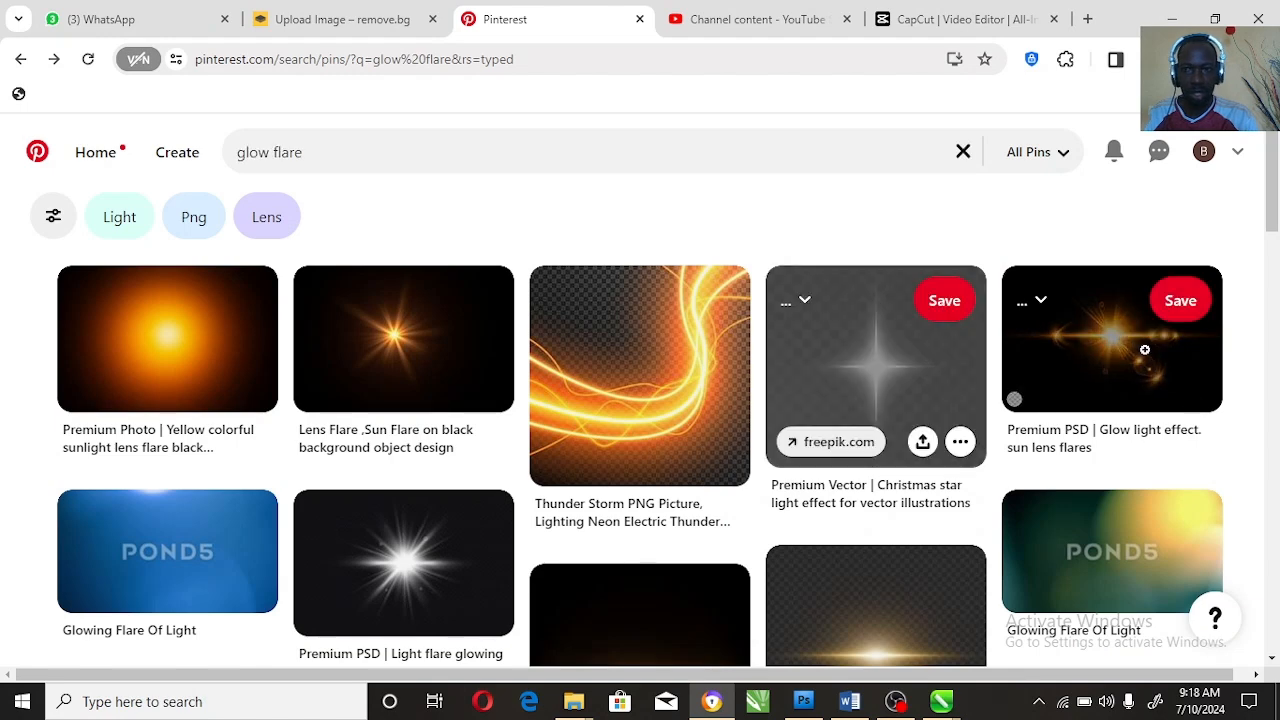
key("alt+Right")
right_click(429, 406)
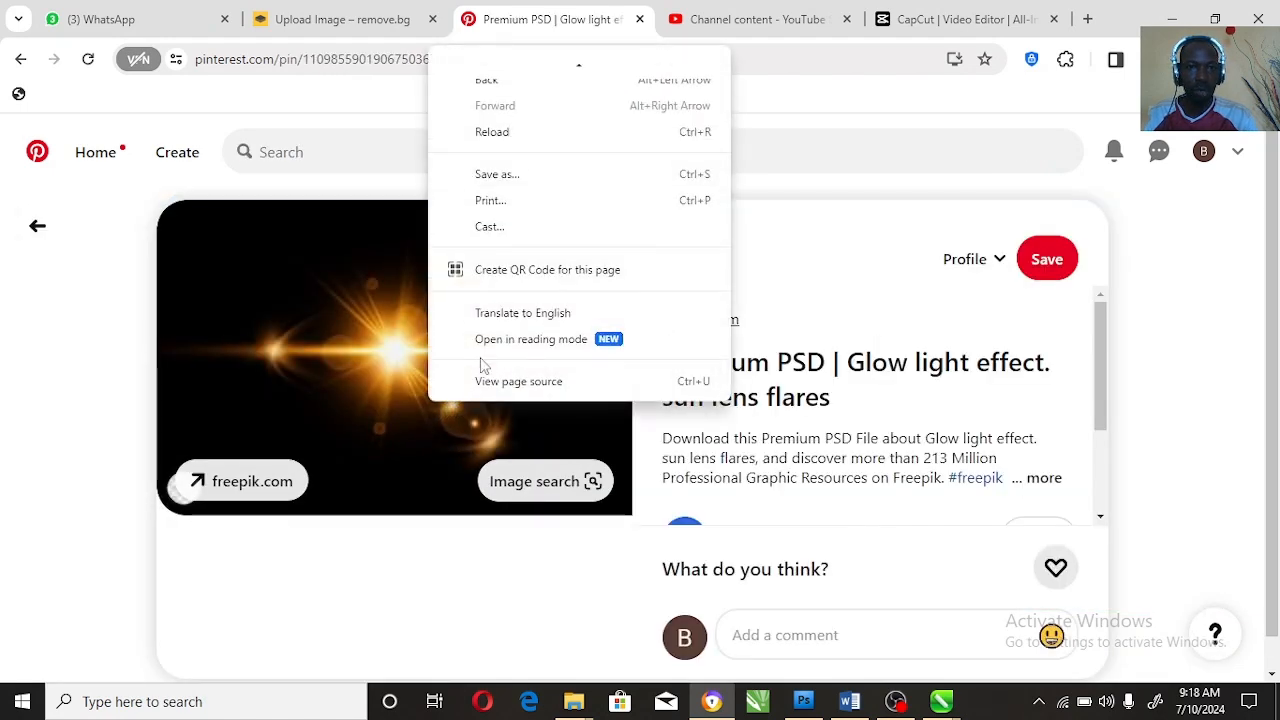
right_click(304, 379)
left_click(366, 453)
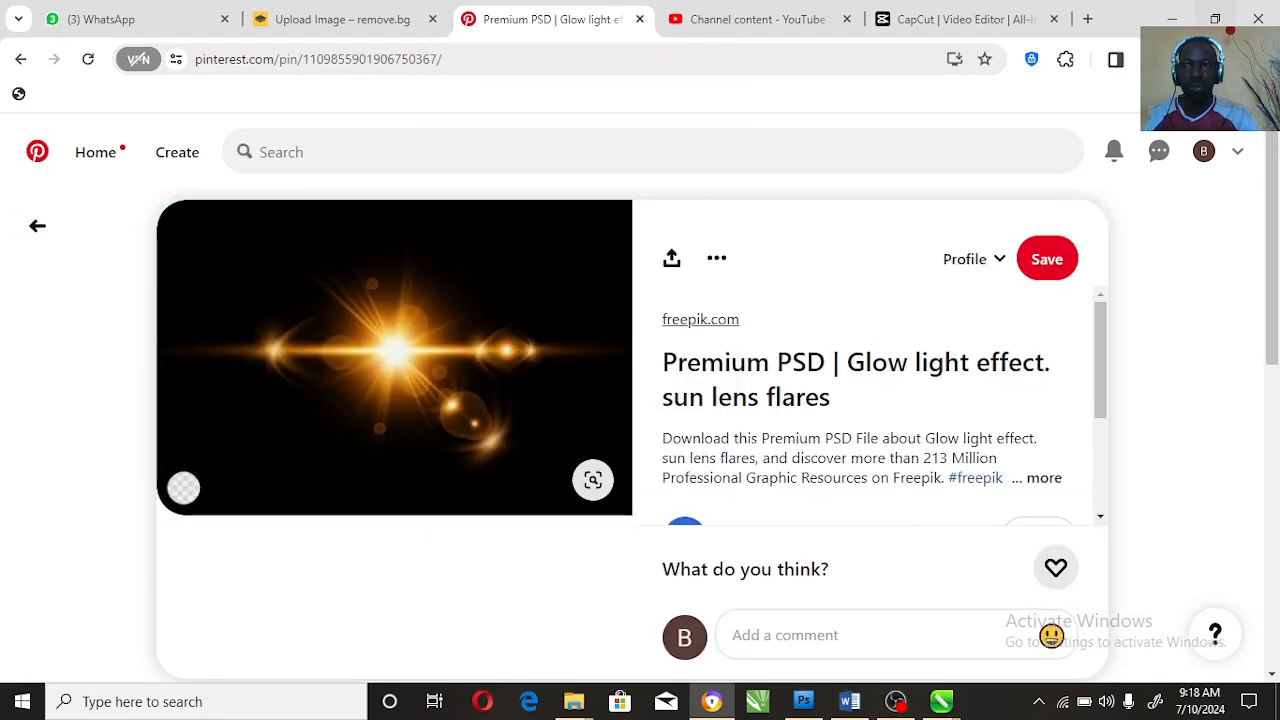
left_click(1171, 19)
key("ctrl+v")
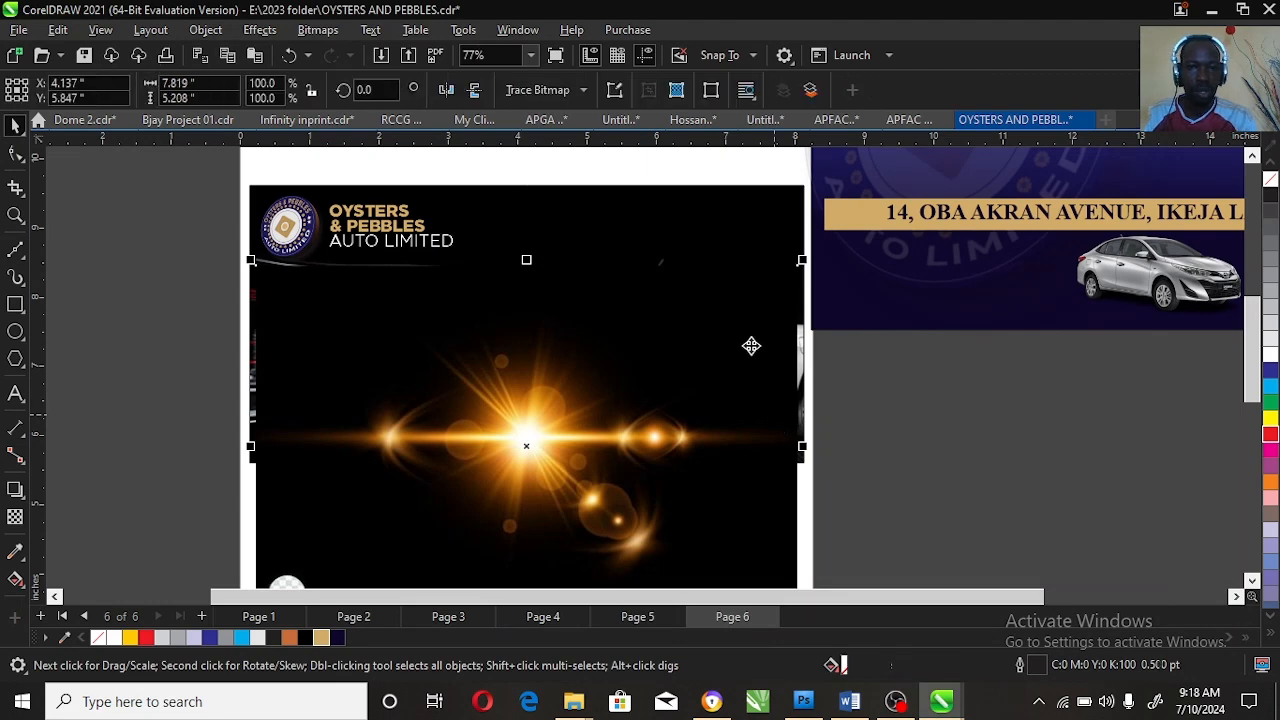
Step: Fade the orange flare image's top edge with a linear transparency, flatten it to a bitmap and move it up over the banner
left_click(15, 518)
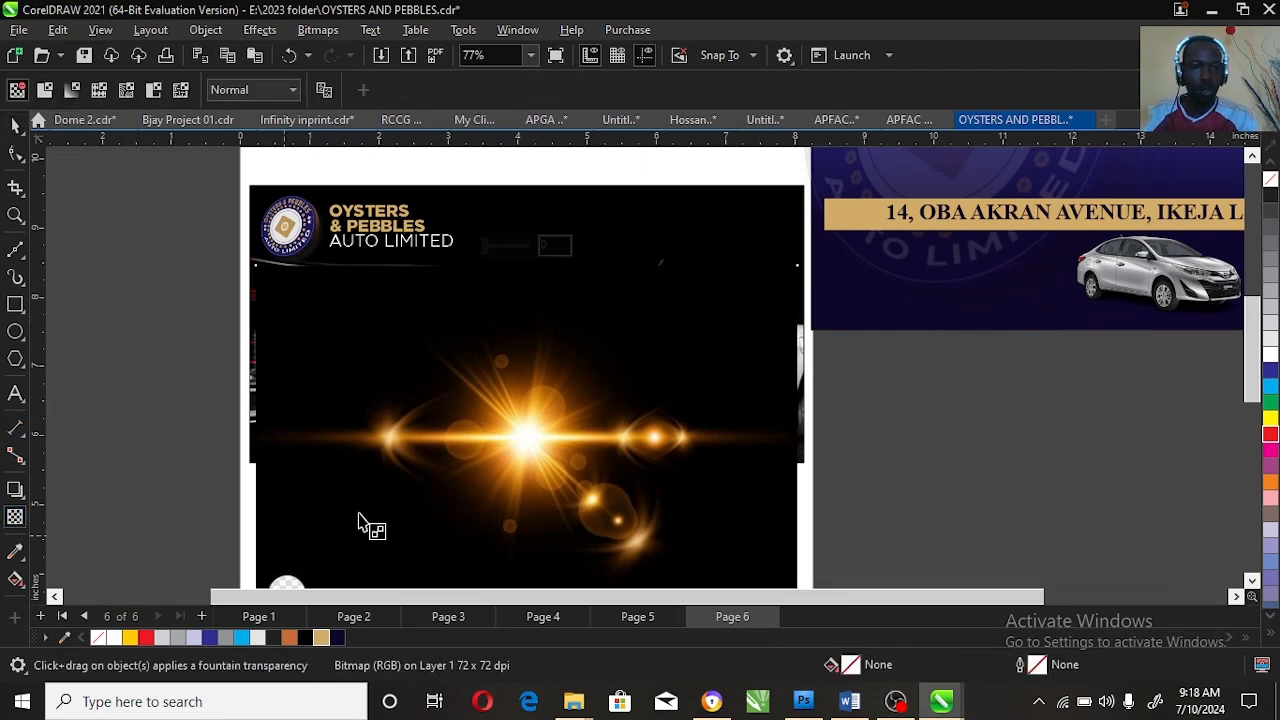
left_click_drag(628, 398, 630, 315)
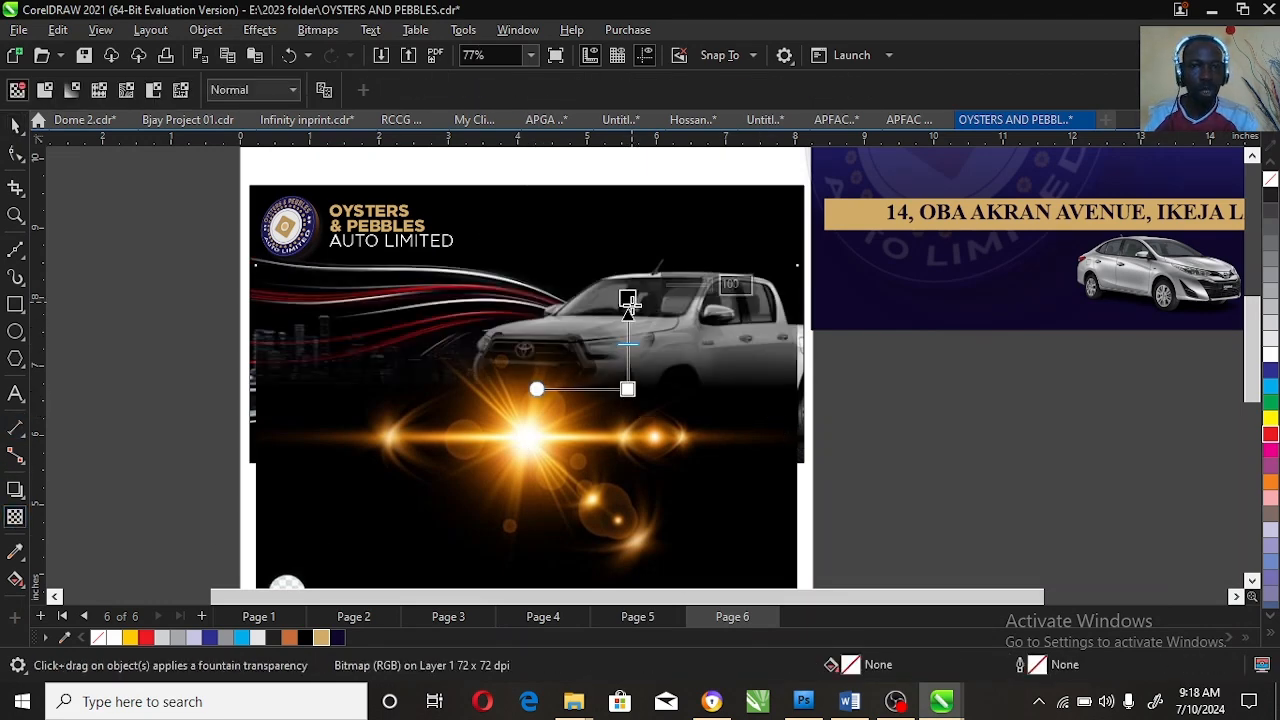
key("space")
key("c")
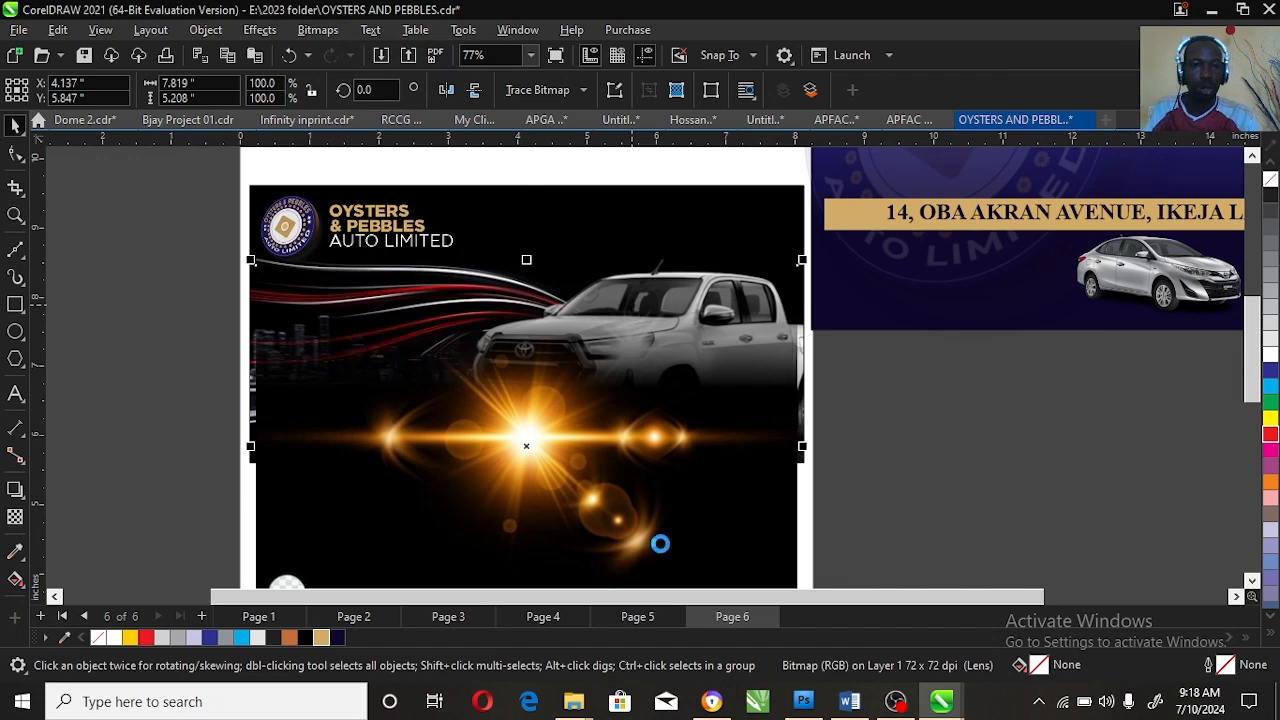
left_click_drag(663, 523, 689, 447)
Step: Fade the orange flare image's bottom and right edges with linear transparencies, converting it to a bitmap after each fade
key("space")
left_click_drag(562, 398, 562, 490)
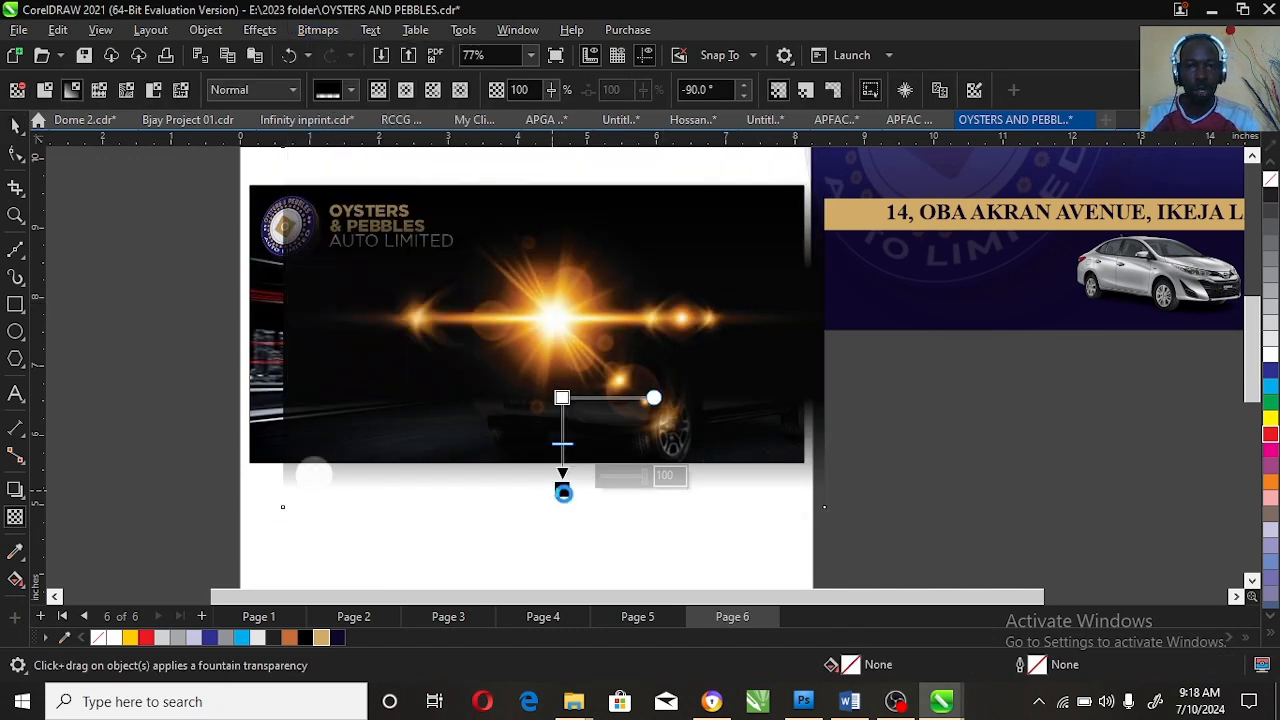
key("Escape")
left_click(737, 343)
left_click_drag(737, 343, 815, 345)
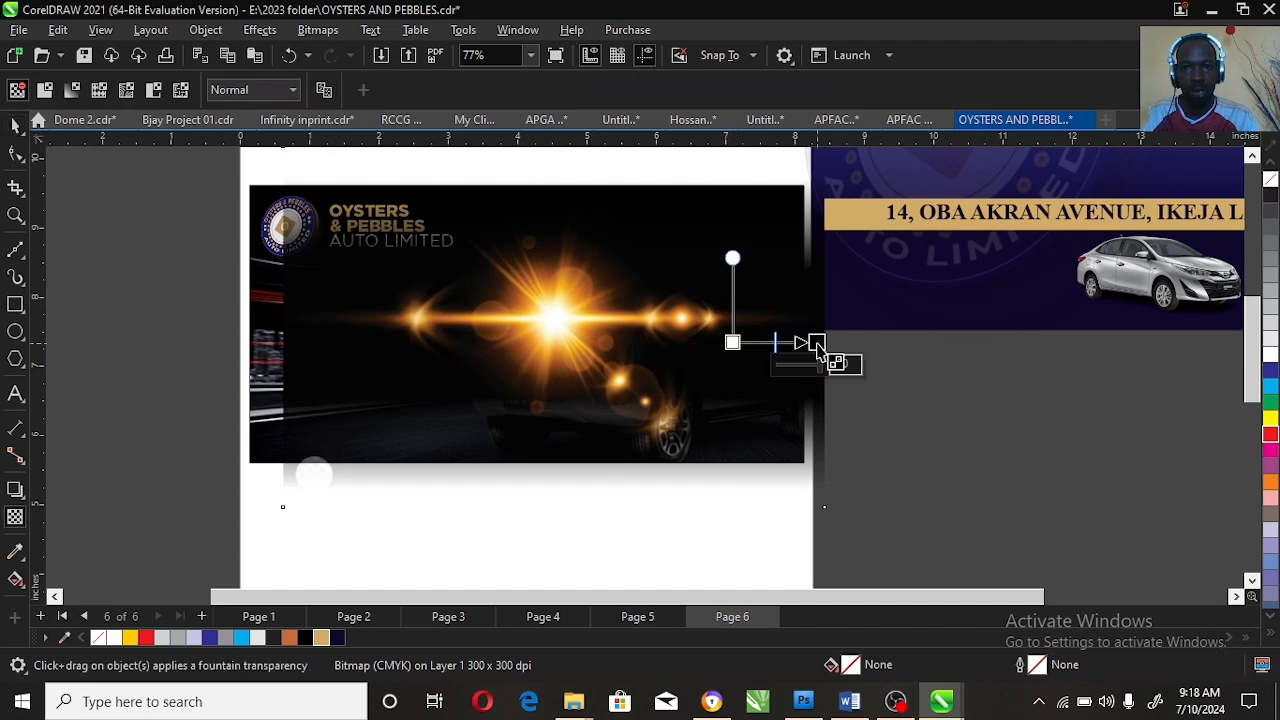
key("space")
key("alt+b")
key("c")
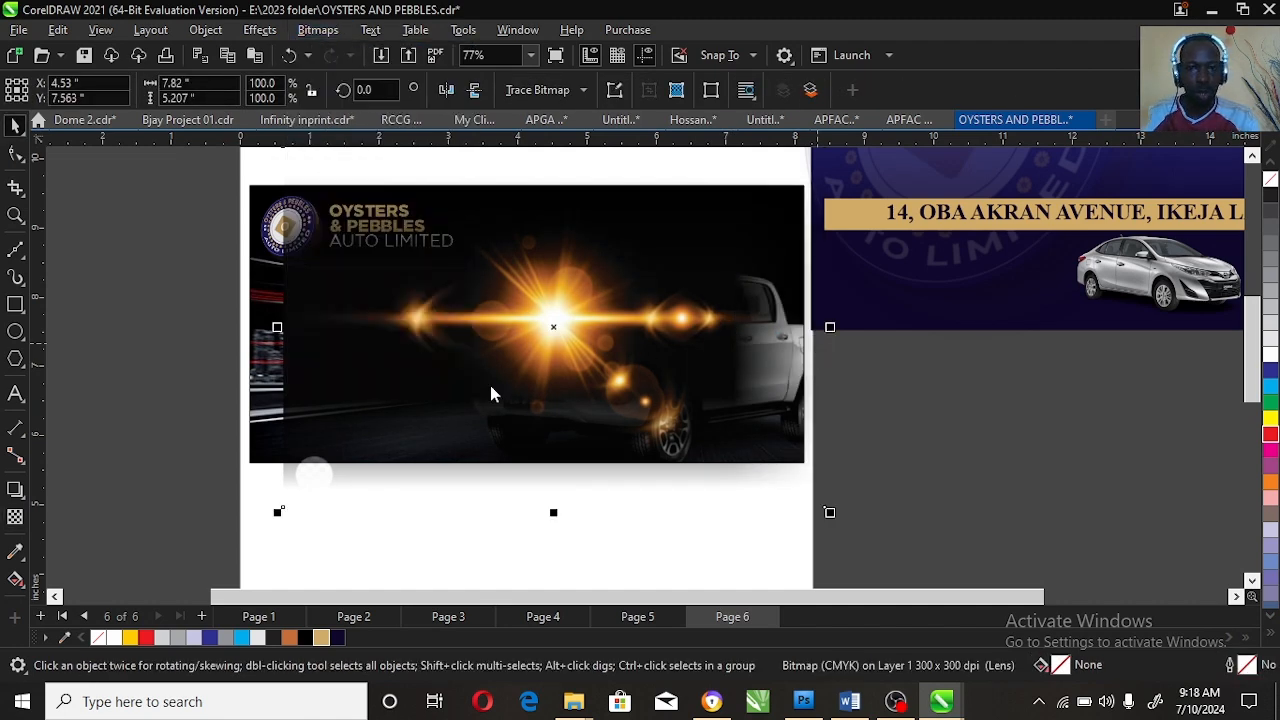
Step: Fade the orange flare image's left edge with a linear transparency and flatten it to a bitmap
key("space")
left_click_drag(406, 360, 283, 360)
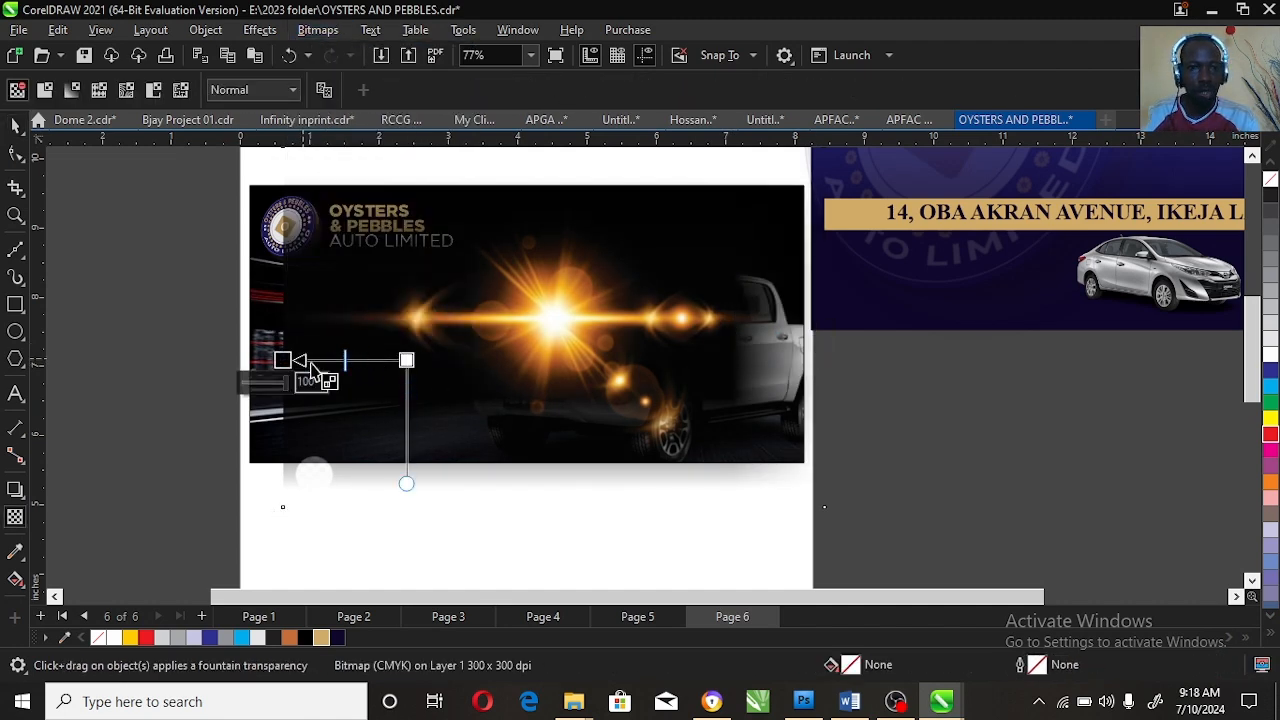
key("space")
key("alt+b")
key("c")
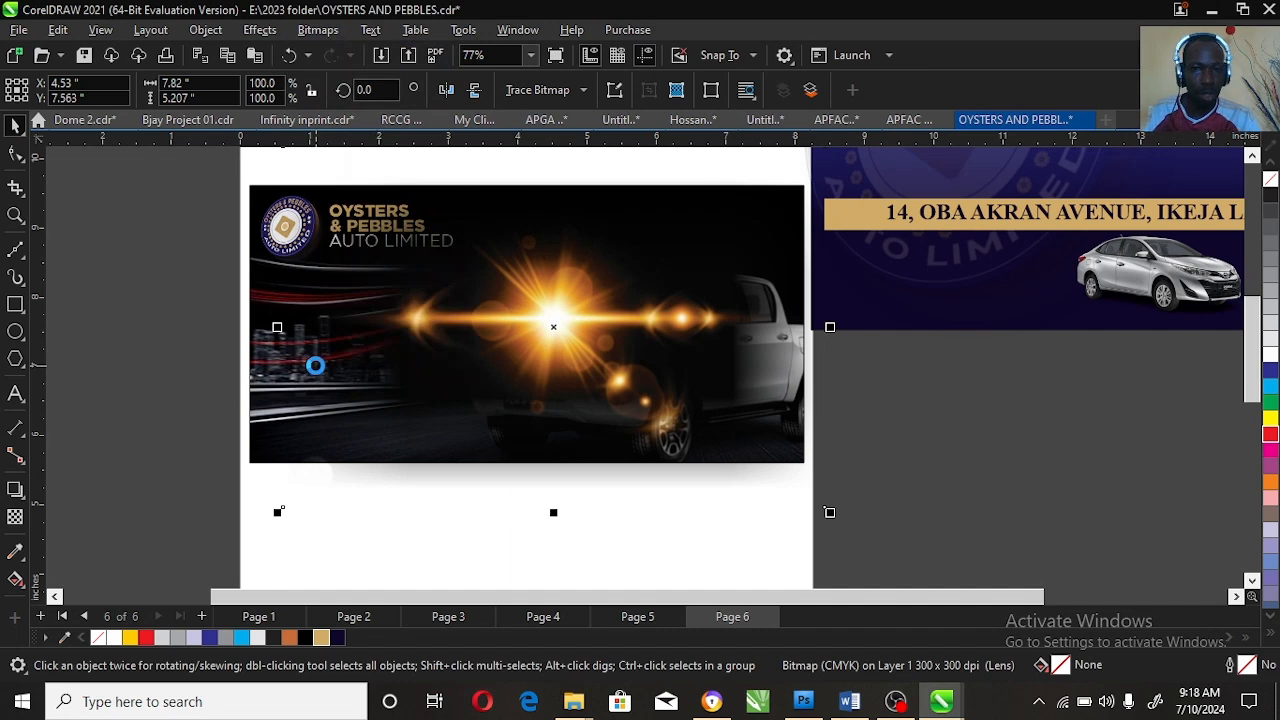
Step: Set the orange flare's merge mode to Screen, and fit it onto the truck's left headlight at about 61% scale
left_click(15, 517)
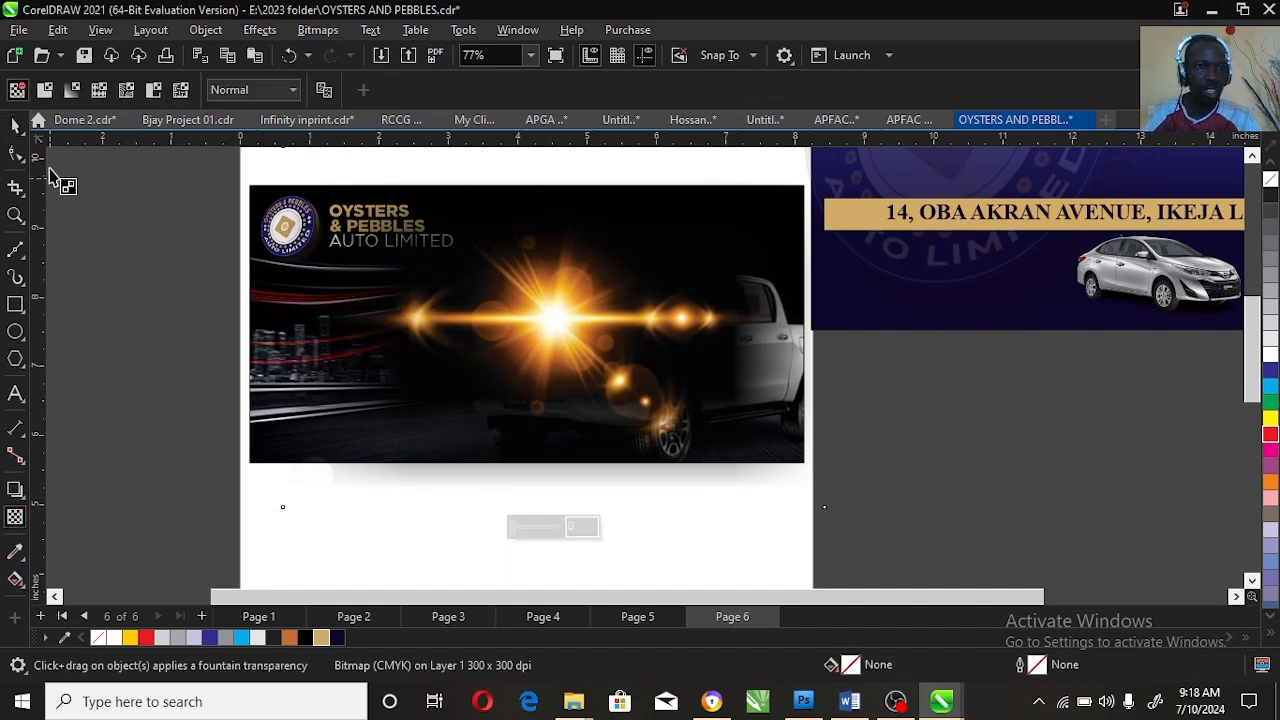
left_click(45, 89)
left_click(248, 90)
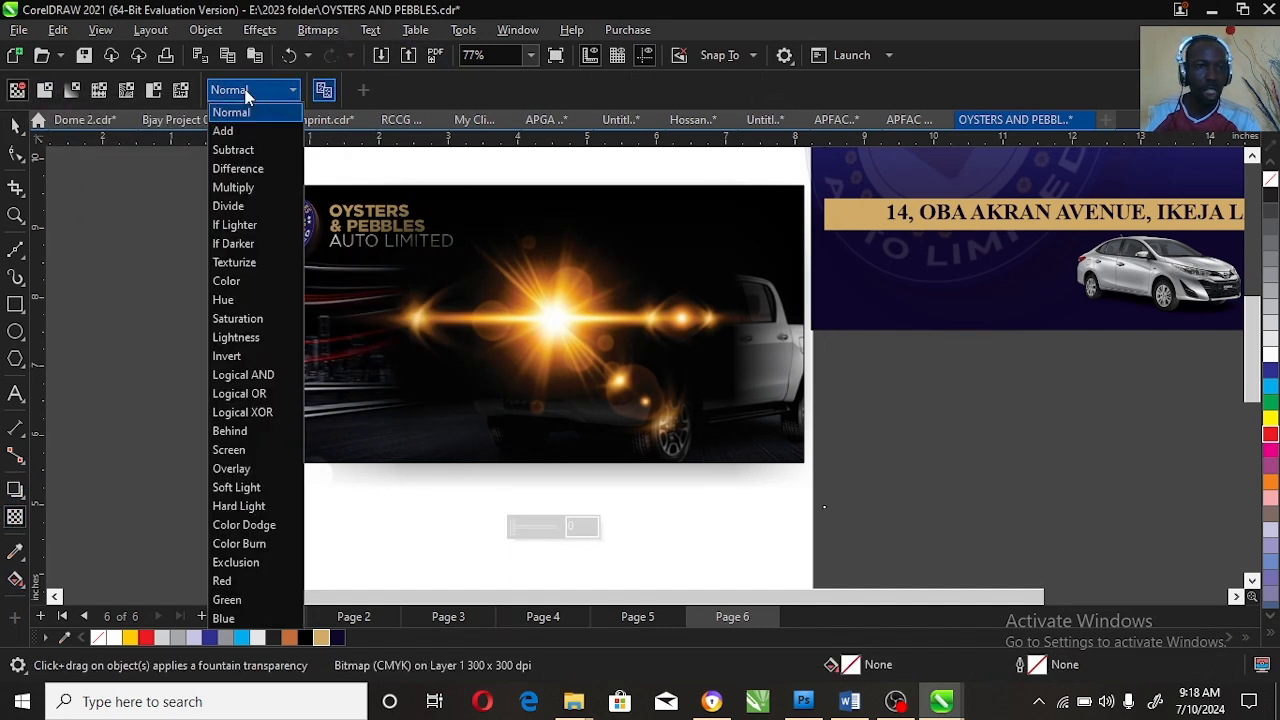
left_click(236, 452)
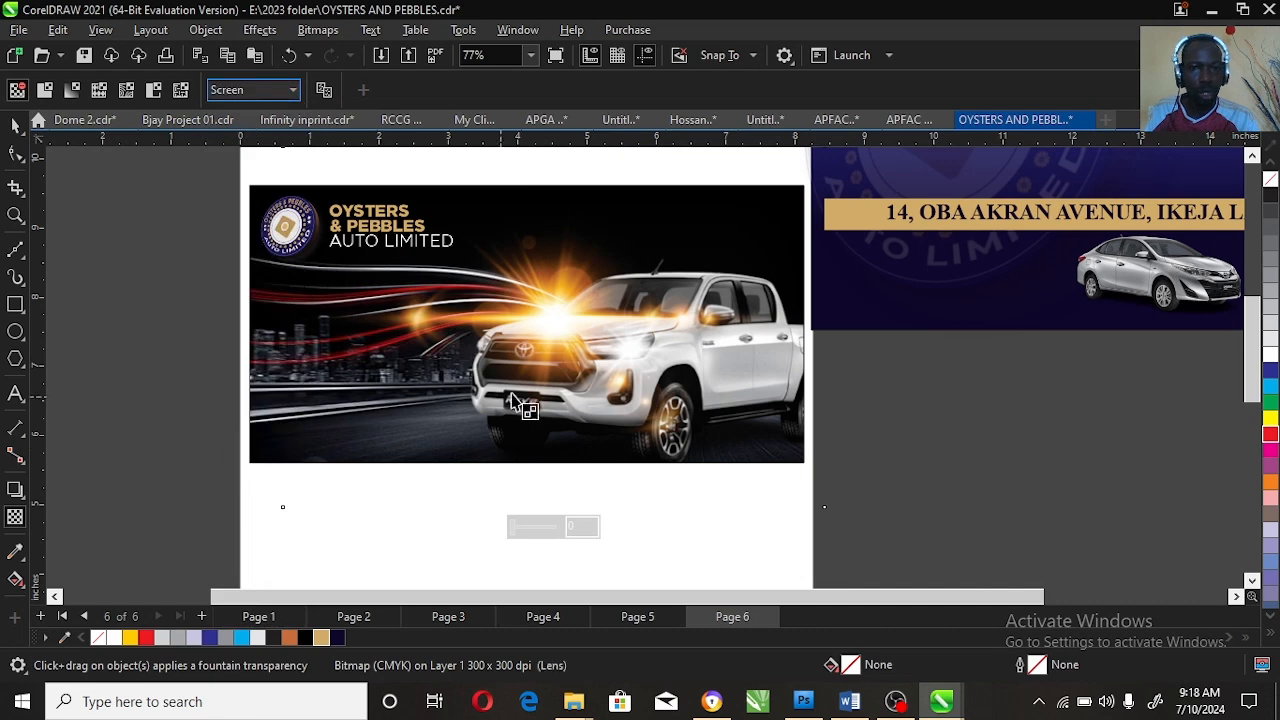
left_click(16, 128)
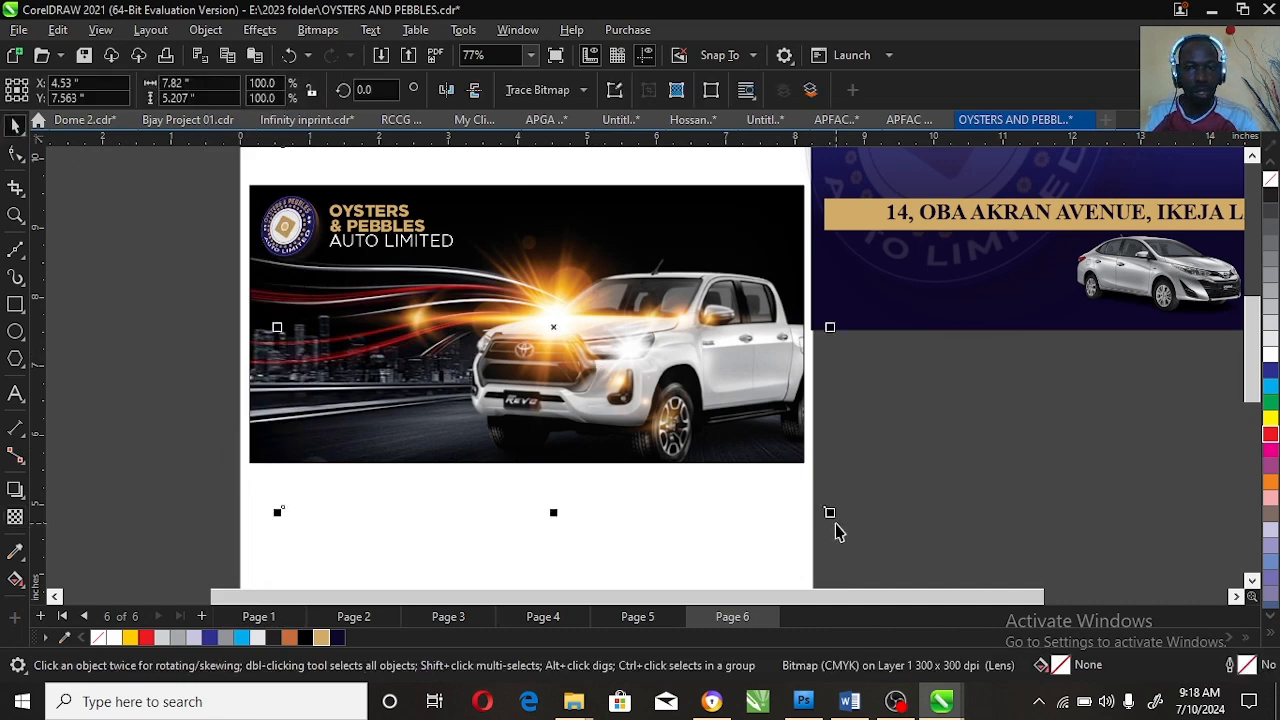
left_click(684, 376)
left_click_drag(543, 329, 506, 350)
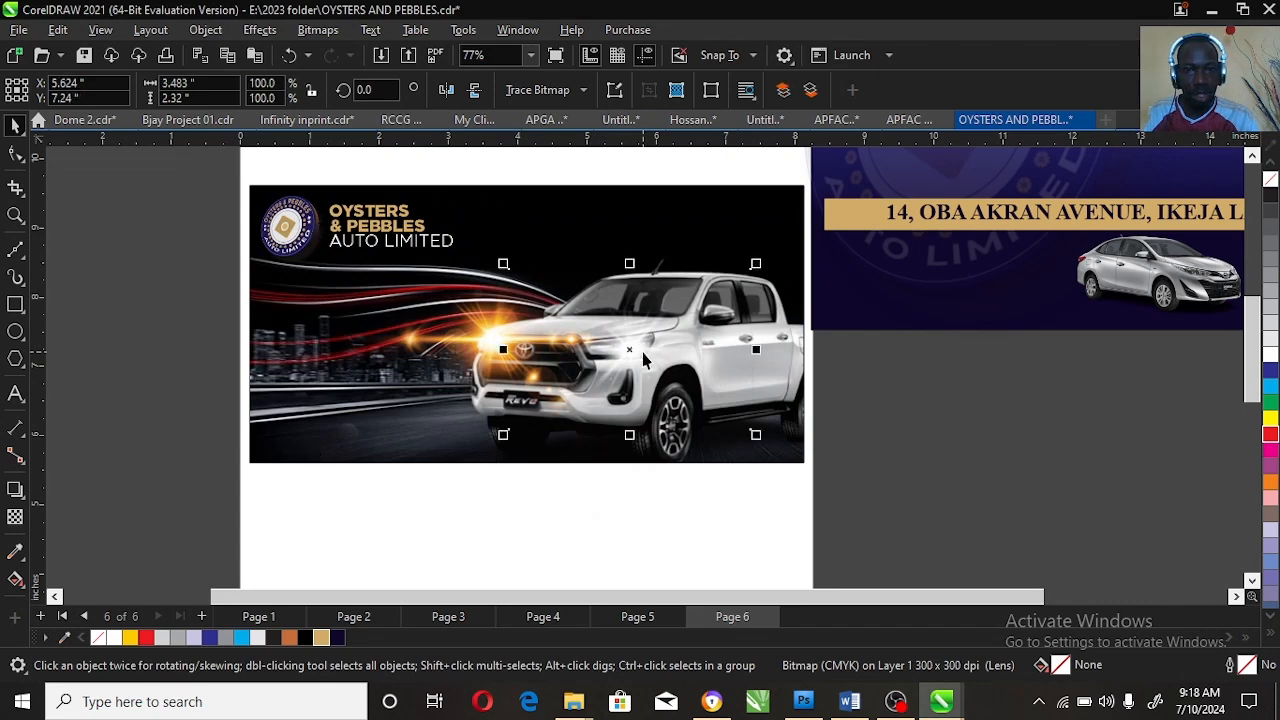
Step: Replace the remaining white flare with a copy of the orange flare on the truck's right headlight
left_click(830, 425)
left_click_drag(506, 355, 657, 355)
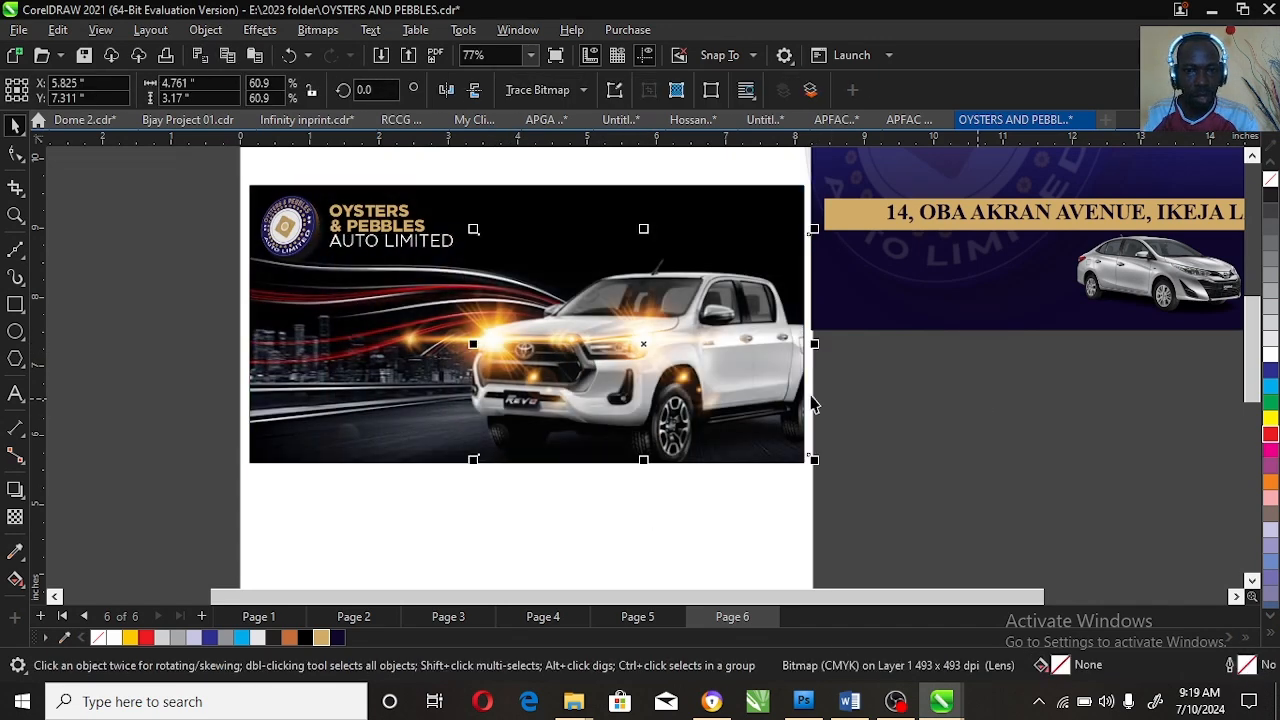
left_click(972, 456)
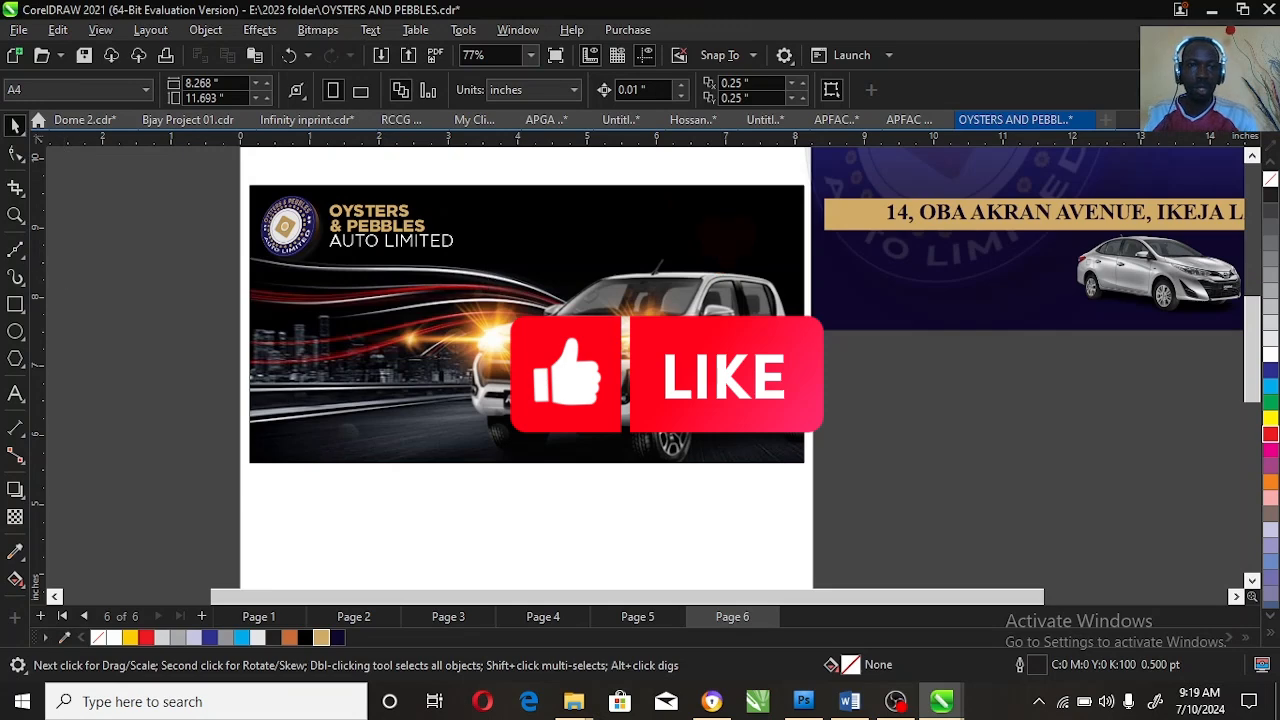
Step: Place a copy of the neighbouring design's company address line along the banner's lower edge and fill it white
left_click_drag(1172, 222, 554, 434)
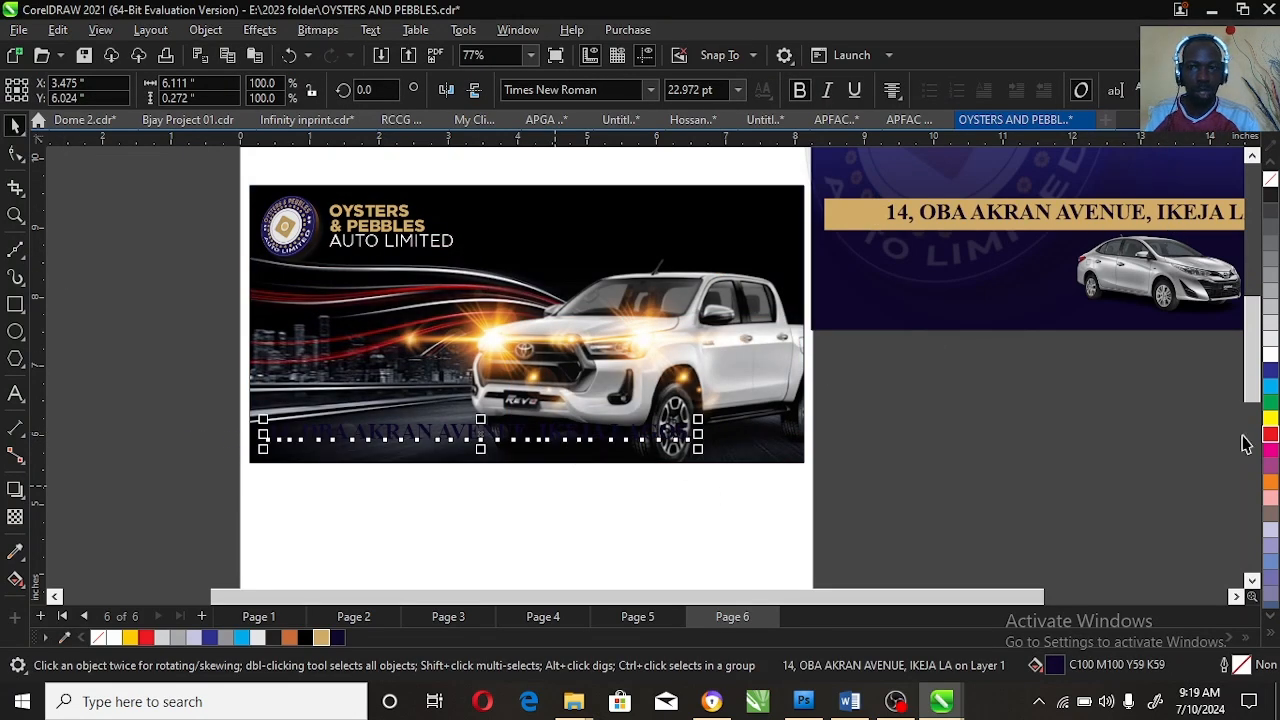
left_click(114, 638)
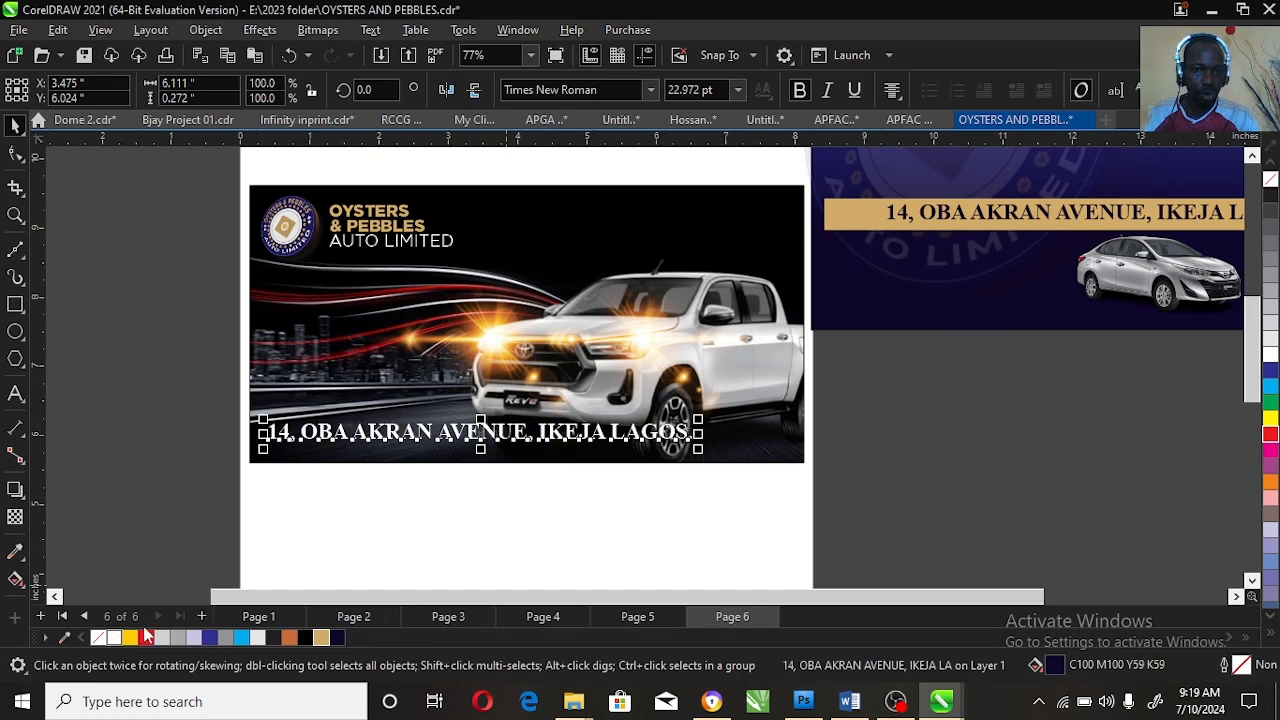
left_click(654, 438)
Step: Scale the address text down to about 13.6 pt and move it to the banner's upper right area
left_click(678, 431)
left_click_drag(706, 420, 560, 415)
left_click_drag(454, 440, 782, 234)
Step: Break the address into two left-aligned lines after the street name and position it inside the banner's upper right corner
left_click(14, 215)
left_click_drag(238, 186, 843, 289)
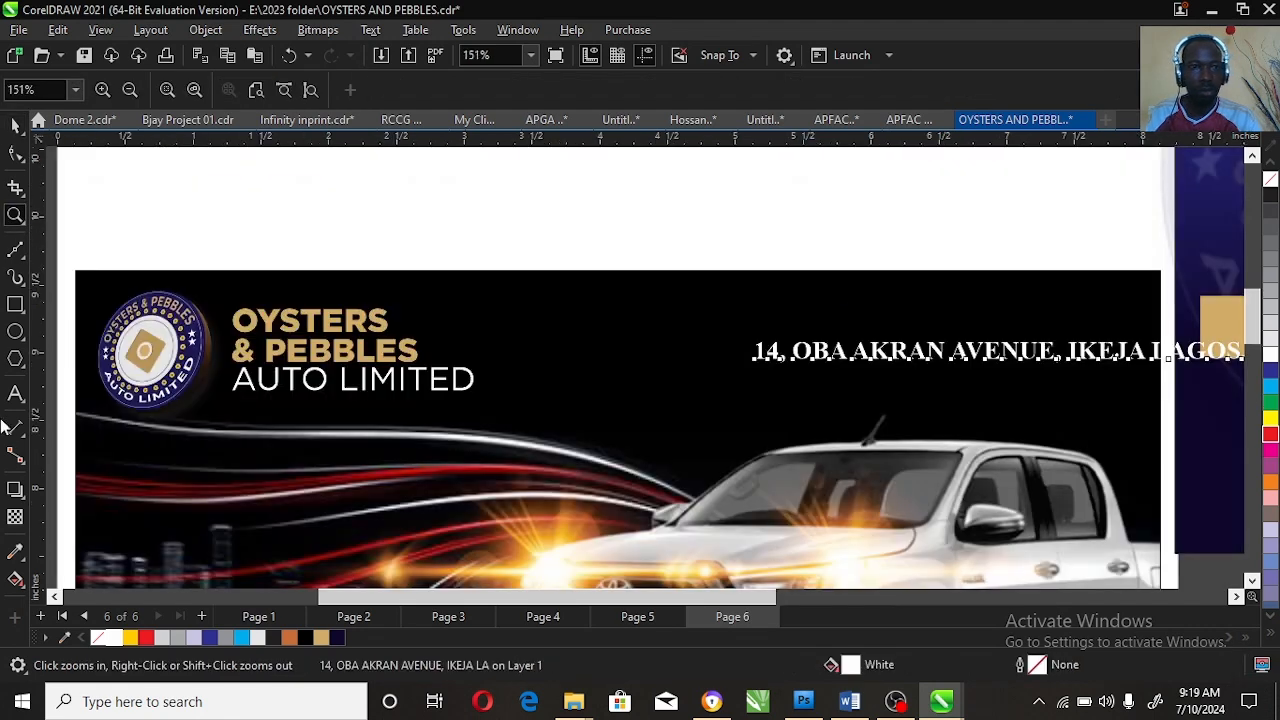
left_click(1066, 354)
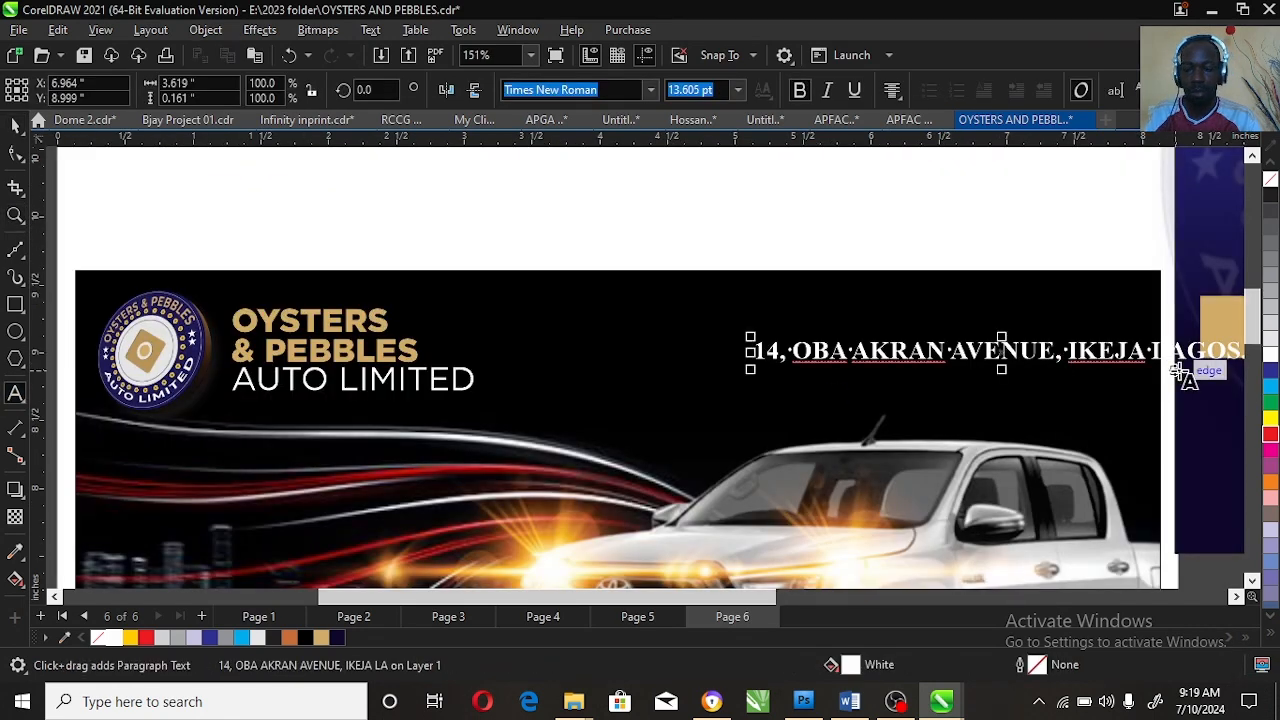
key("Return")
key("ctrl+l")
key("ctrl+space")
left_click_drag(1096, 353, 1063, 370)
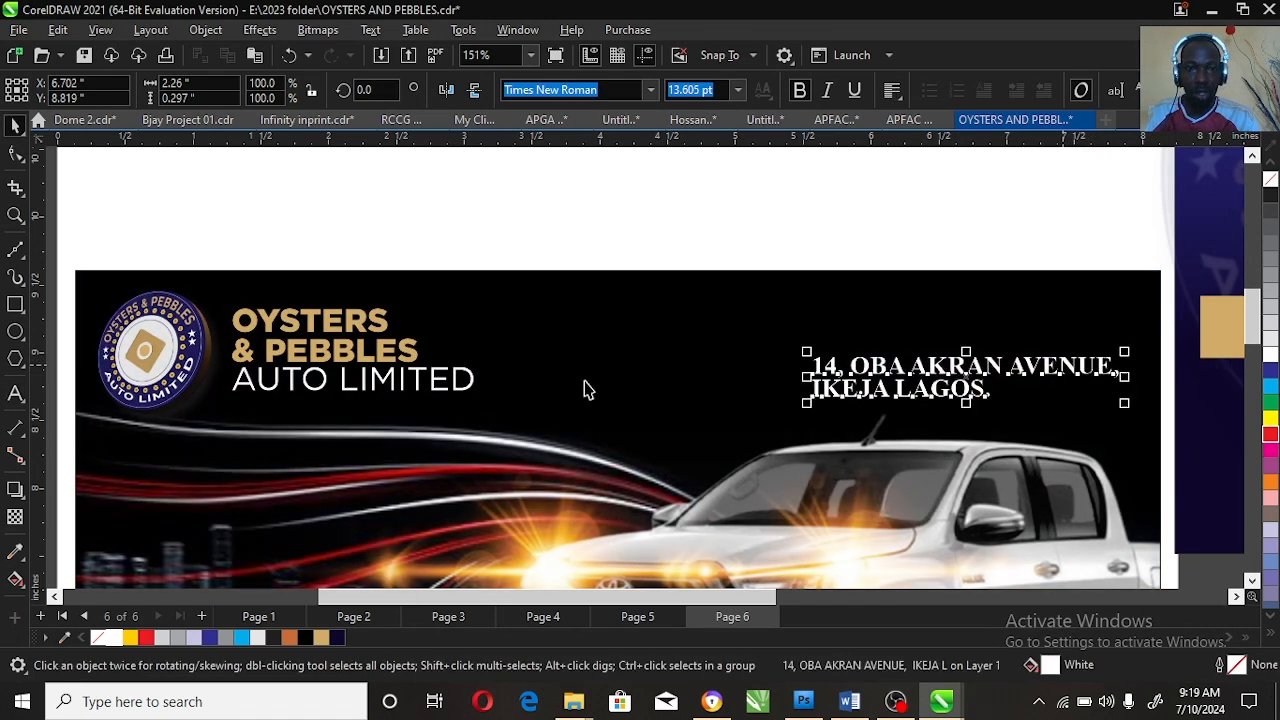
Step: Copy the text properties of the AUTO LIMITED line, in Gotham at 17.47 pt, onto the address
left_click(467, 388)
left_click(455, 382)
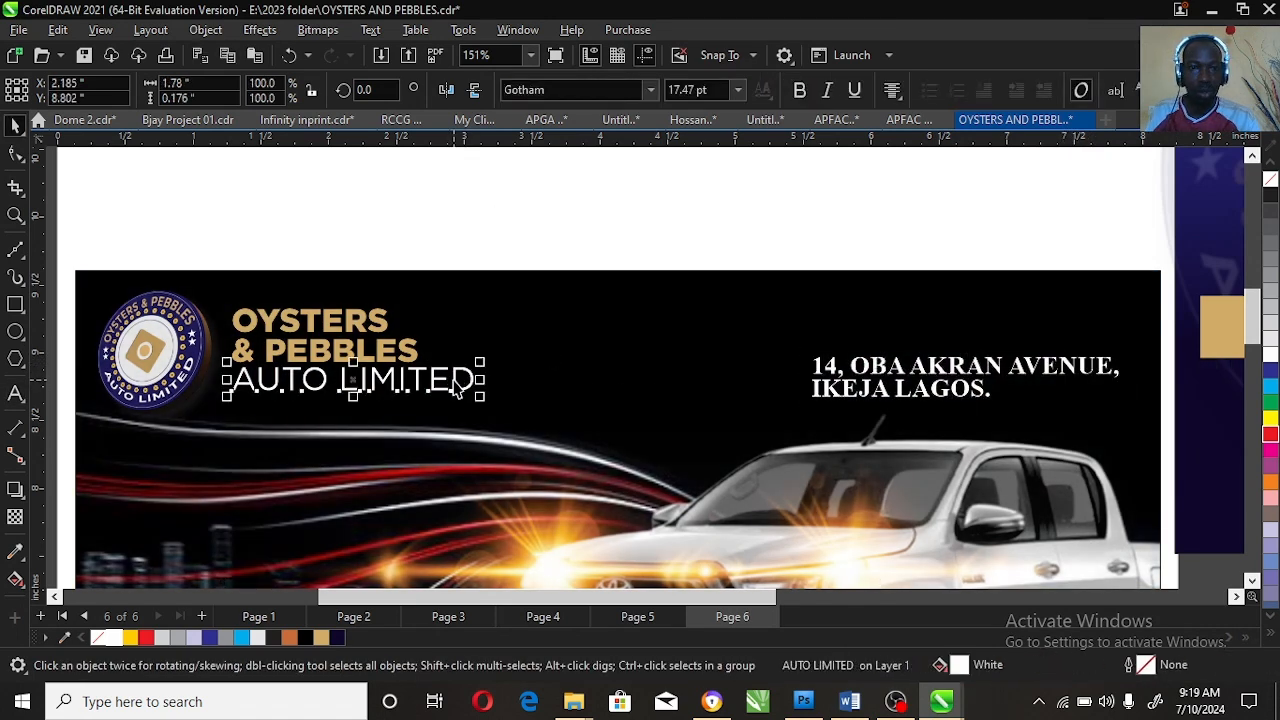
left_click_drag(354, 380, 914, 368)
left_click(1005, 519)
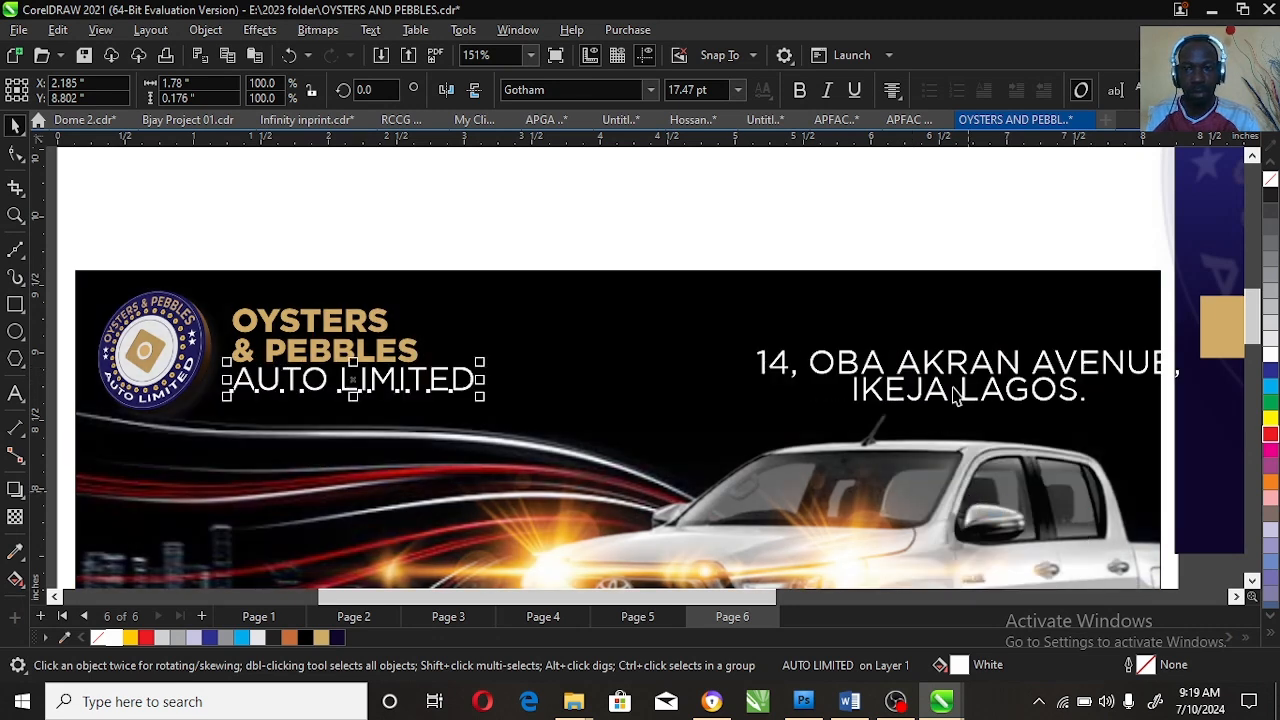
Step: Left-align the address, scale it down to about 12 pt and shift it towards the banner's right edge
left_click(15, 393)
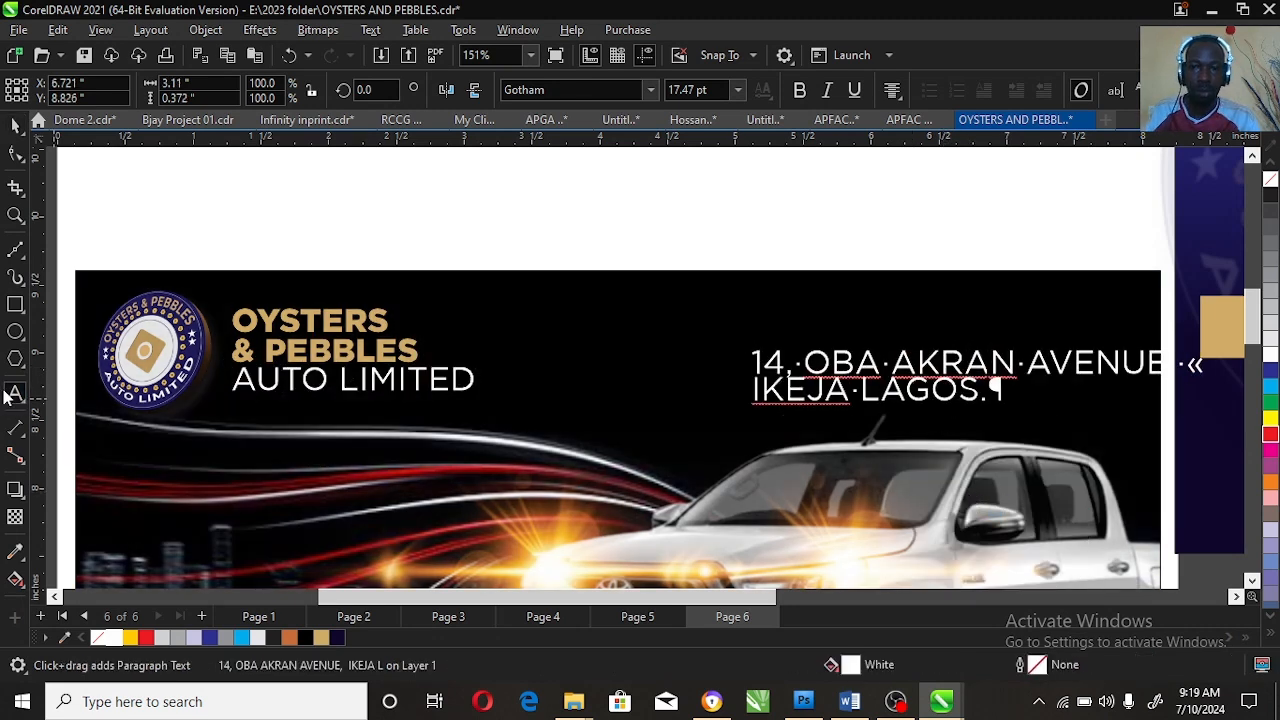
key("space")
left_click_drag(1179, 345, 1095, 360)
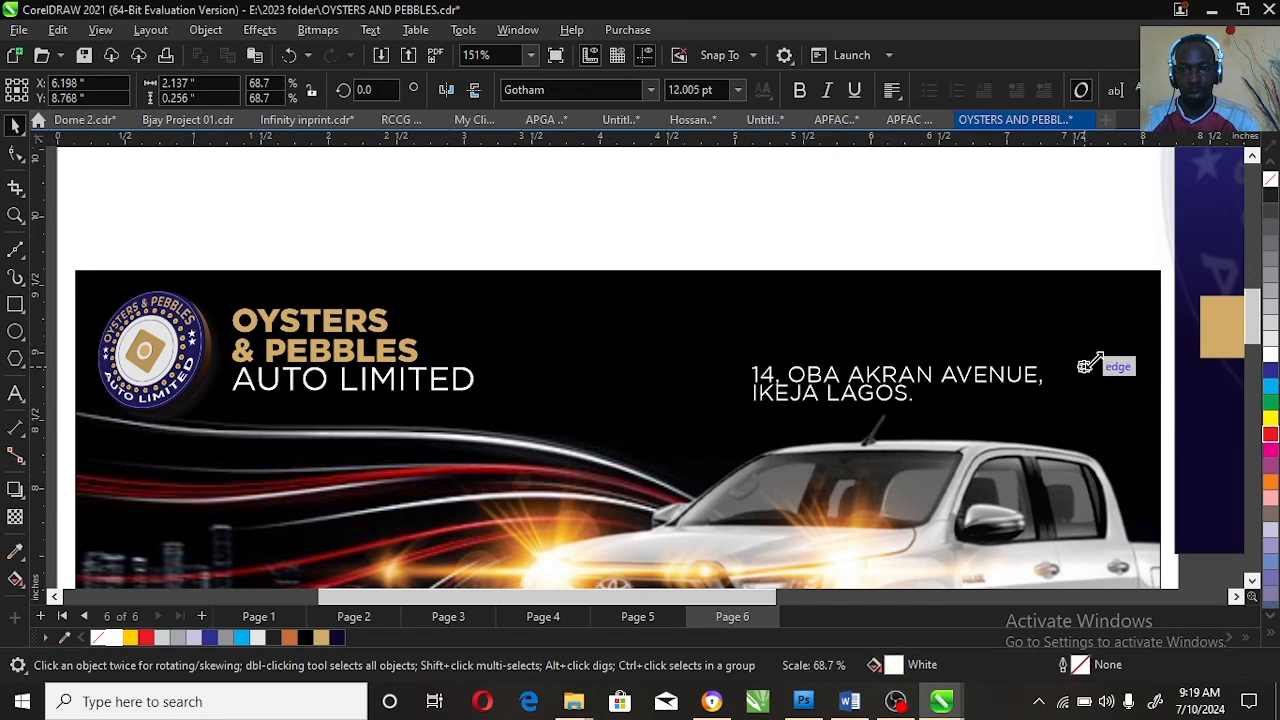
left_click_drag(985, 384, 1041, 376)
Step: Increase the line spacing of the two-line address slightly with the Shape tool
key("F10")
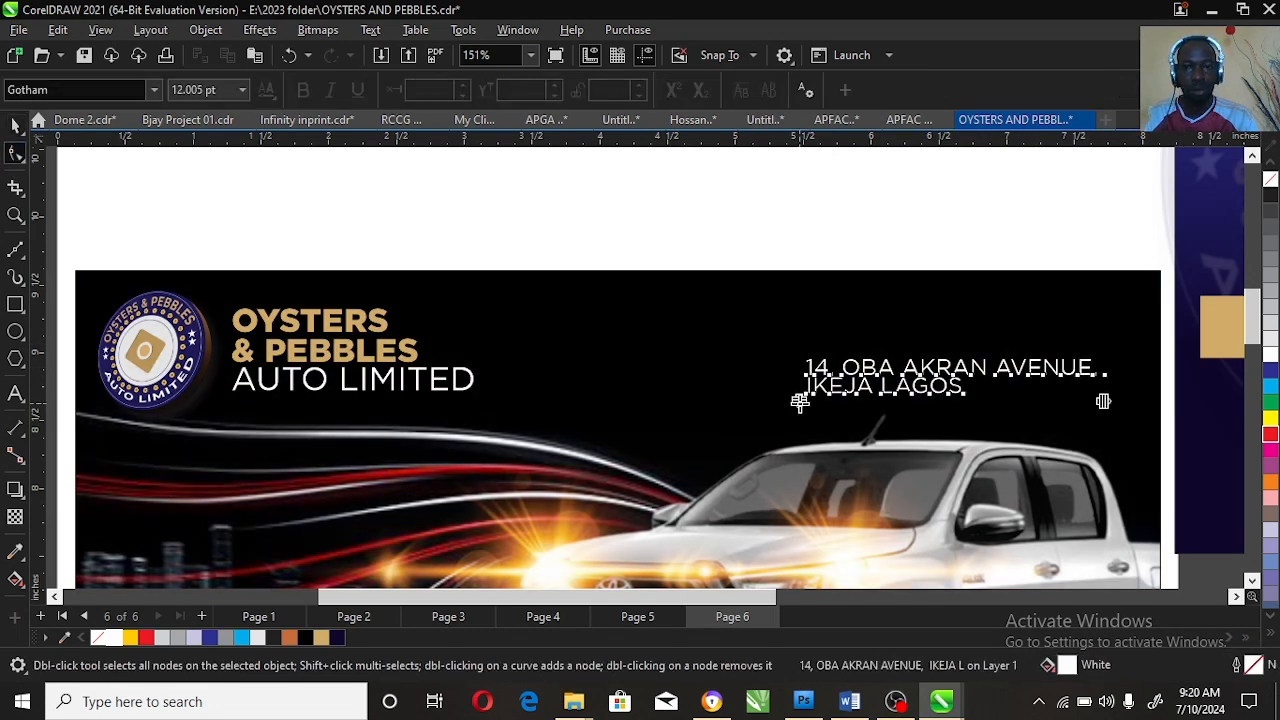
key("space")
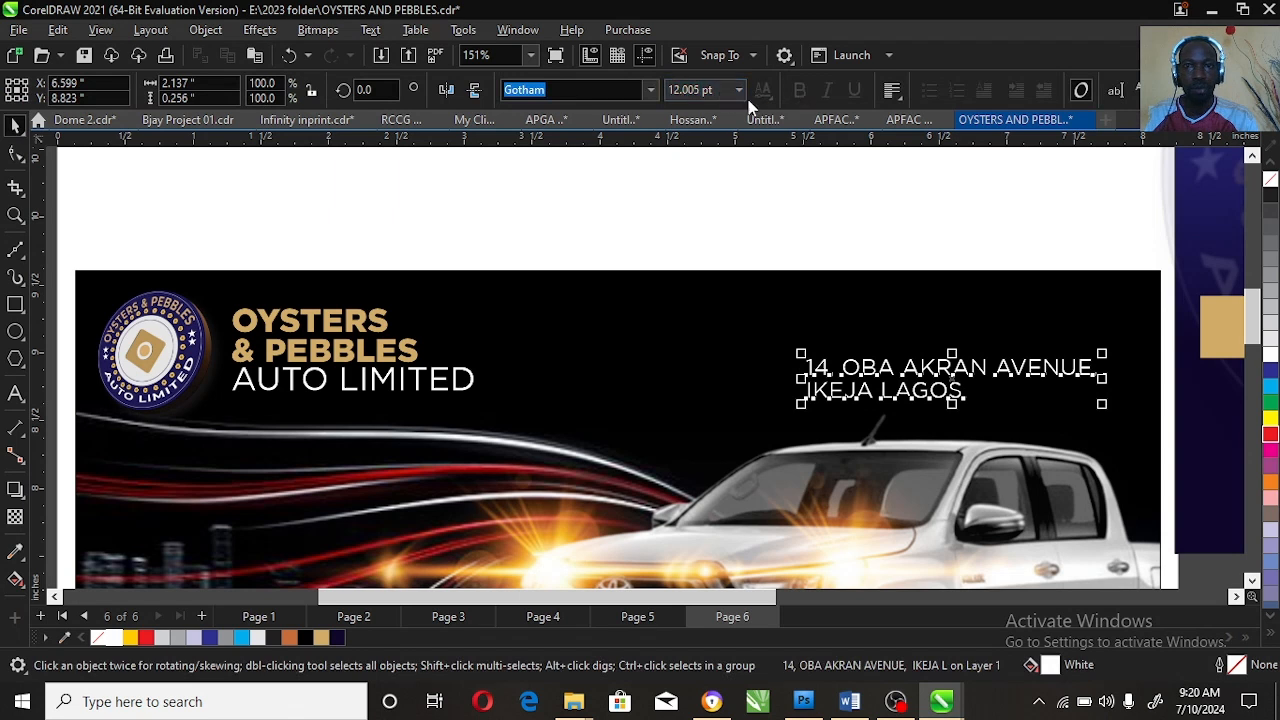
left_click(800, 272)
Step: Move the AUTO LIMITED line slightly down to widen its gap below & PEBBLES, and select the OYSTERS line
double_click(345, 381)
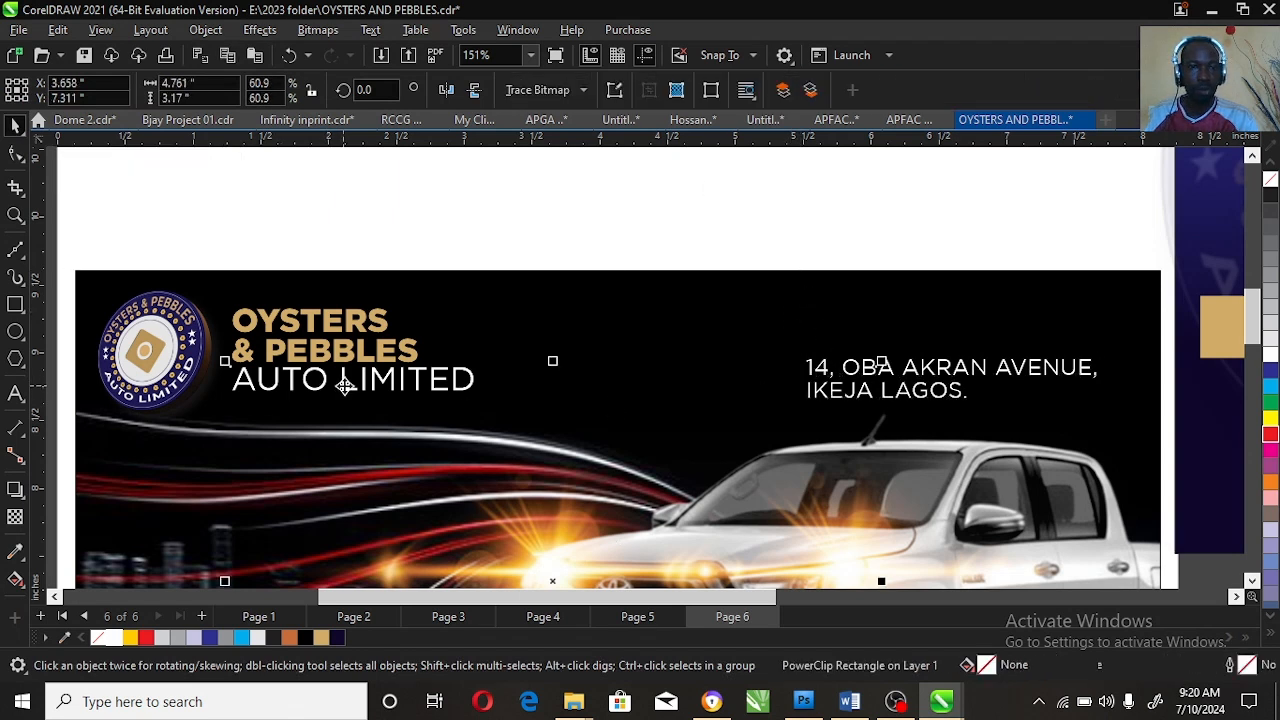
left_click_drag(581, 265, 196, 440)
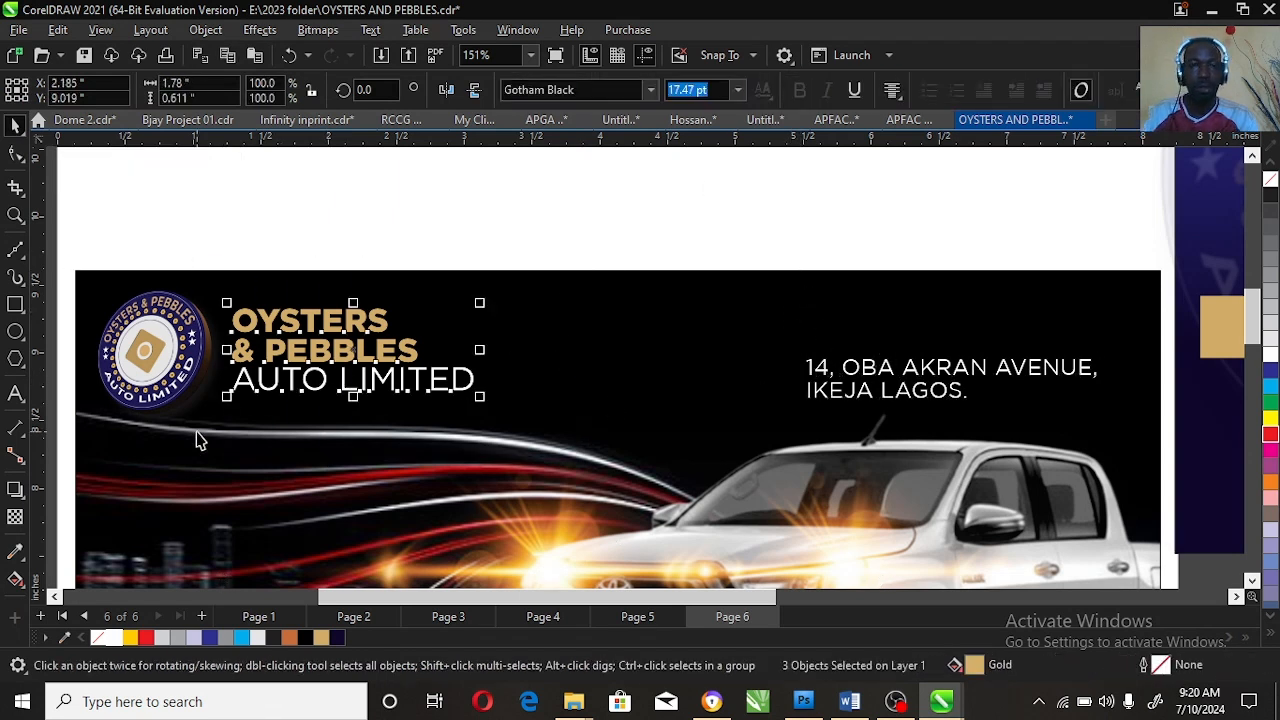
key("Escape")
left_click_drag(363, 391, 352, 387)
left_click(358, 326)
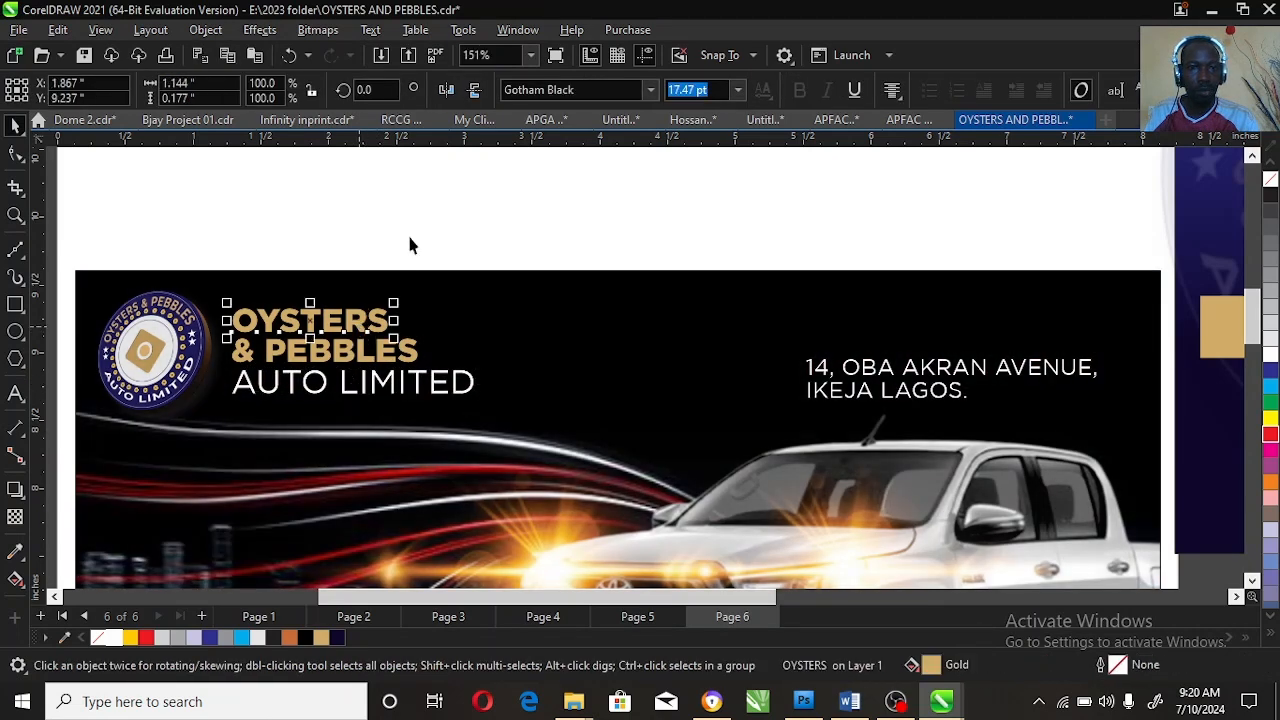
Step: Bottom-align the address with the AUTO LIMITED line of the company name
left_click(407, 239)
key("z")
right_click(866, 383)
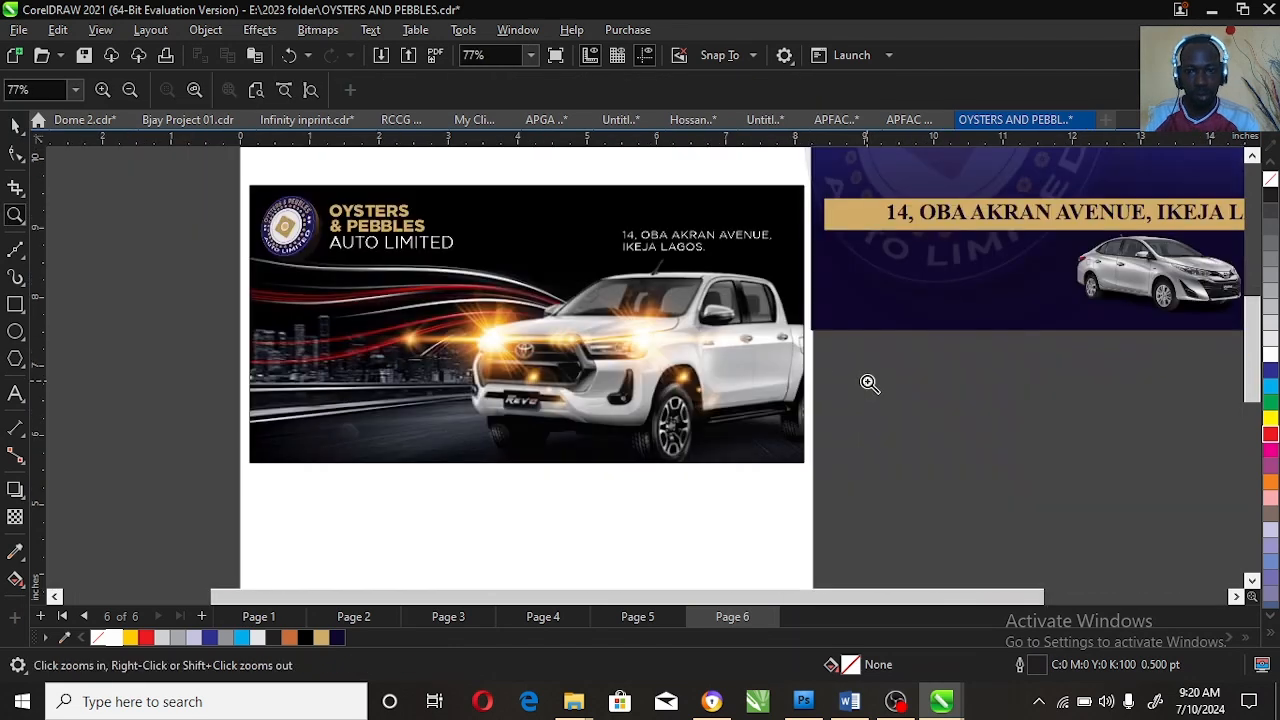
key("space")
left_click(620, 248)
left_click(451, 246, "shift")
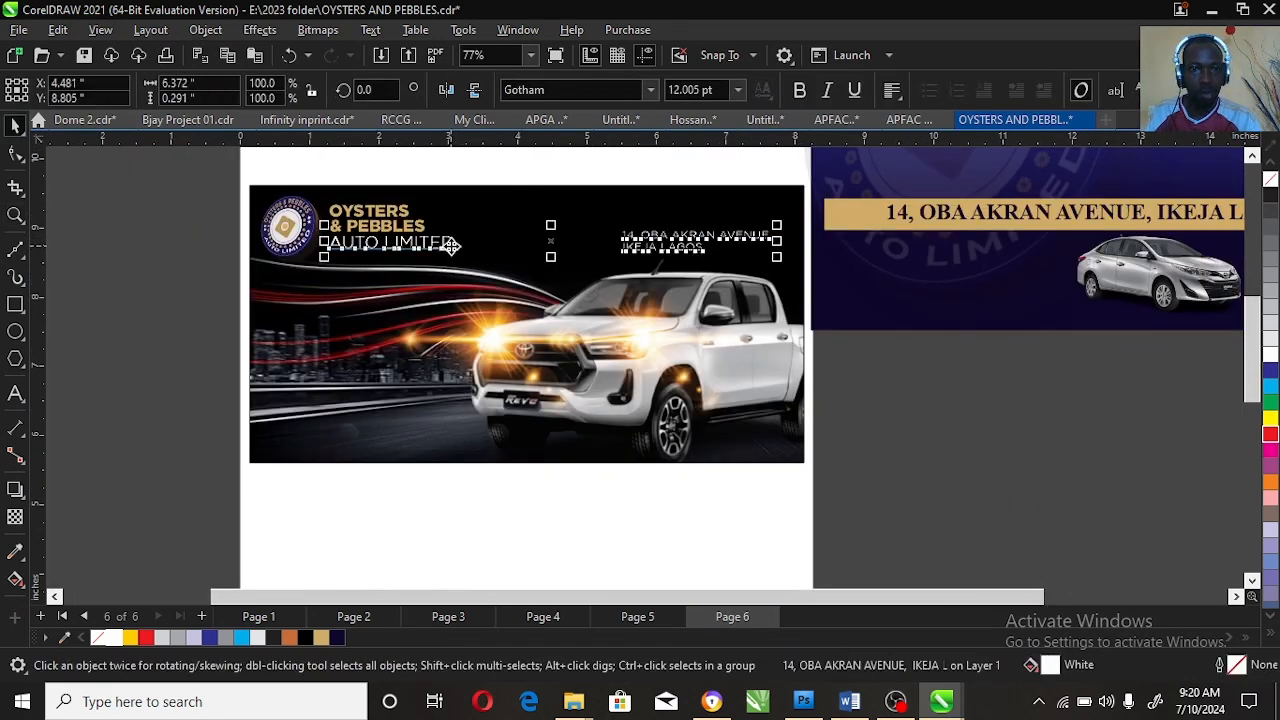
left_click(582, 182)
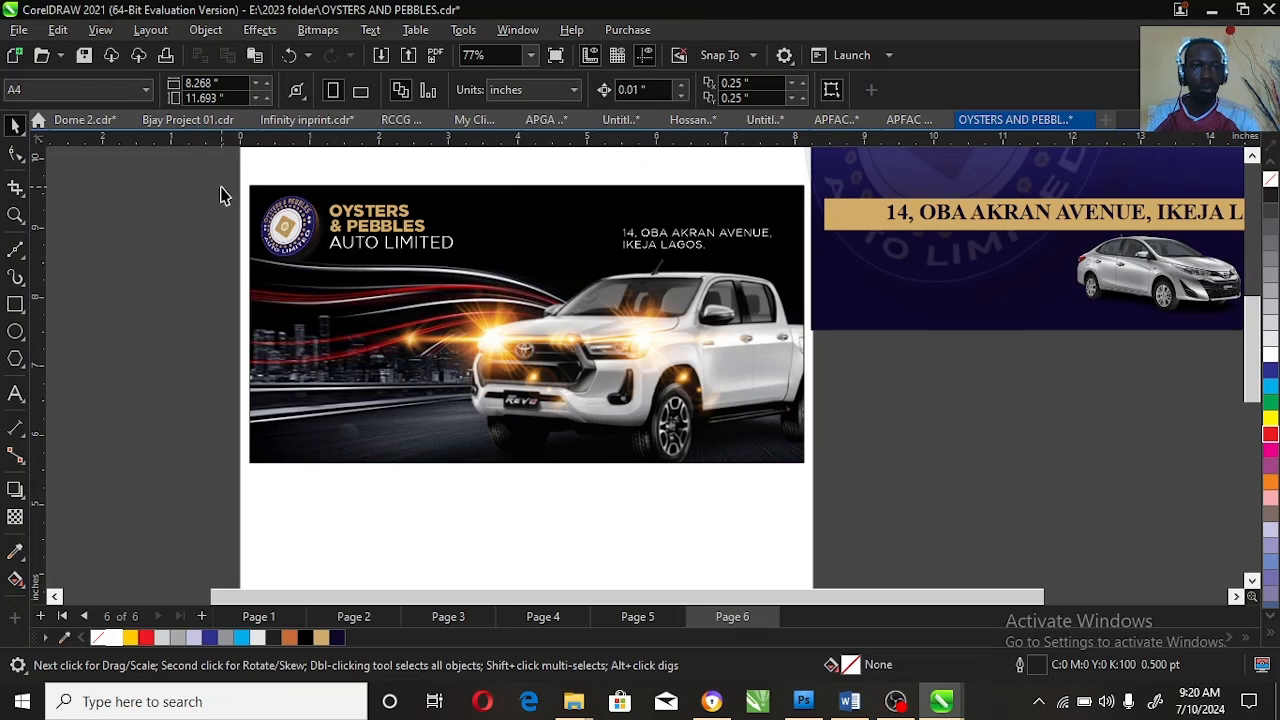
Step: Select all objects of the pickup banner and check the whole design in full-screen preview
left_click_drag(338, 232, 851, 494)
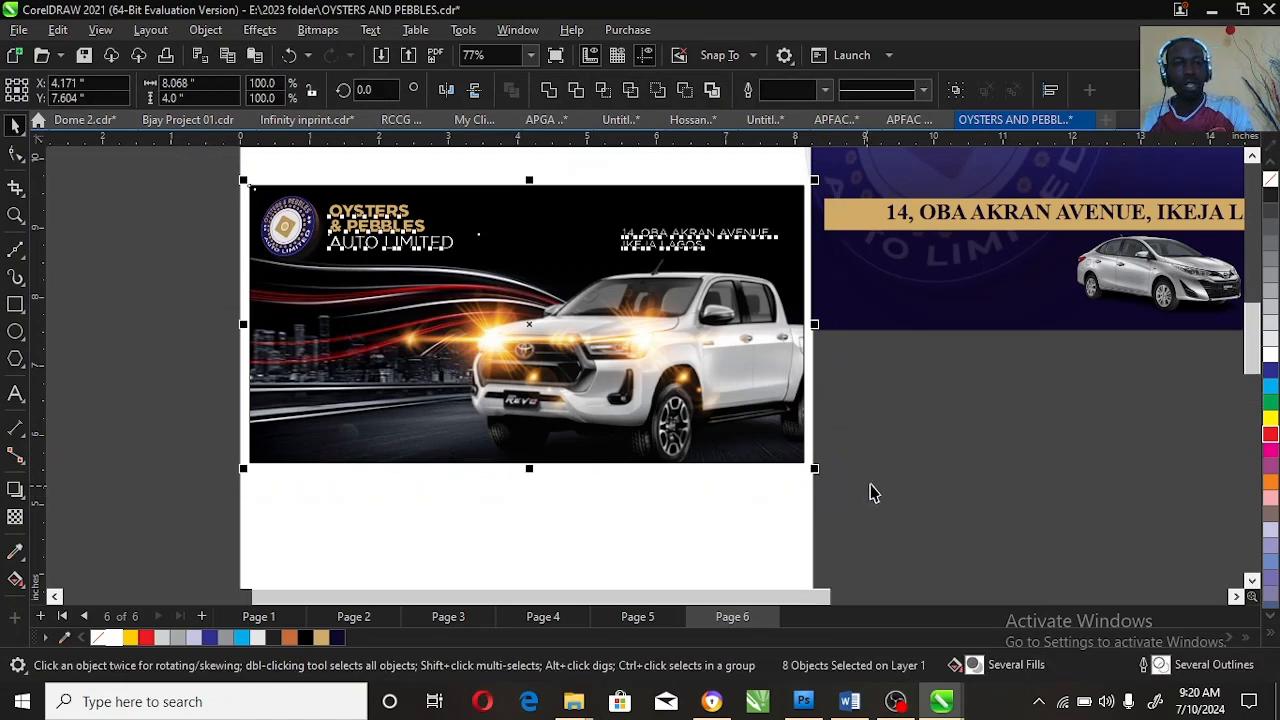
key("shift+F2")
key("F9")
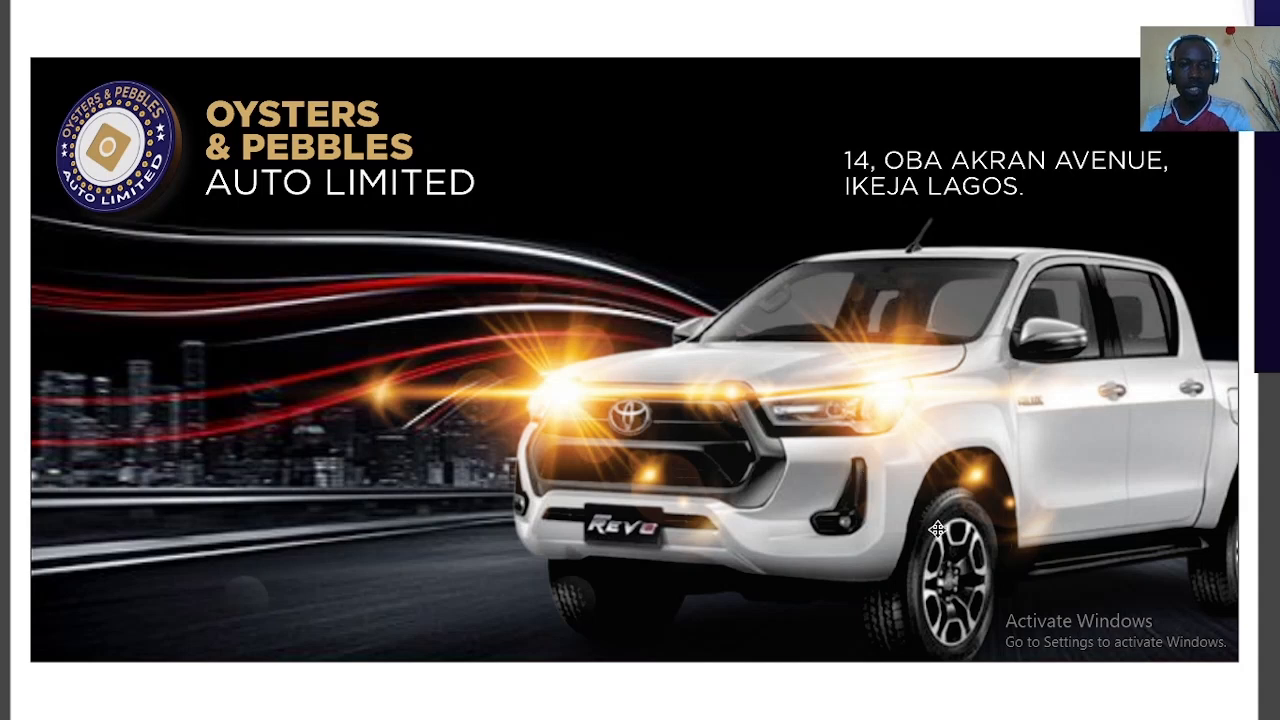
key("F9")
left_click(15, 215)
right_click(860, 460)
key("space")
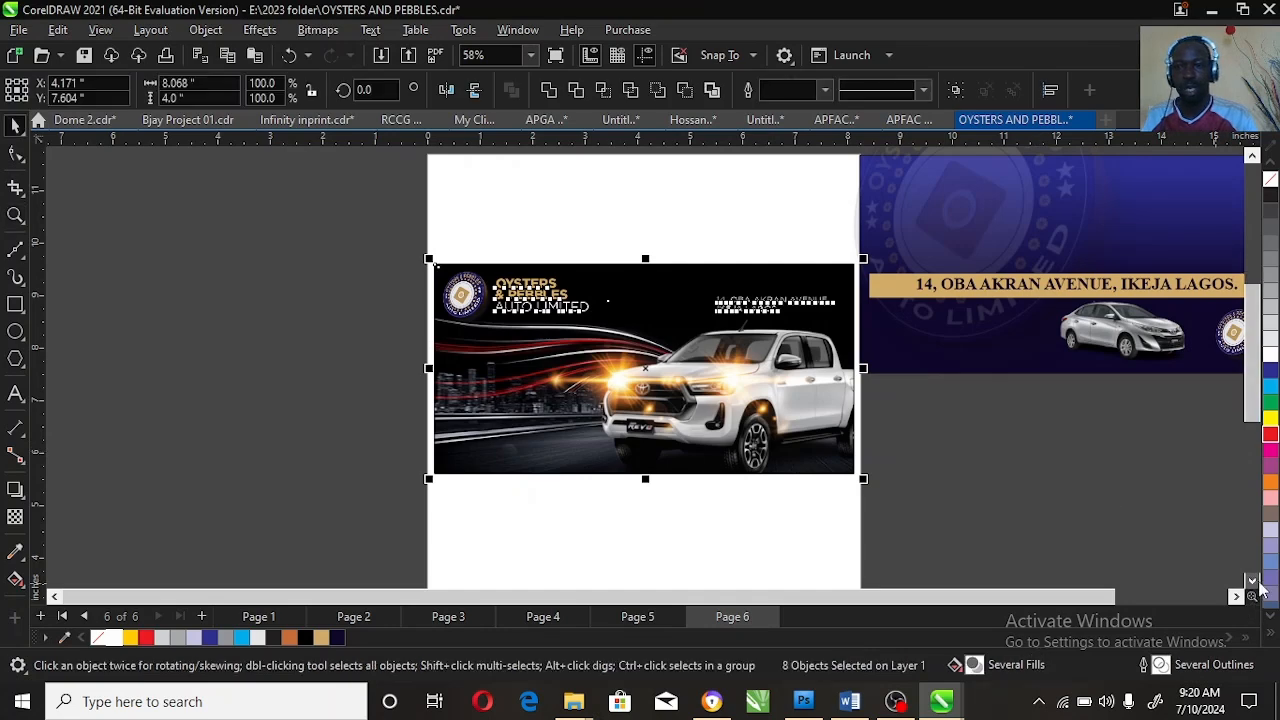
Step: Duplicate the complete pickup banner directly below the original on the same page
left_click(1252, 581)
mouse_move(709, 287)
left_mouse_down()
mouse_move(660, 371)
mouse_move(666, 460)
mouse_move(665, 435)
left_mouse_up()
left_click(836, 444)
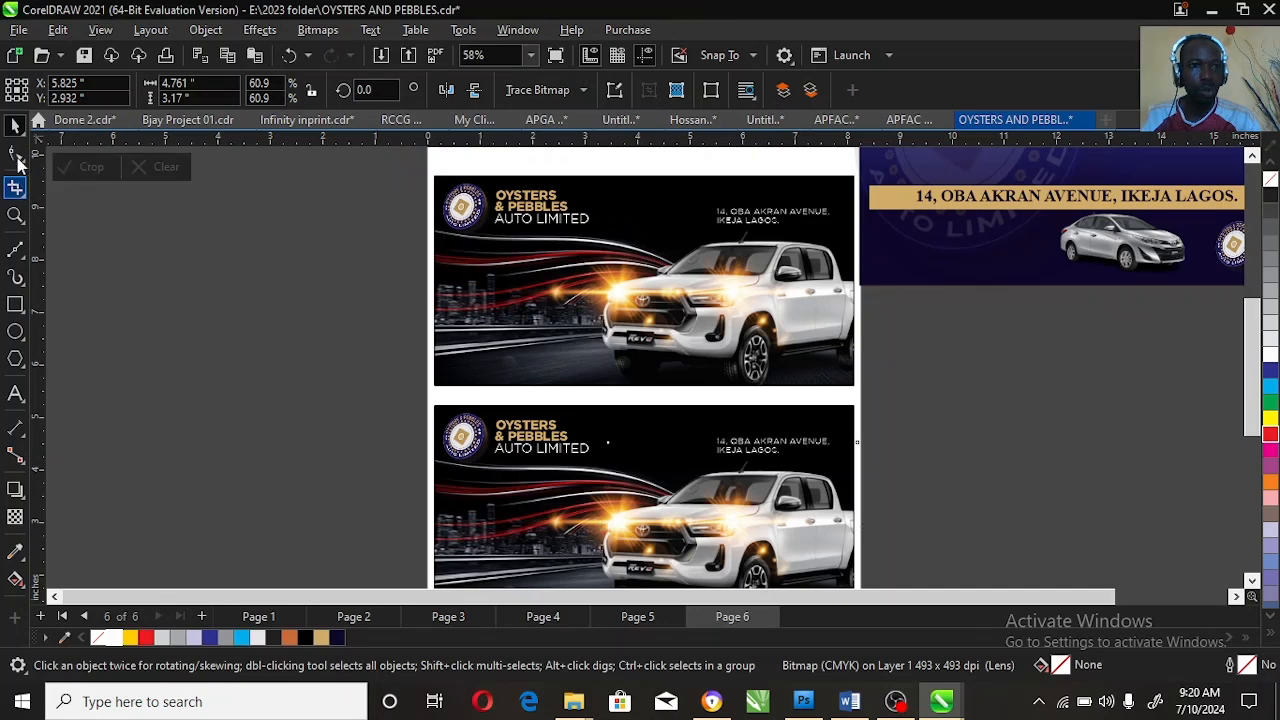
left_click(16, 153)
scroll(871, 591, "down", 2)
key("space")
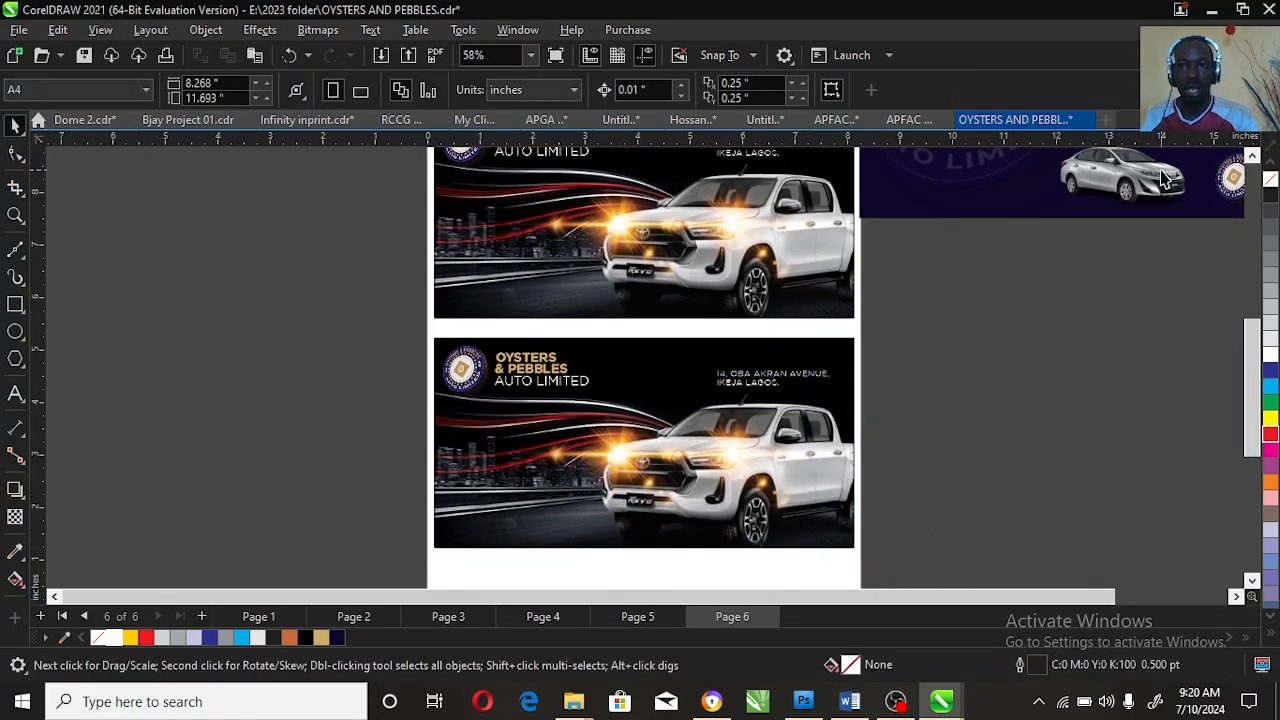
Step: Switch to the browser, go back to the night road pin on Pinterest and browse its related images
left_click(712, 701)
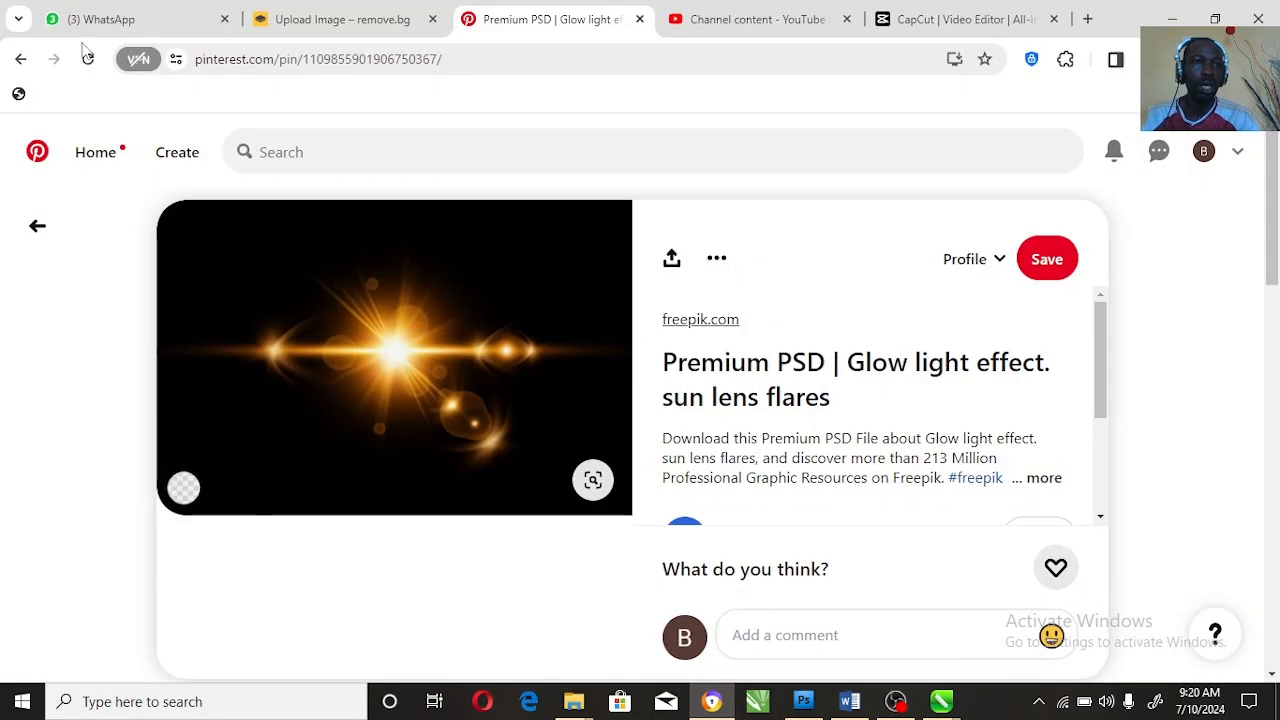
left_click(20, 59)
left_click(20, 59)
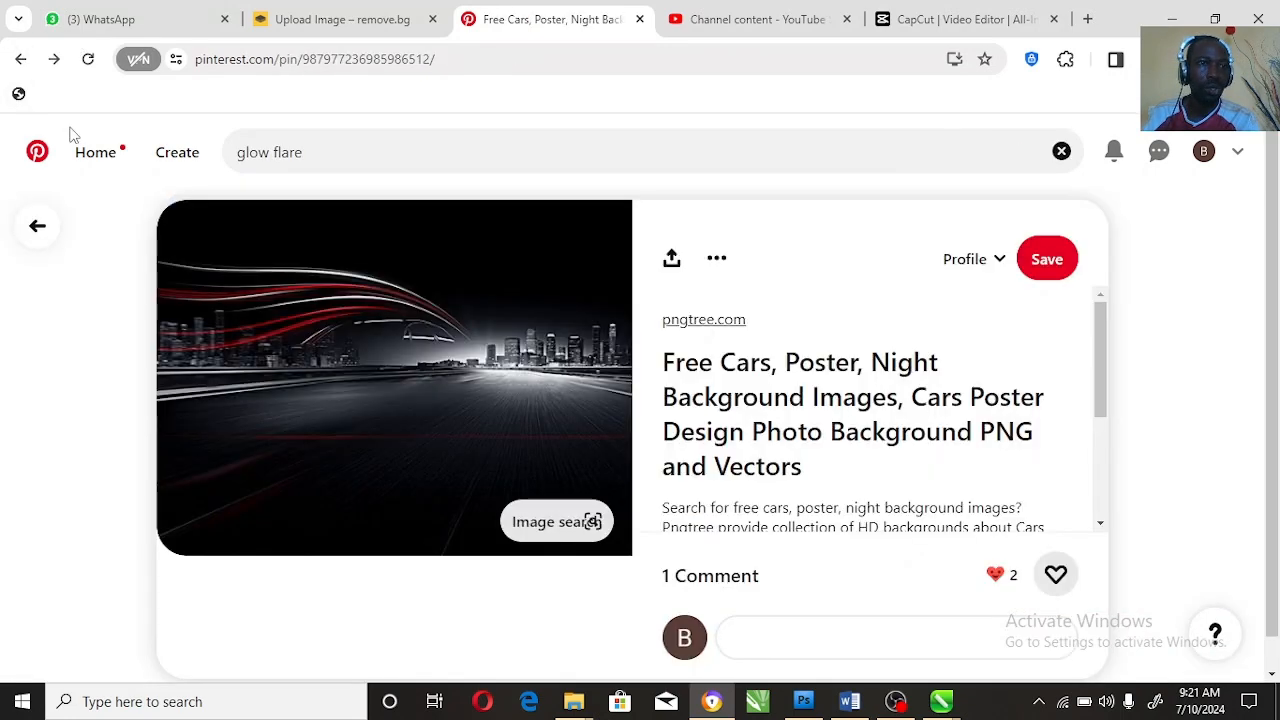
scroll(563, 360, "down", 5)
scroll(562, 353, "down", 5)
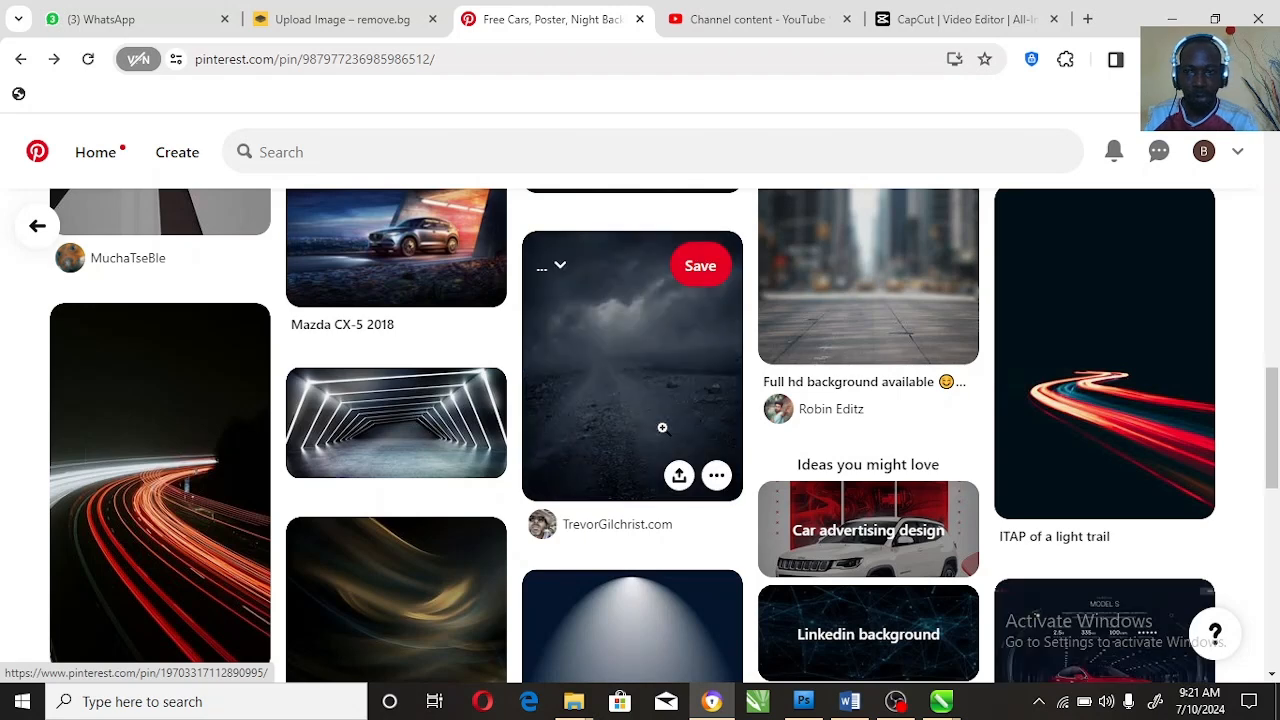
Step: Open the "ITAP of a light trail" pin and copy its image
left_click(1112, 428)
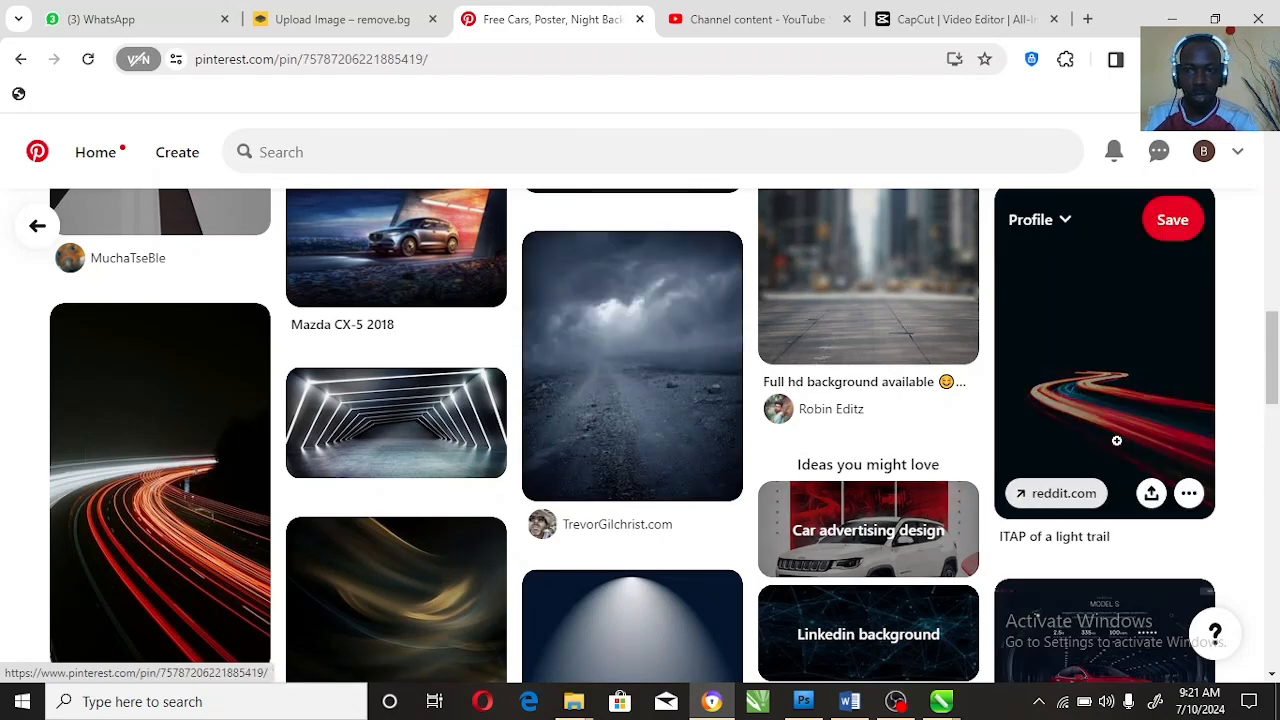
right_click(420, 626)
left_click(483, 509)
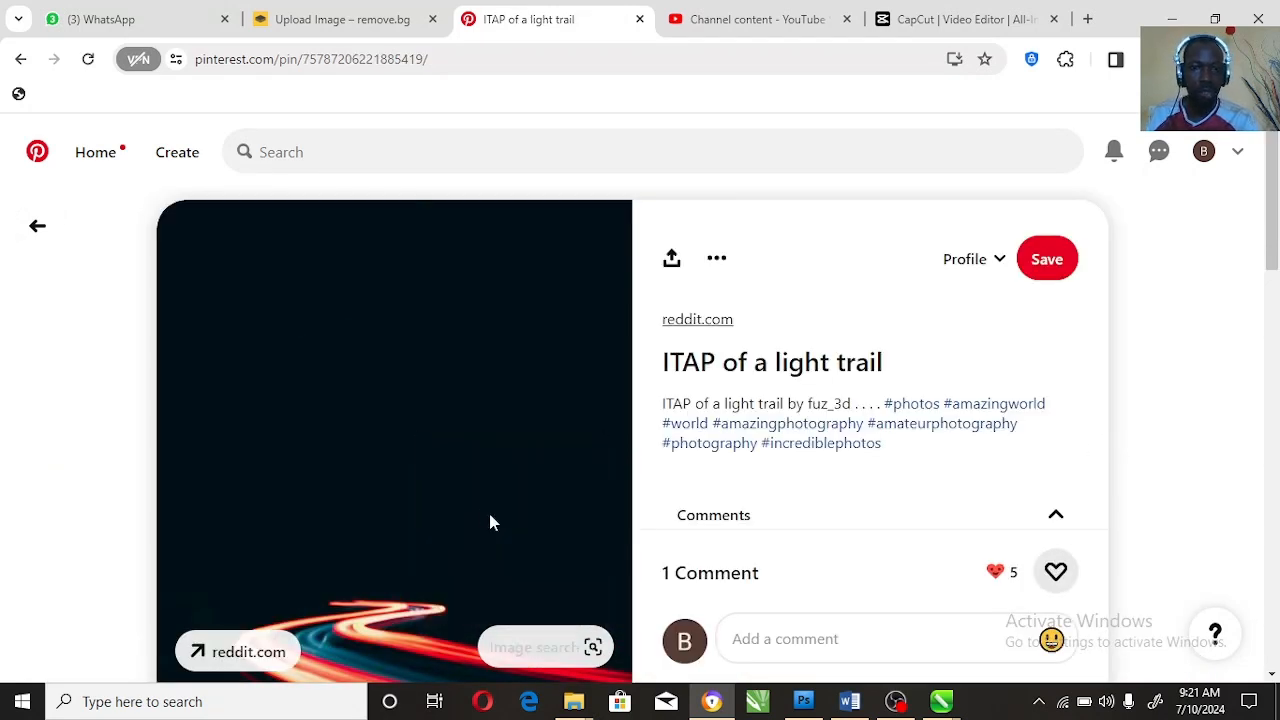
Step: Return to CorelDRAW and delete the road background and the pickup from the second banner's PowerClip
key("alt+Tab")
left_click(453, 487)
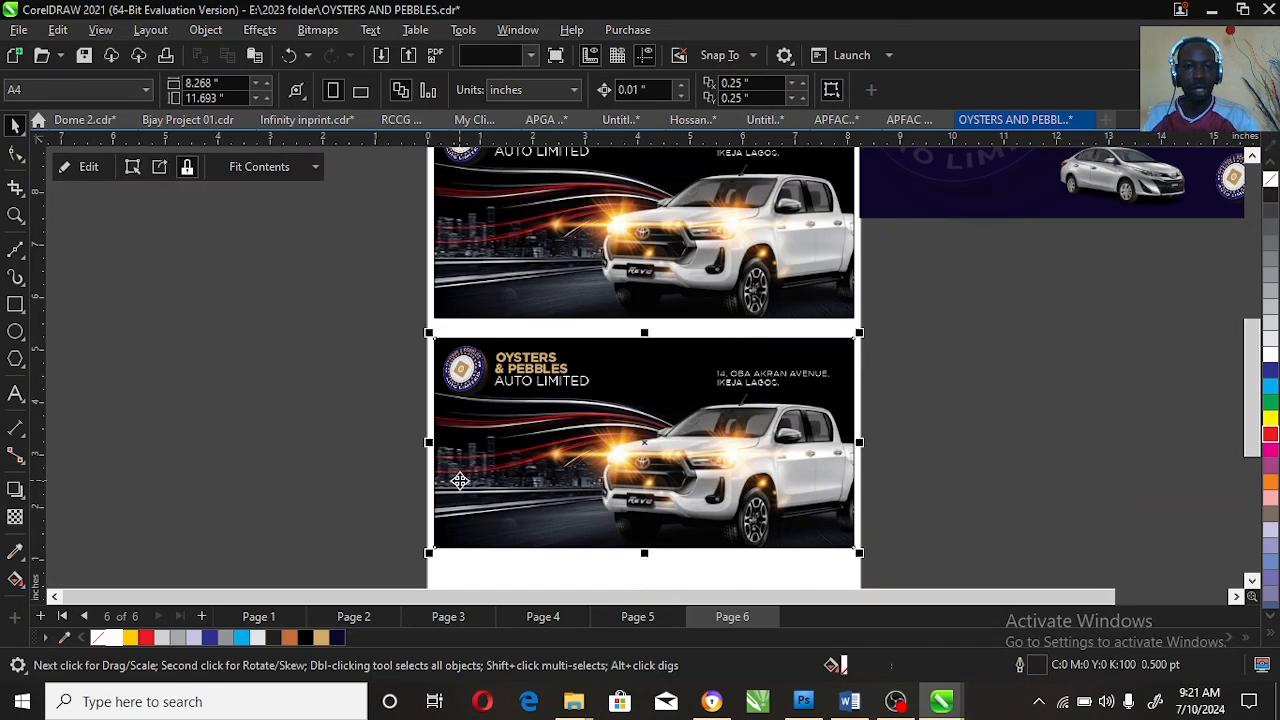
double_click(455, 486)
key("Delete")
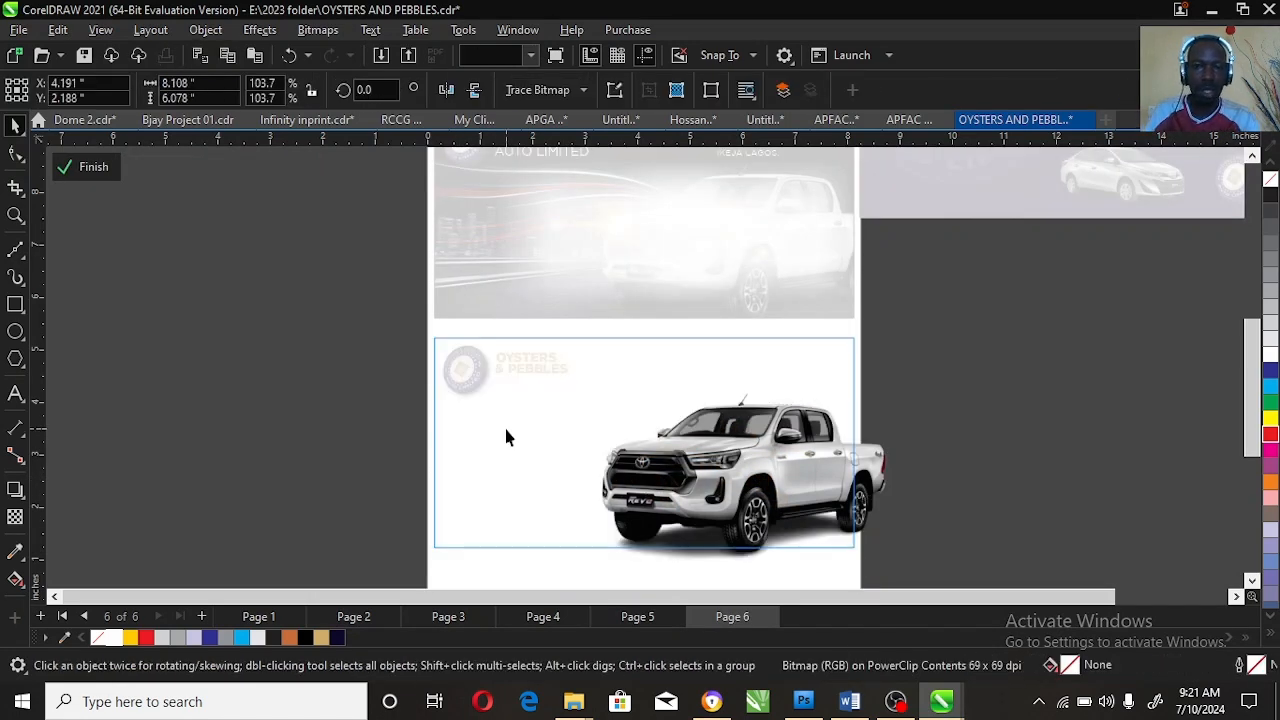
left_click(785, 515)
key("Delete")
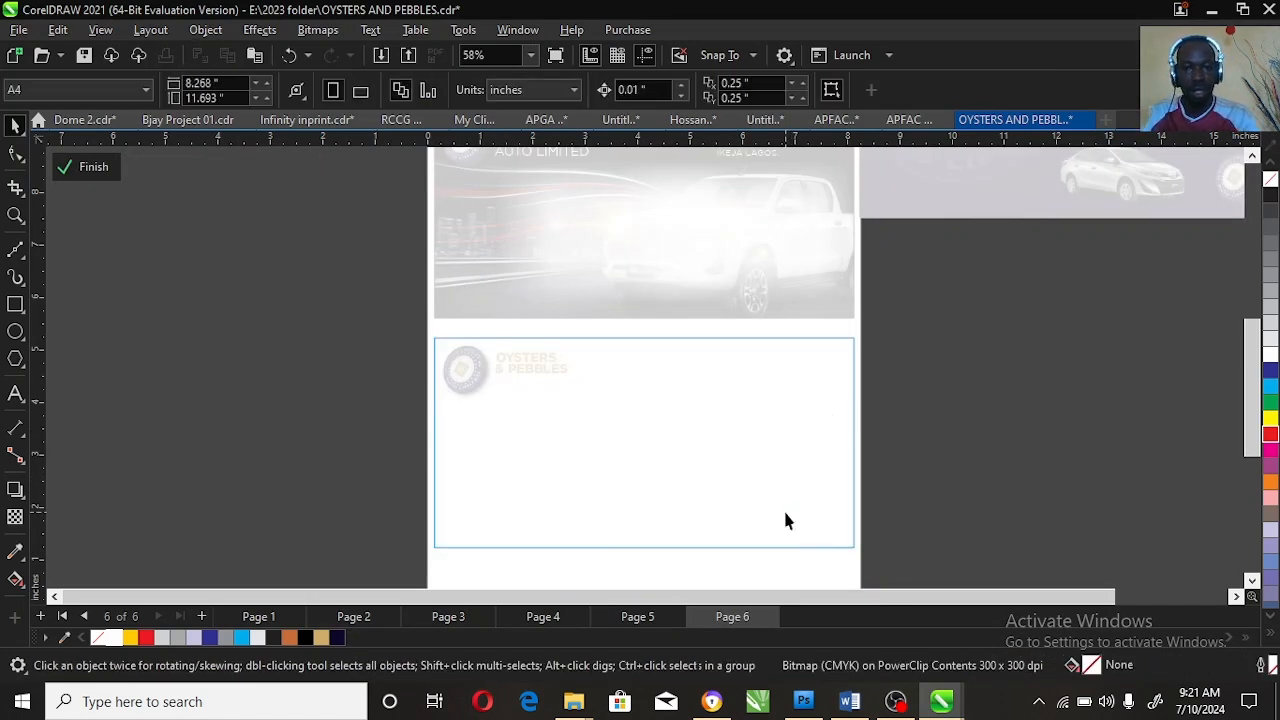
Step: Paste the light trail image into the second banner's PowerClip, scale and position it to fill the frame, and finish editing
key("ctrl+v")
left_click_drag(768, 290, 751, 523)
left_click_drag(838, 223, 868, 180)
left_click_drag(768, 390, 775, 331)
left_click_drag(727, 466, 716, 502)
left_click(975, 457, "ctrl")
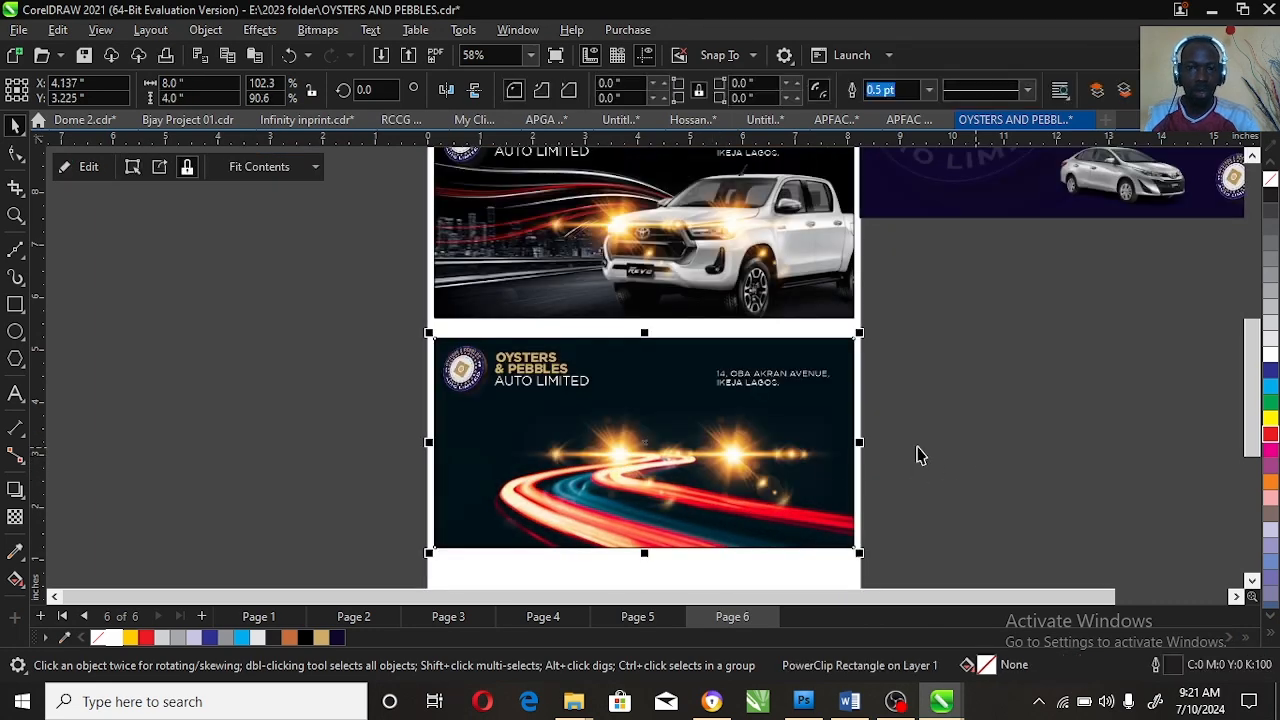
Step: Delete both orange light flares from the second banner
left_click(776, 452, "ctrl")
key("Delete")
left_click(651, 443)
key("Delete")
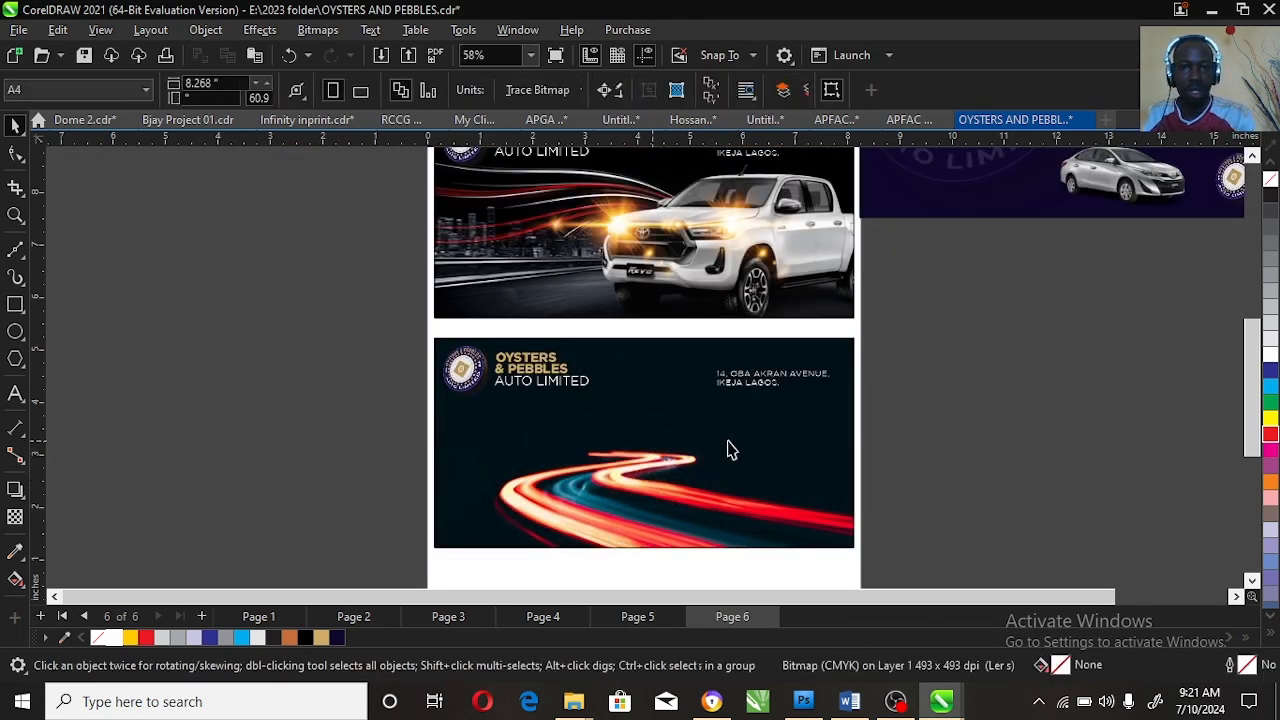
Step: Move the silver sedan from the blue design onto the second banner's light trails, sized about 5.23 by 2.60 inches
left_click_drag(1116, 198, 777, 528)
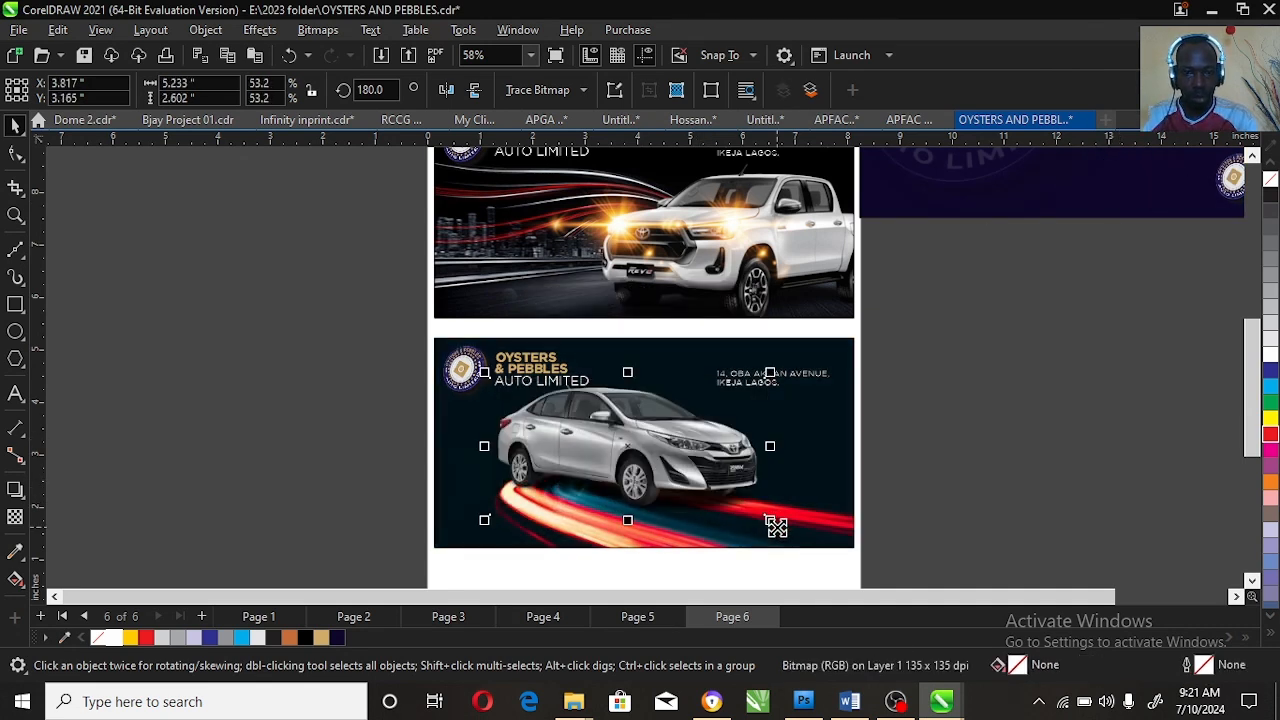
left_click_drag(694, 475, 696, 484)
left_click(911, 471)
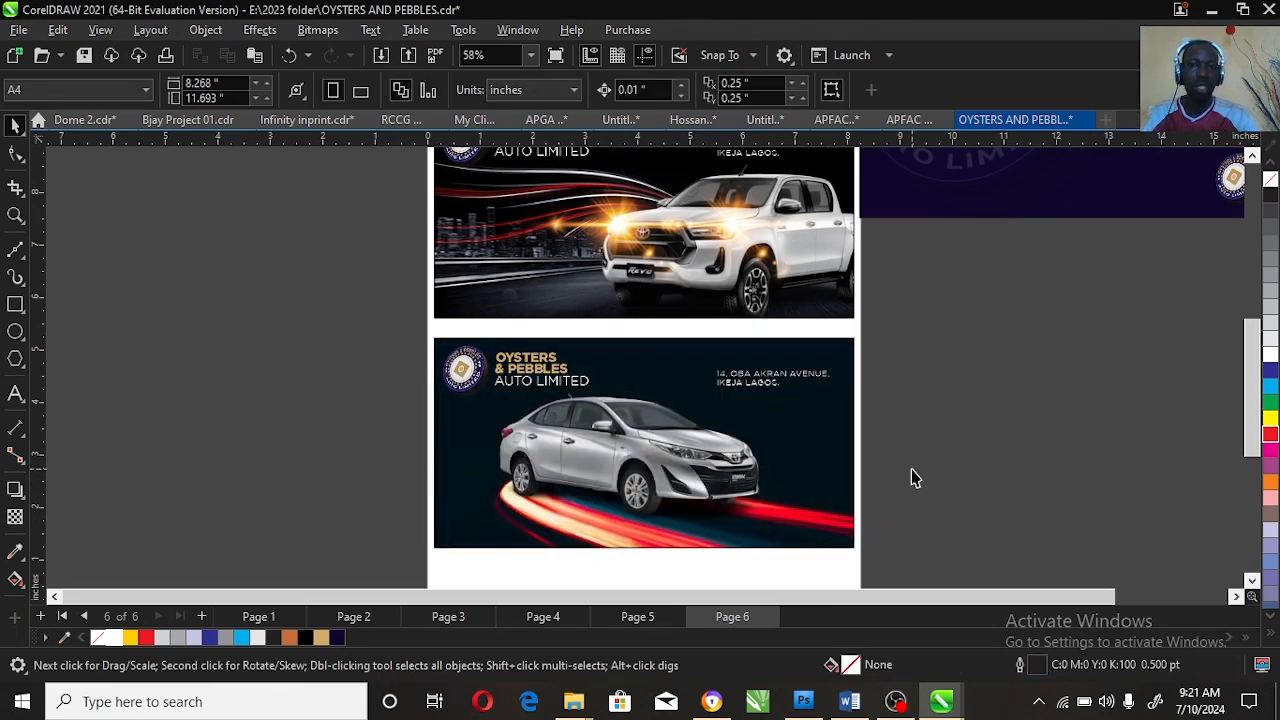
Step: Recolour the OYSTERS and & PEBBLES lines on the second banner white
left_click(15, 215)
left_click_drag(401, 312, 885, 571)
key("space")
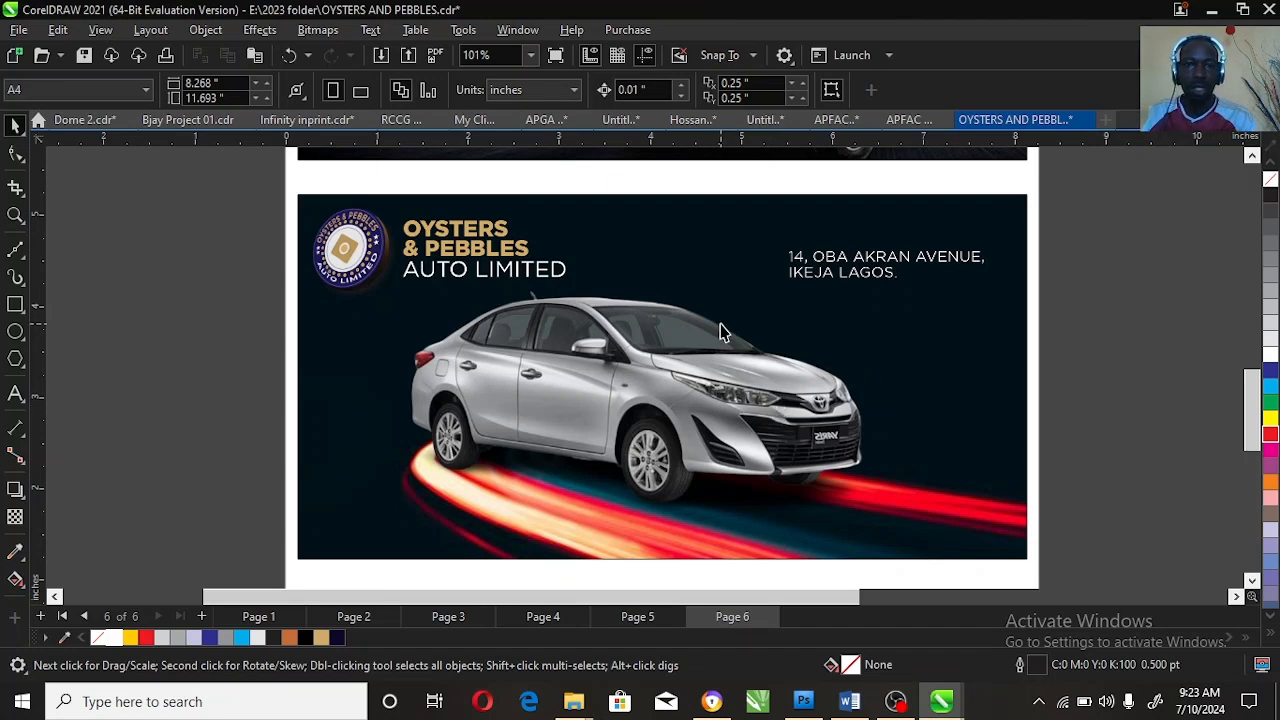
left_click_drag(369, 181, 580, 282)
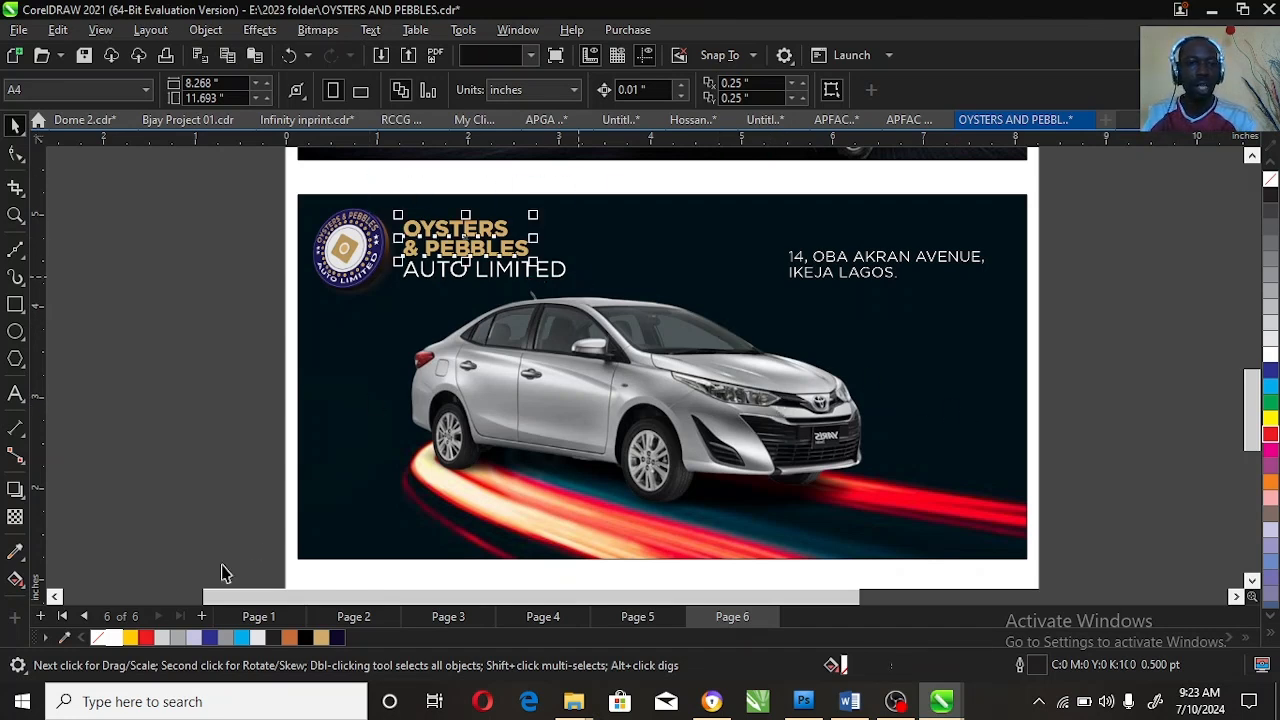
left_click(114, 641)
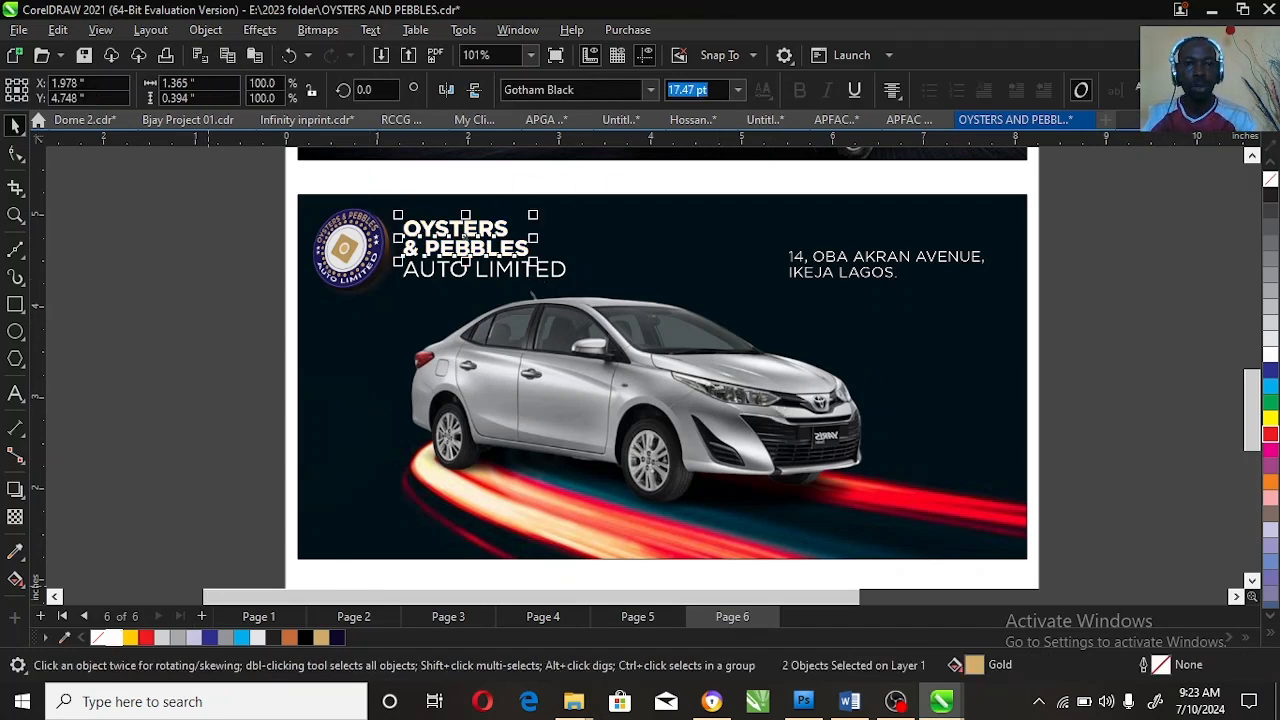
left_click(1155, 325)
Step: Move the address to the second banner's lower-right area, and the logo with the company name to its upper-right area
left_click(818, 271)
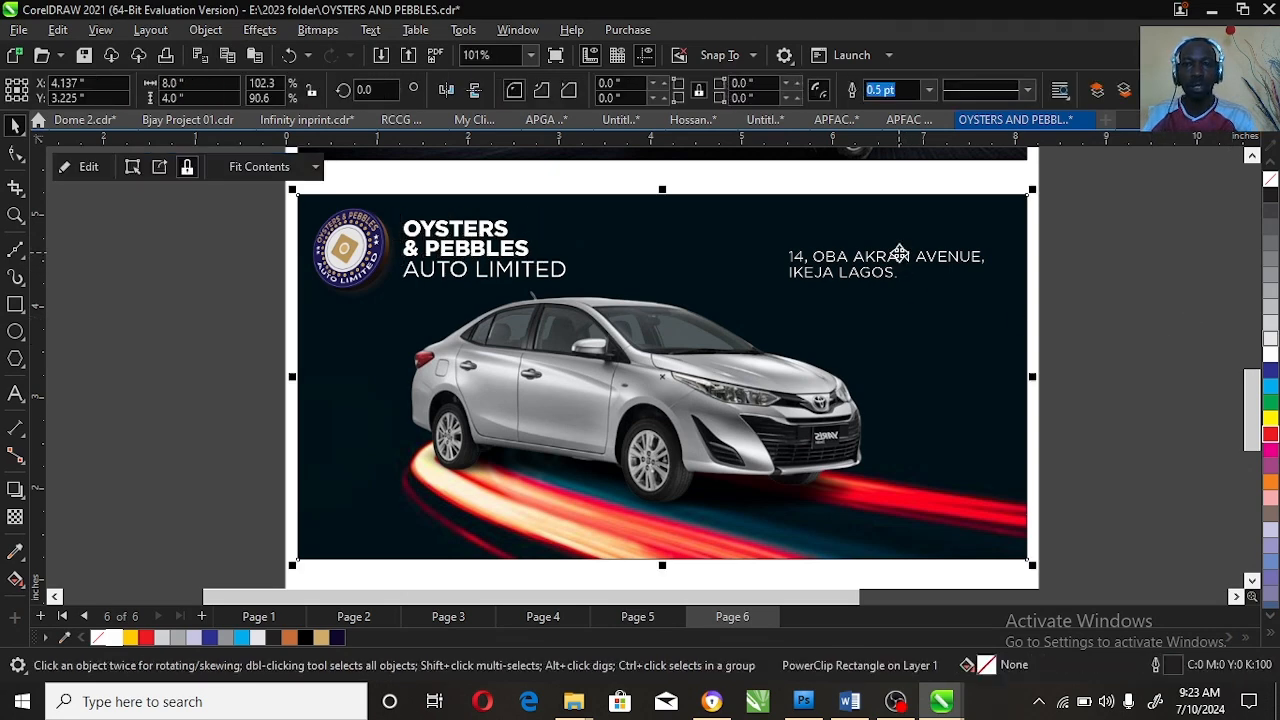
left_click(836, 268, "ctrl")
left_click_drag(901, 375, 900, 532)
left_click_drag(168, 178, 610, 342)
left_click_drag(539, 248, 967, 249)
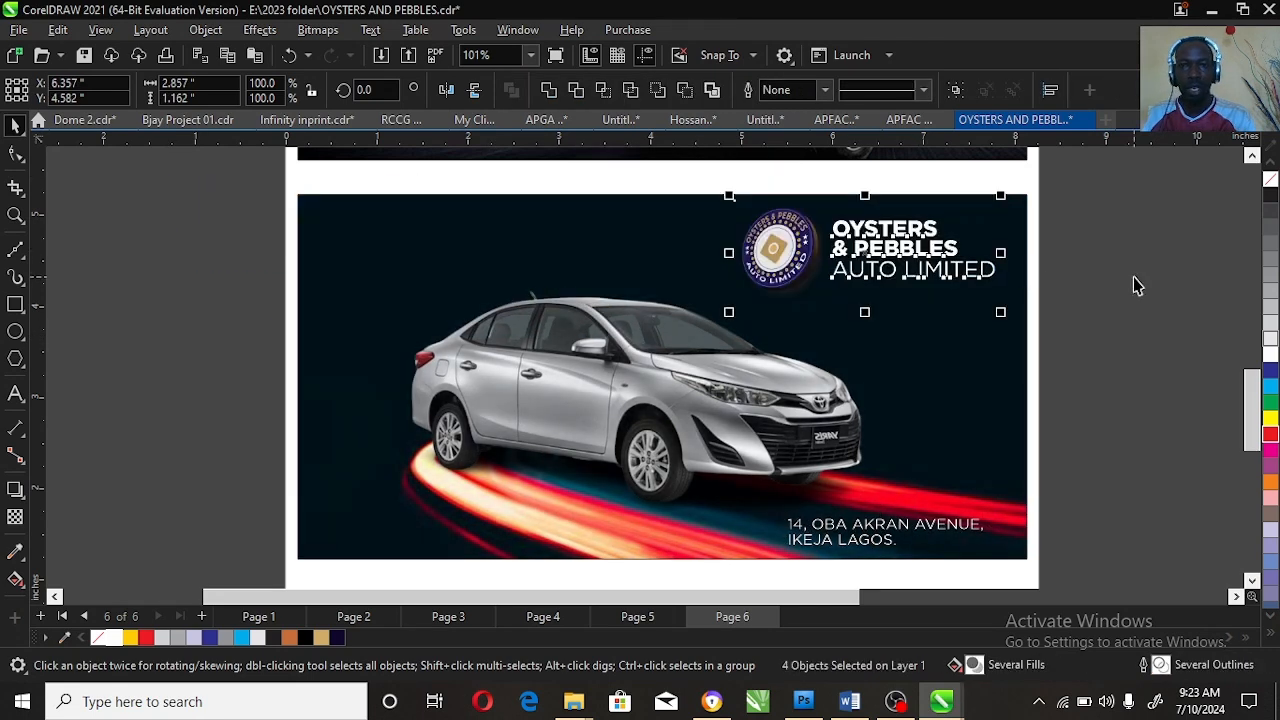
Step: Convert the silver sedan to a 300 dpi CMYK bitmap
left_click(584, 466)
left_click(1080, 430)
left_click(594, 417)
left_click(594, 420)
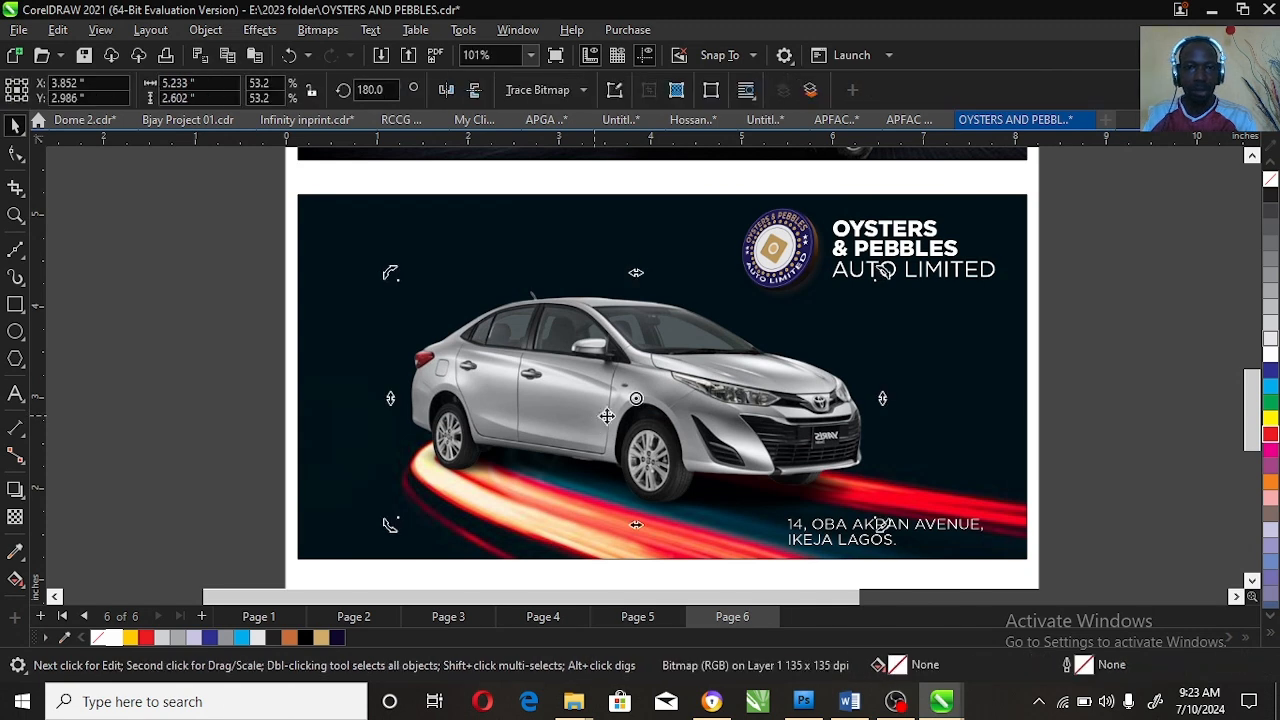
key("alt+b")
key("e")
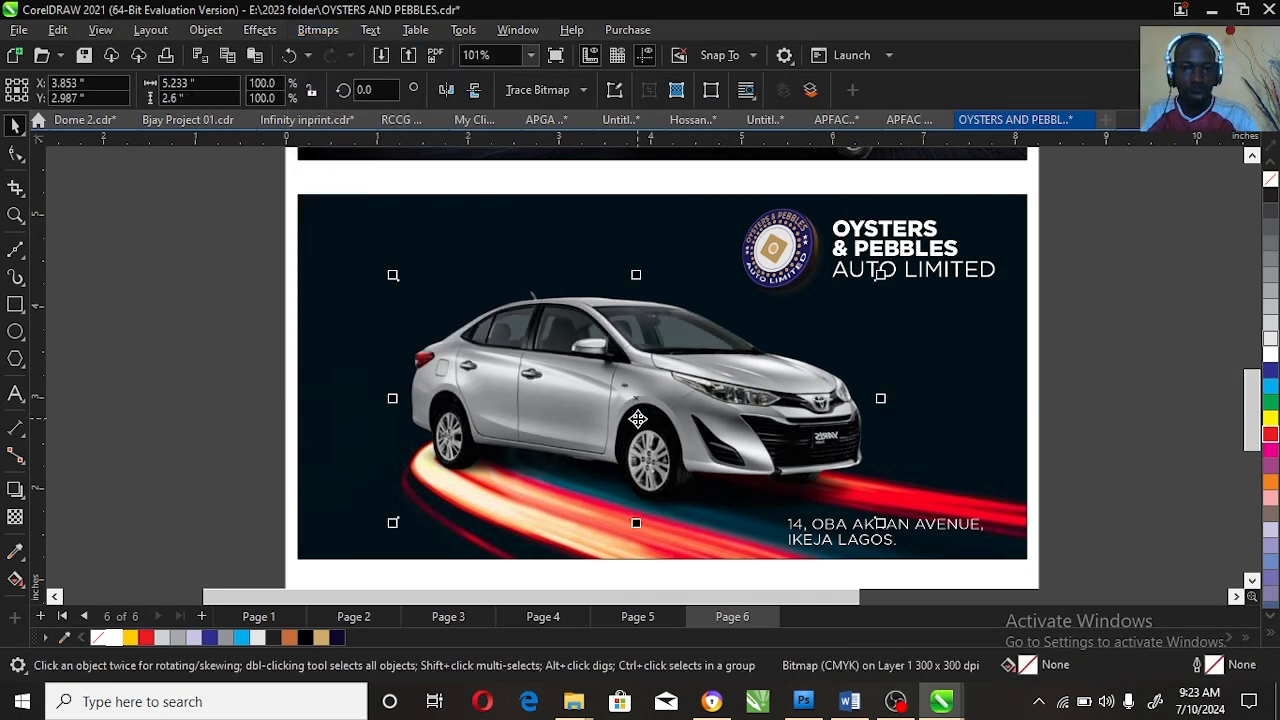
left_click(1108, 472)
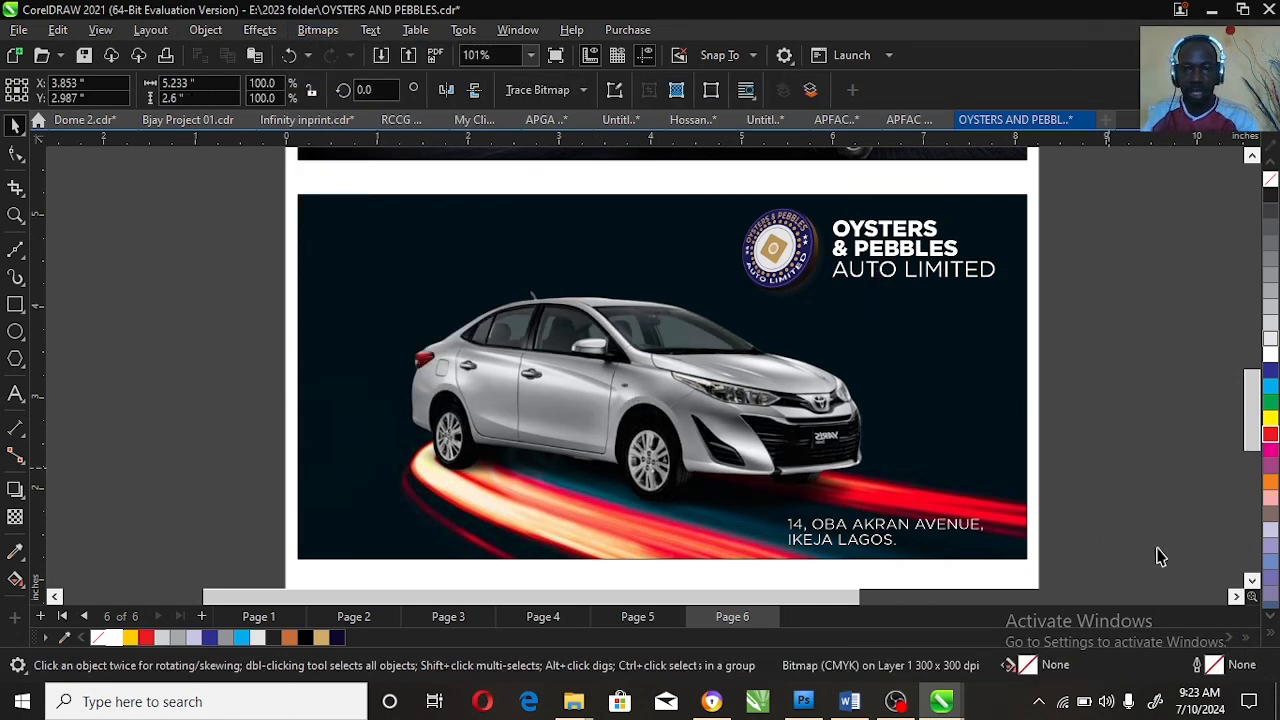
Step: Move the address to the second banner's upper-left area and draw a rectangle about 0.10 by 0.36 inches beside it at the edge
left_click_drag(958, 550, 484, 242)
left_click(15, 215)
left_click_drag(449, 189, 279, 306)
key("F6")
left_click_drag(372, 342, 423, 500)
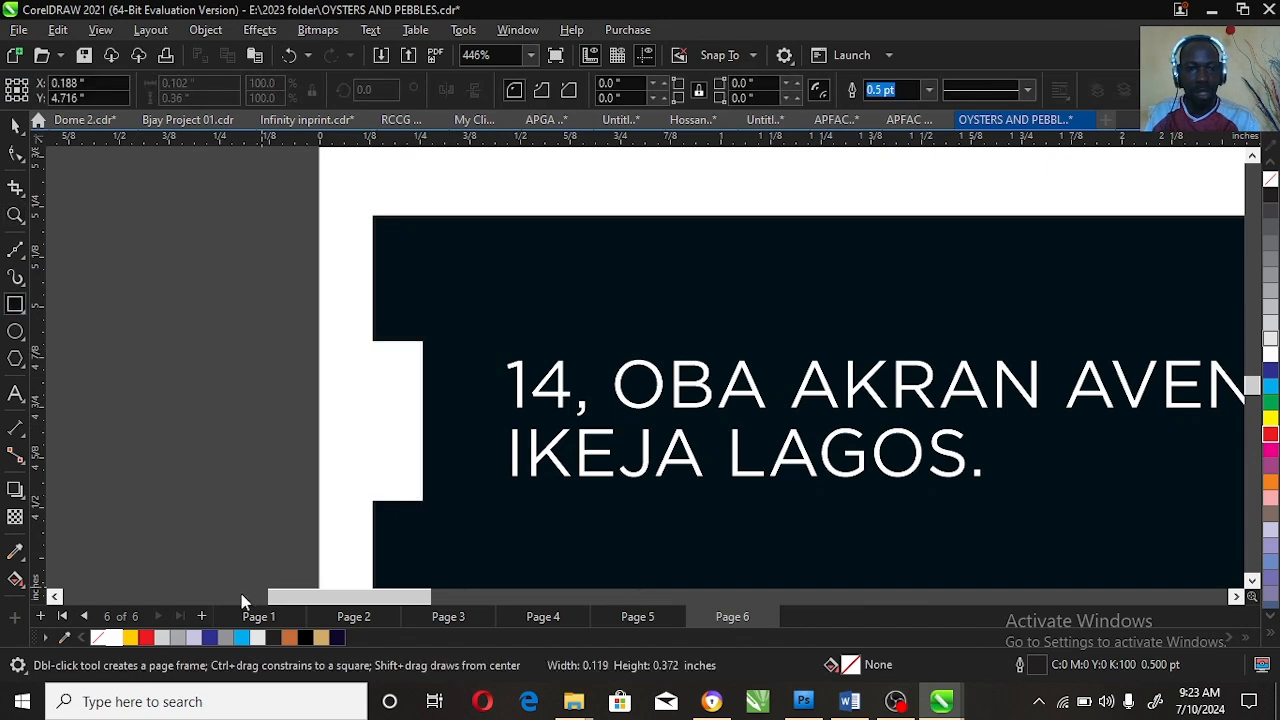
Step: Give the small rectangle beside the address a gold fill and no outline, and shift it slightly inward from the banner's edge
right_click(98, 638)
key("space")
left_click_drag(414, 443, 426, 443)
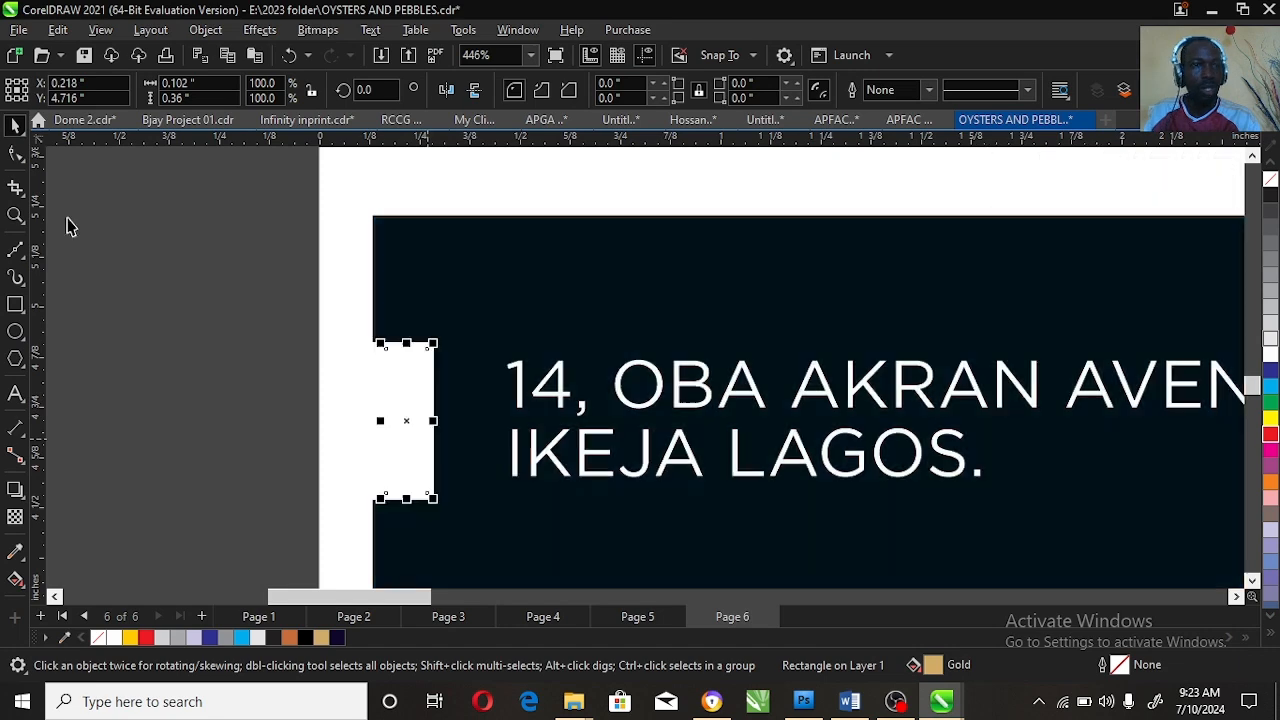
double_click(15, 215)
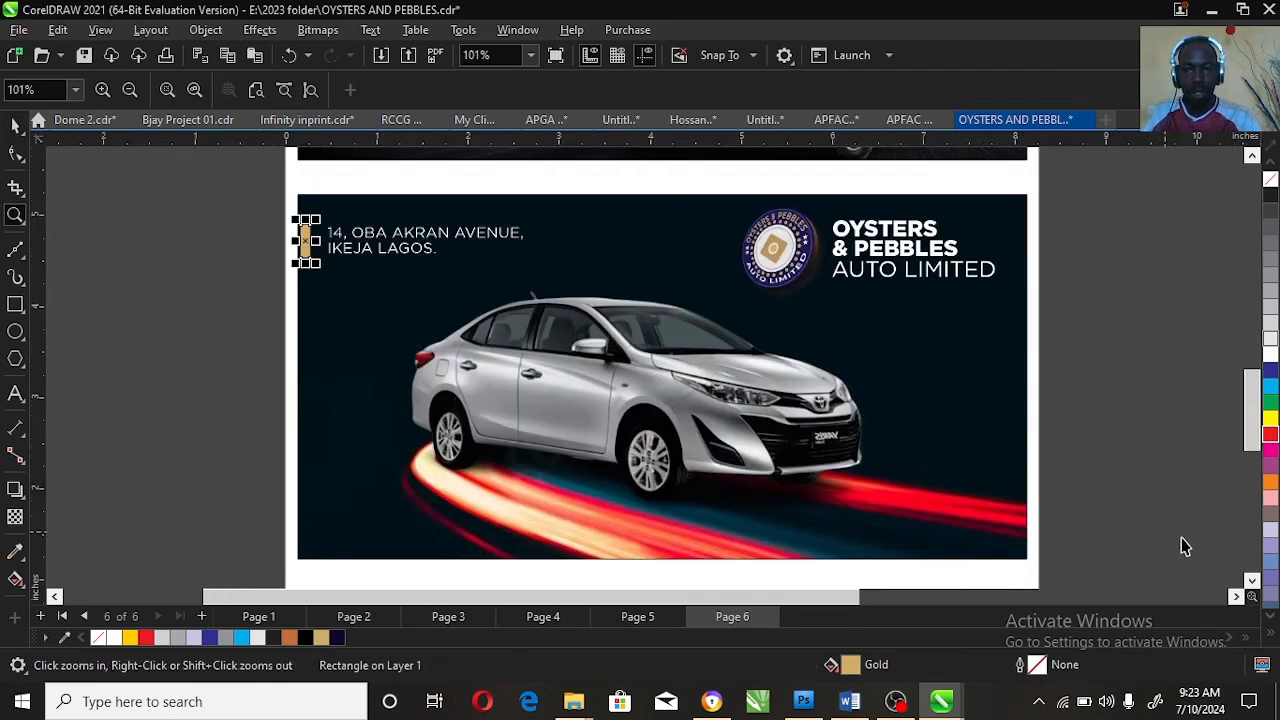
key("space")
Step: Duplicate the silver sedan slightly below the original and mirror the copy horizontally
left_click(847, 437)
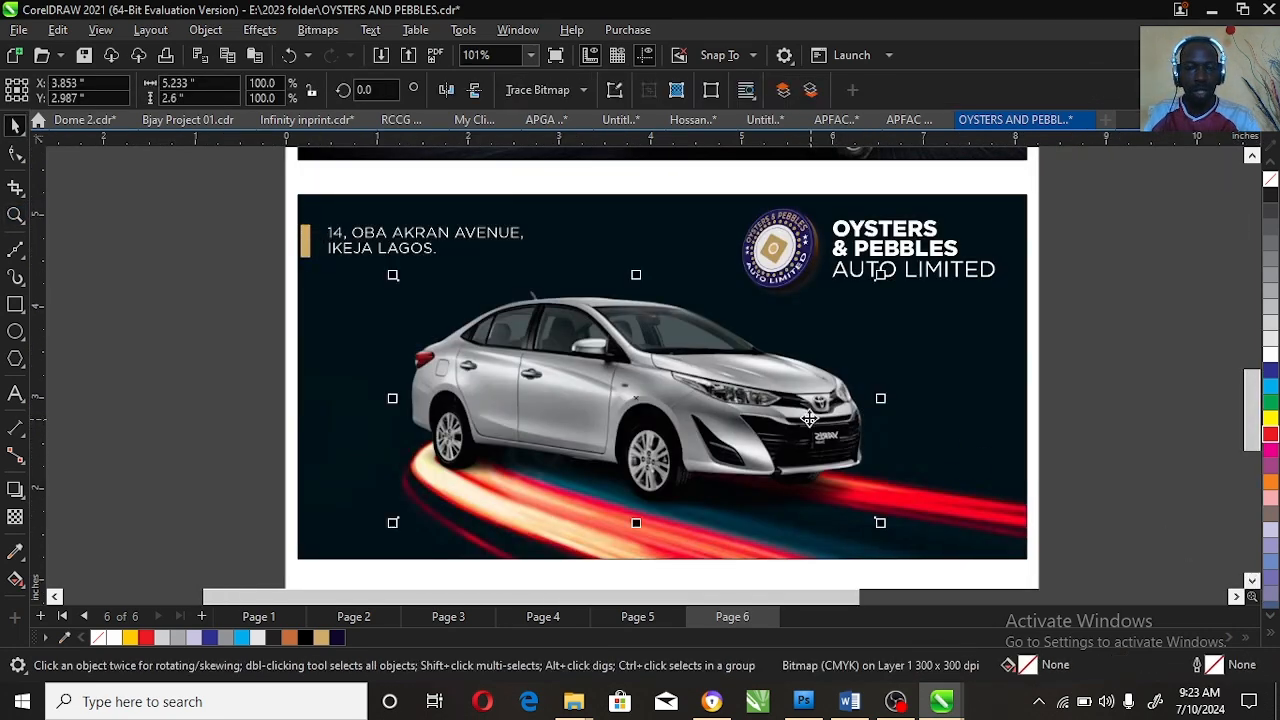
left_click_drag(806, 415, 802, 452)
right_click(805, 452)
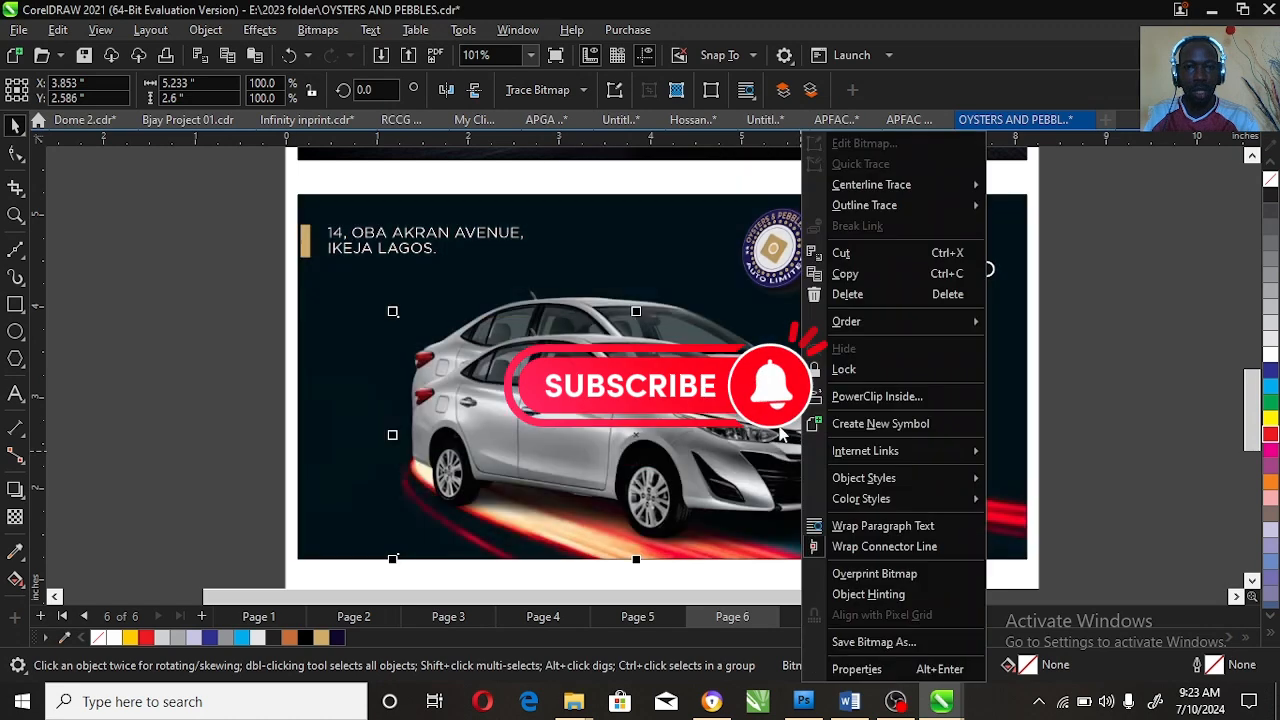
left_click(447, 90)
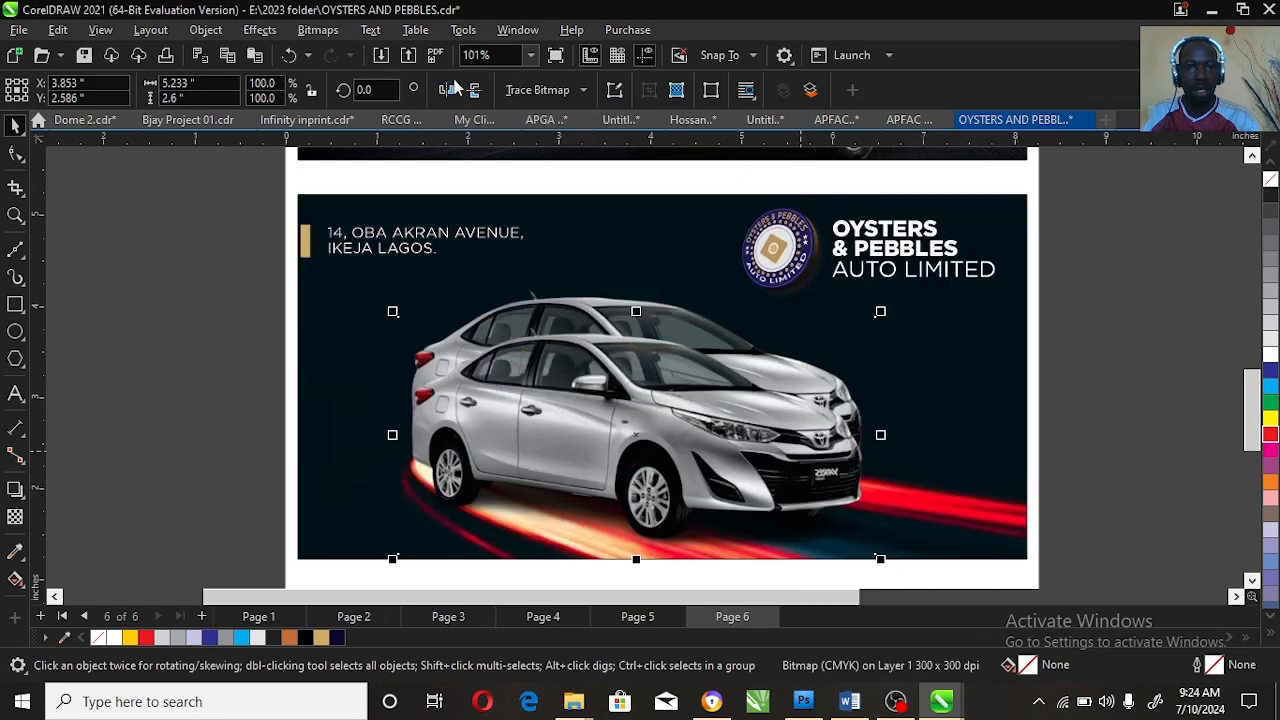
left_click(447, 90)
Step: Scale the mirrored sedan down and place it in the banner's lower-right corner, overlapping the front of the larger sedan
left_click_drag(880, 311, 754, 376)
left_click_drag(691, 416, 873, 485)
left_click_drag(934, 428, 1001, 390)
left_click_drag(926, 461, 936, 448)
left_click_drag(1011, 378, 1022, 372)
Step: Trim the lower edge of the smaller mirrored sedan's bitmap up to the banner's lower boundary
left_click(15, 153)
scroll(1029, 566, "down", 1)
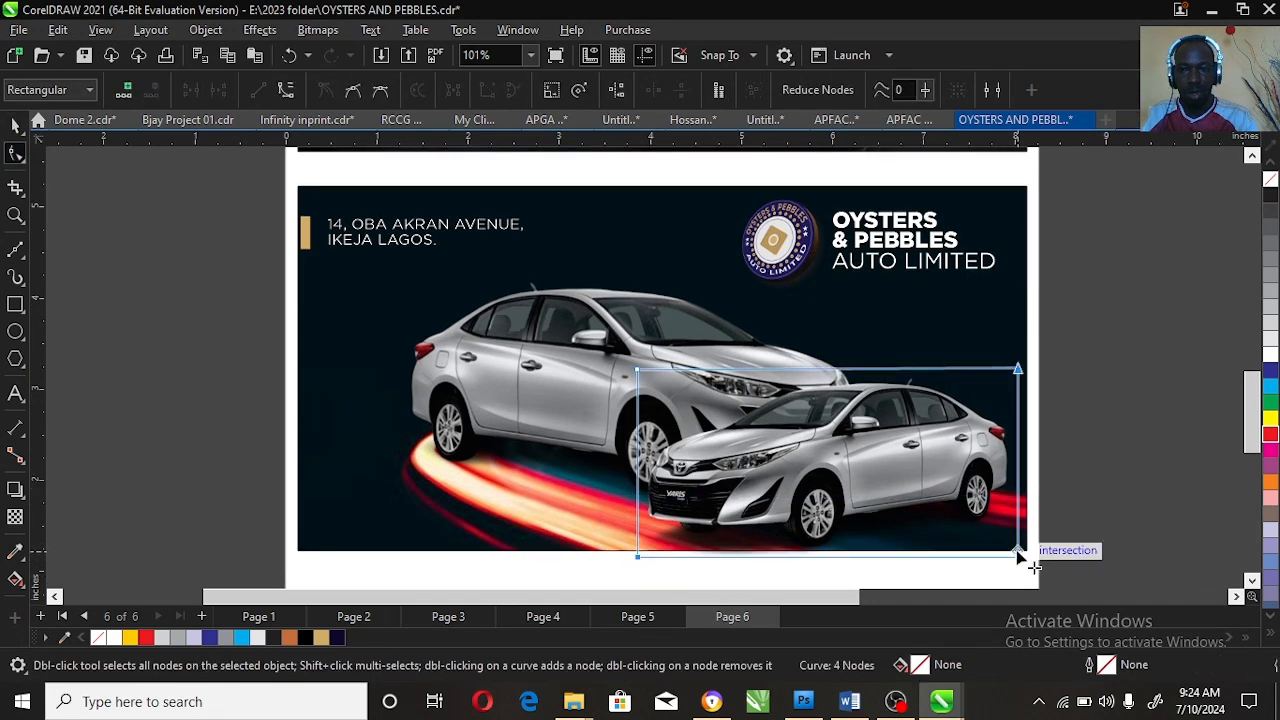
scroll(614, 594, "down", 2)
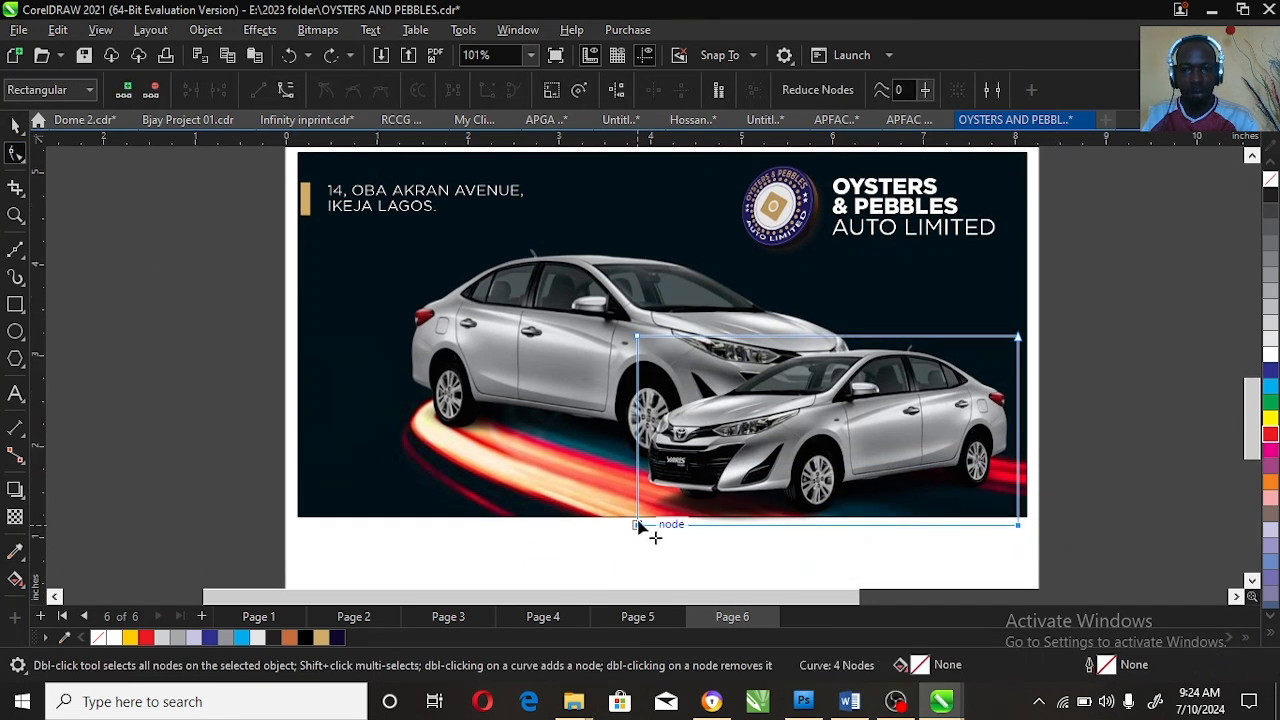
key("space")
left_click(1077, 425)
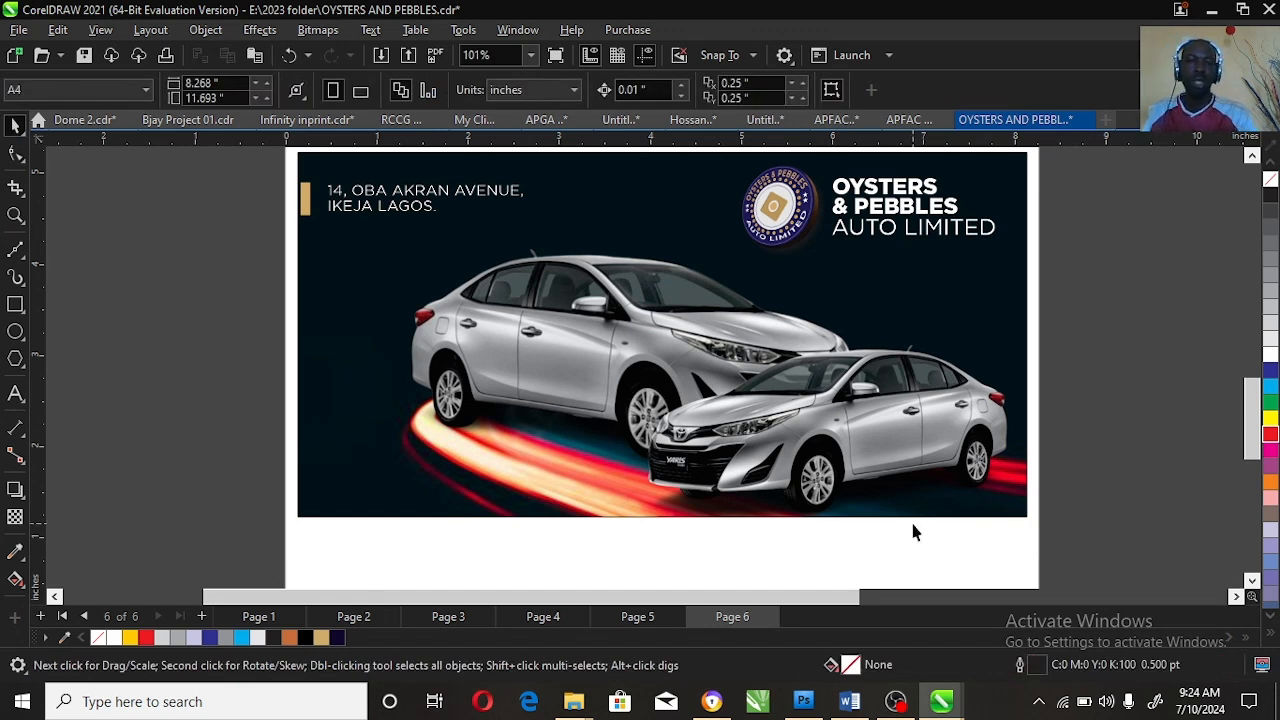
left_click(894, 450)
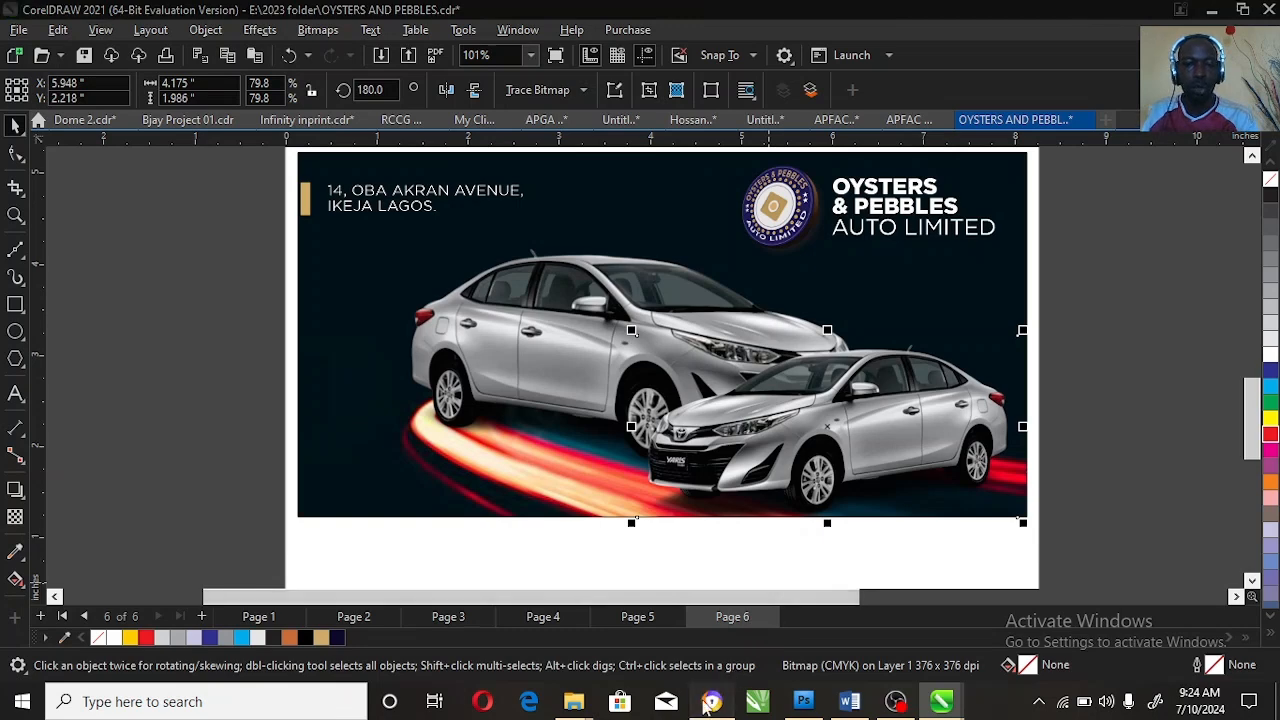
Step: Switch to Pinterest in the browser and search for cars
left_click(711, 701)
left_click(284, 152)
type("card")
key("BackSpace")
type("s")
key("Return")
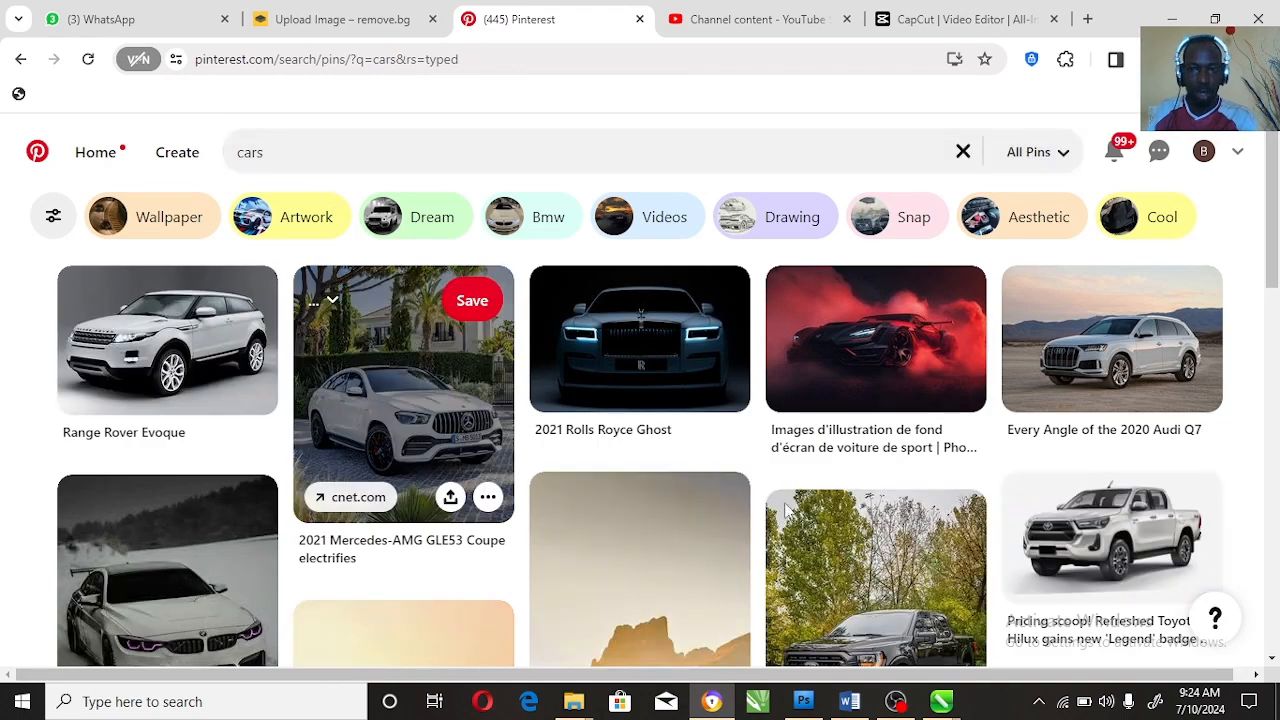
Step: From the car results, open the Range Rover Evoque pin and its related red "Jaguar promises supplying Baby Range Rover" pin, and copy the latter's image
scroll(708, 514, "down", 2)
scroll(710, 516, "down", 2)
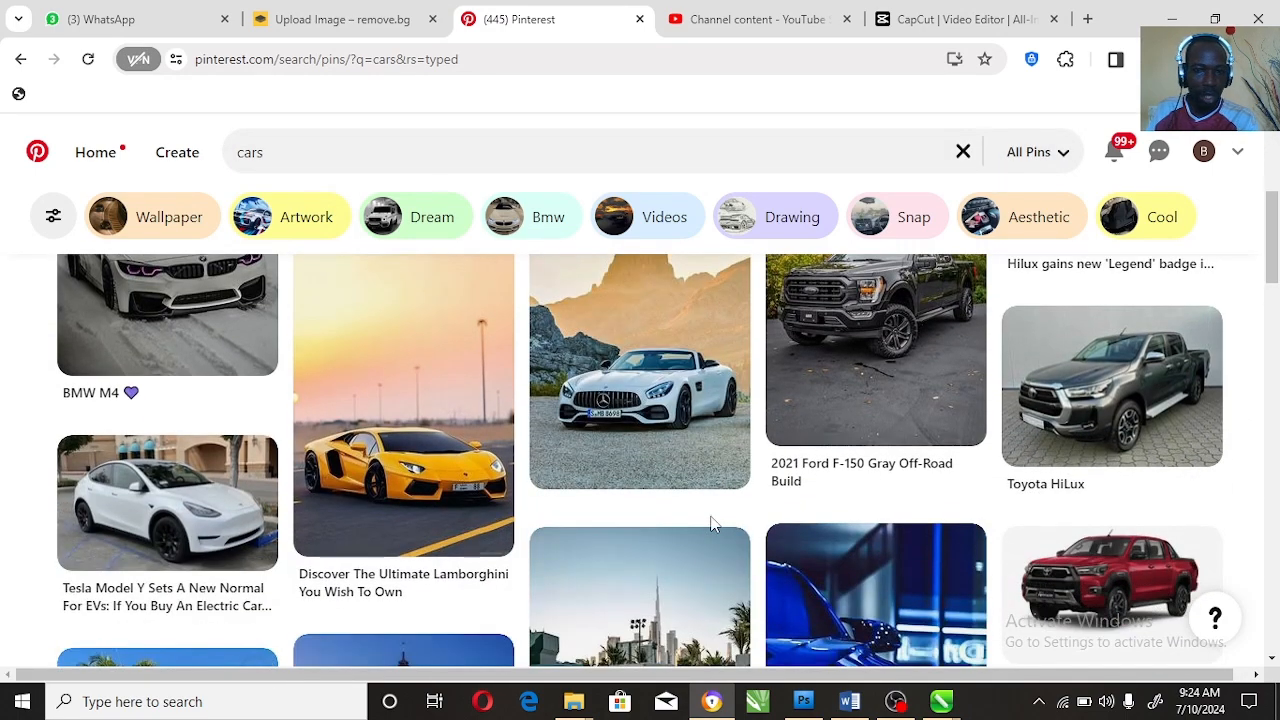
scroll(710, 516, "down", 2)
scroll(710, 516, "down", 3)
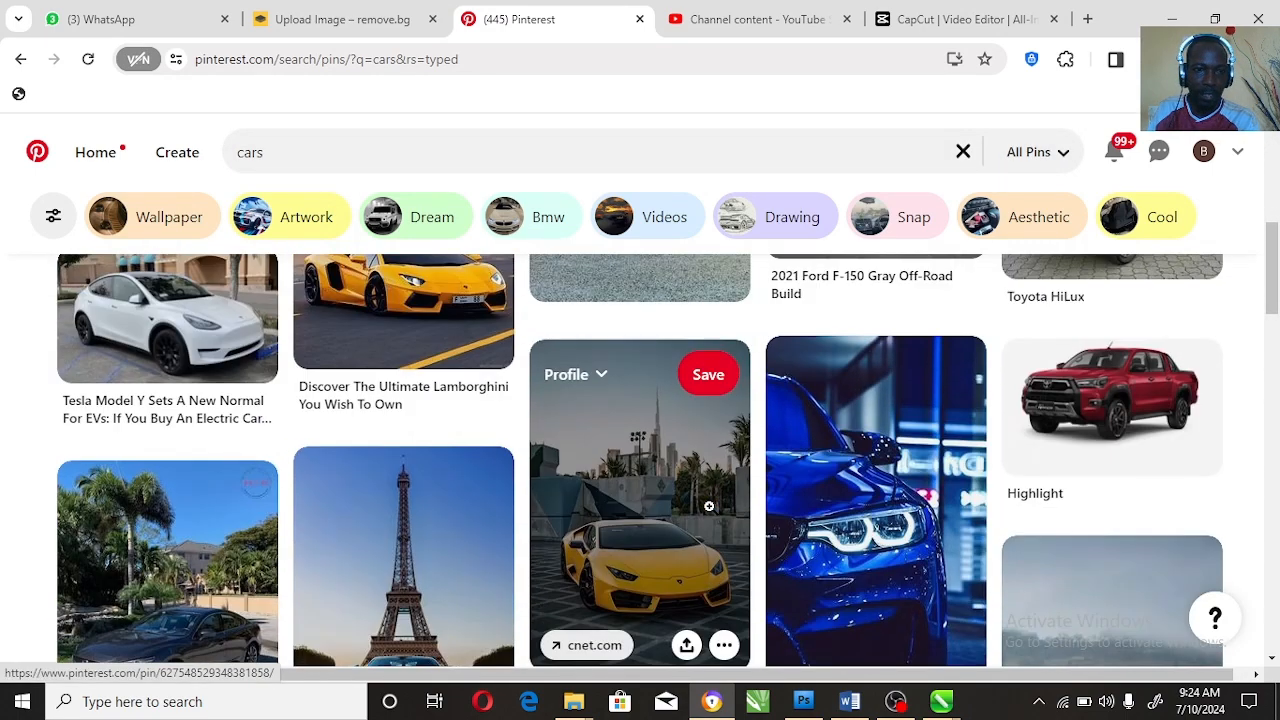
scroll(710, 516, "down", 7)
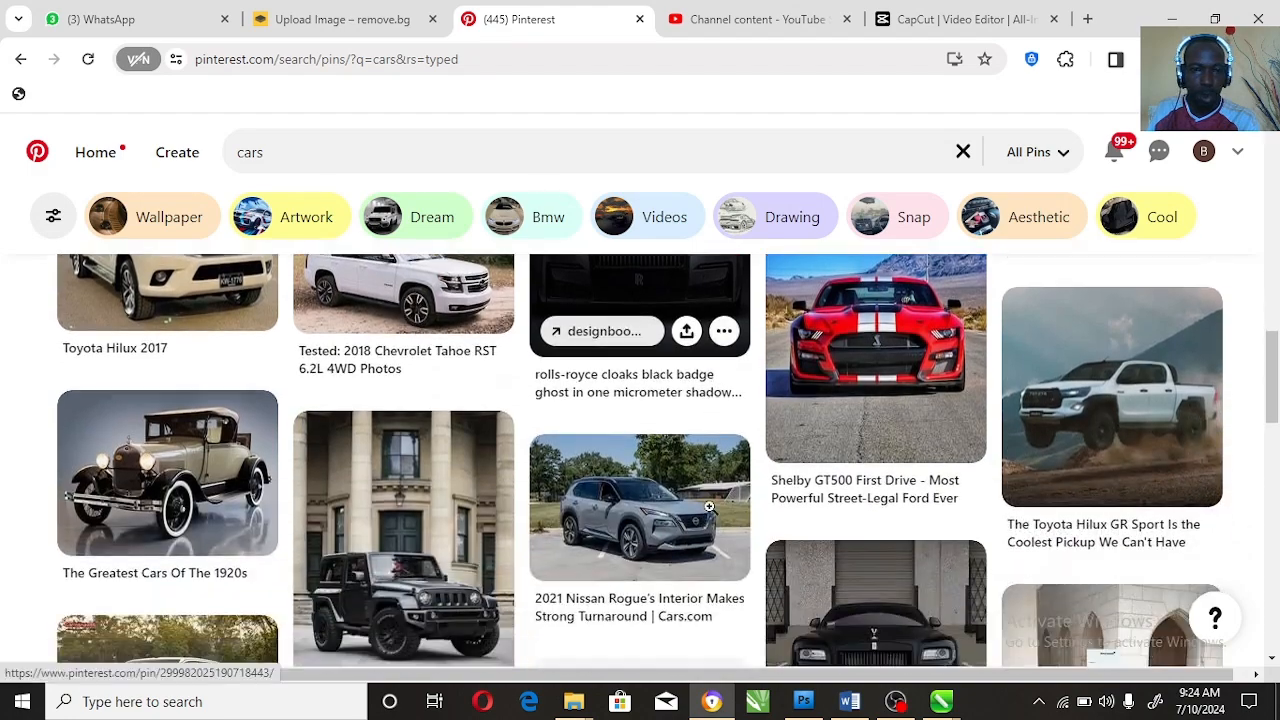
scroll(720, 500, "down", 6)
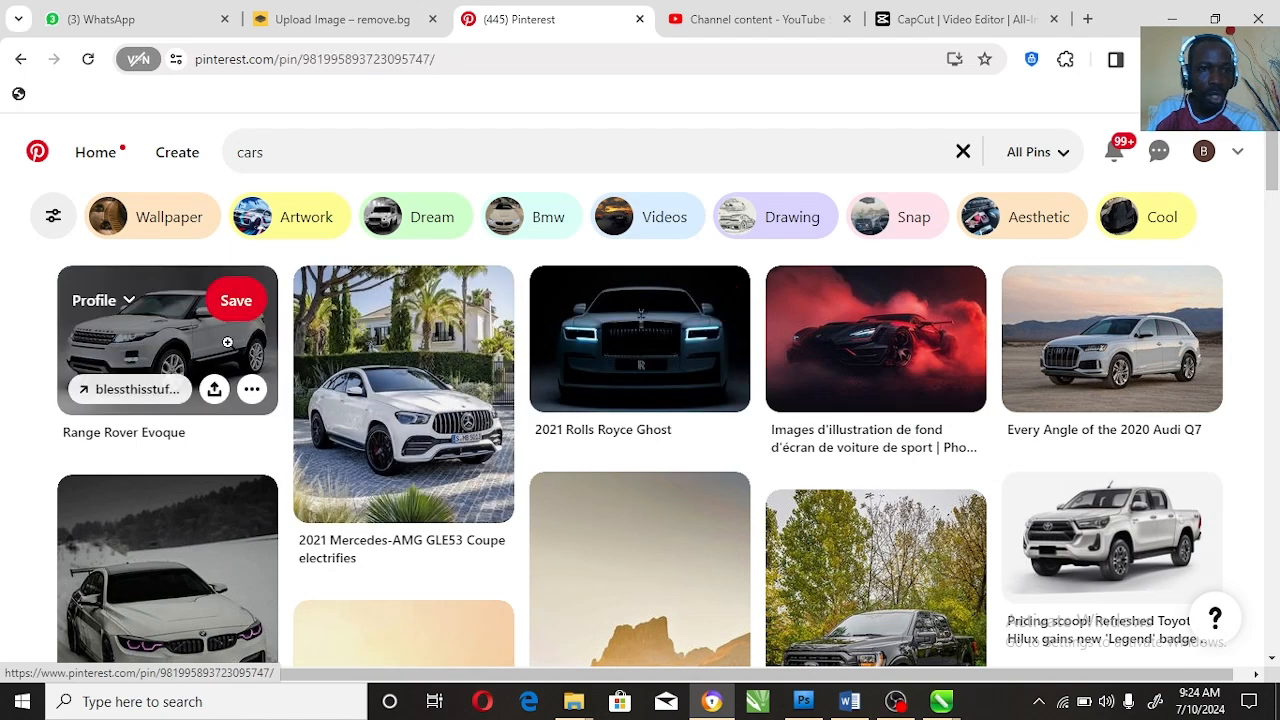
left_click(167, 350)
scroll(545, 436, "down", 1)
scroll(545, 436, "down", 8)
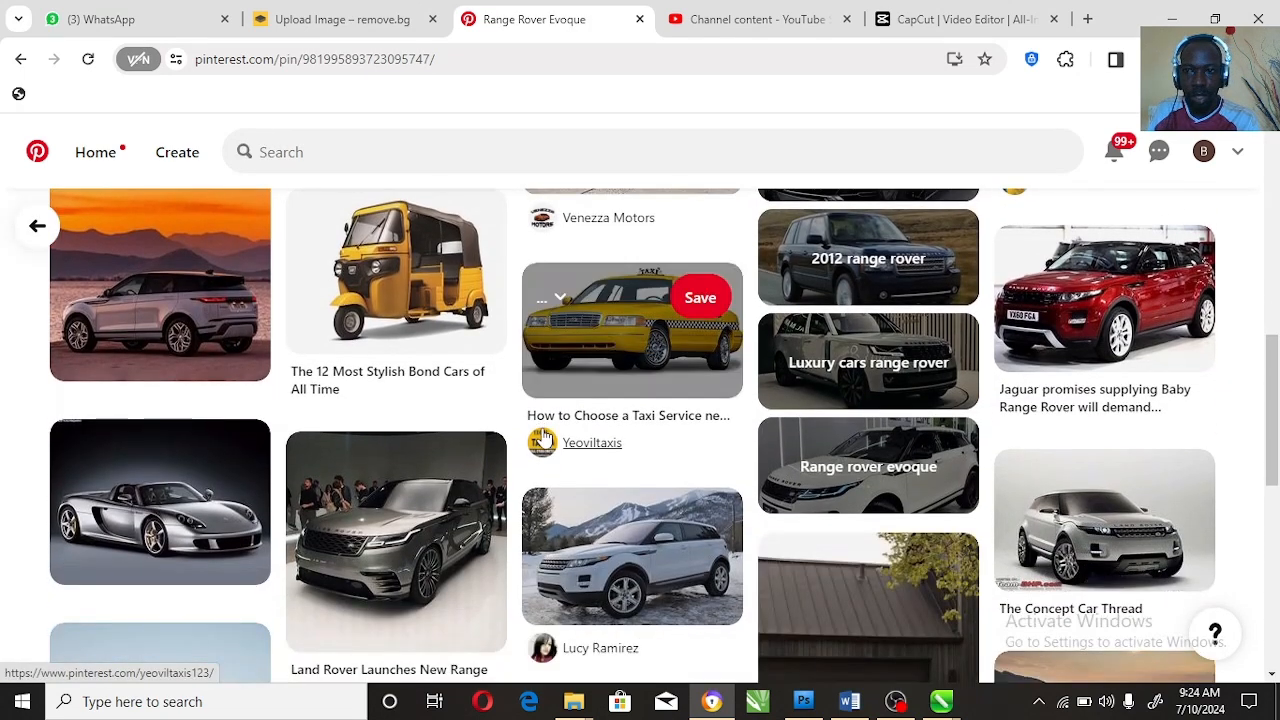
left_click(1053, 308)
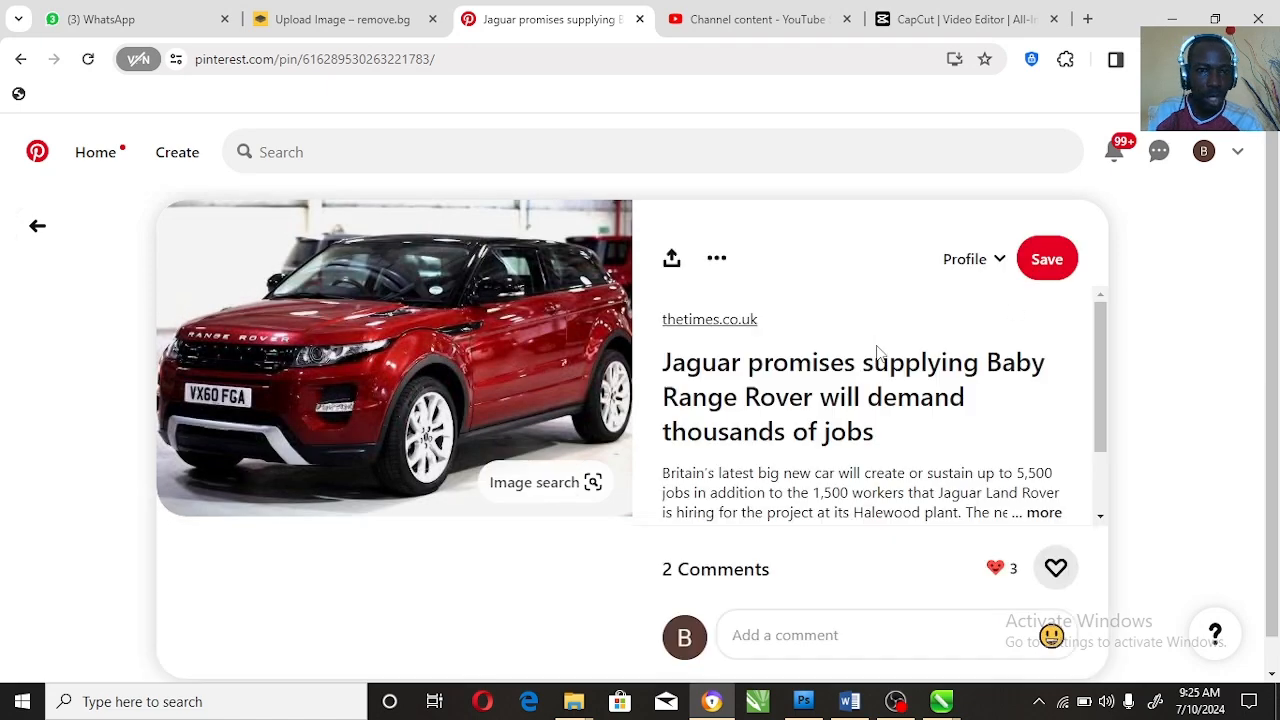
right_click(474, 357)
left_click(558, 433)
Step: Try the copied red Range Rover photo on the CorelDRAW banner at about 3.66 by 2.44 inches, and undo the placement
scroll(550, 440, "down", 3)
mouse_move(555, 449)
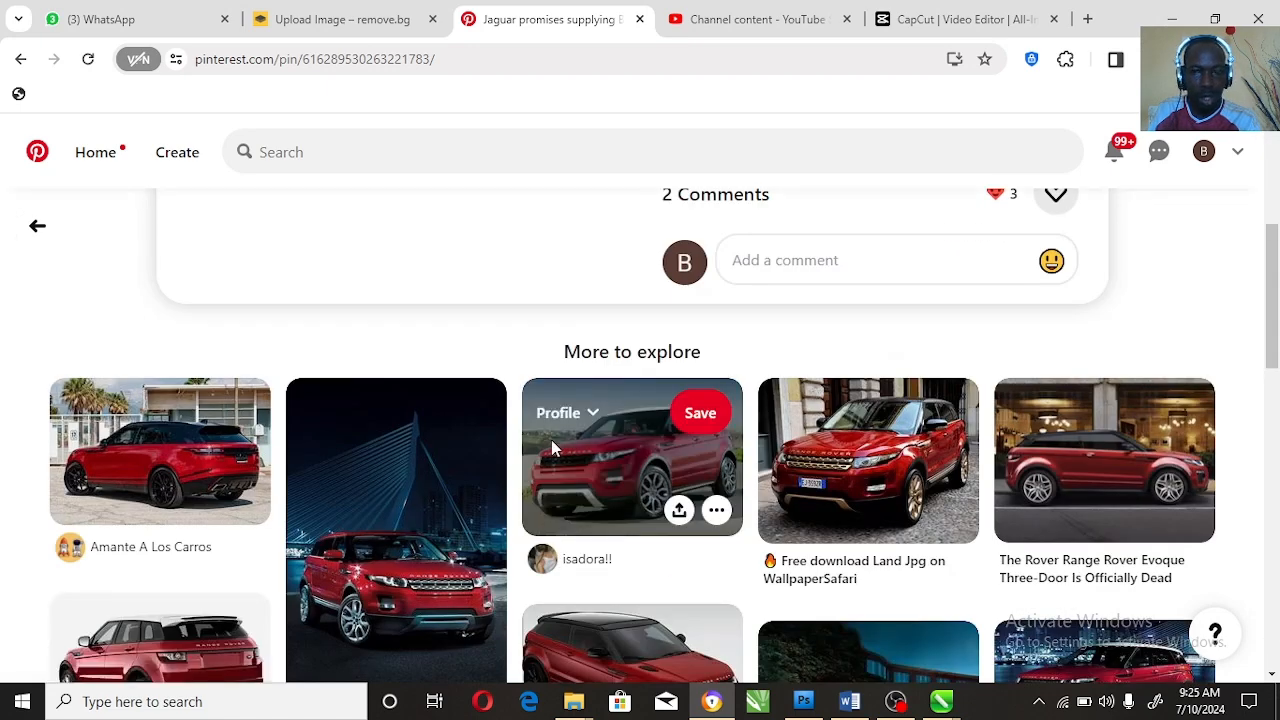
scroll(552, 446, "down", 1)
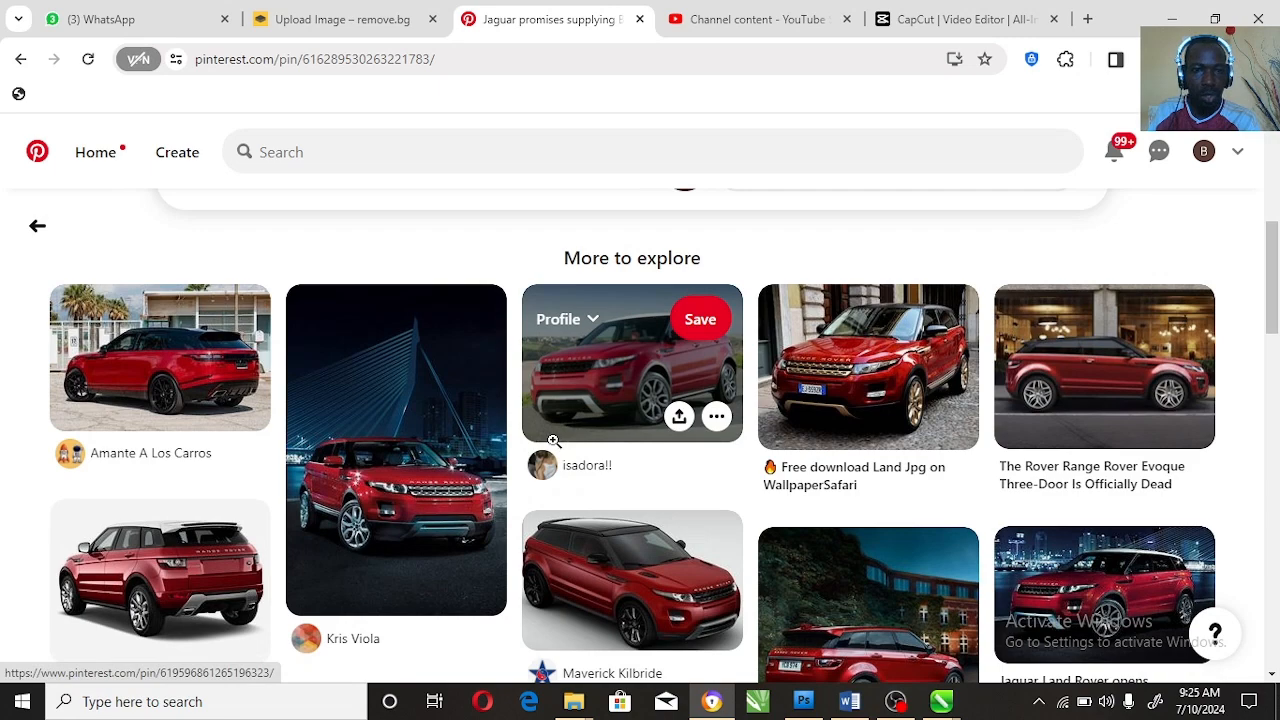
key("alt+Tab")
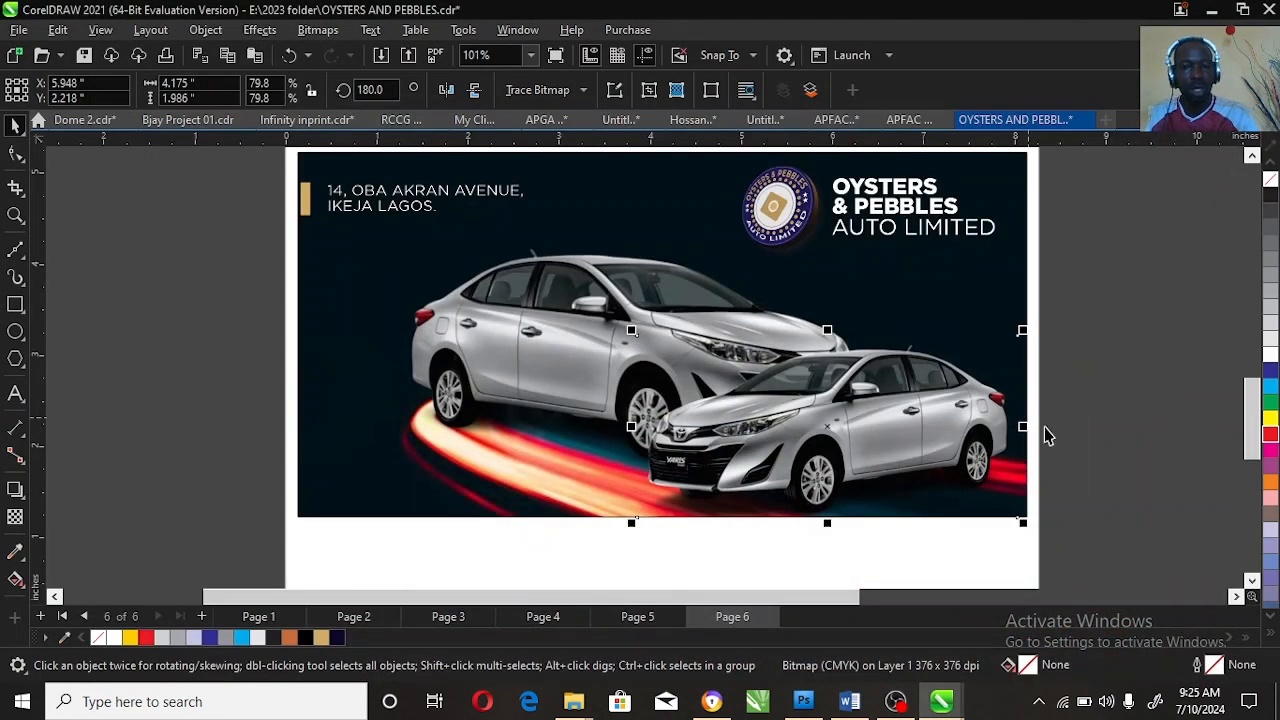
key("ctrl+v")
left_click_drag(1002, 447, 789, 326)
key("ctrl+z")
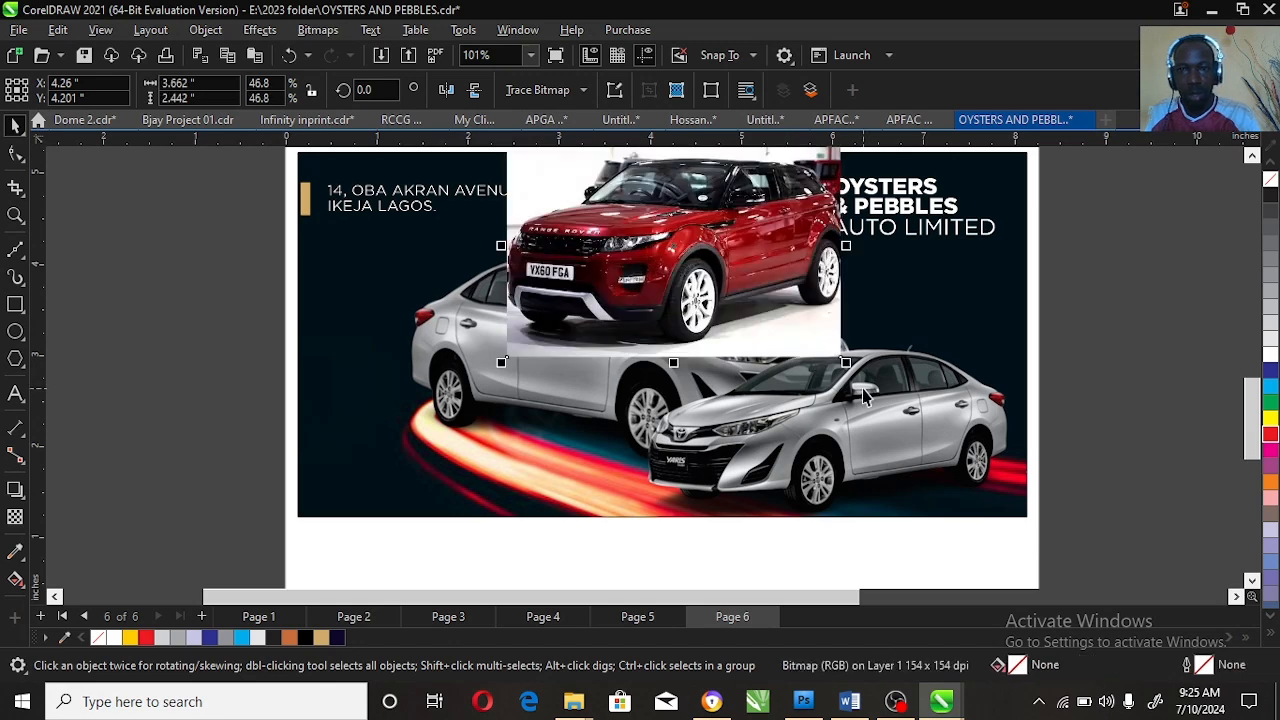
key("ctrl+z")
Step: Copy the red Range Rover image from Pinterest's "Free download Land Jpg on WallpaperSafari" pin and paste it into the CorelDRAW page
left_click(711, 701)
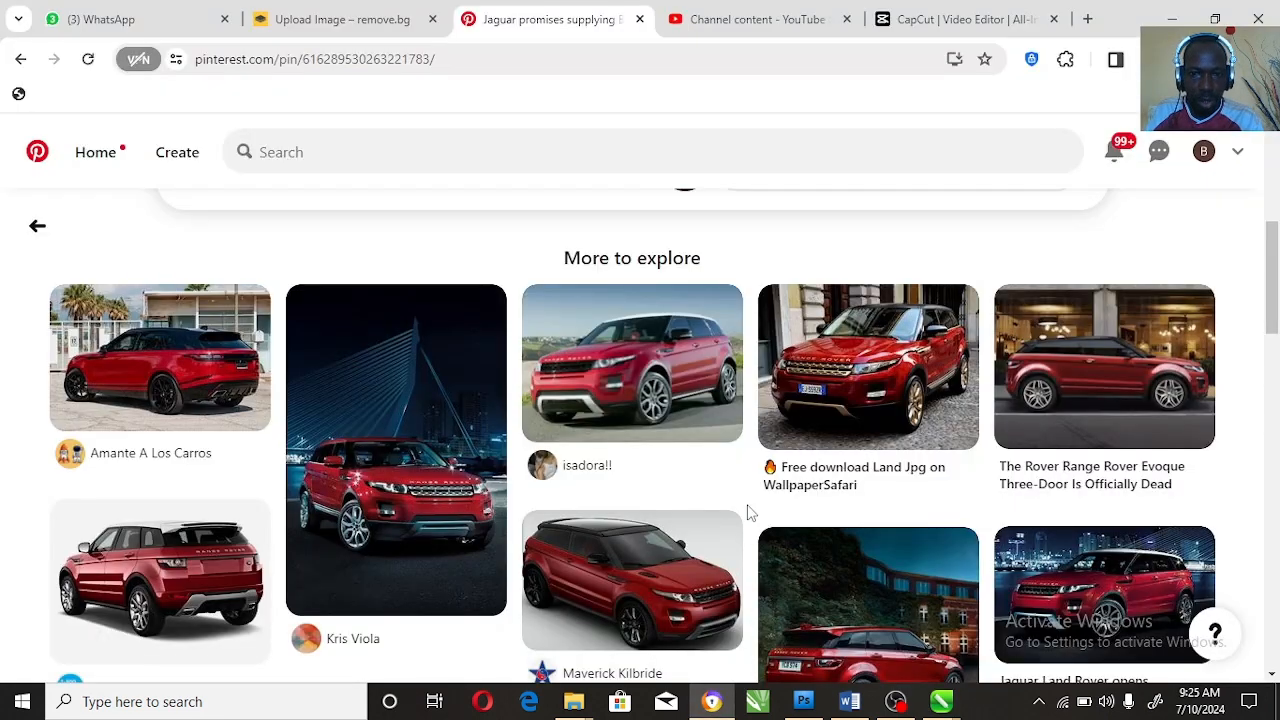
scroll(749, 514, "down", 1)
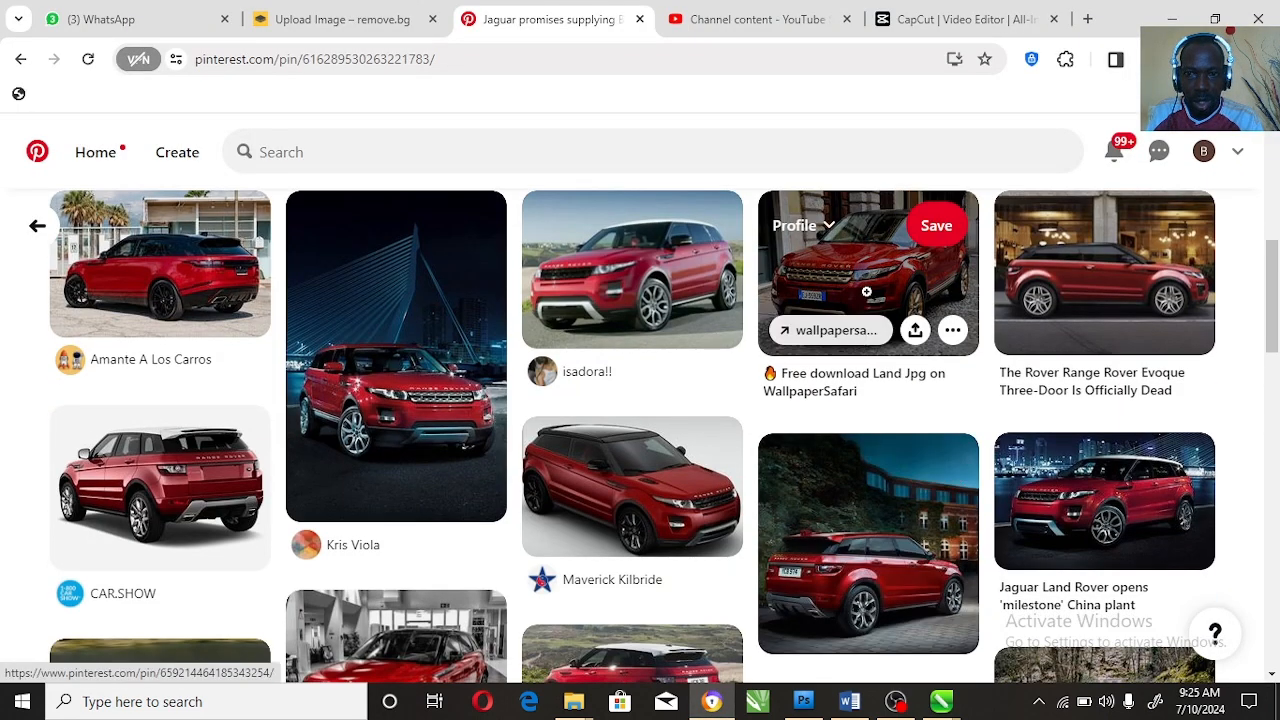
left_click(850, 290)
right_click(545, 383)
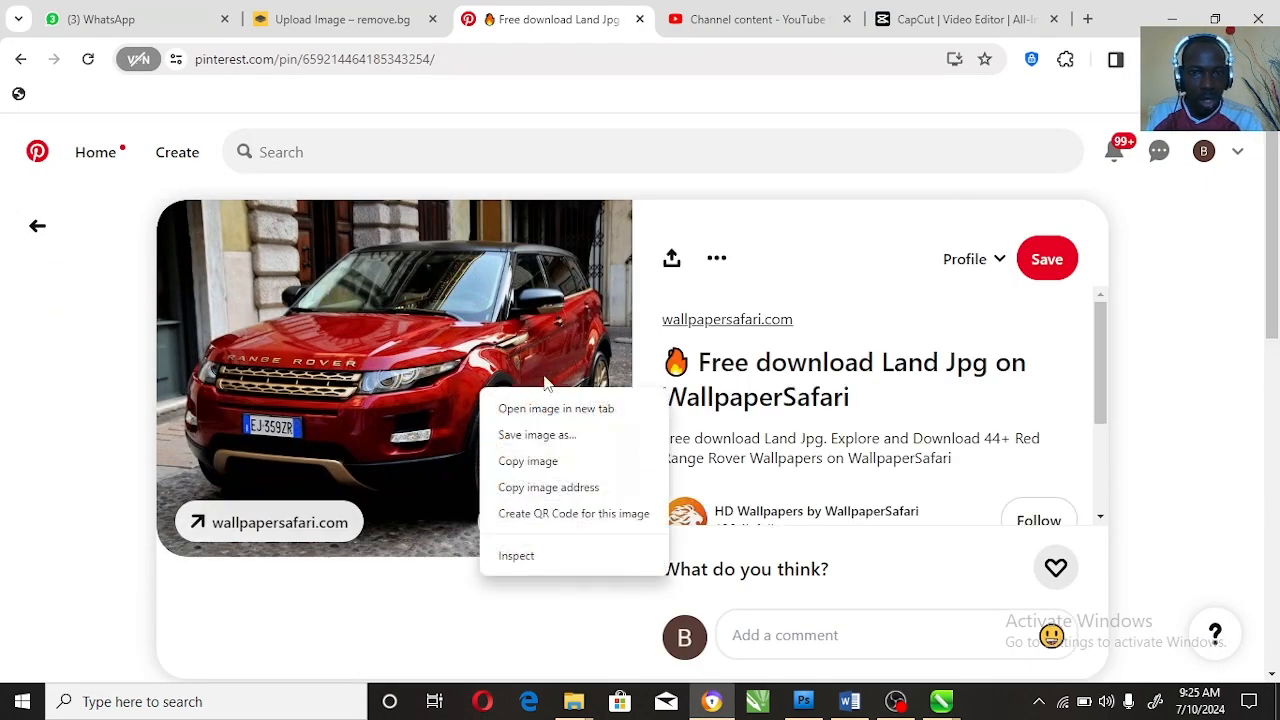
left_click(528, 461)
key("alt+Tab")
key("ctrl+v")
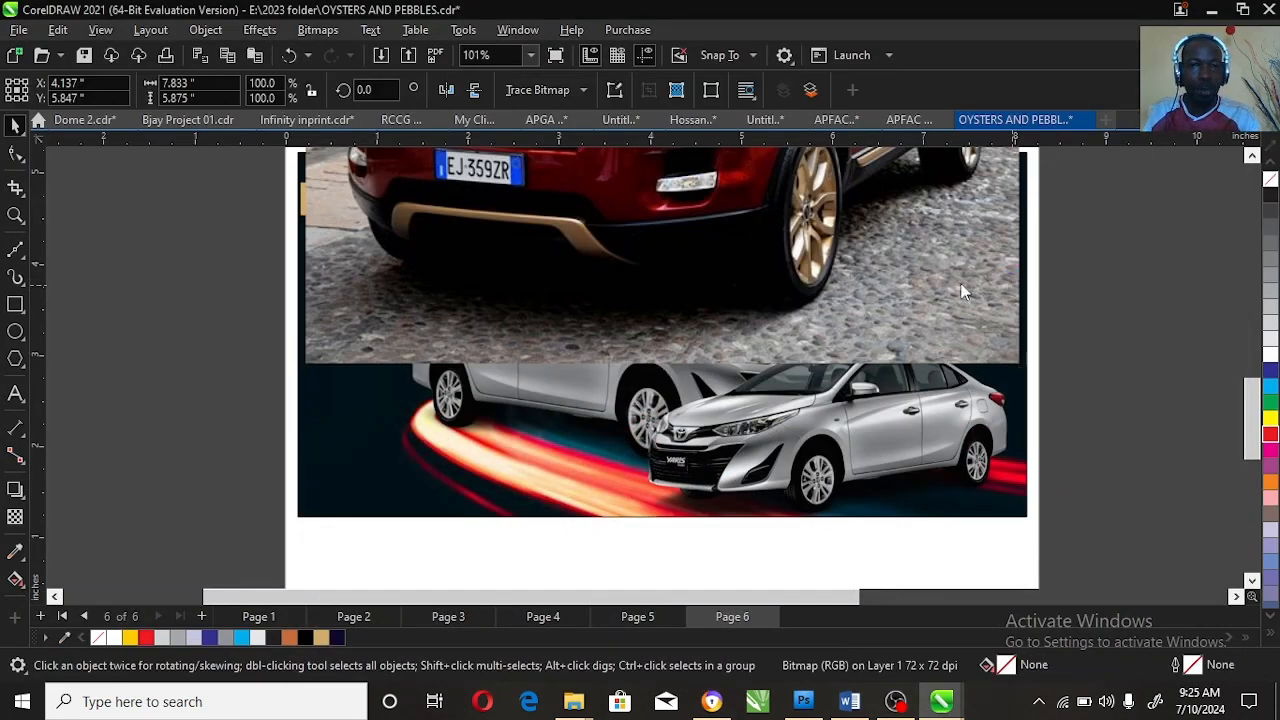
Step: Export only the pasted Range Rover photo as OYSTERS AND PEBBLES.png, replacing the existing file, and delete the photo from the page
key("ctrl+e")
left_click(895, 600)
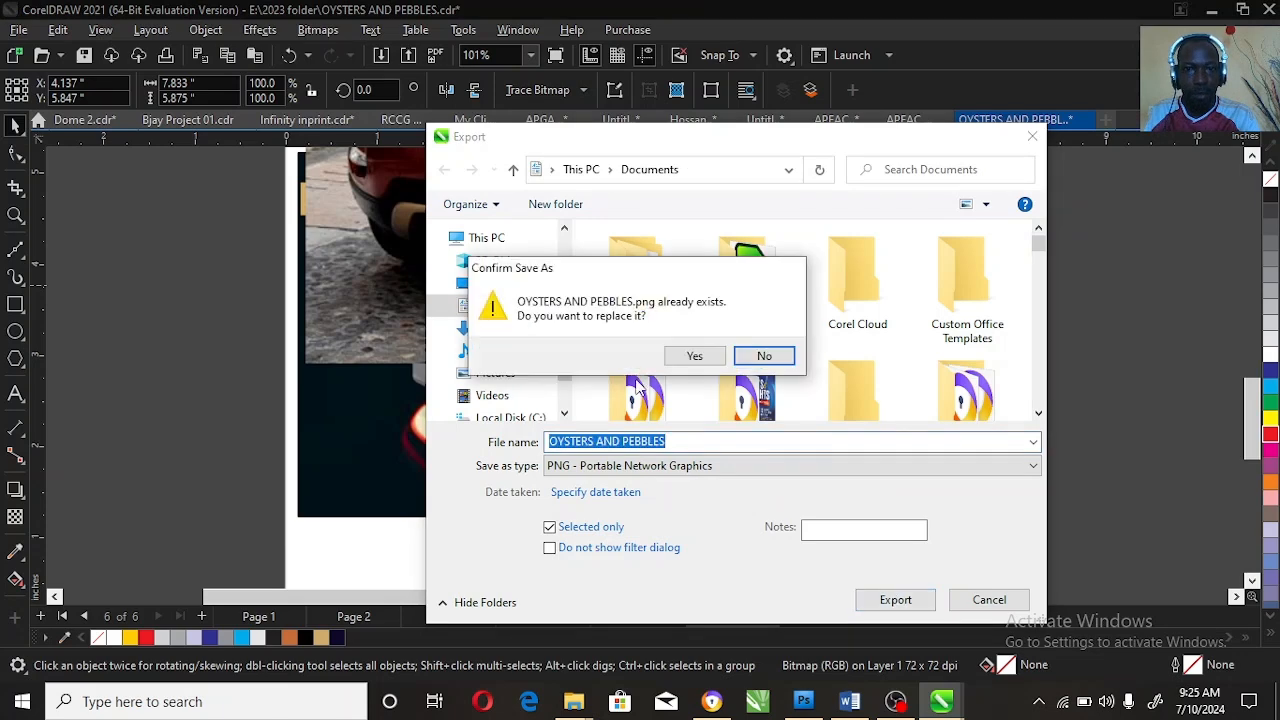
left_click(694, 354)
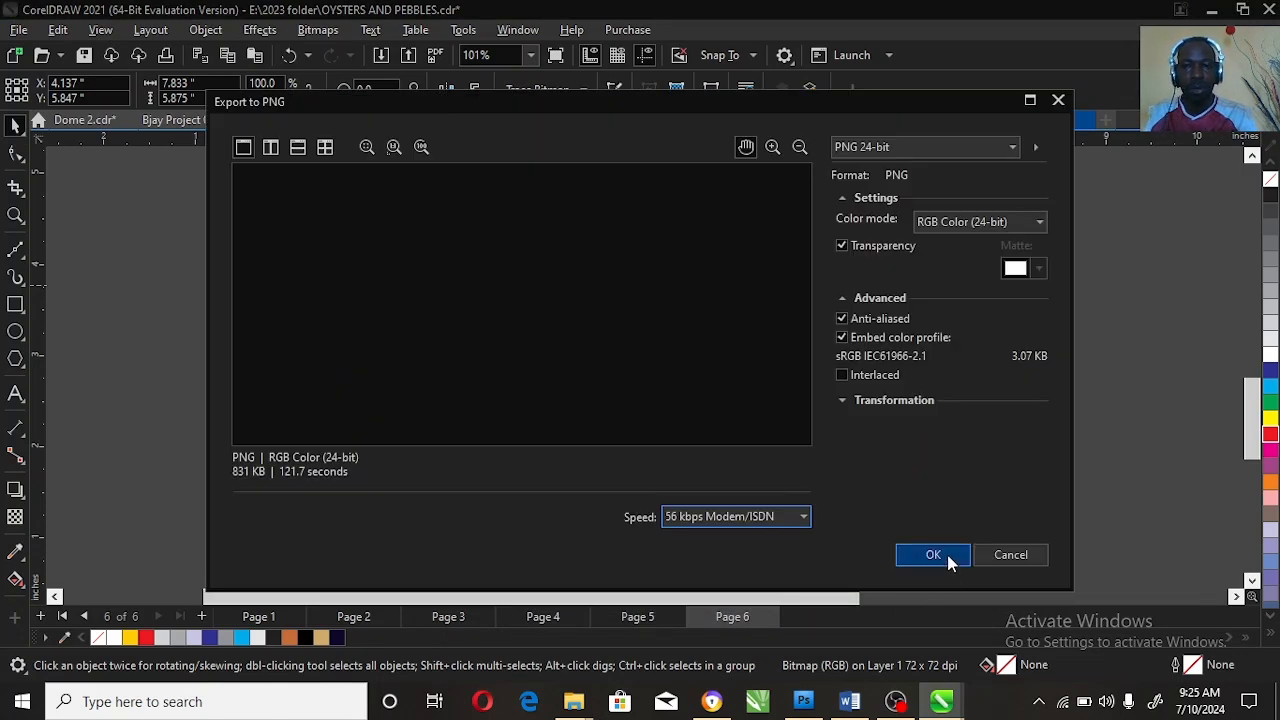
left_click(947, 557)
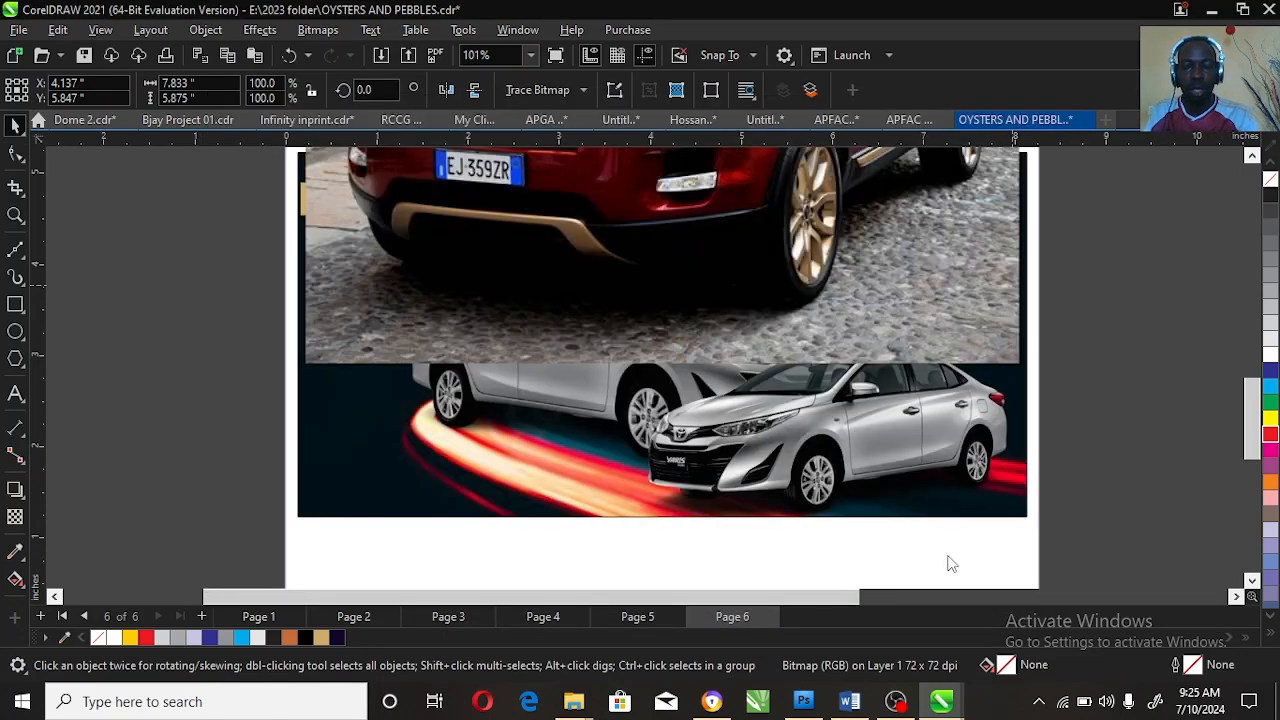
left_click(862, 312)
key("Delete")
Step: Switch to remove.bg in the browser and discard the previously processed silver sedan image
left_click(713, 701)
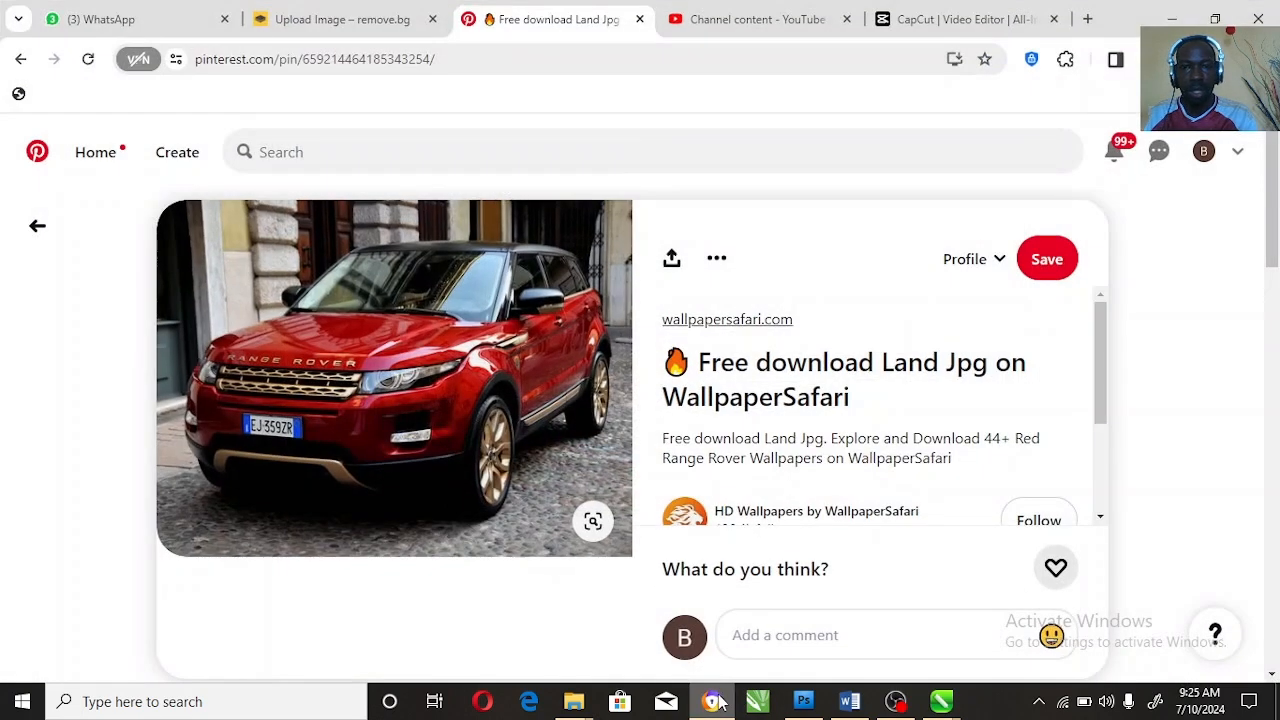
left_click(345, 18)
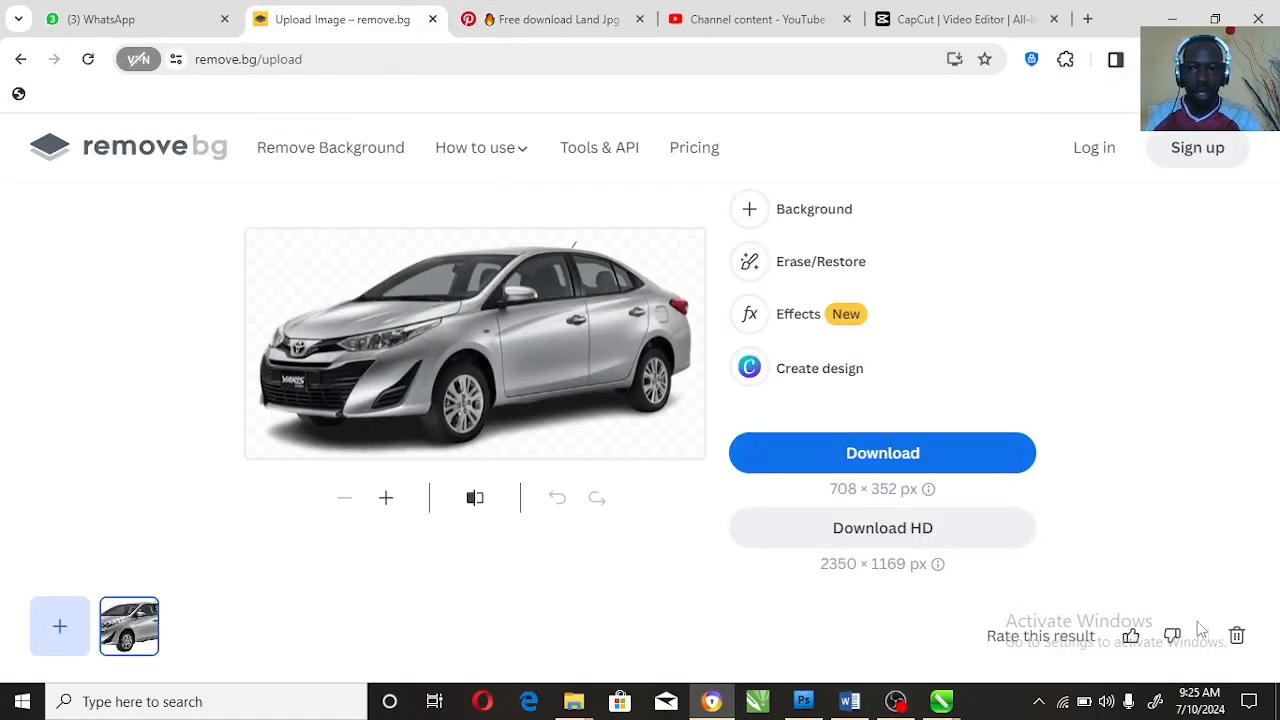
left_click(1237, 637)
Step: Try to upload the OYSTERS AND PEBBLES Range Rover picture from Documents for background removal
left_click(691, 395)
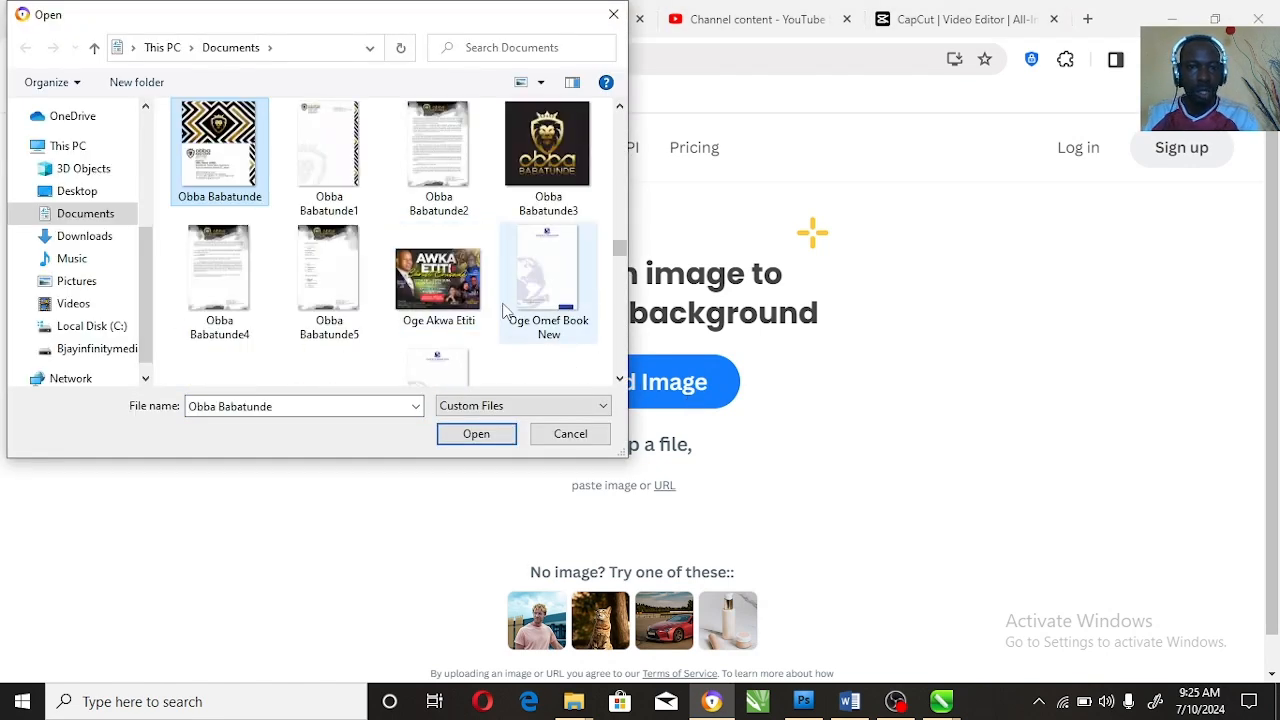
scroll(425, 270, "down", 10)
double_click(545, 205)
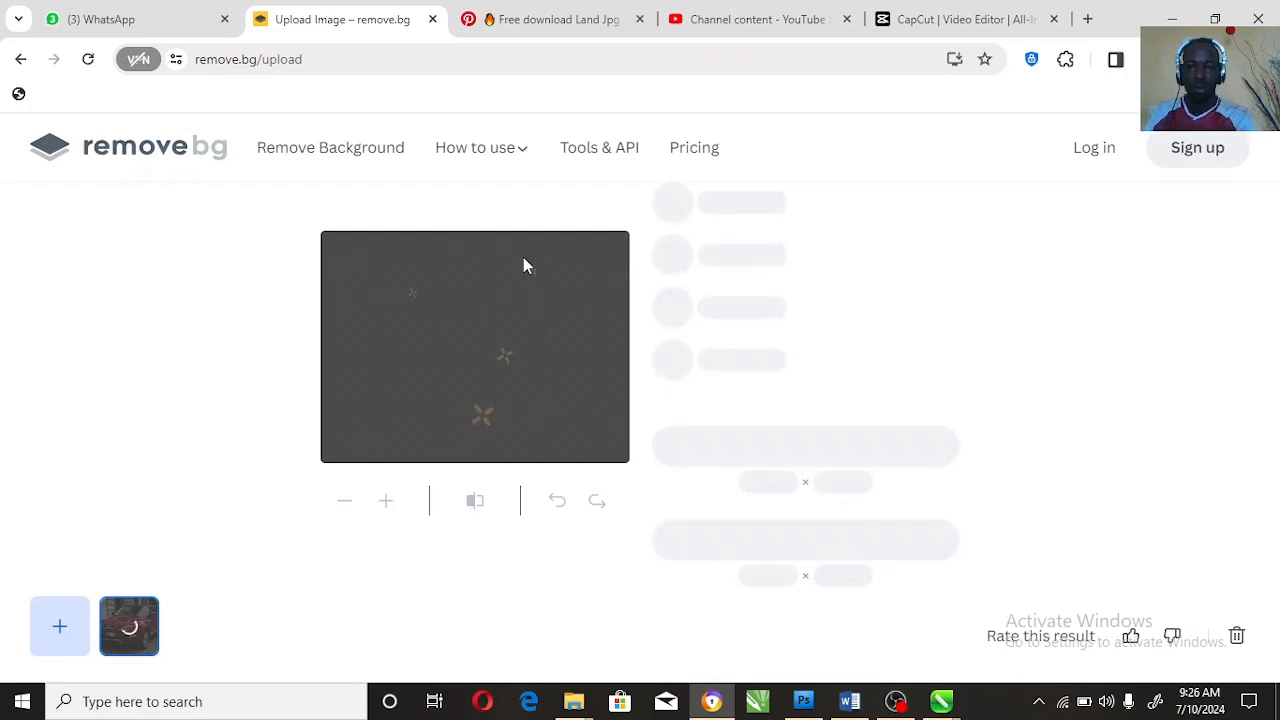
Step: Reload the remove.bg page and upload the OYSTERS AND PEBBLES picture from the Documents folder again
left_click(88, 59)
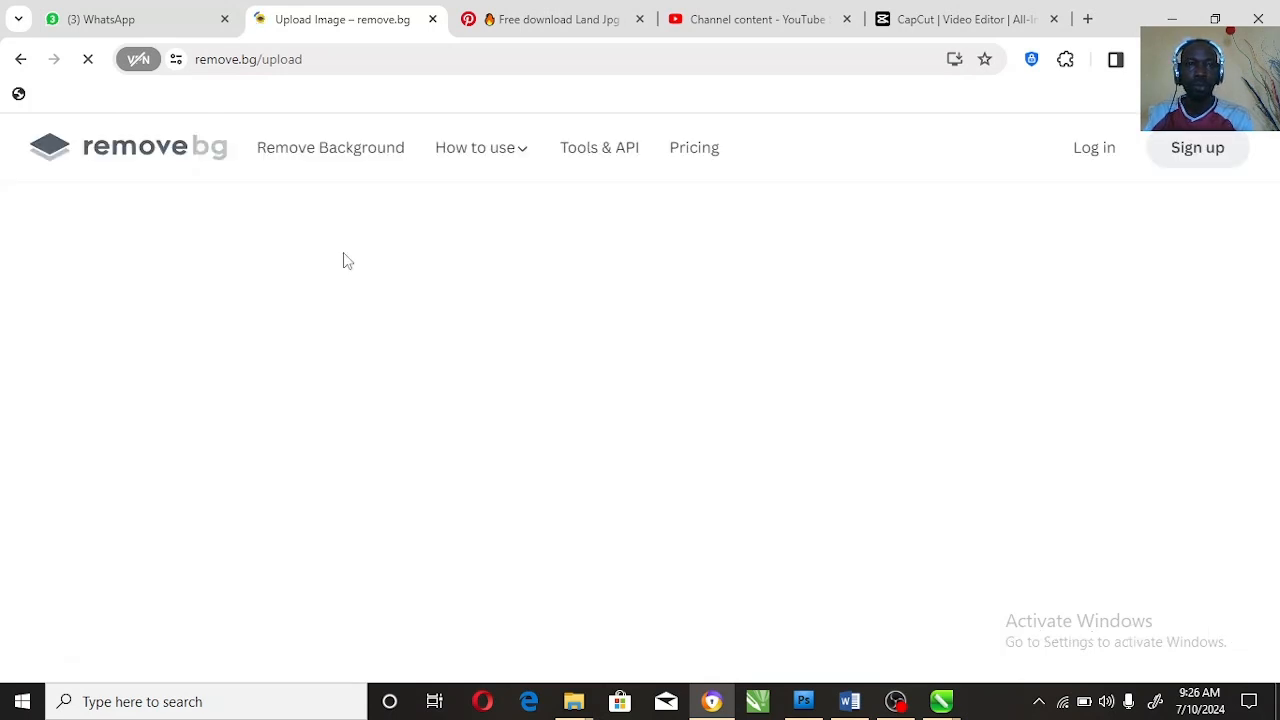
left_click(670, 405)
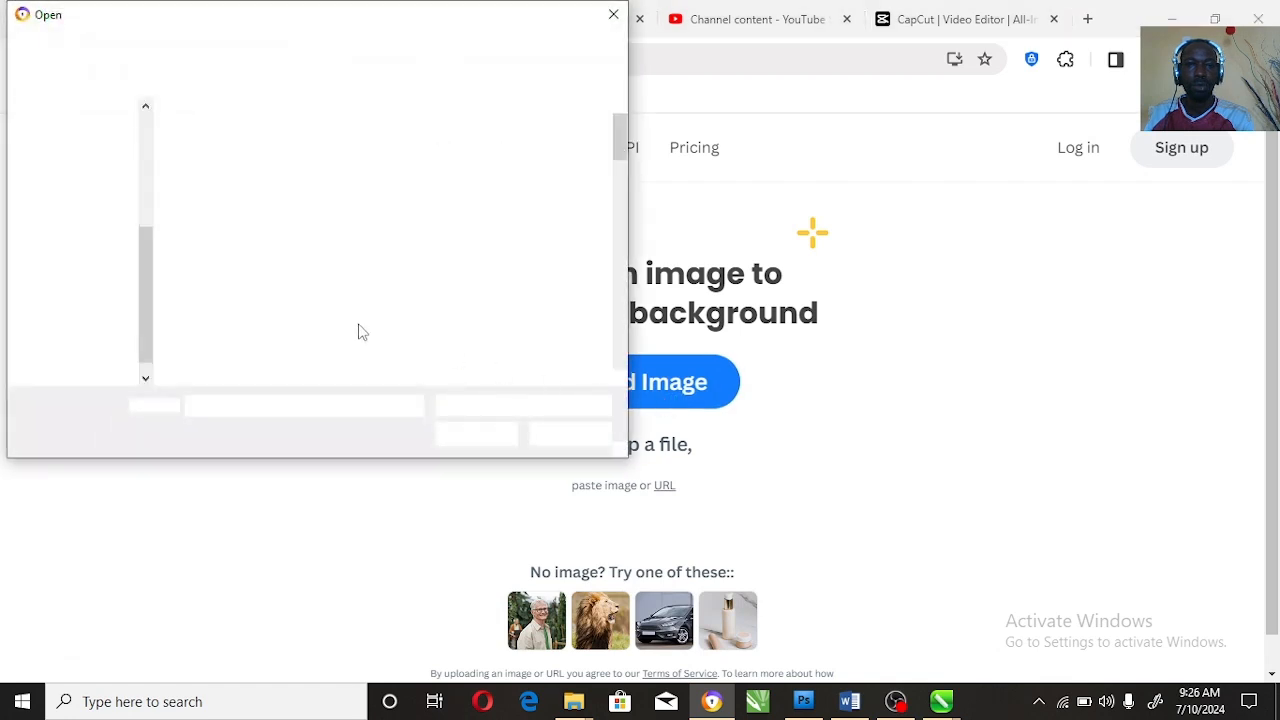
key("o")
scroll(393, 270, "down", 6)
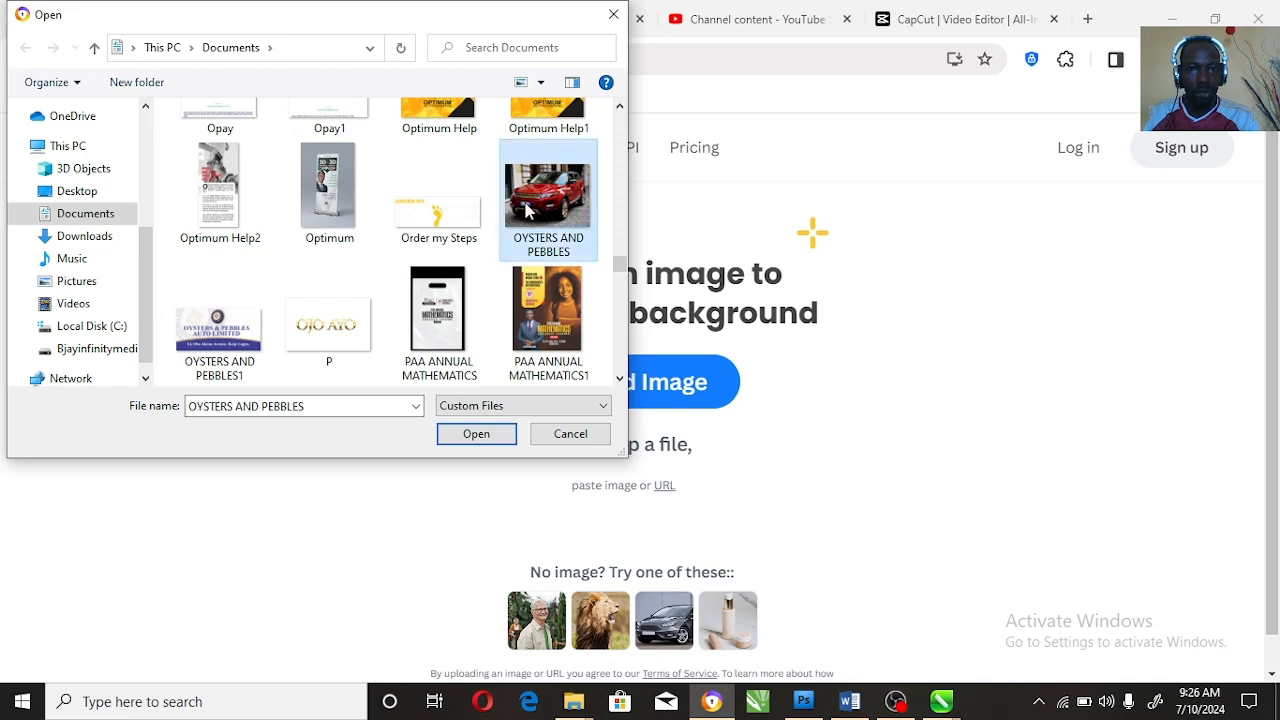
double_click(525, 203)
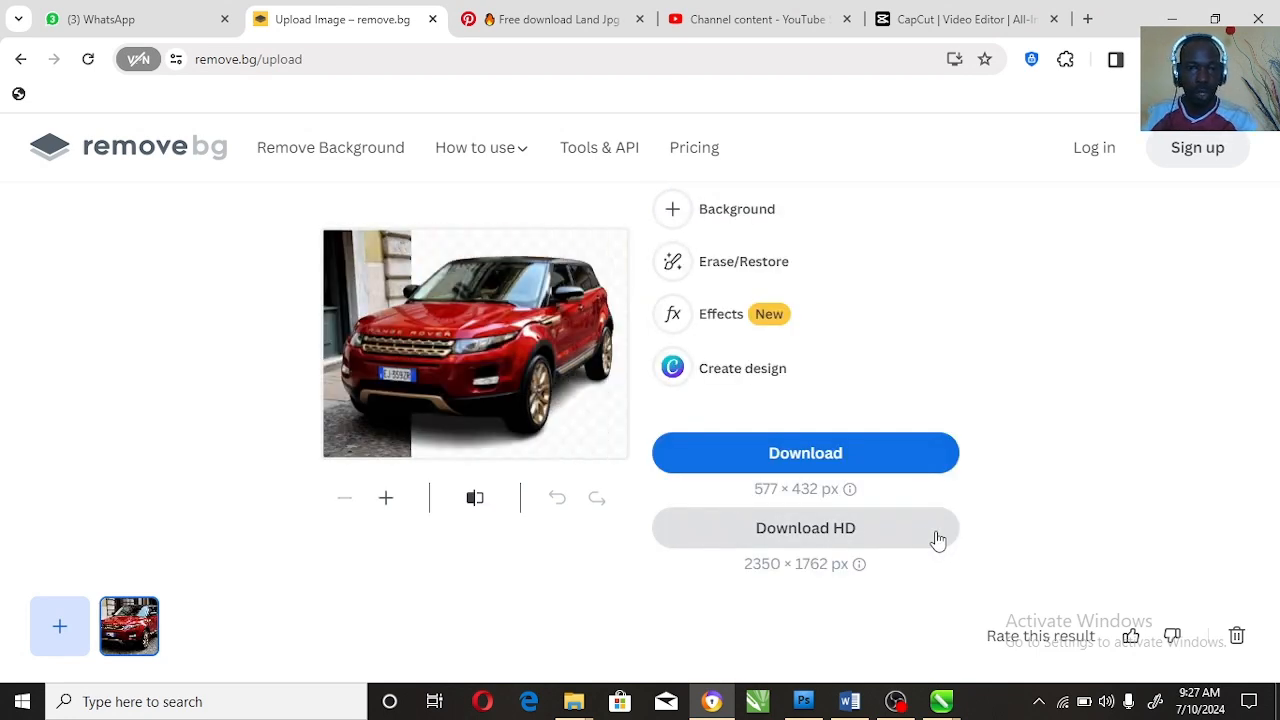
Step: Download the Range Rover cutout at 577 × 432 px and copy the newest removebg-preview PNG file from the Downloads folder
left_click(851, 460)
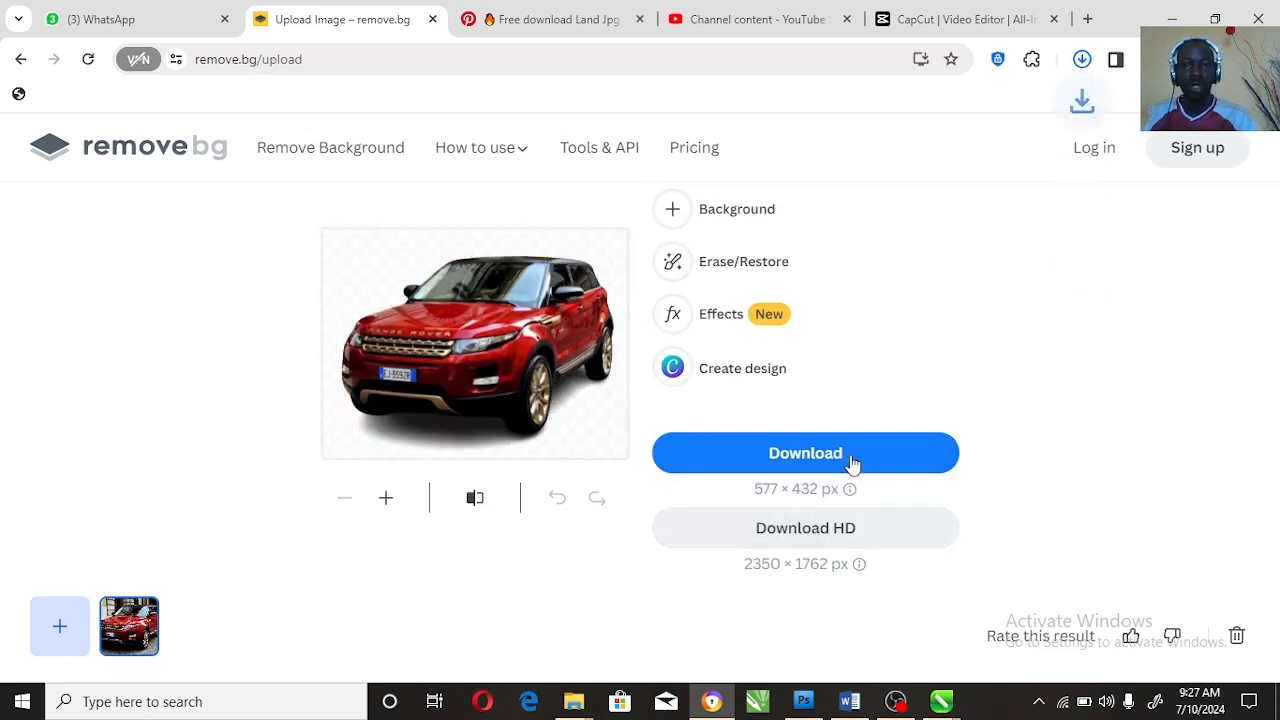
left_click(1081, 59)
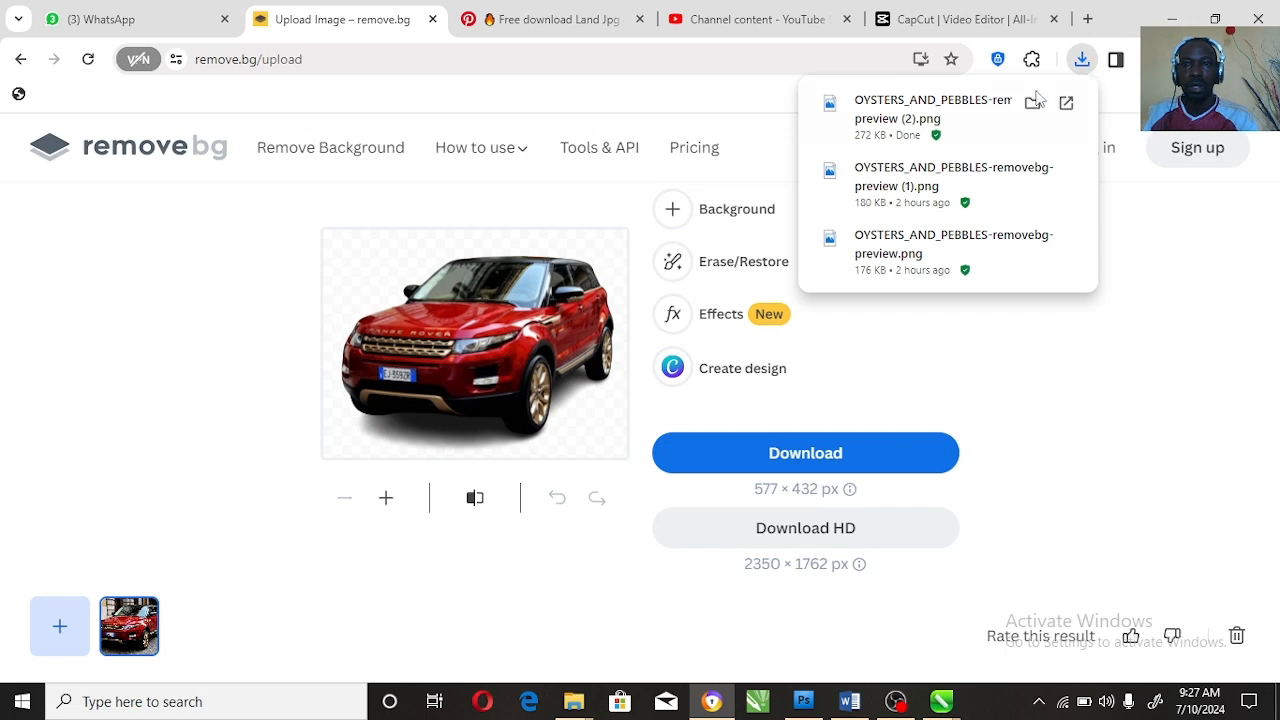
left_click(1034, 104)
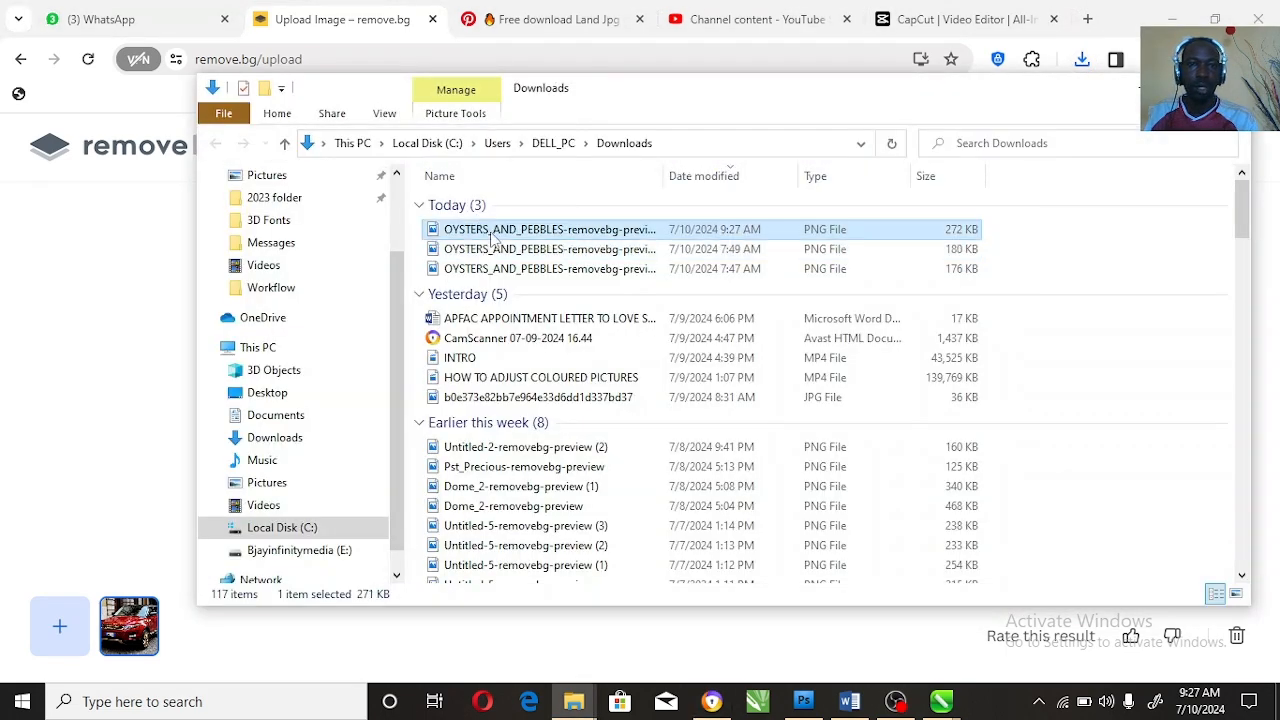
right_click(493, 236)
left_click(537, 569)
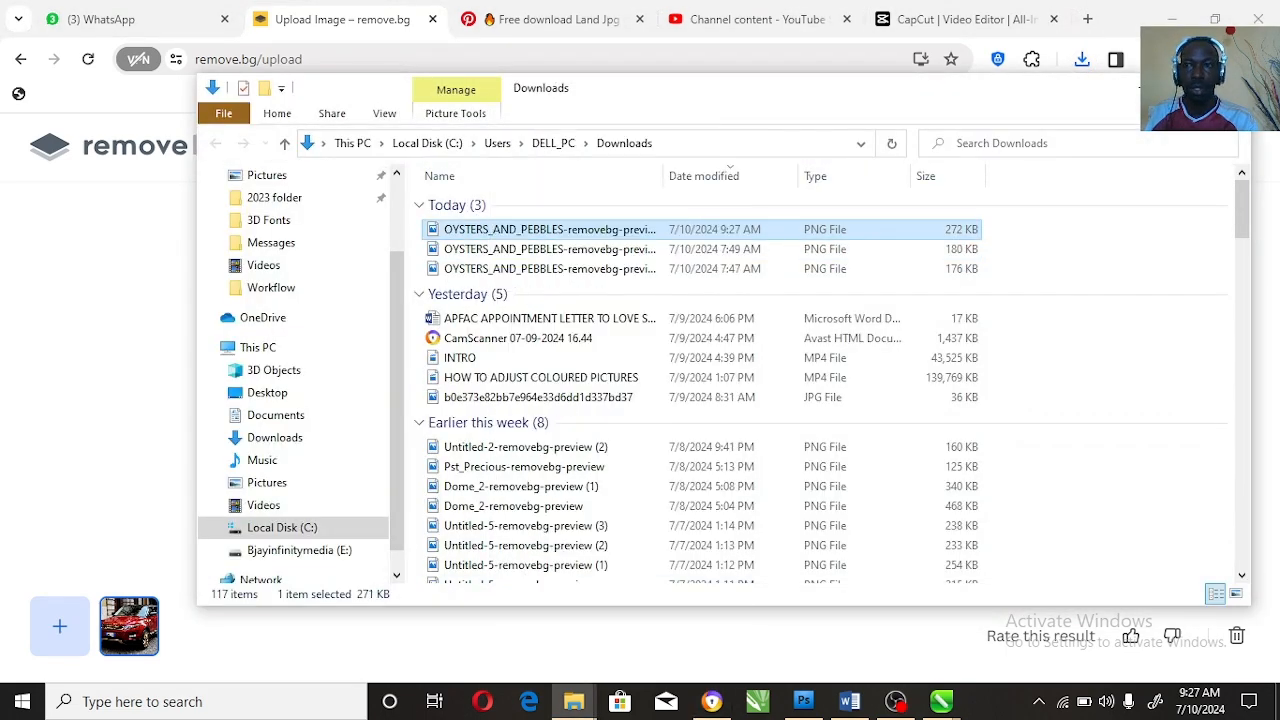
Step: Return to CorelDRAW and delete the smaller mirrored silver sedan from the second banner
left_click(941, 701)
key("Delete")
key("ctrl+z")
left_click(948, 435)
key("Delete")
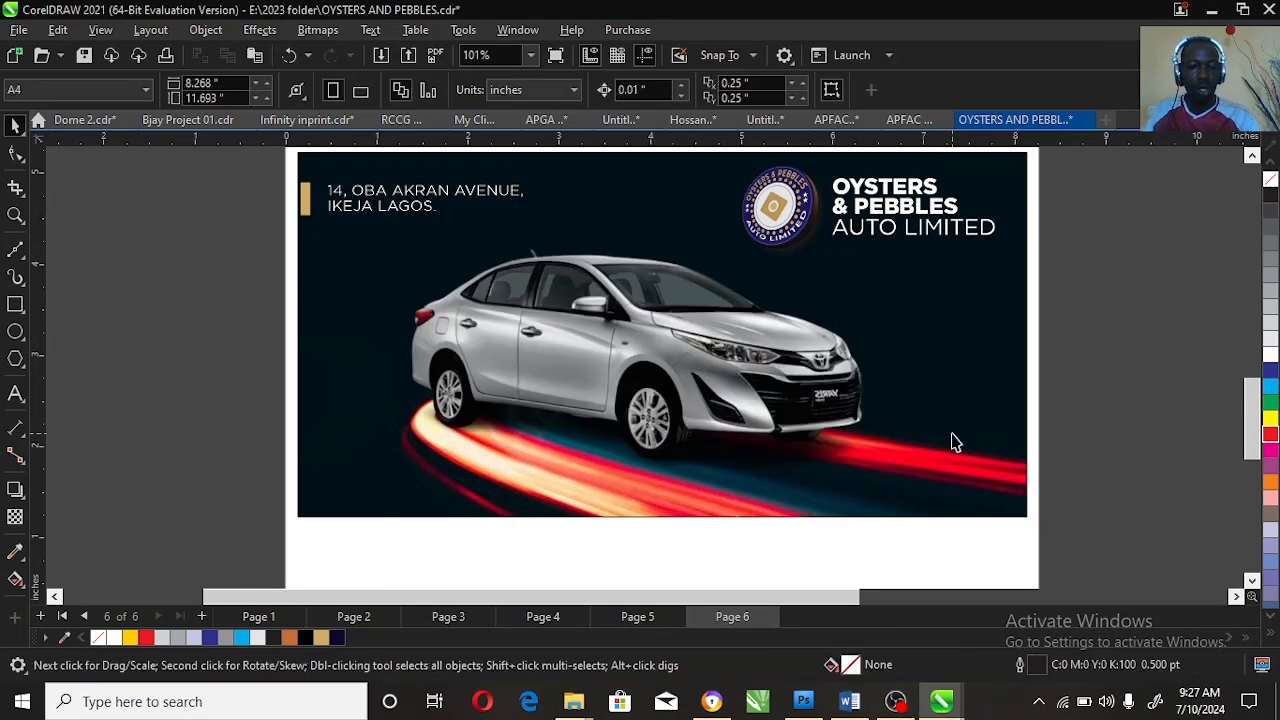
Step: Paste the Range Rover cutout into the second banner and scale it to about 3.9 inches wide over the sedan's front
key("ctrl+v")
left_click_drag(703, 197, 720, 303)
left_click_drag(1052, 490, 840, 360)
left_click_drag(776, 249, 920, 398)
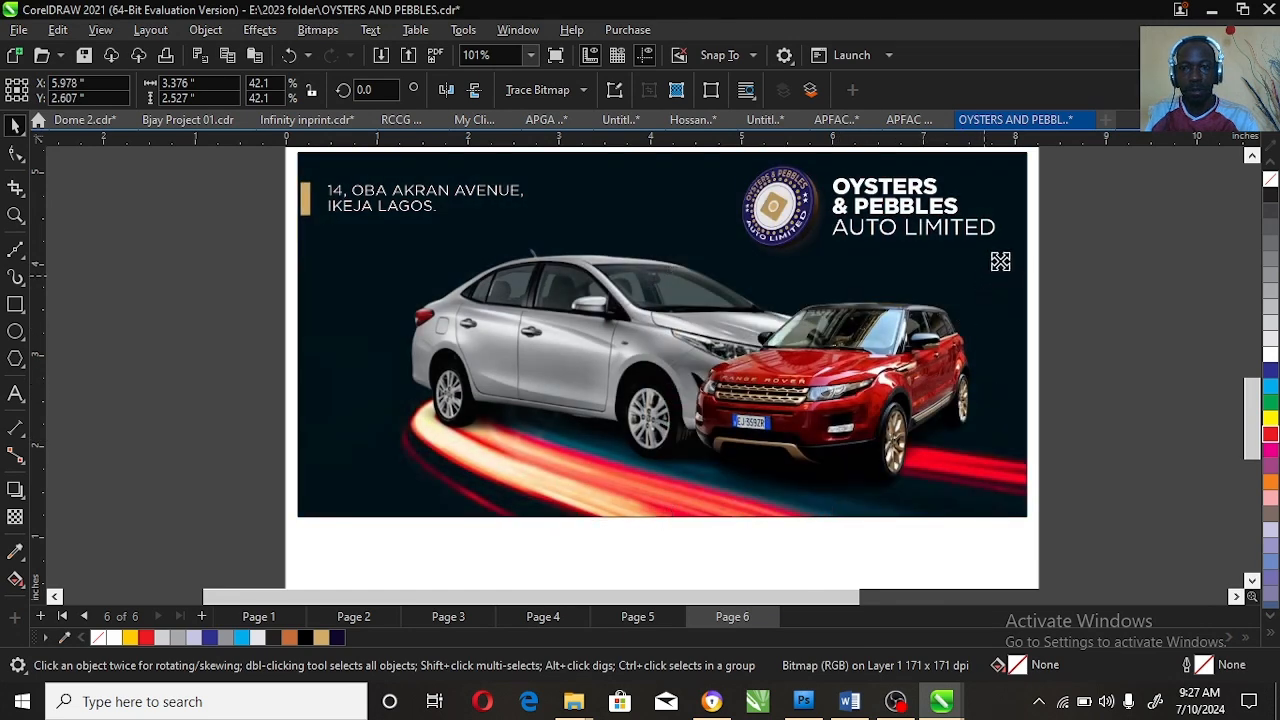
left_click_drag(993, 266, 1016, 250)
Step: Shrink the silver sedan to about 3.4 inches wide and move it behind the Range Rover toward the banner's right edge
left_click(462, 320)
left_click_drag(391, 229, 476, 273)
left_click_drag(591, 337, 940, 418)
Step: Enlarge the Range Rover to about 4.59 inches wide in the banner's left half and bring the sedan in beside it
left_click(838, 294)
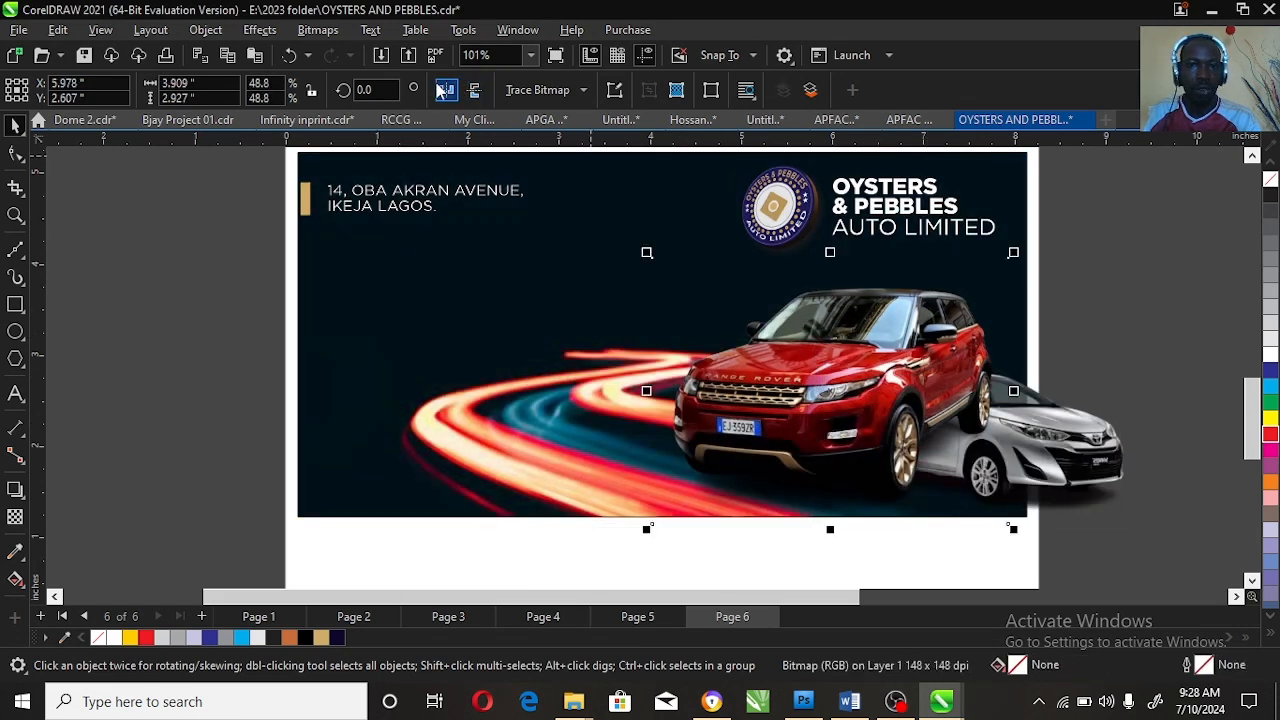
left_click_drag(761, 394, 515, 395)
left_click_drag(773, 255, 814, 230)
left_click_drag(695, 373, 656, 328)
left_click_drag(961, 420, 768, 406)
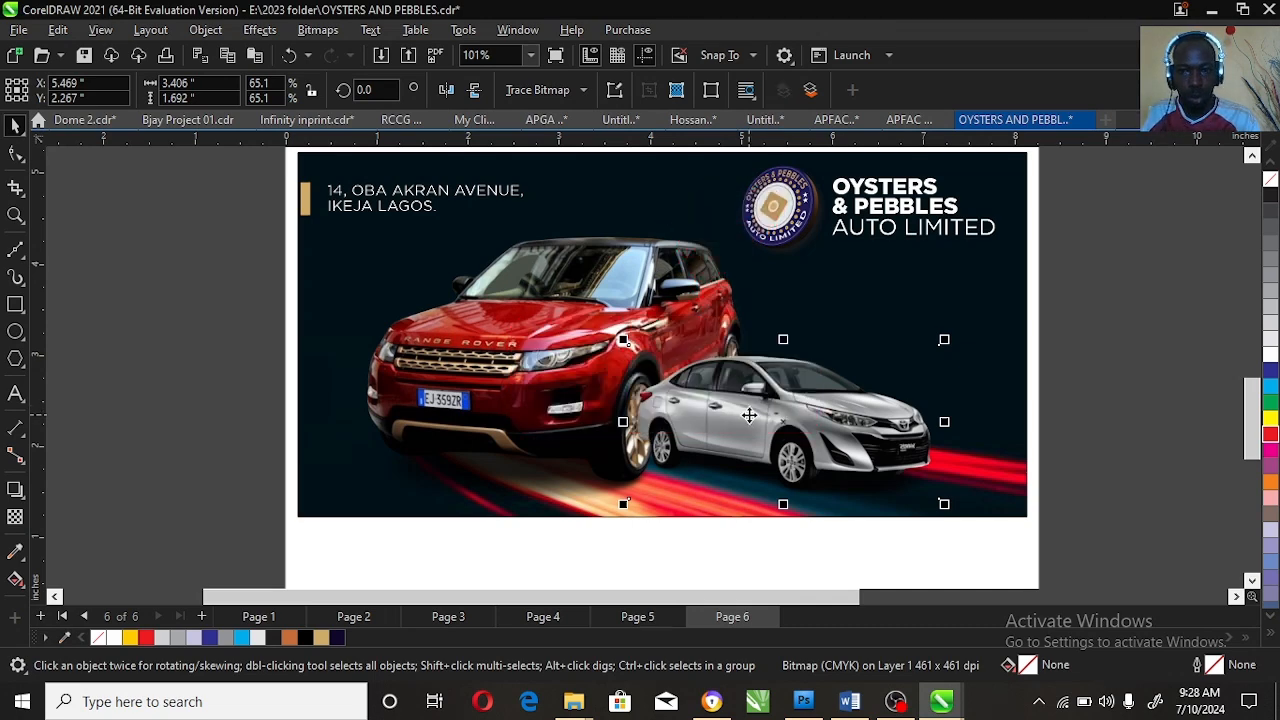
Step: Enlarge the sedan to about 4.29 inches wide and shift both cars until they sit side by side on the light trail
left_click_drag(944, 339, 1026, 295)
left_click(480, 400)
left_click_drag(480, 400, 463, 428)
left_click(975, 418)
mouse_move(918, 425)
left_mouse_down()
mouse_move(913, 414)
mouse_move(937, 422)
left_mouse_up()
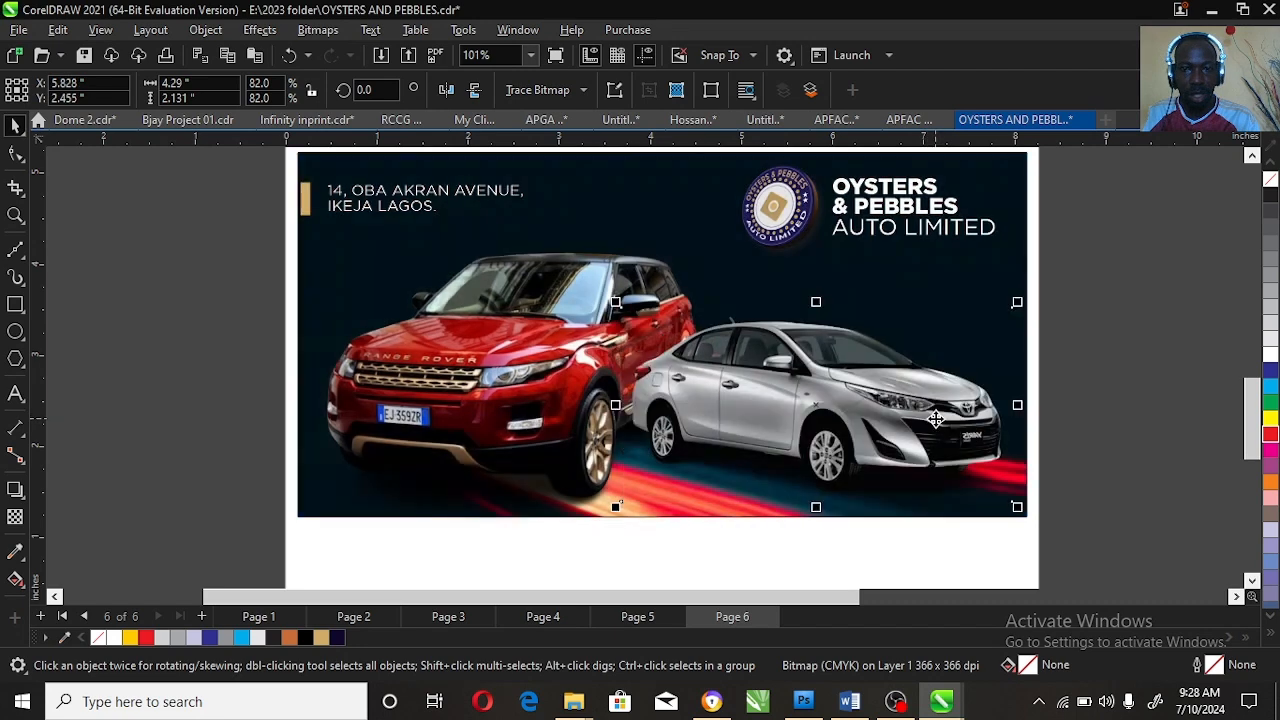
Step: Trim the Range Rover bitmap with the Shape tool so its lower edge ends at the banner's bottom edge
left_click(1060, 420)
left_click(500, 413)
left_click(15, 153)
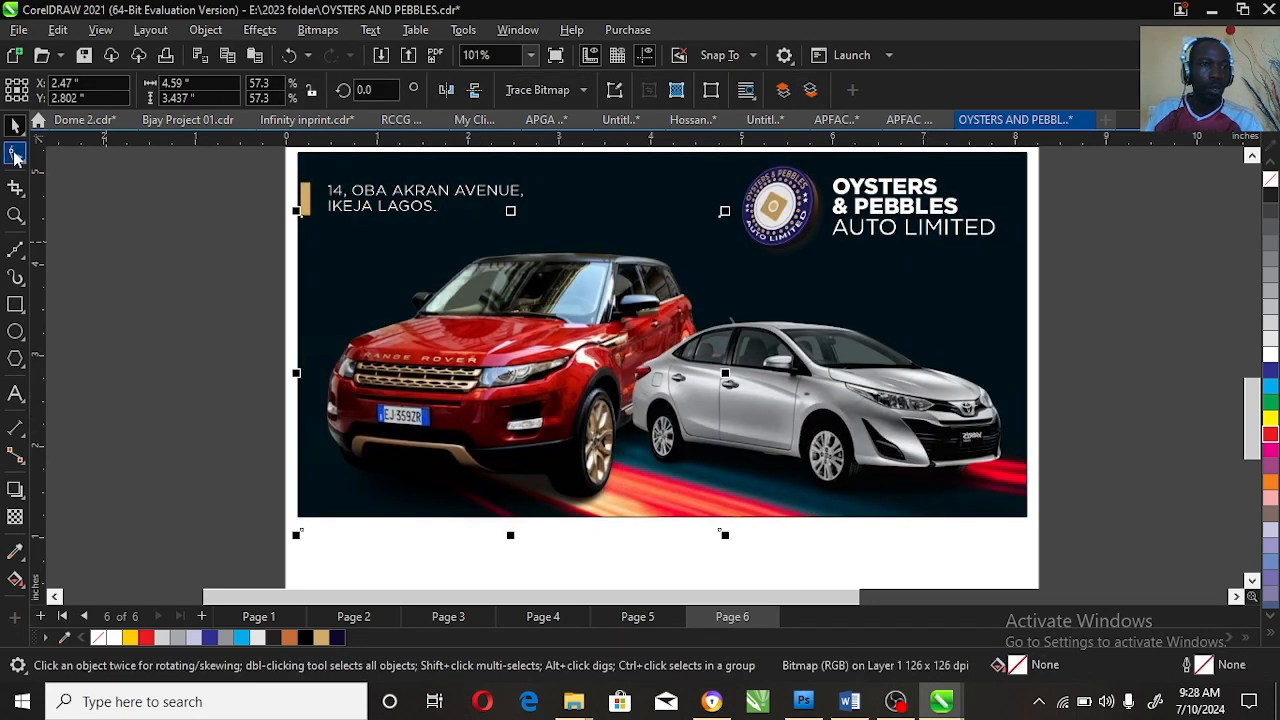
left_click_drag(262, 462, 724, 516)
key("space")
left_click(1088, 420)
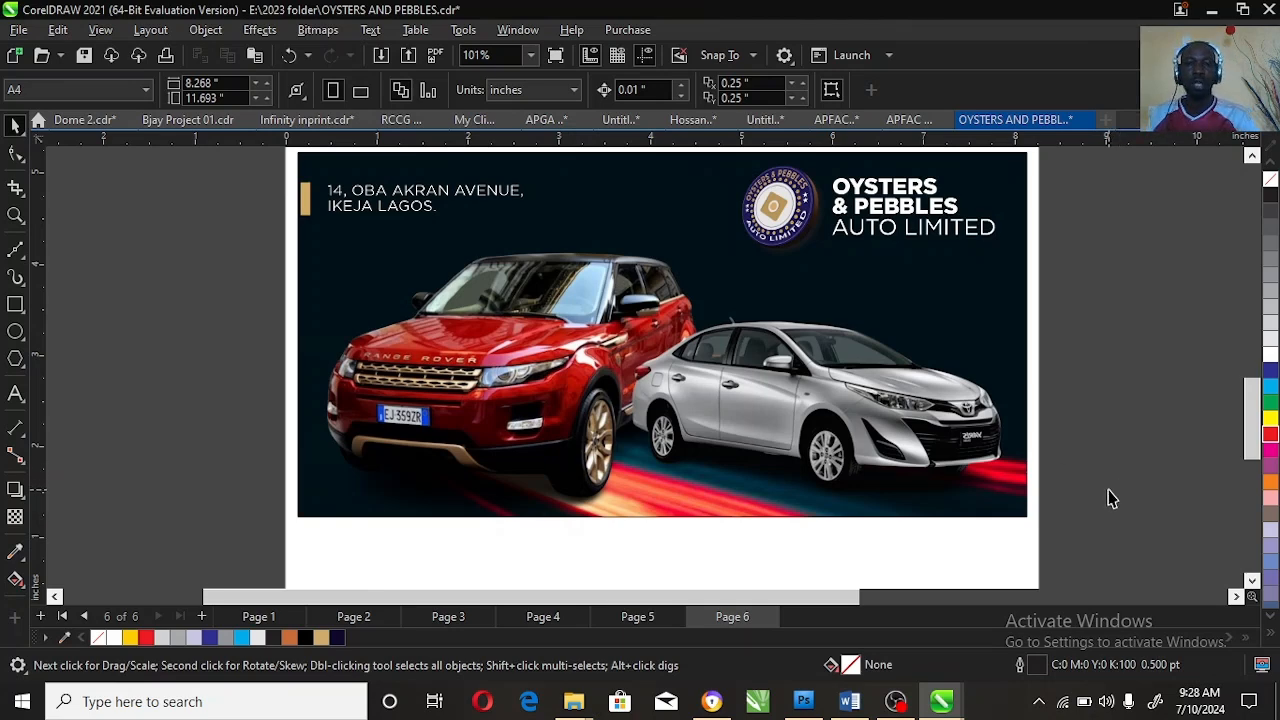
Step: Switch to Pinterest in the browser, return to the car search results, and search for "glow flare" instead
left_click(712, 701)
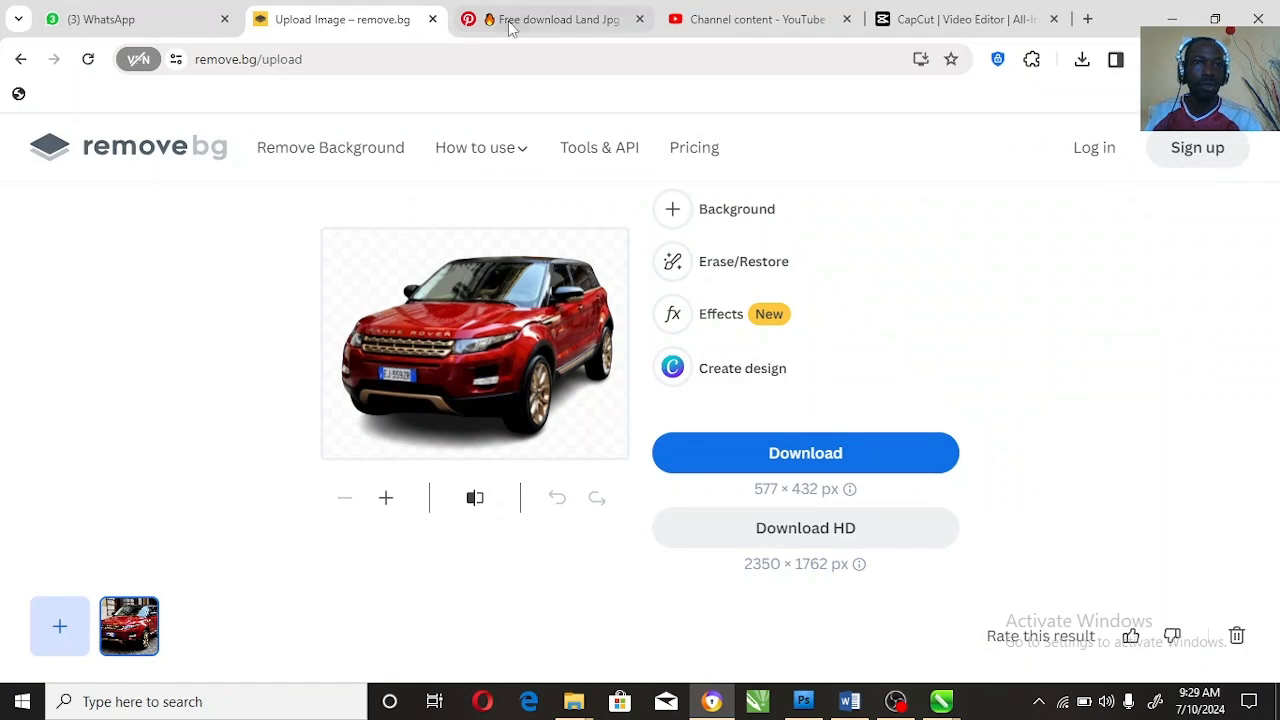
left_click(562, 19)
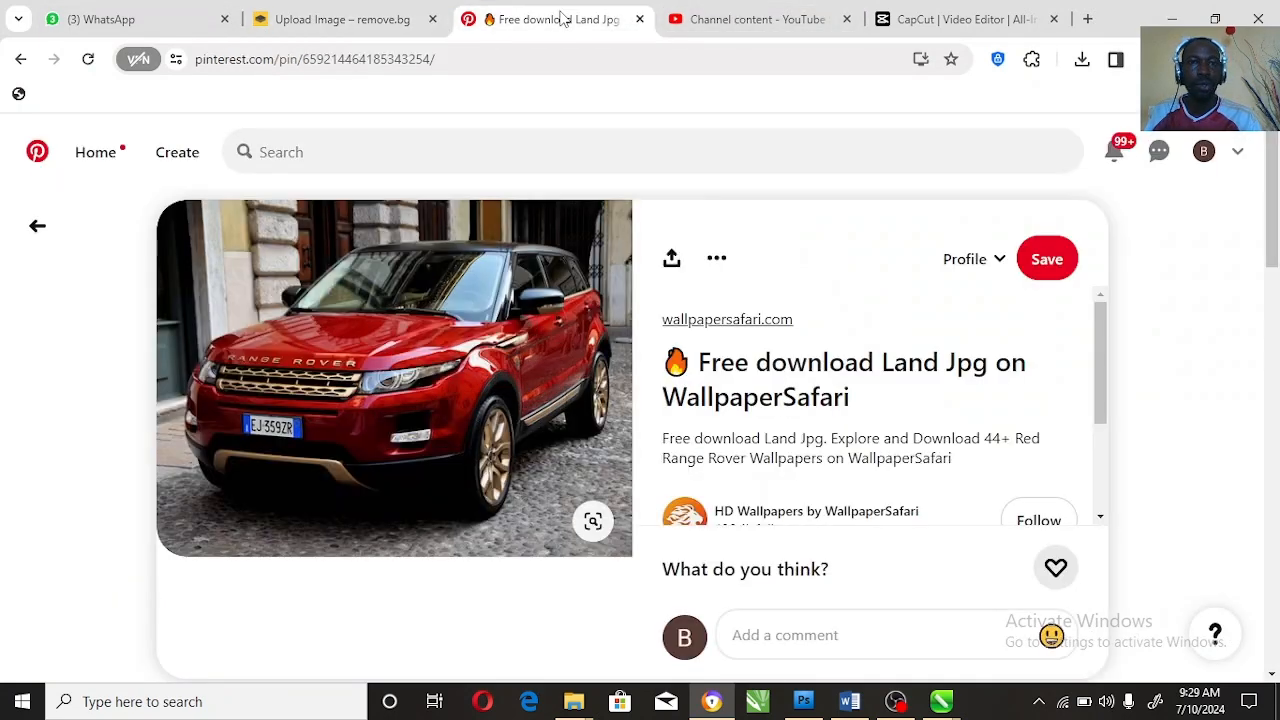
left_click(33, 228)
left_click(33, 228)
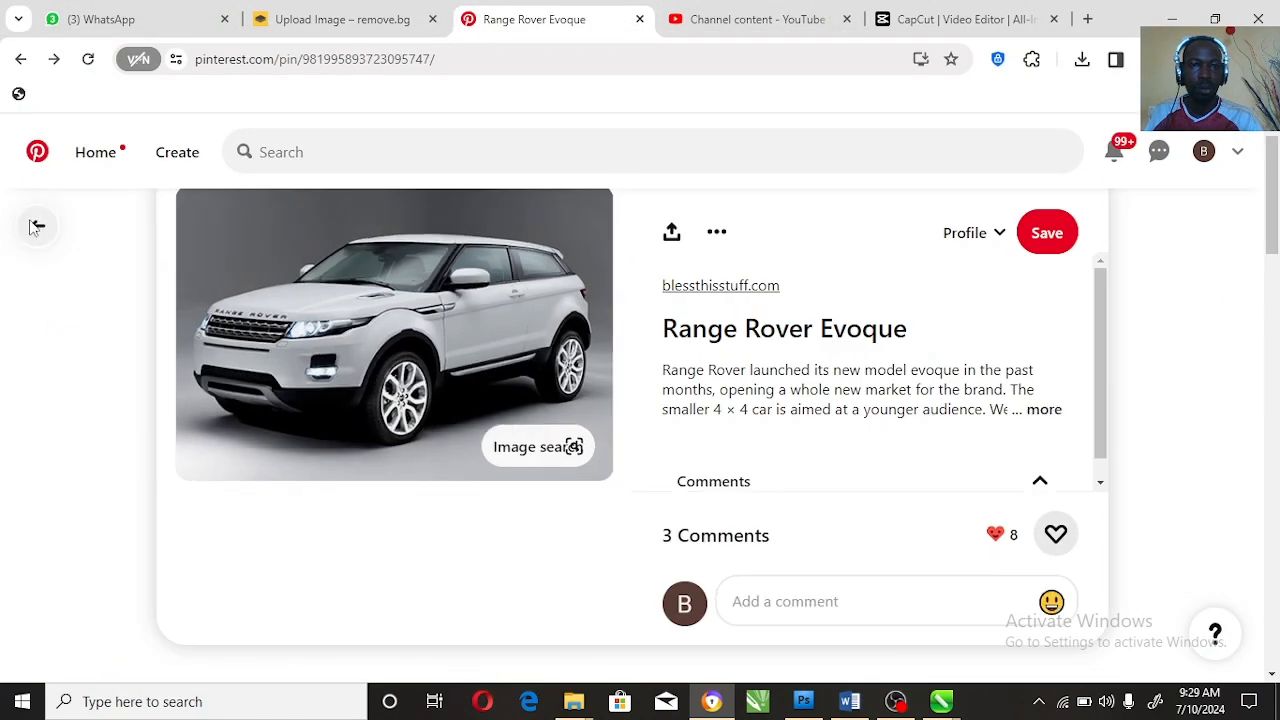
left_click(33, 228)
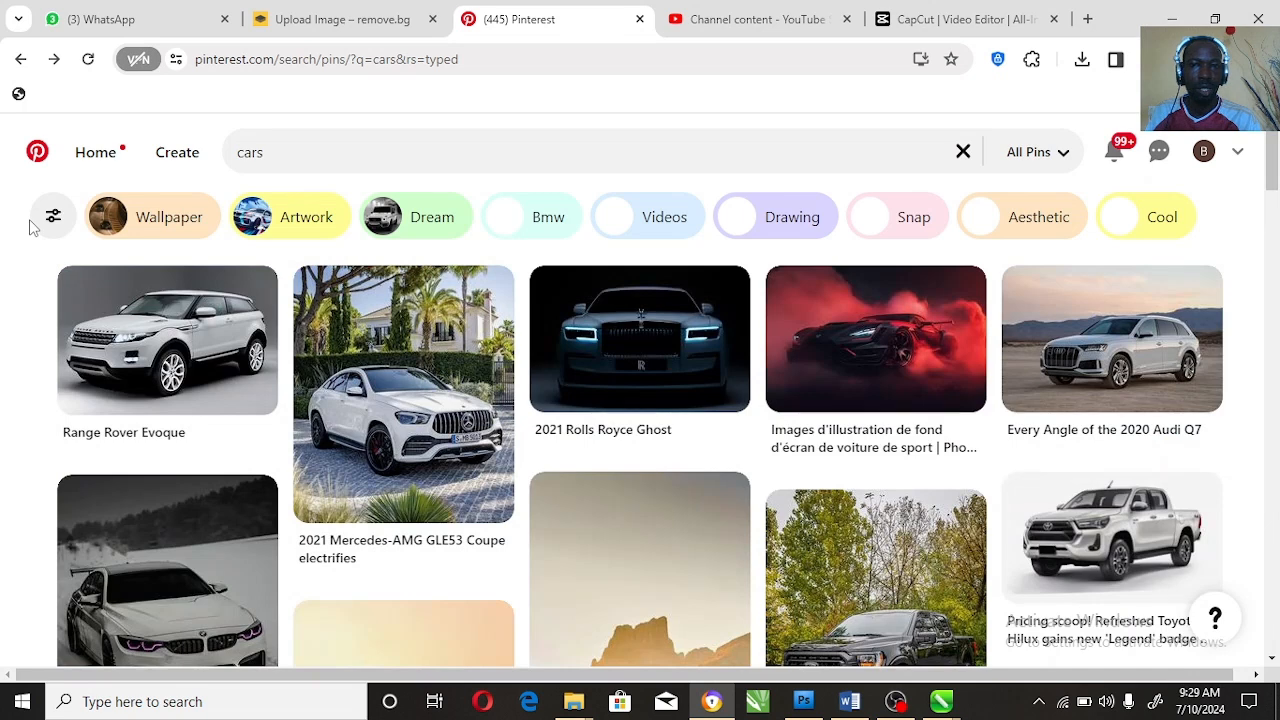
left_click(307, 158)
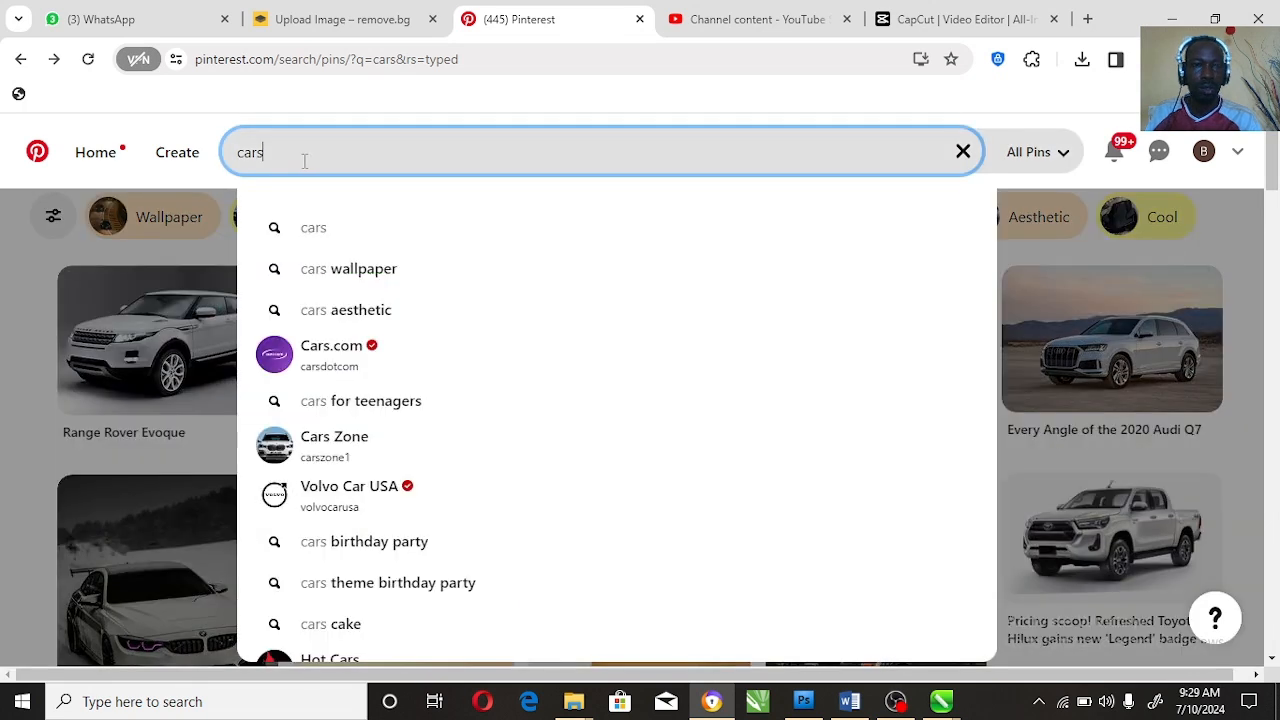
left_click_drag(308, 160, 218, 165)
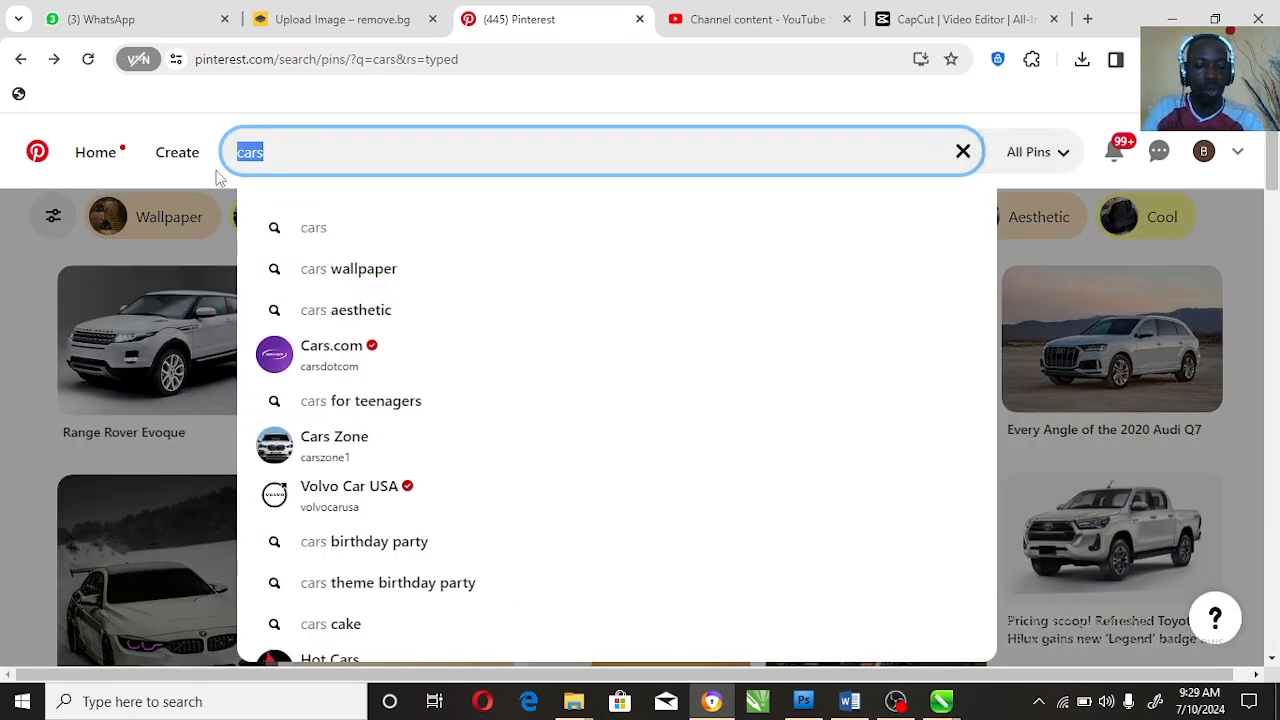
type("glow")
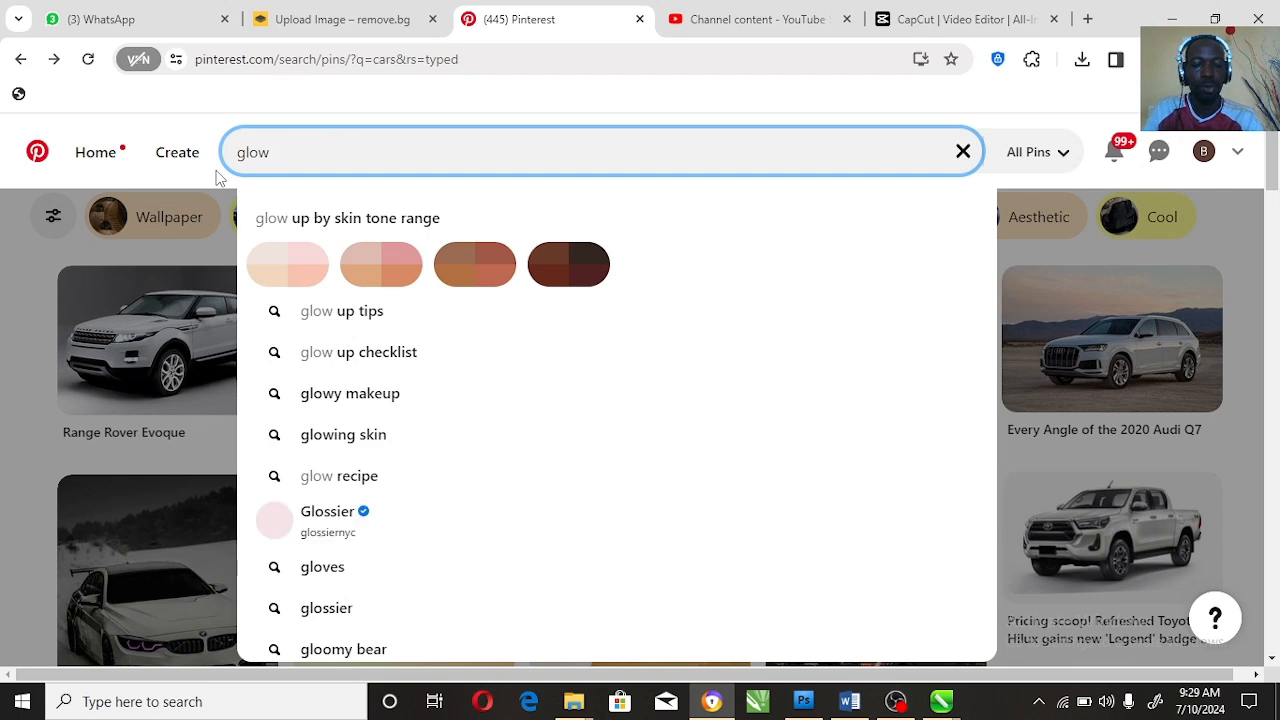
type(" flare")
key("Return")
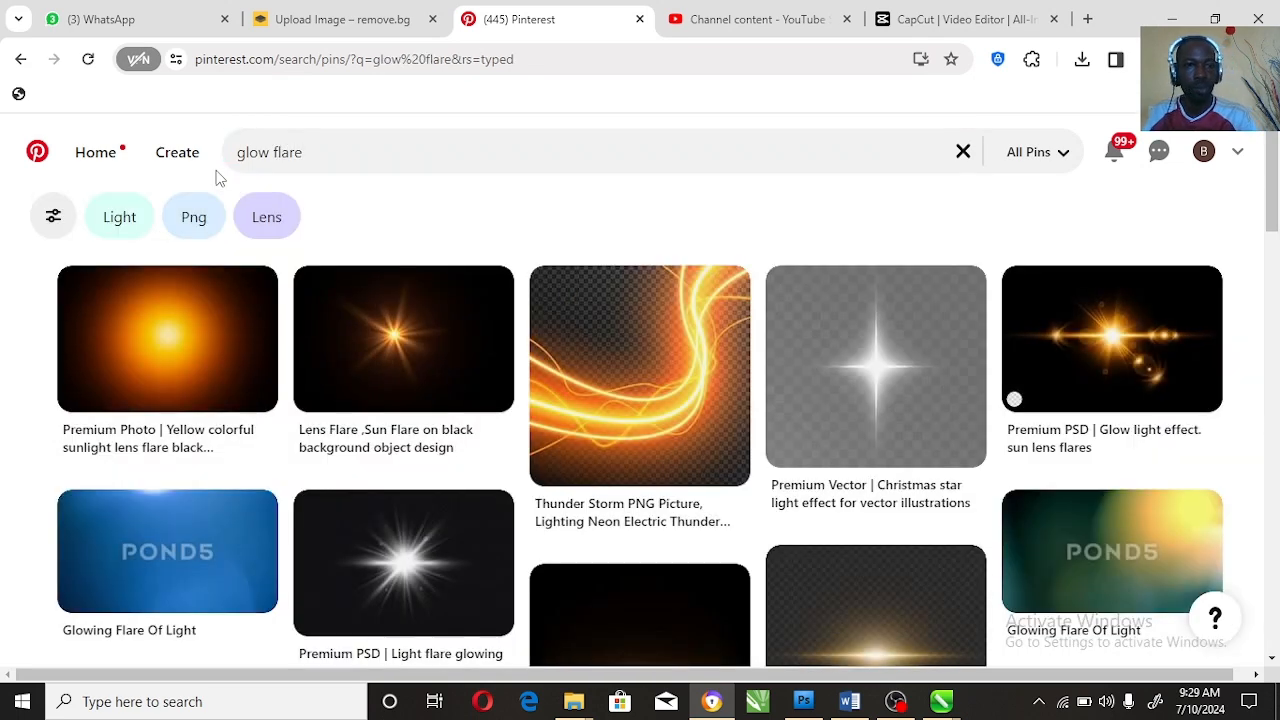
Step: Open the yellow lens flare pin, pick the related square orange glow on black, and copy its image
left_click(178, 363)
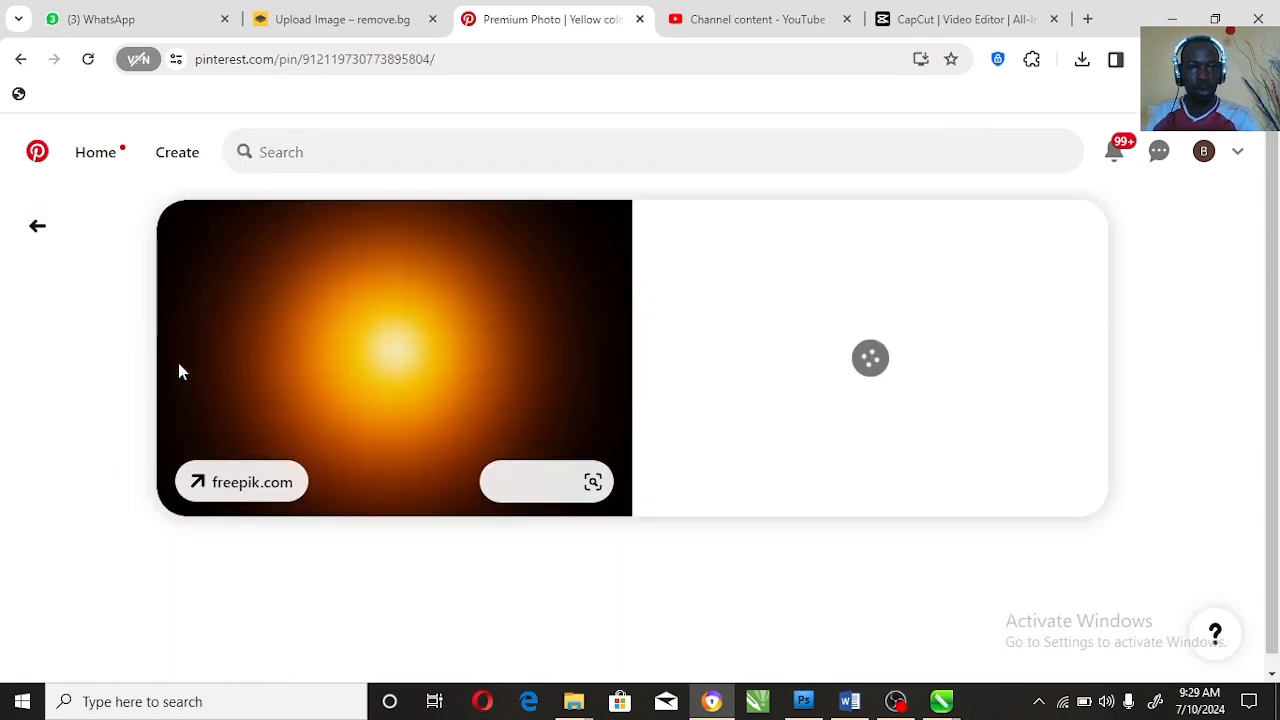
scroll(503, 424, "down", 5)
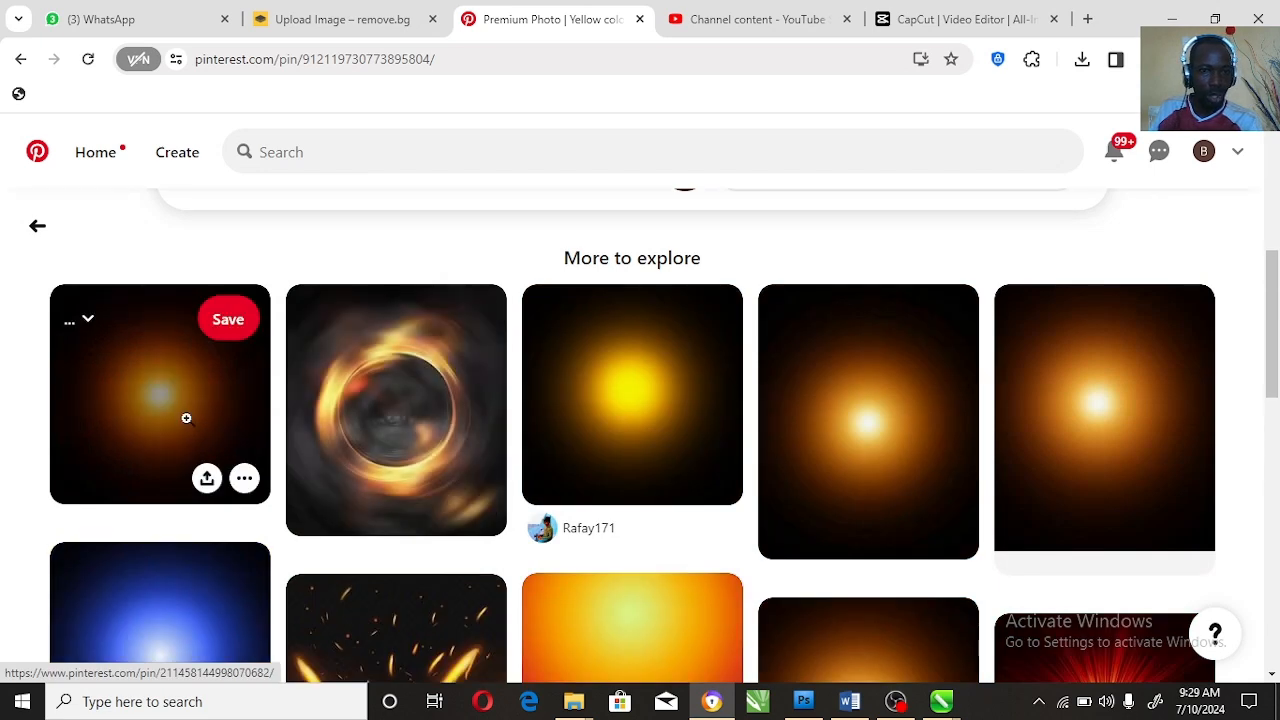
left_click(186, 416)
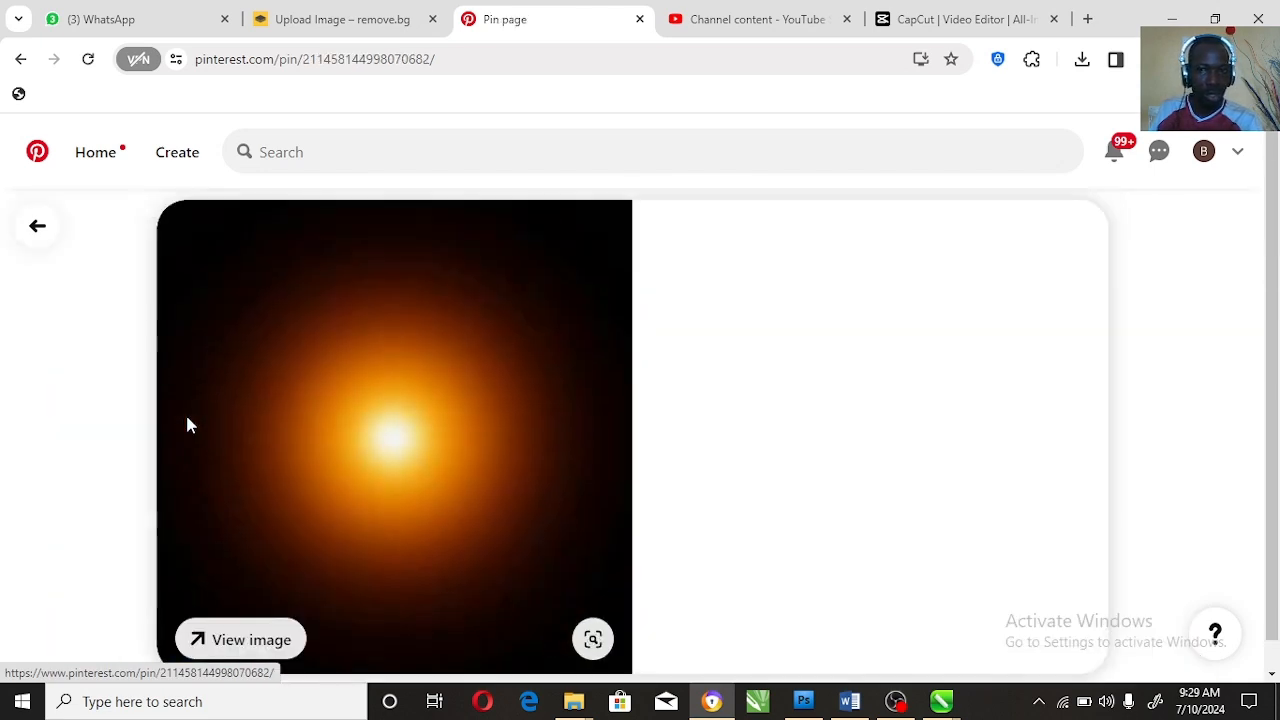
right_click(471, 482)
left_click(517, 368)
Step: Return to CorelDRAW, paste the orange glow image, and scale it to about 4.97 inches wide over the two cars
key("alt+Tab")
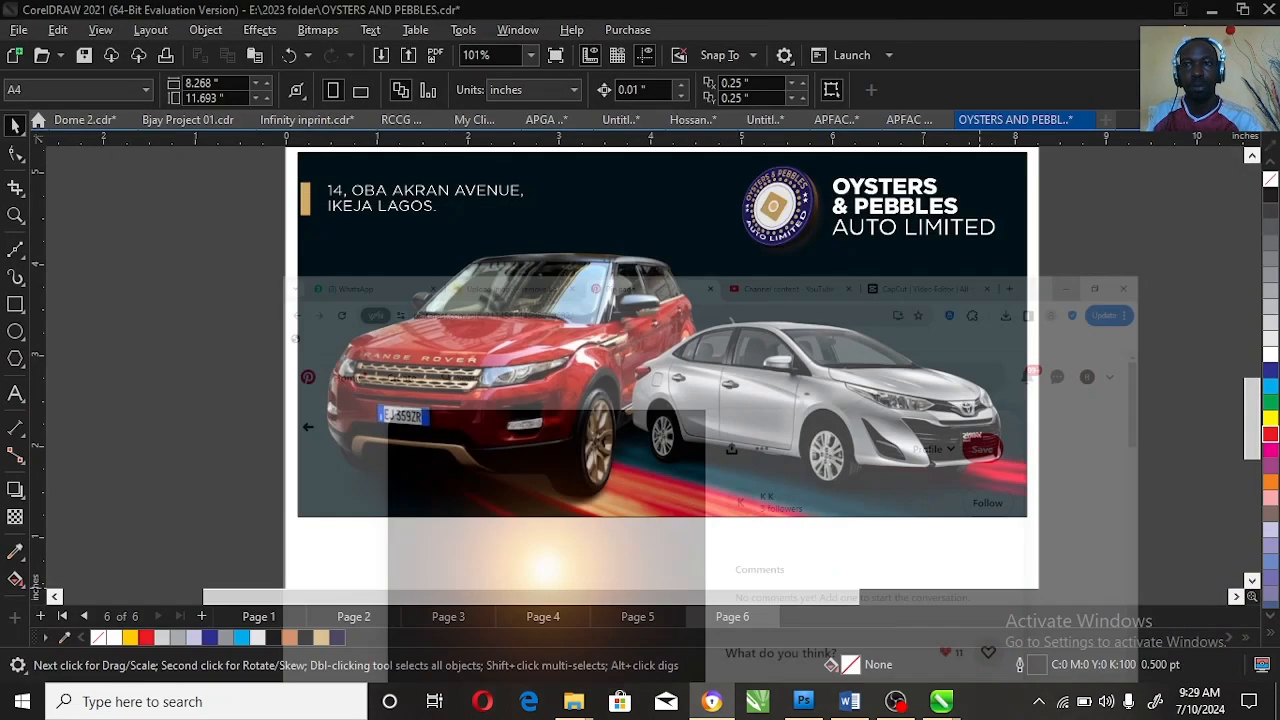
key("ctrl+v")
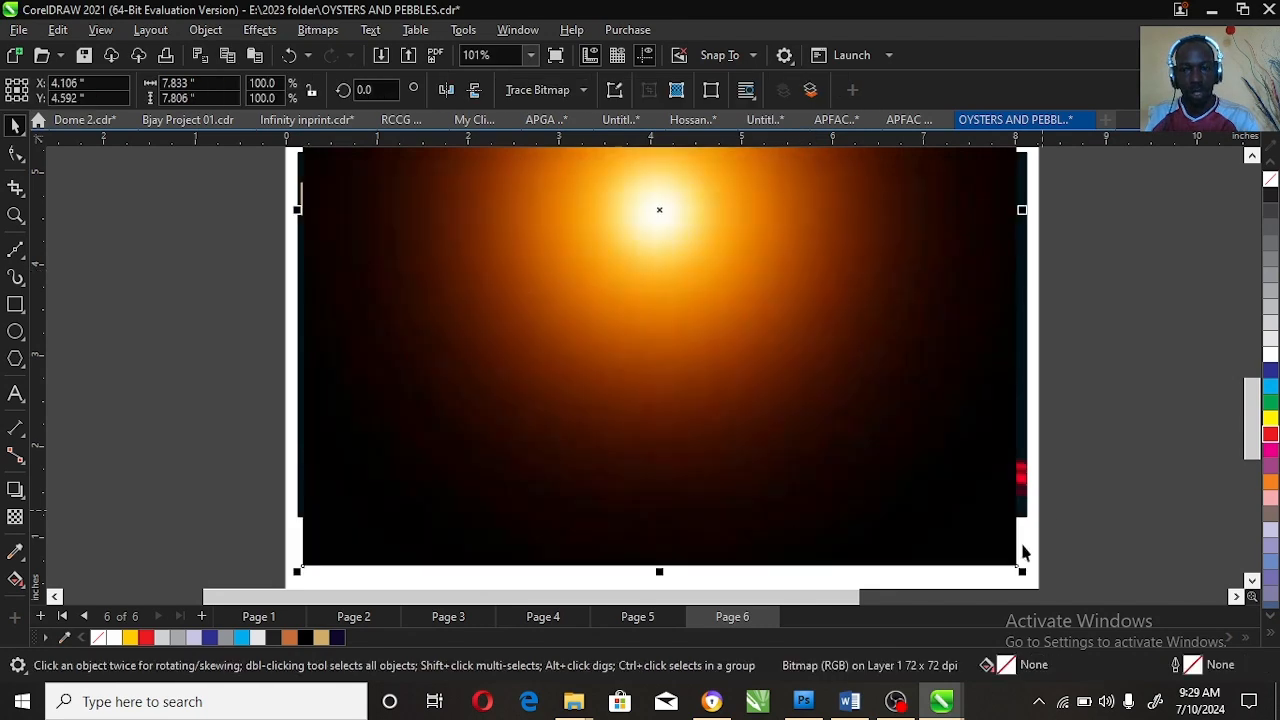
left_click_drag(1018, 568, 890, 441)
left_click_drag(716, 371, 731, 366)
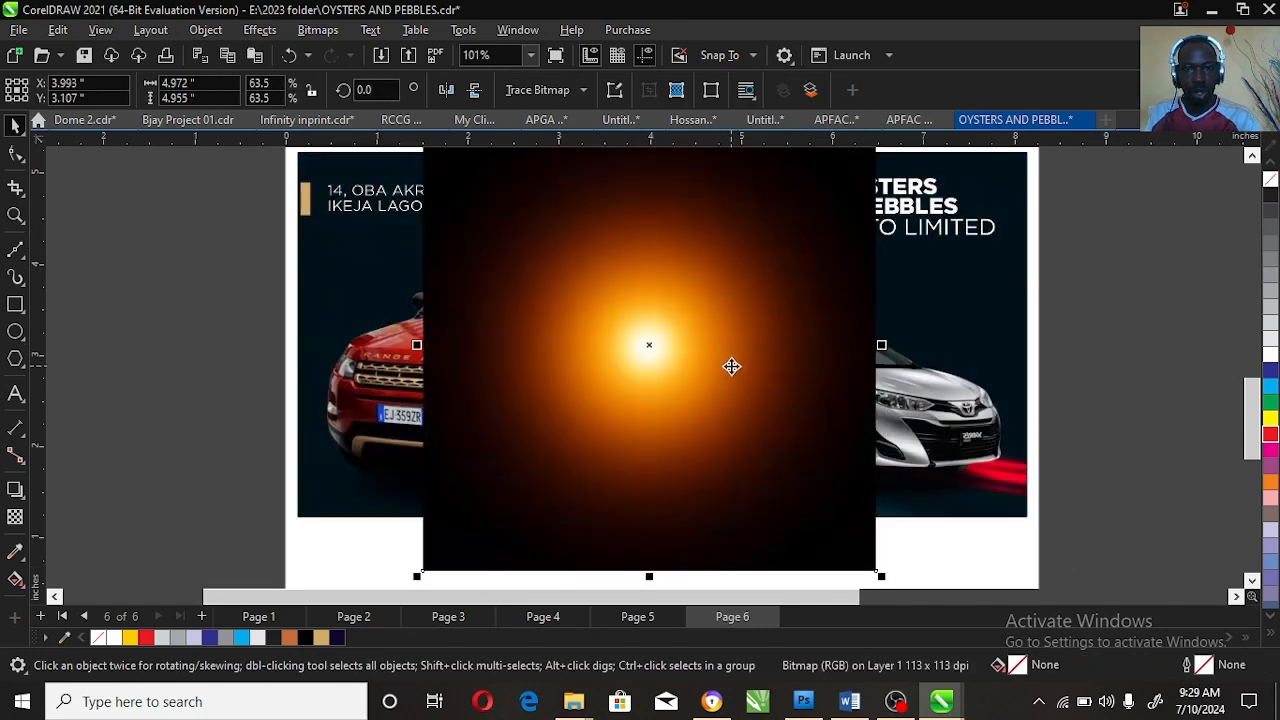
Step: Fade the glow image's lower and right edges to transparent with the Transparency tool
left_click(16, 517)
left_click_drag(648, 426, 643, 570)
key("space")
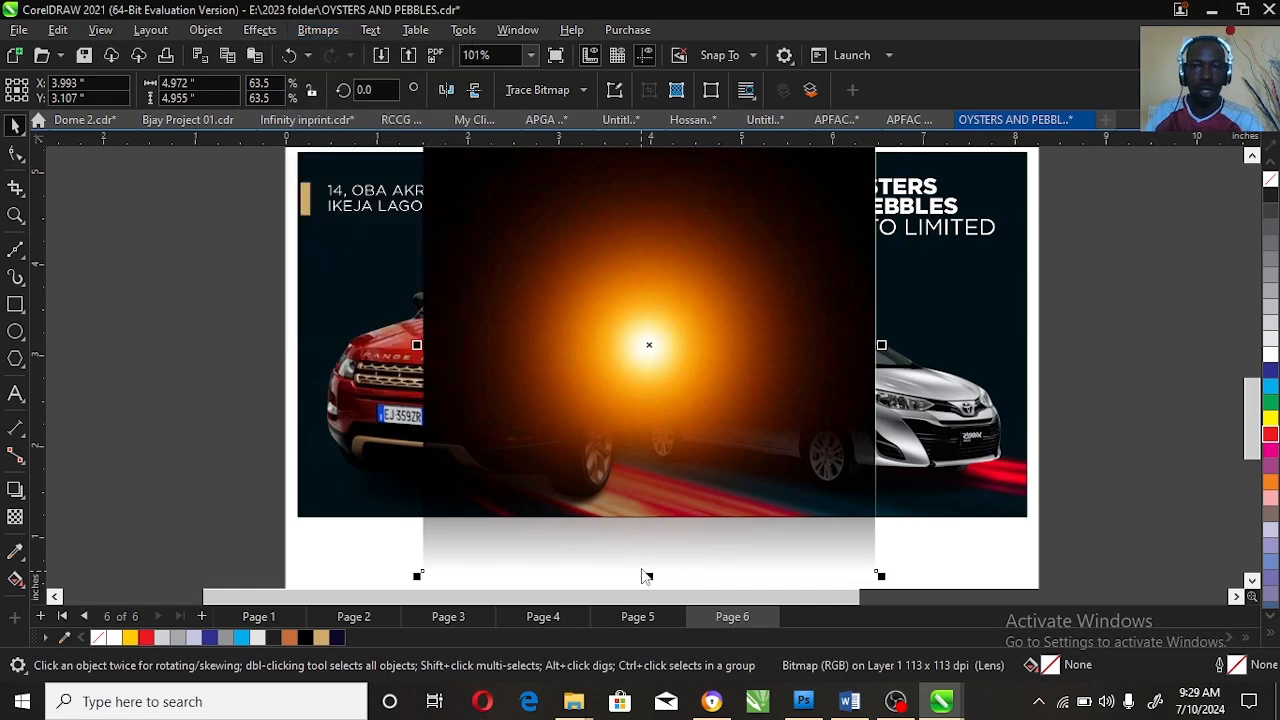
key("space")
left_click_drag(748, 354, 877, 347)
key("space")
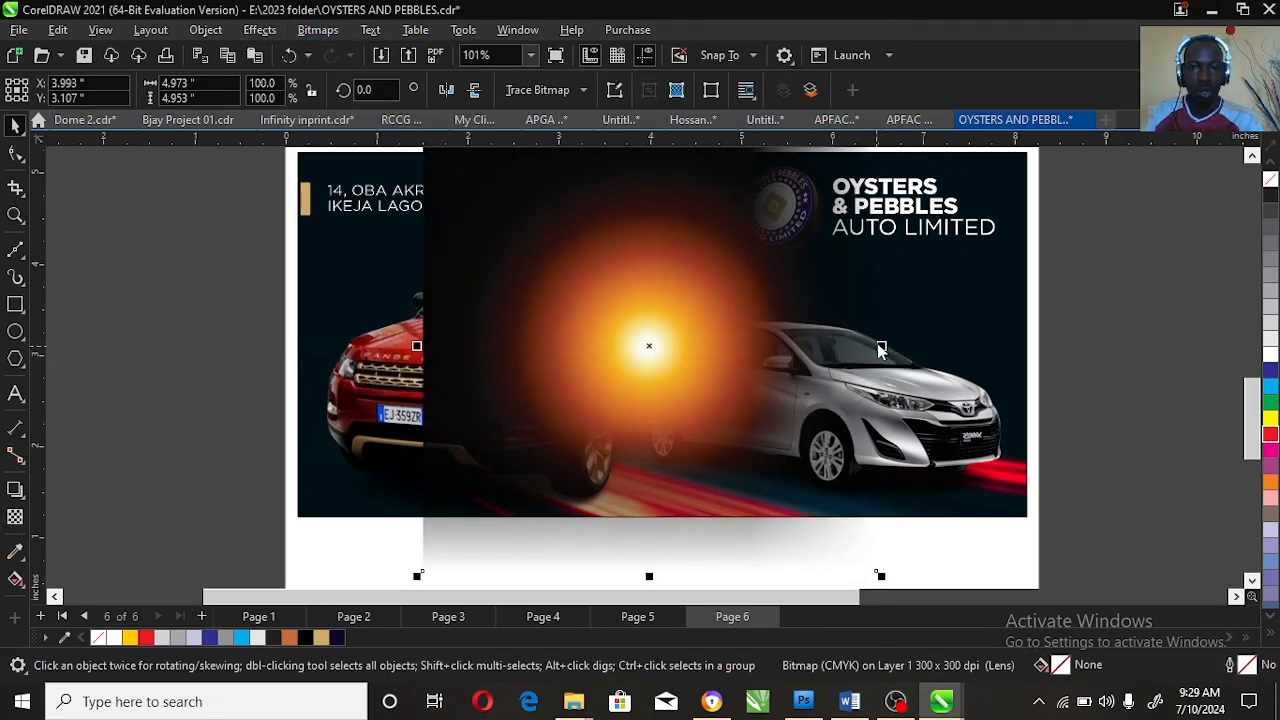
Step: Fade the glow image's left and upper edges to transparent and convert the result to a CMYK bitmap at 300 dpi
key("space")
left_click_drag(550, 350, 424, 349)
key("space")
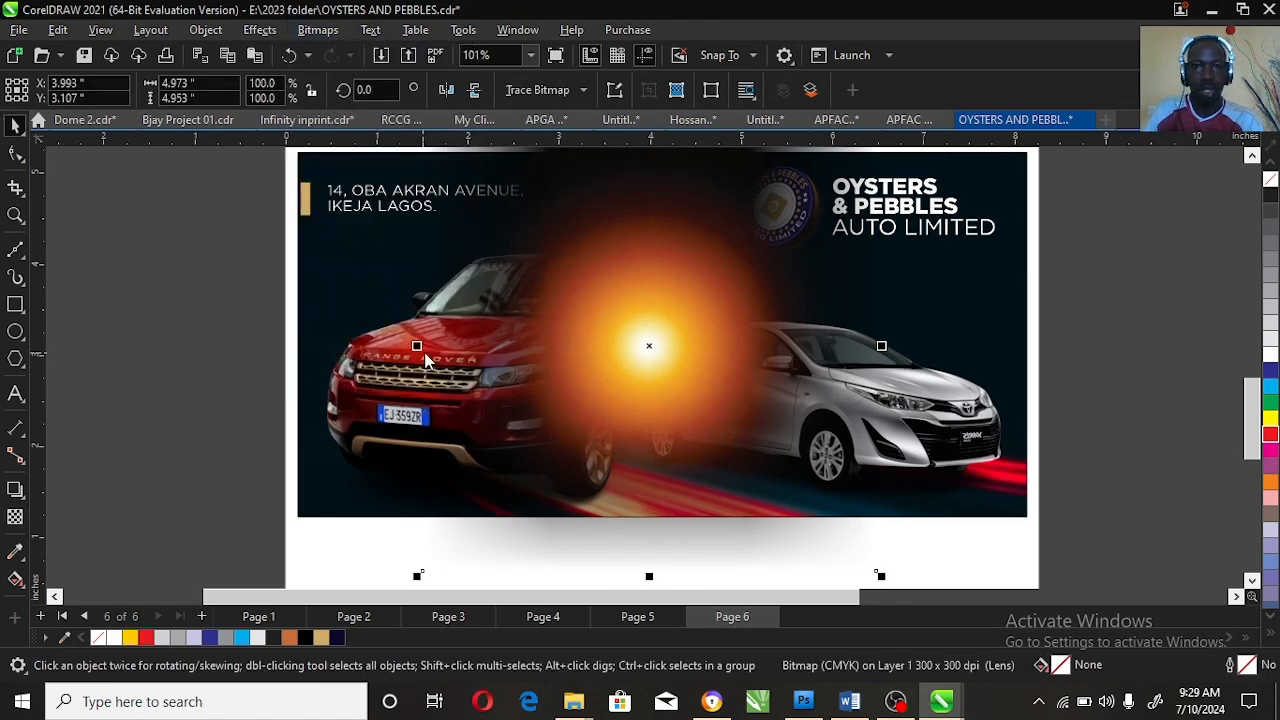
key("space")
left_click_drag(663, 251, 663, 177)
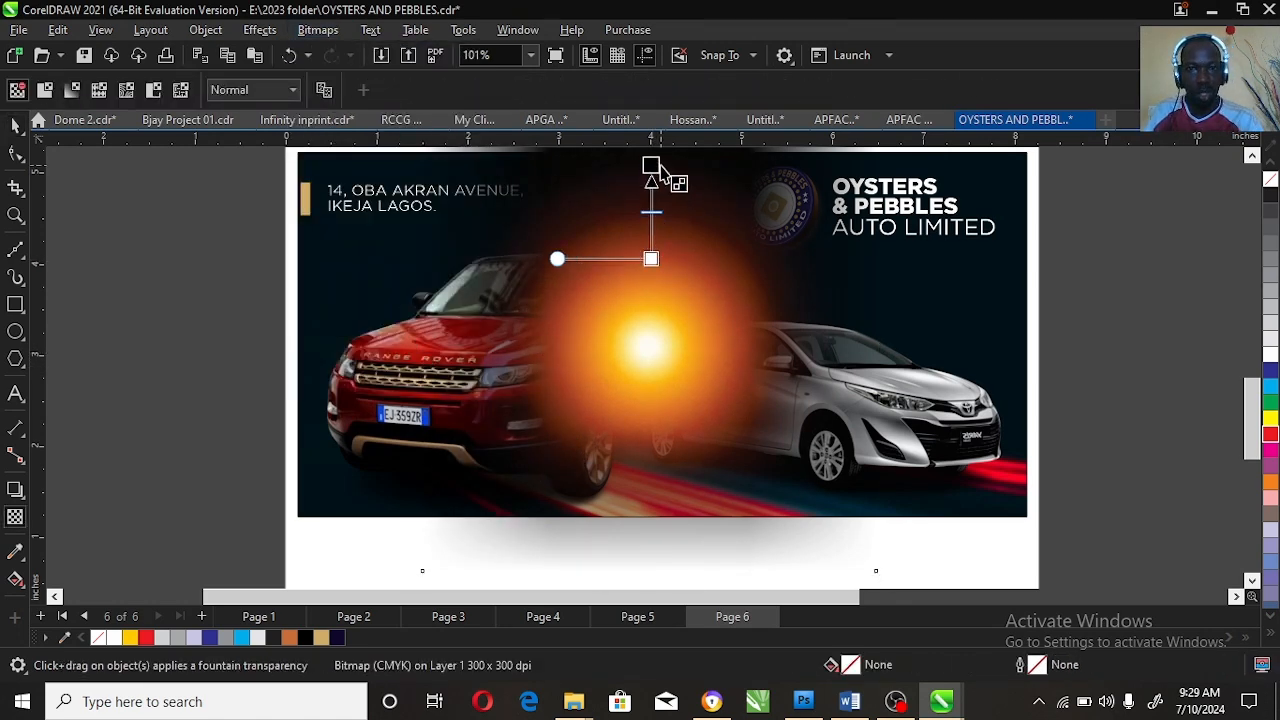
key("space")
key("alt+b")
key("c")
key("Return")
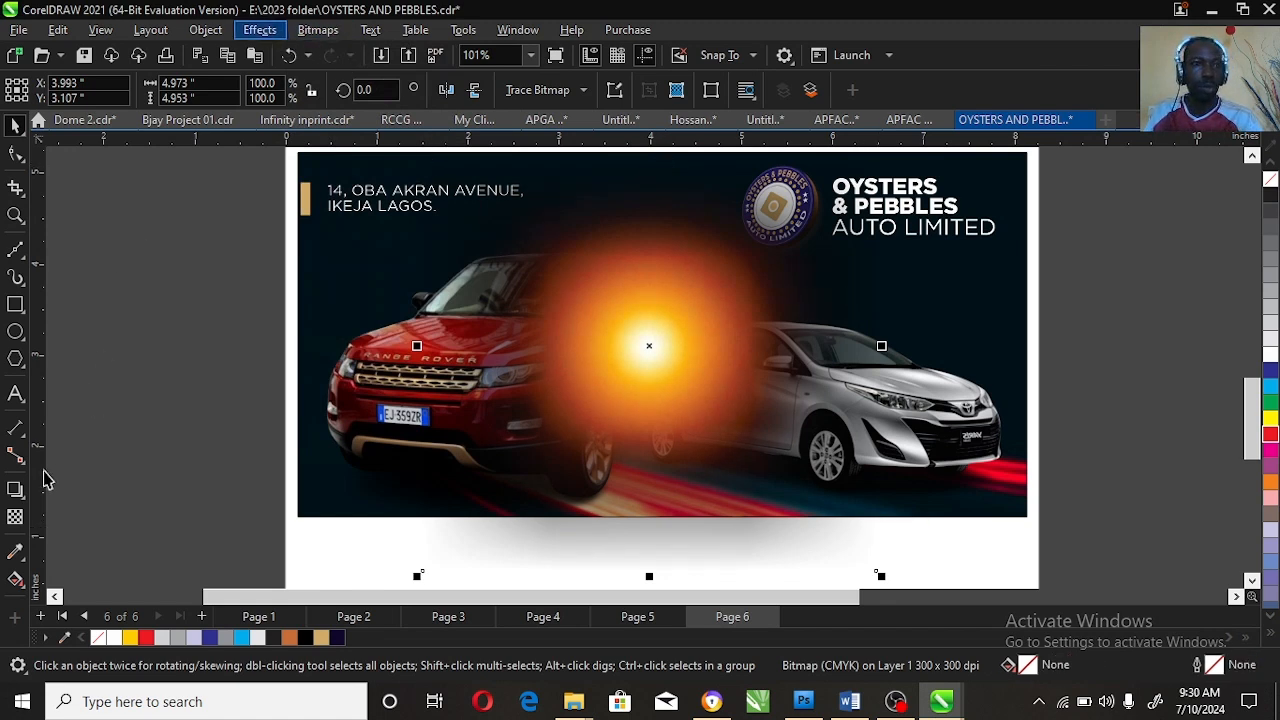
Step: Set the glow bitmap's transparency merge mode to Screen
left_click(16, 516)
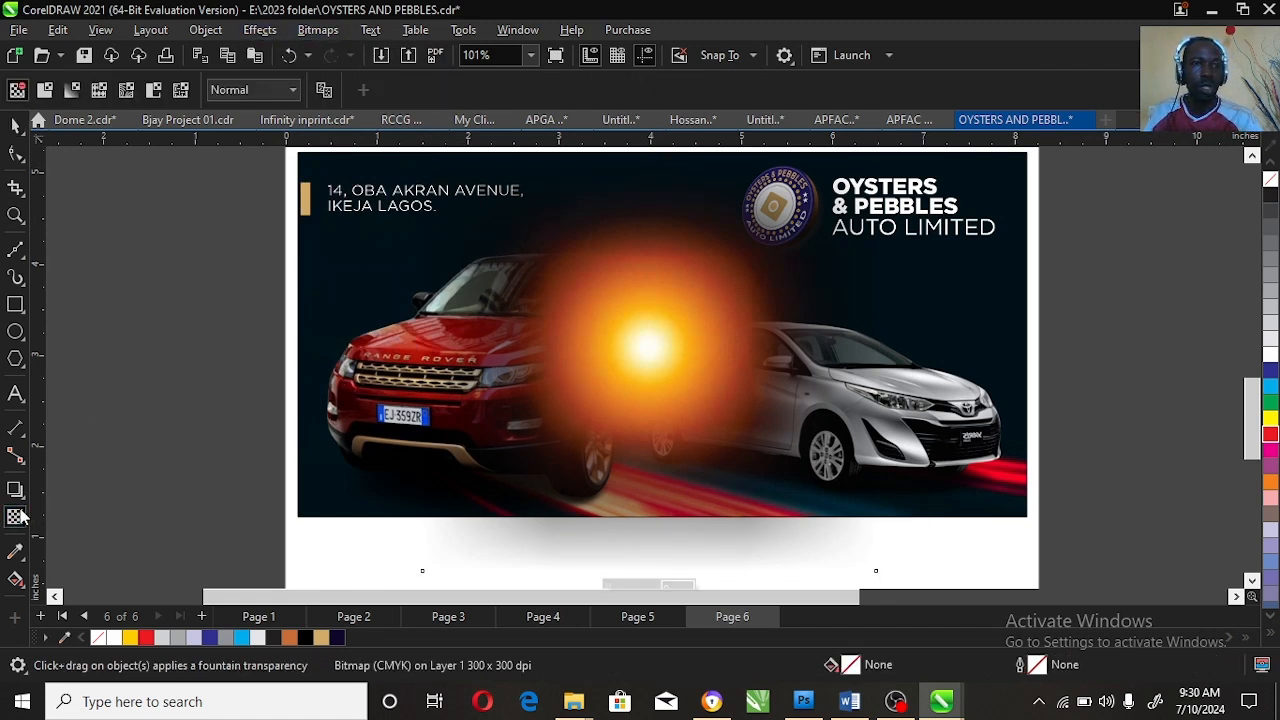
left_click(255, 89)
left_click(249, 450)
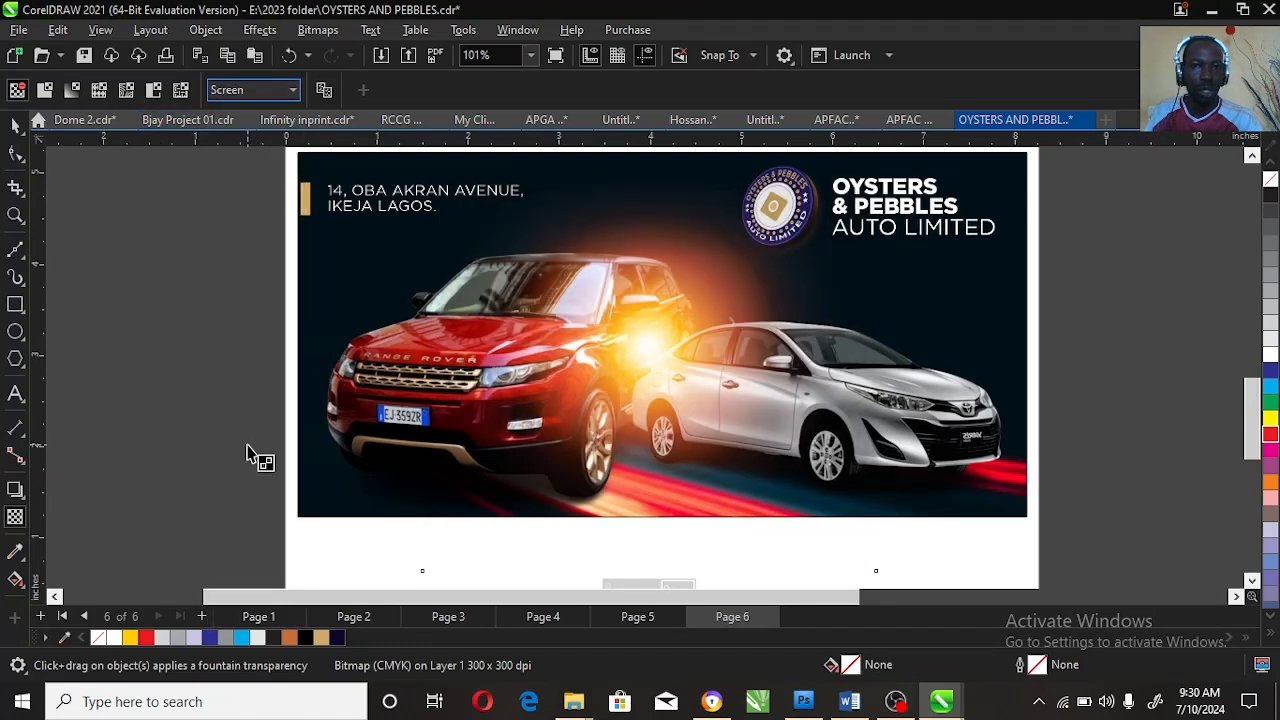
Step: Shrink the glow to about 2.87 inches wide between the two cars and place a duplicate outside the banner's right edge
left_click(14, 127)
left_click_drag(880, 576, 803, 500)
left_click_drag(648, 325, 645, 433)
left_click_drag(800, 582, 790, 562)
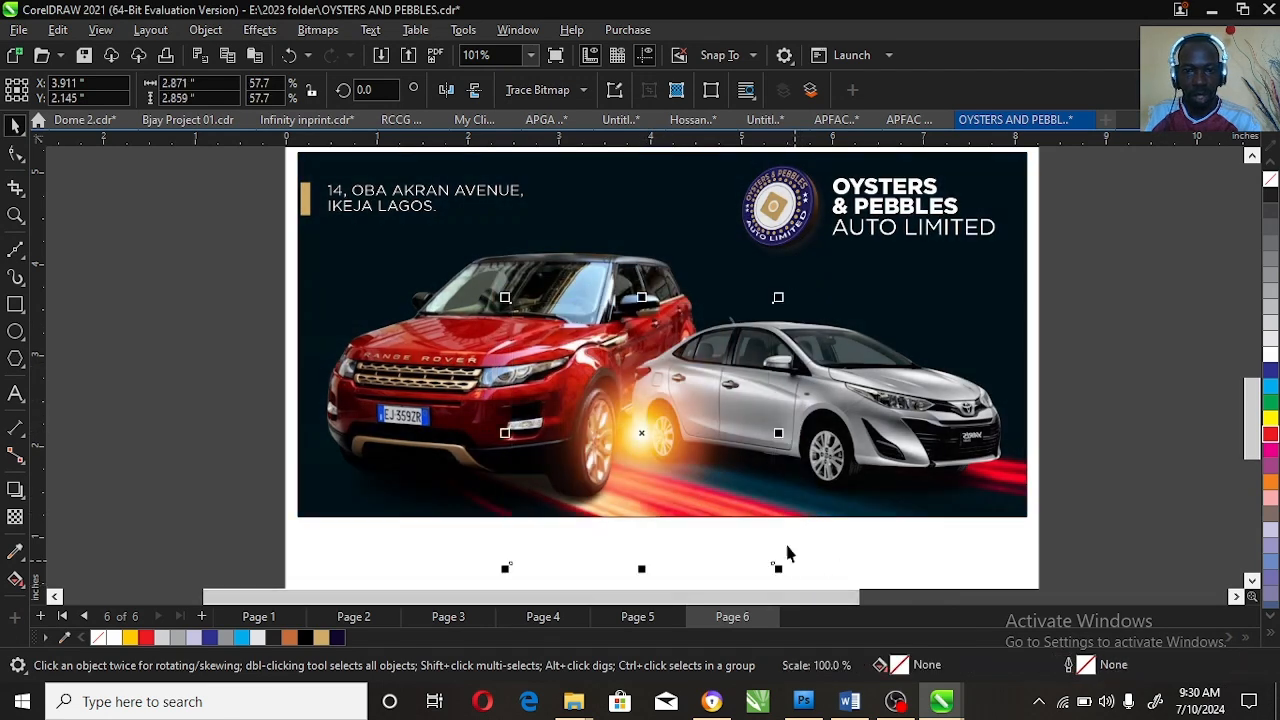
left_click_drag(666, 443, 1044, 470)
left_click_drag(975, 489, 1061, 480)
Step: Cut the sedan and the duplicate glow and paste them inside the PowerClip frame that holds the light-trail background
left_click(912, 410)
left_click(891, 370, "shift")
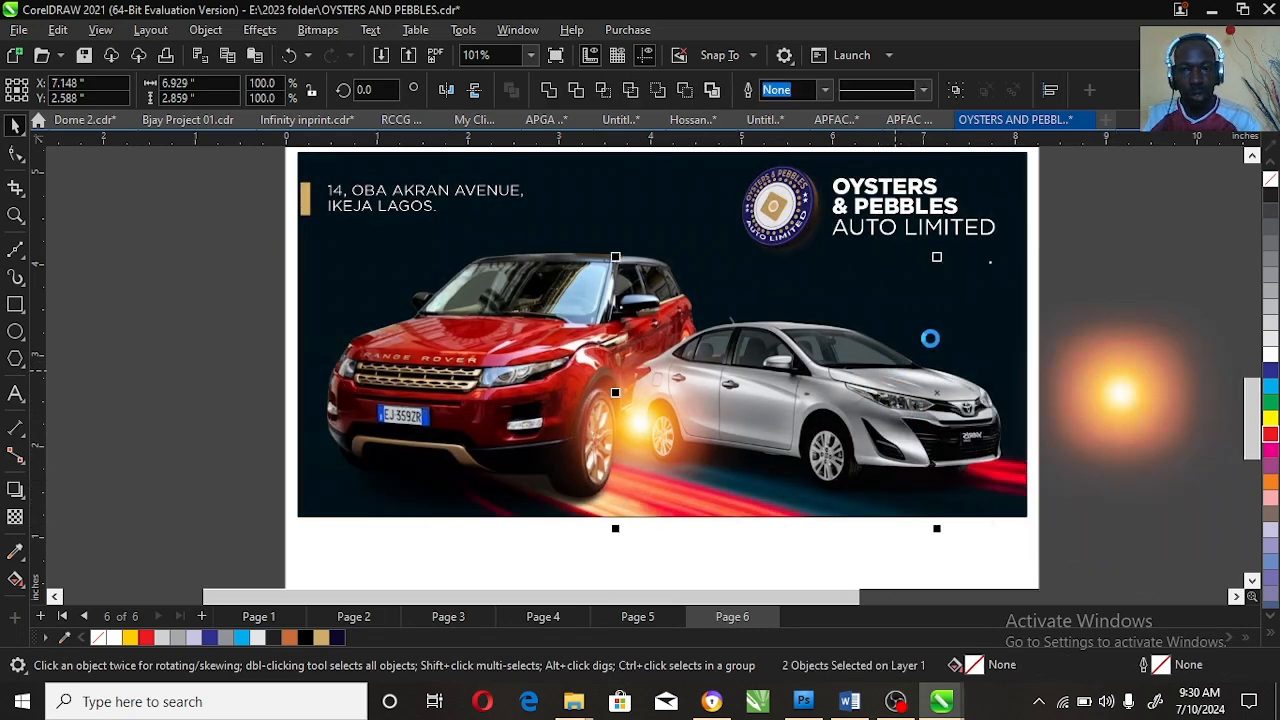
key("Delete")
double_click(959, 321)
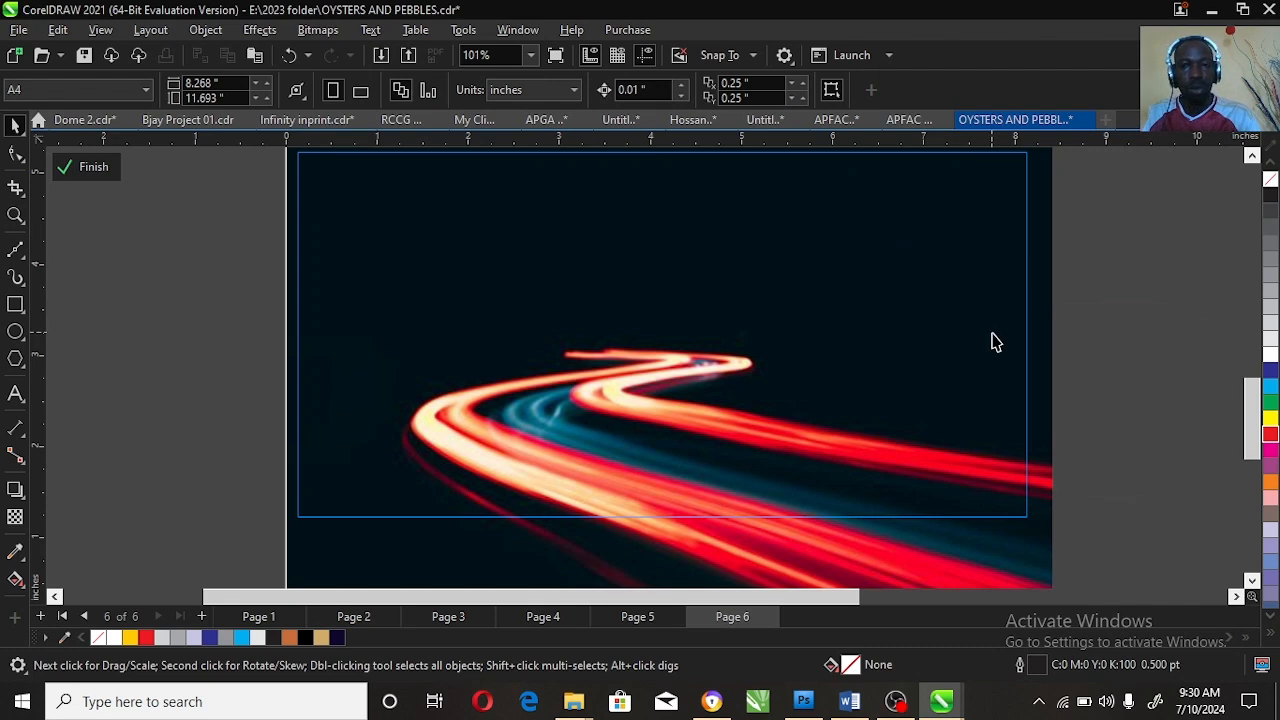
key("ctrl+v")
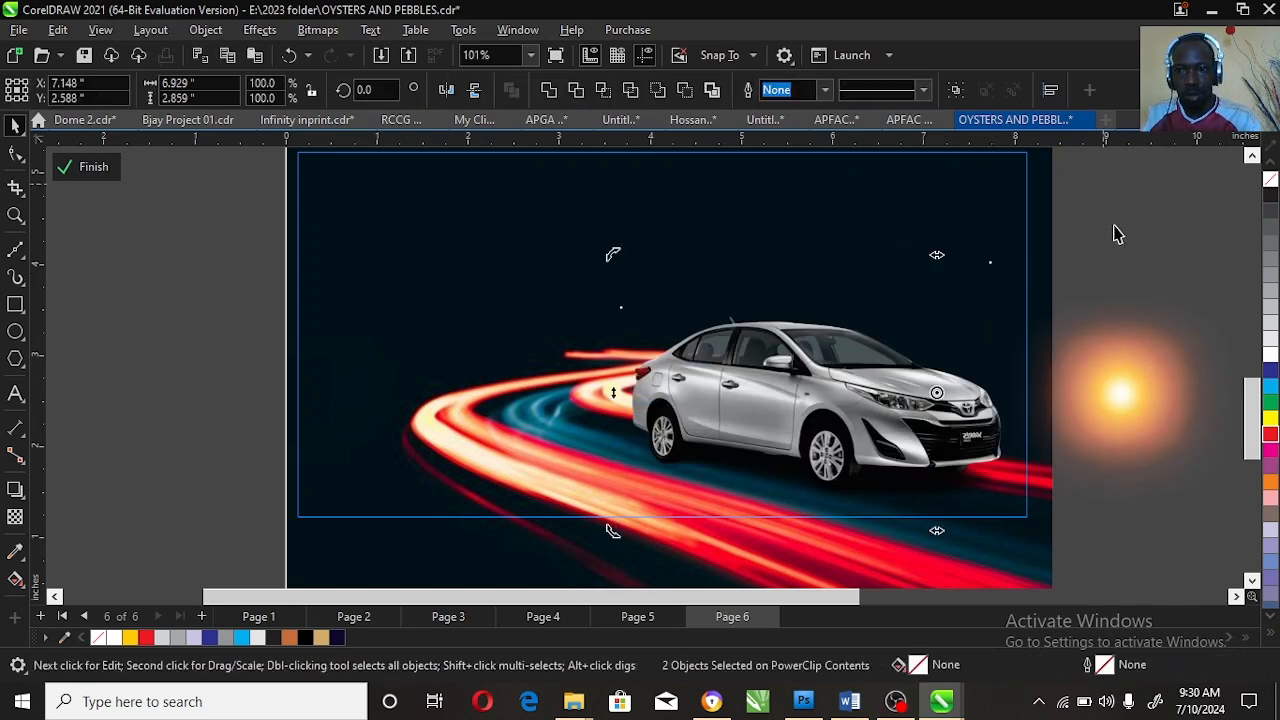
Step: Move the duplicate glow to the sedan's front inside the PowerClip, enlarge it, and finish editing the frame contents
left_click(1134, 406)
mouse_move(1134, 406)
left_mouse_down()
mouse_move(1074, 437)
mouse_move(1070, 425)
left_mouse_up()
left_click_drag(1193, 544, 1246, 597)
mouse_move(1094, 429)
left_mouse_down()
mouse_move(1110, 437)
mouse_move(1092, 440)
left_mouse_up()
left_click(204, 328, "ctrl")
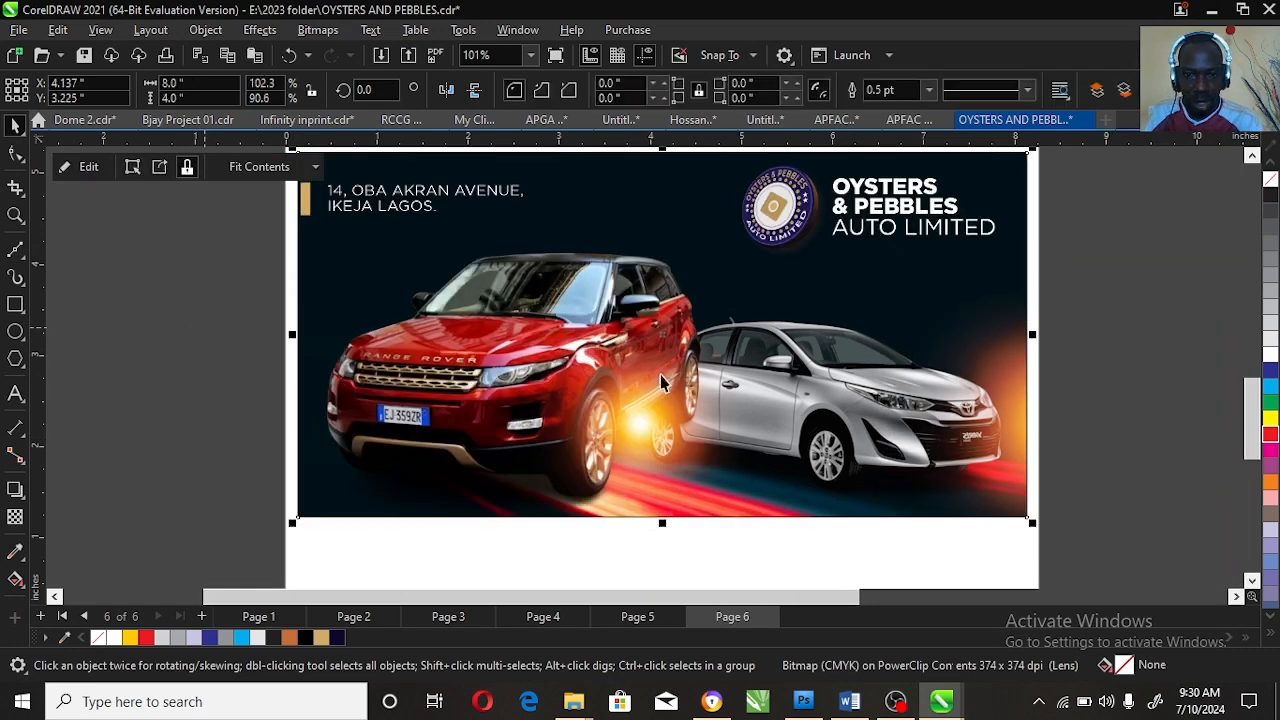
Step: Select the glow between the cars with the Range Rover, then undo back through the glow adjustments and the paste into the PowerClip
left_click(663, 440, "ctrl")
left_click(663, 440)
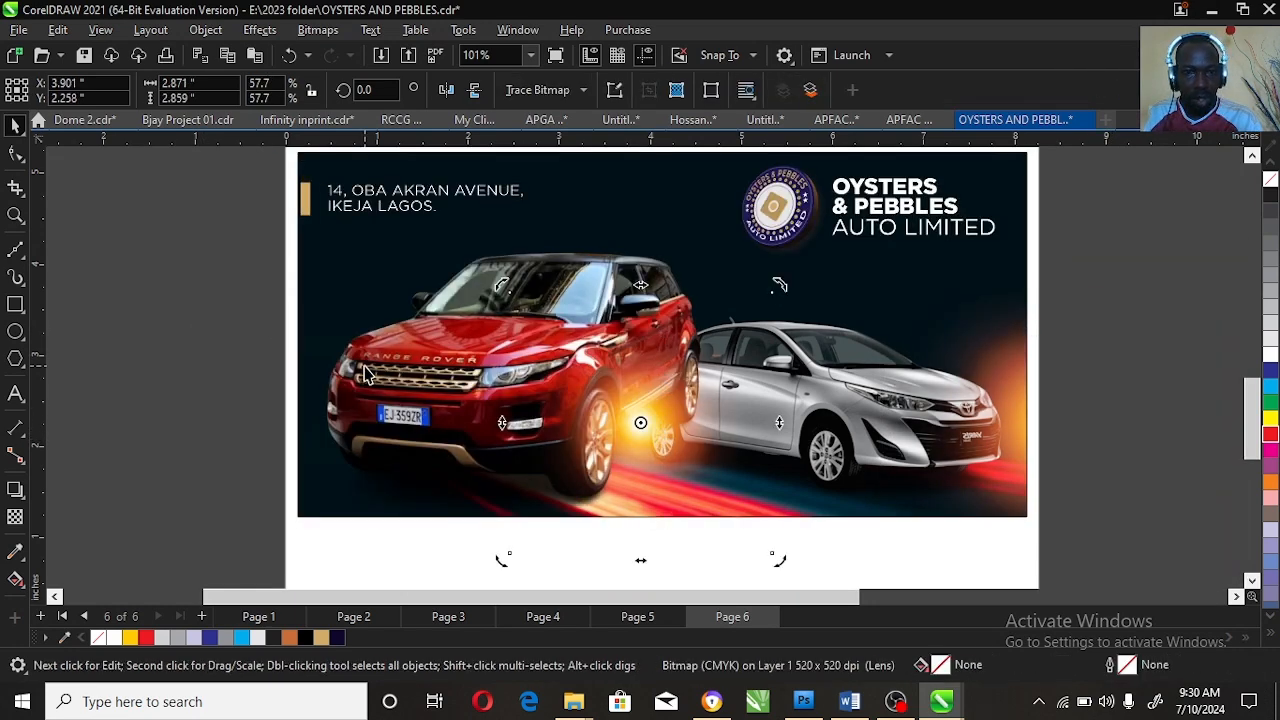
left_click(365, 366, "shift")
key("ctrl+z")
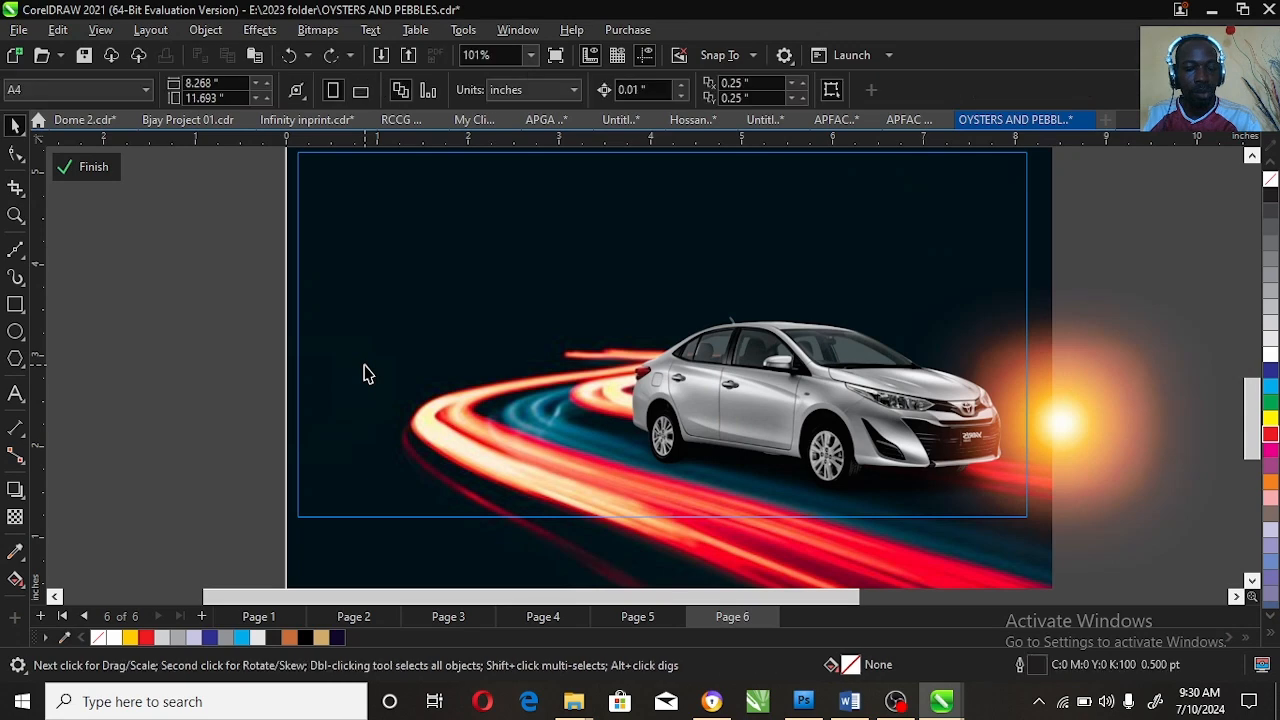
key("ctrl+z")
key("ctrl+z")
key("ctrl+z")
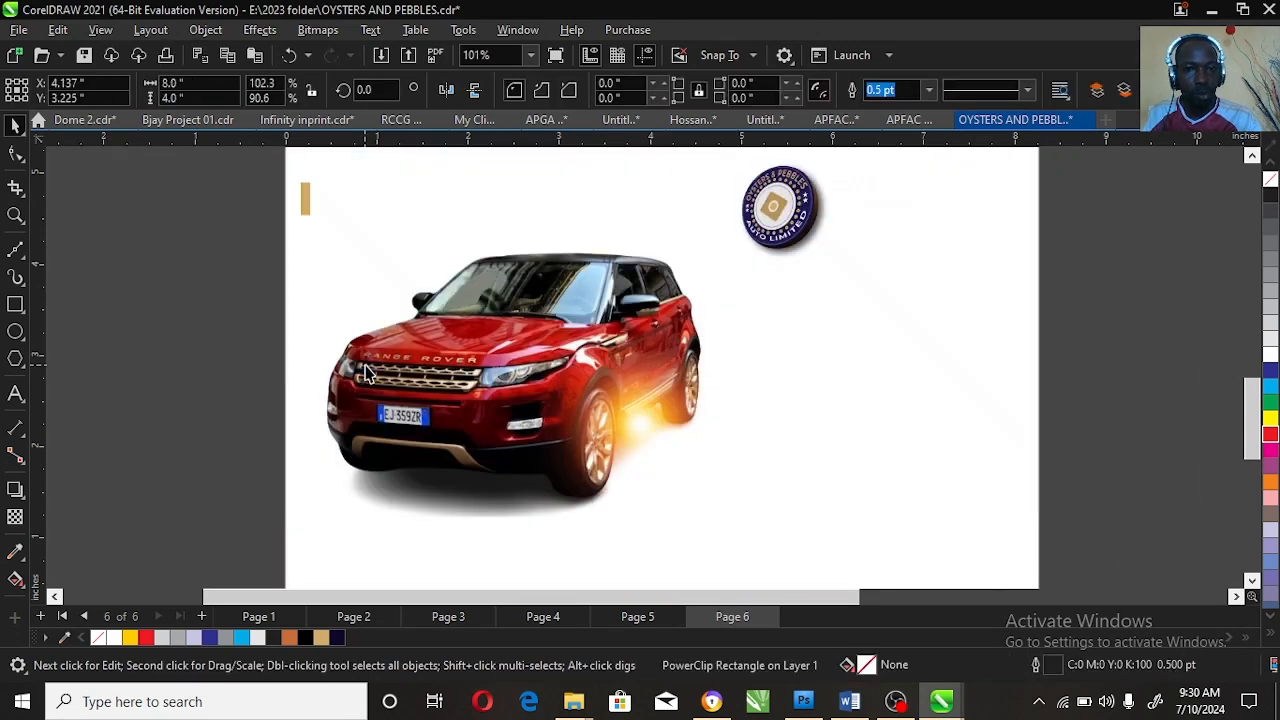
Step: Cut the Range Rover and the glow between the cars and paste them inside the PowerClip frame that holds the sedan
key("Delete")
key("ctrl+z")
left_click(656, 403)
left_click(337, 397, "shift")
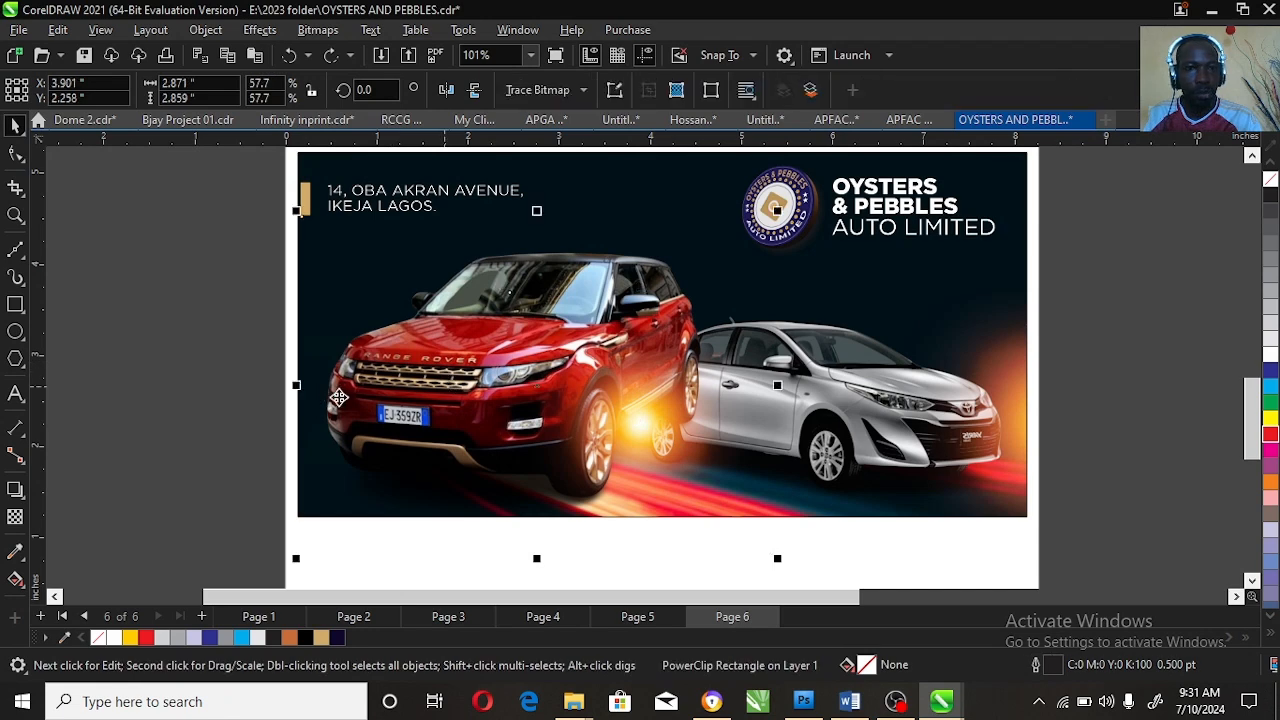
key("ctrl+x")
double_click(345, 395)
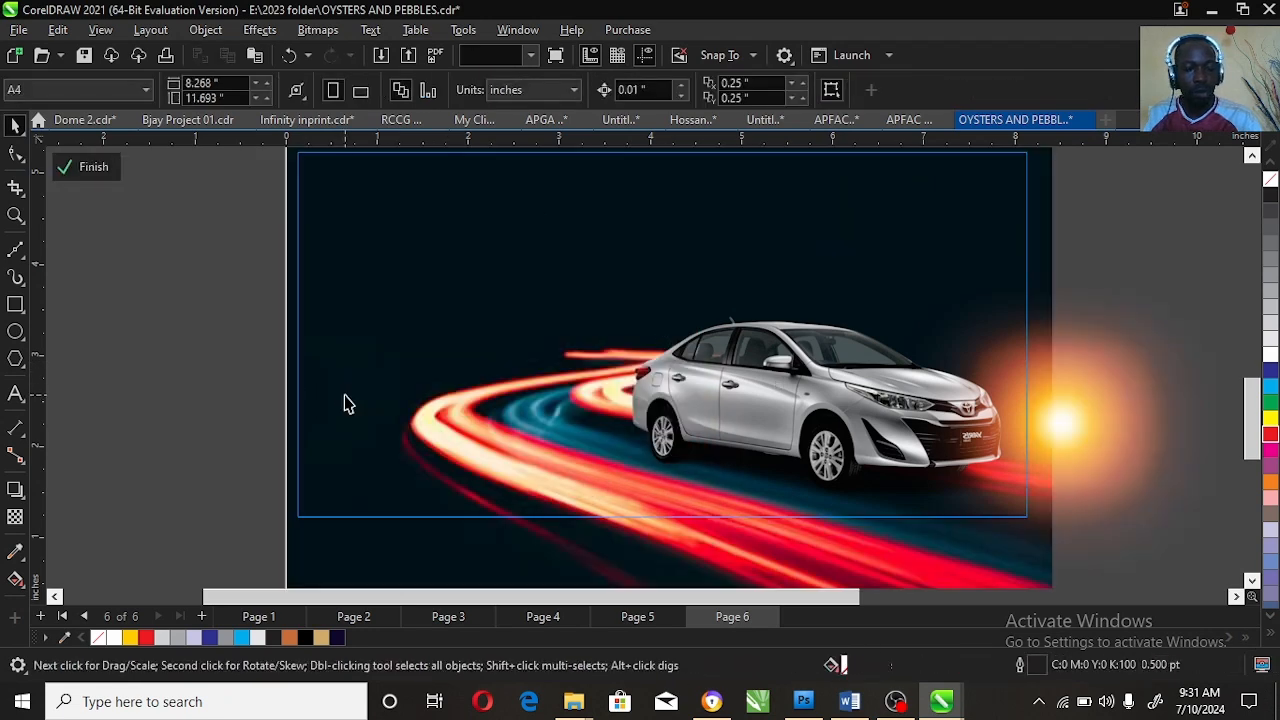
key("ctrl+v")
left_click(174, 382, "ctrl")
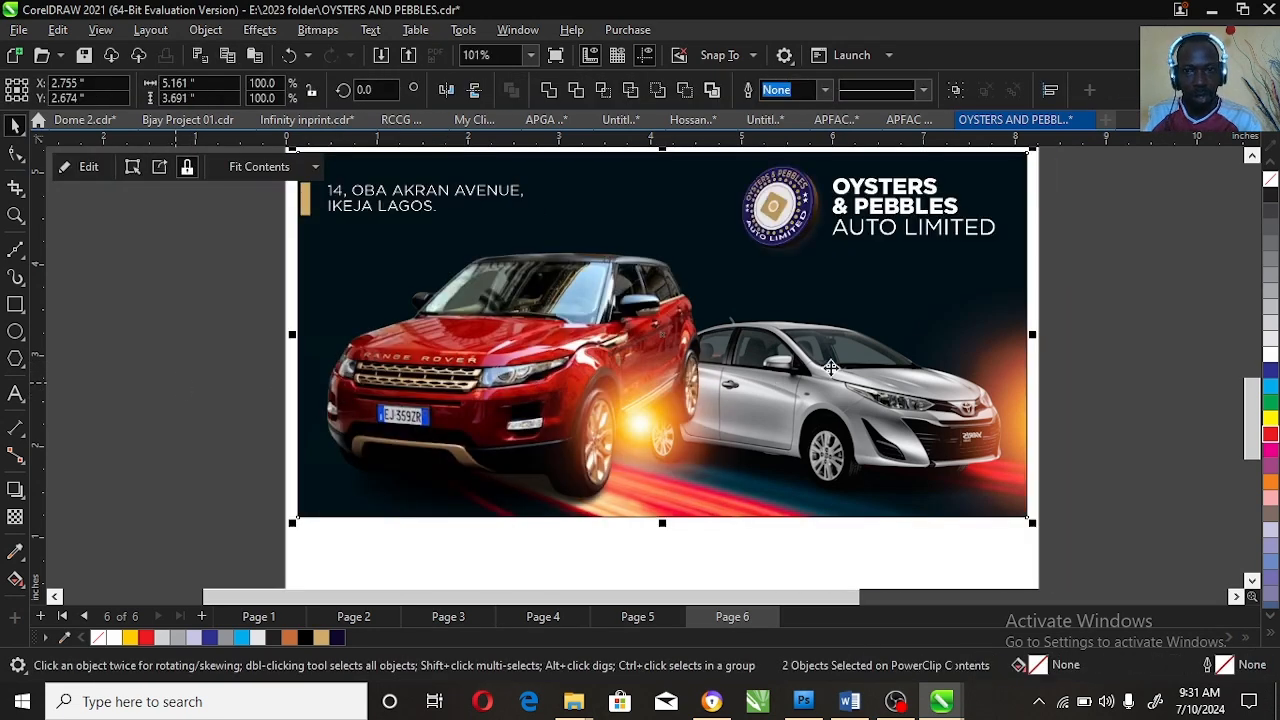
left_click(1106, 282)
Step: Examine the complete light-trail banner in a full-screen preview and return to the drawing window
left_click(405, 482)
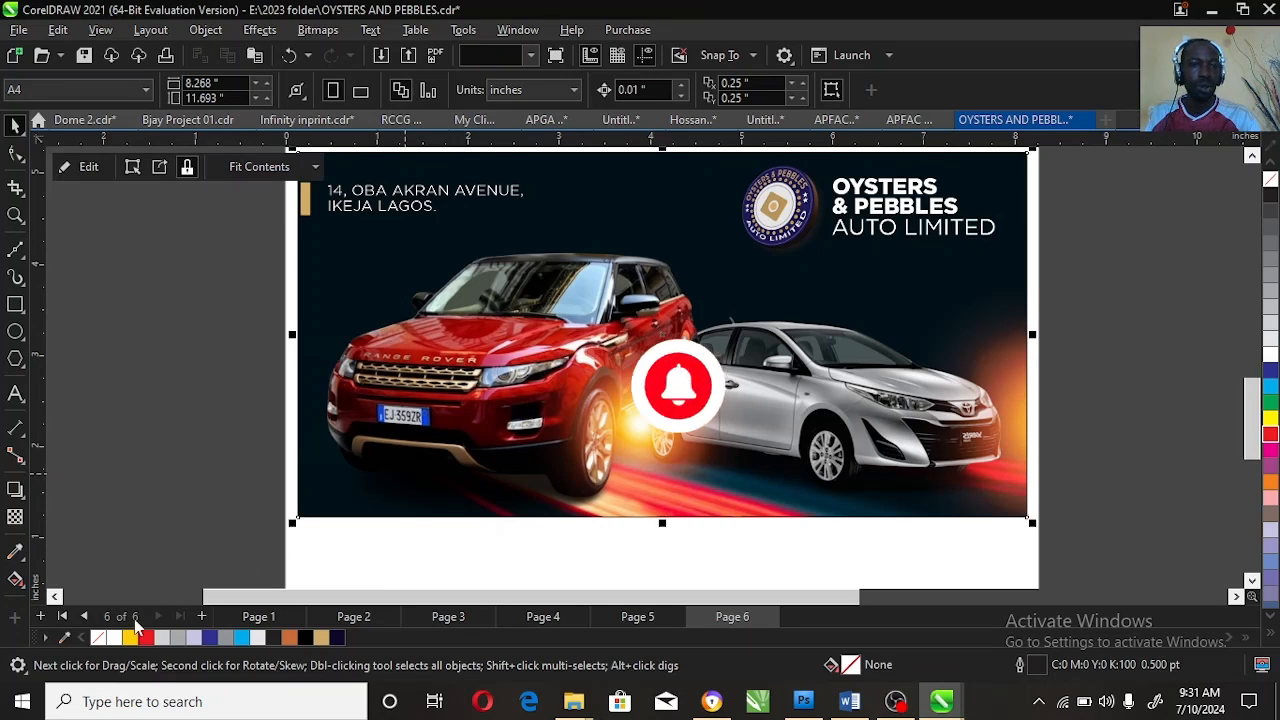
left_click(15, 216)
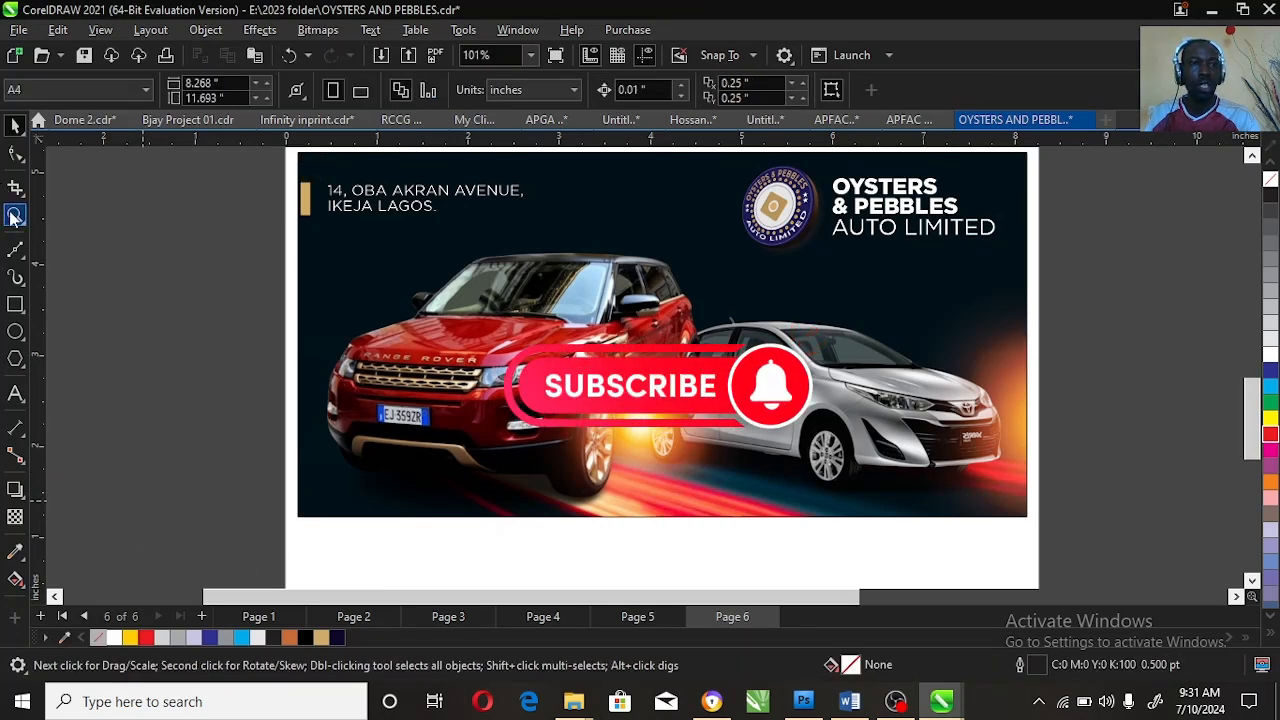
right_click(815, 475)
left_click_drag(432, 336, 862, 553)
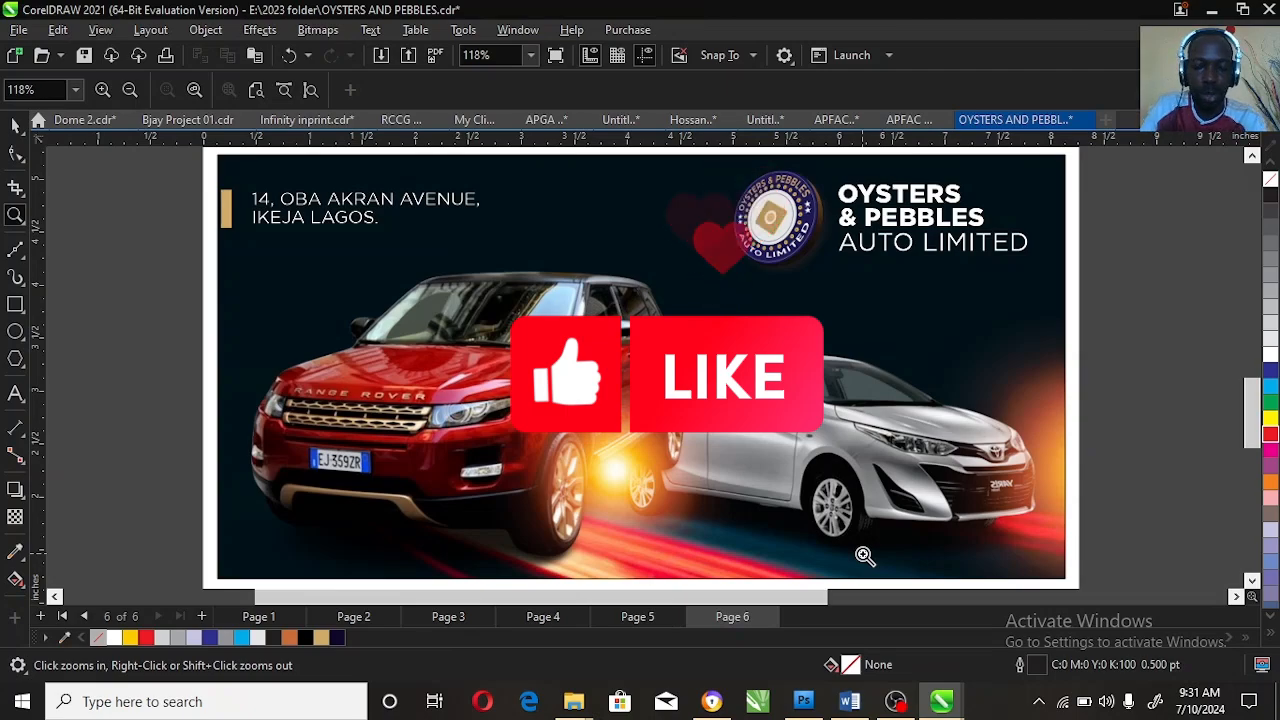
key("F9")
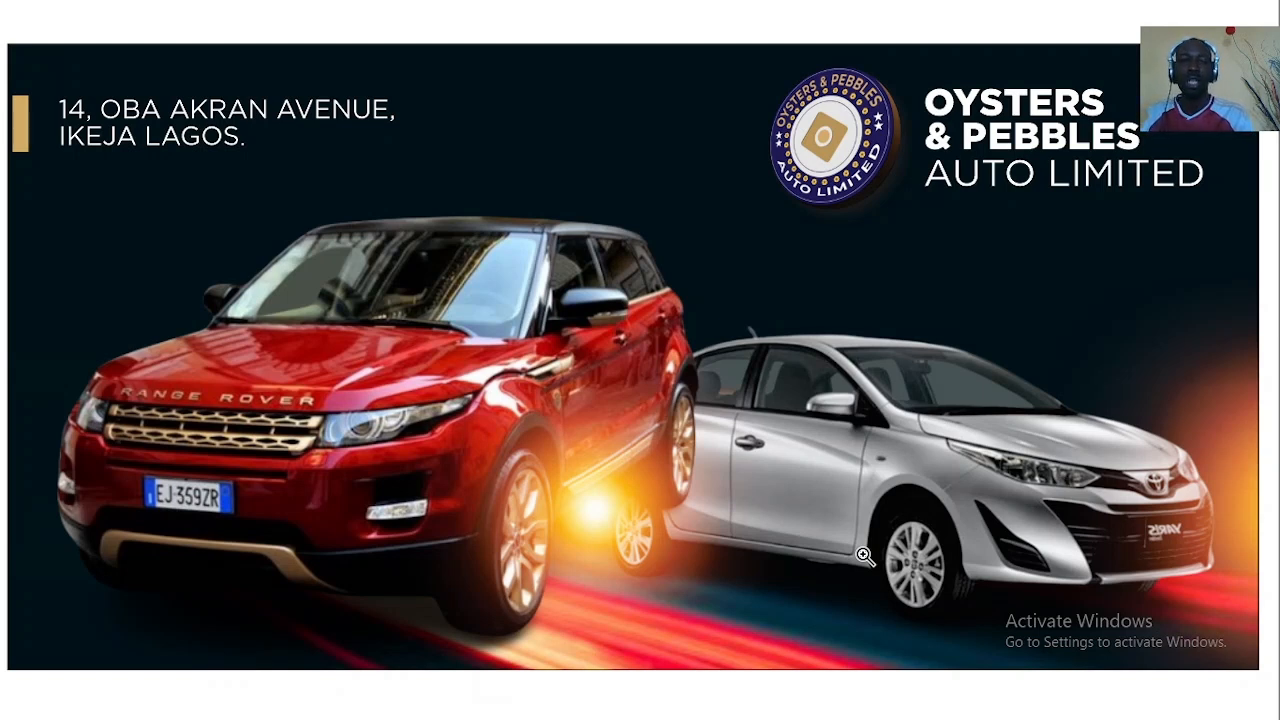
left_click(760, 527)
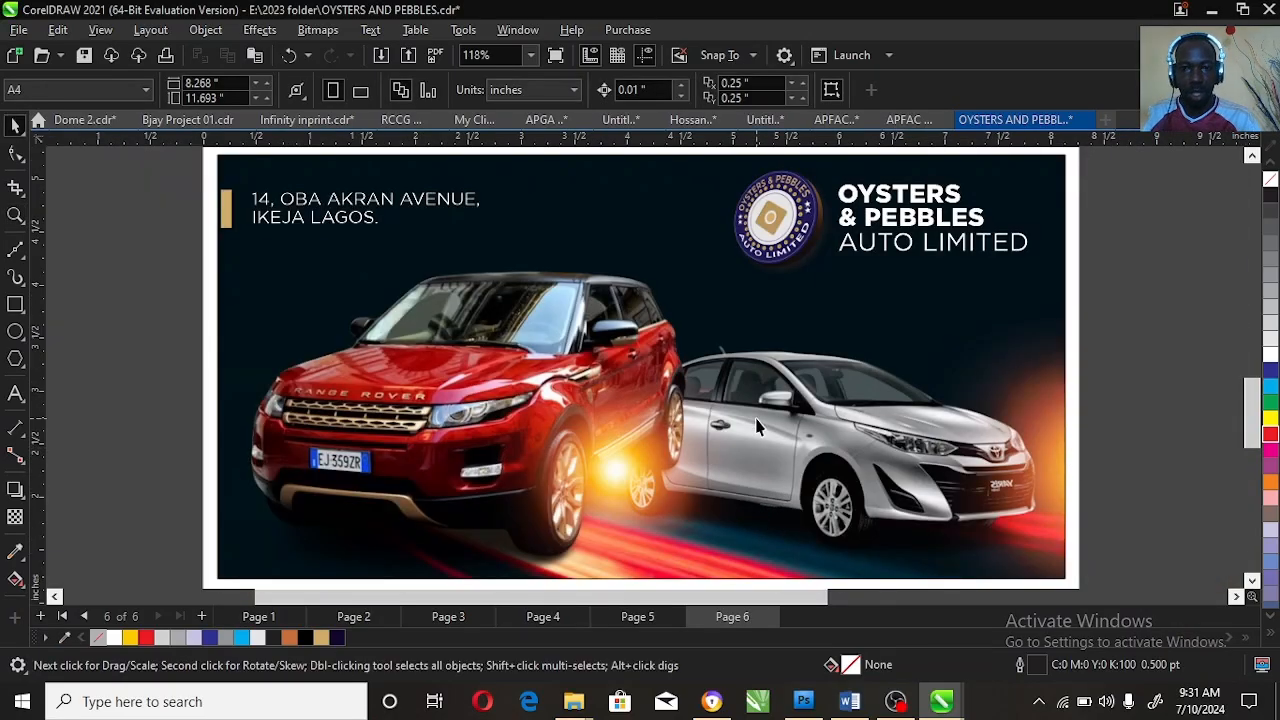
Step: Bring the sedan with its front glow, and the glow between the cars, to the front inside the PowerClip and finish editing
left_click(756, 419, "ctrl")
left_click(774, 425)
left_click(1186, 394)
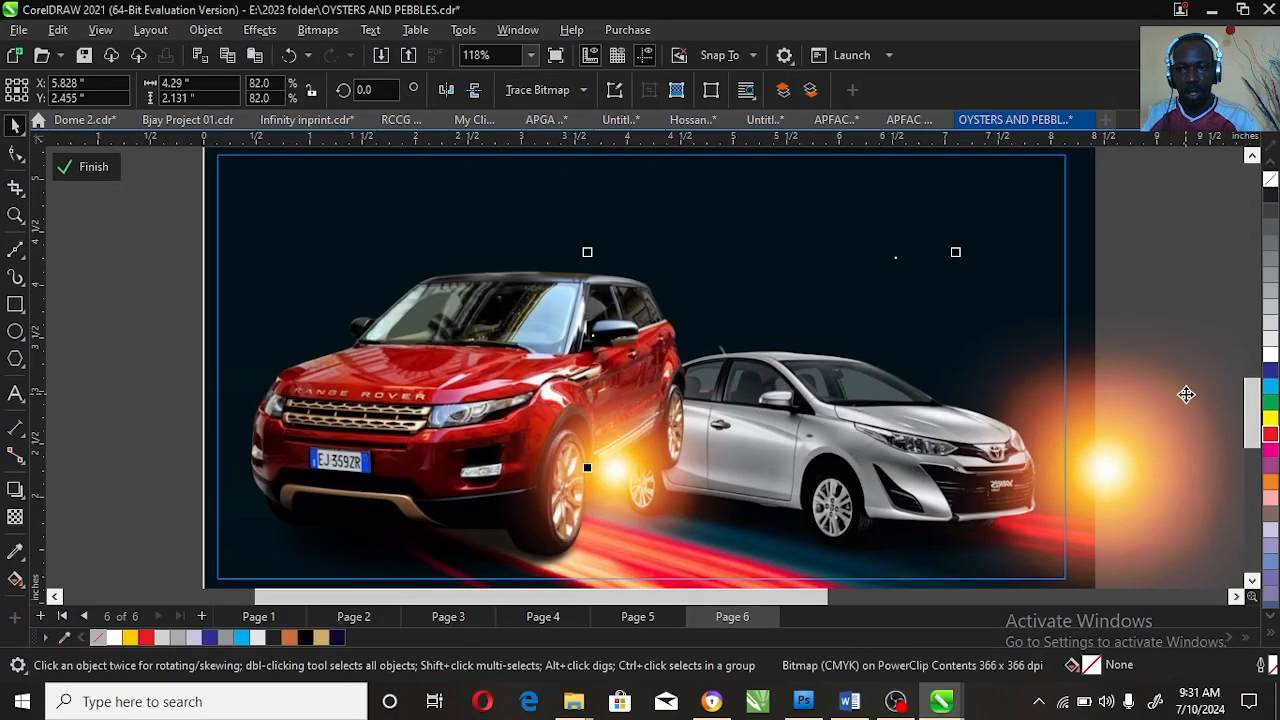
key("shift+Page_Up")
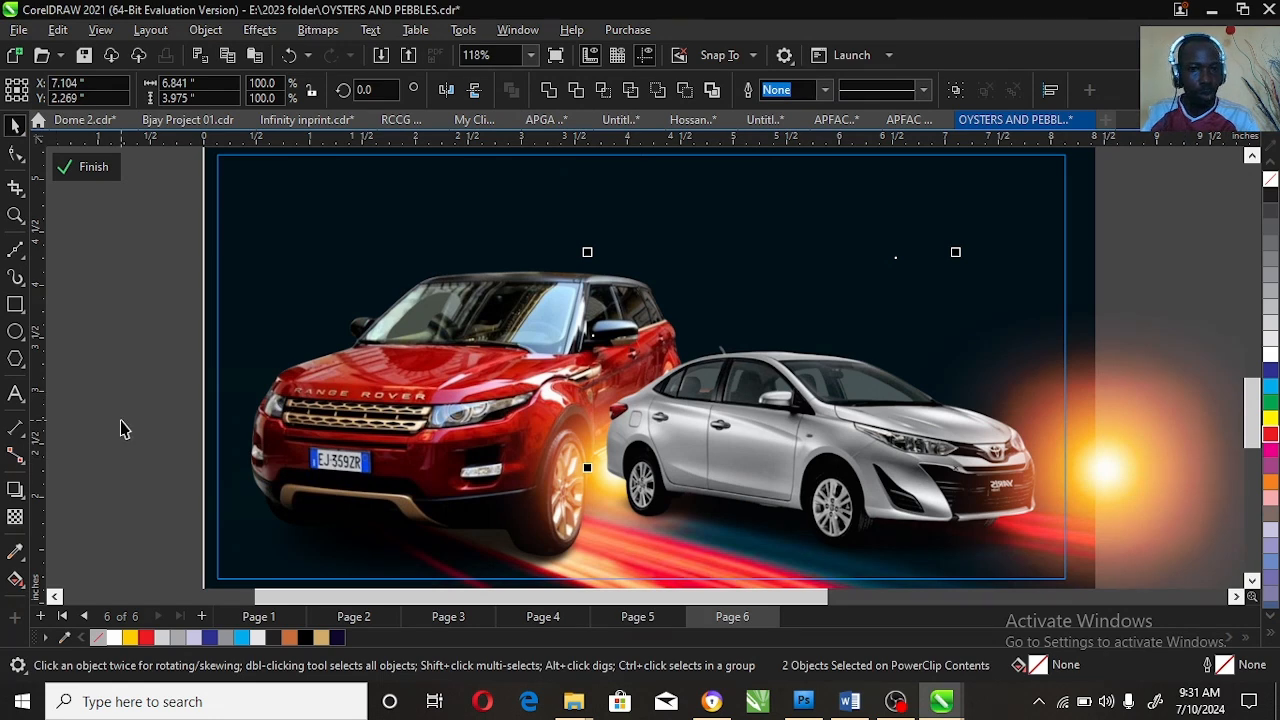
left_click(587, 500)
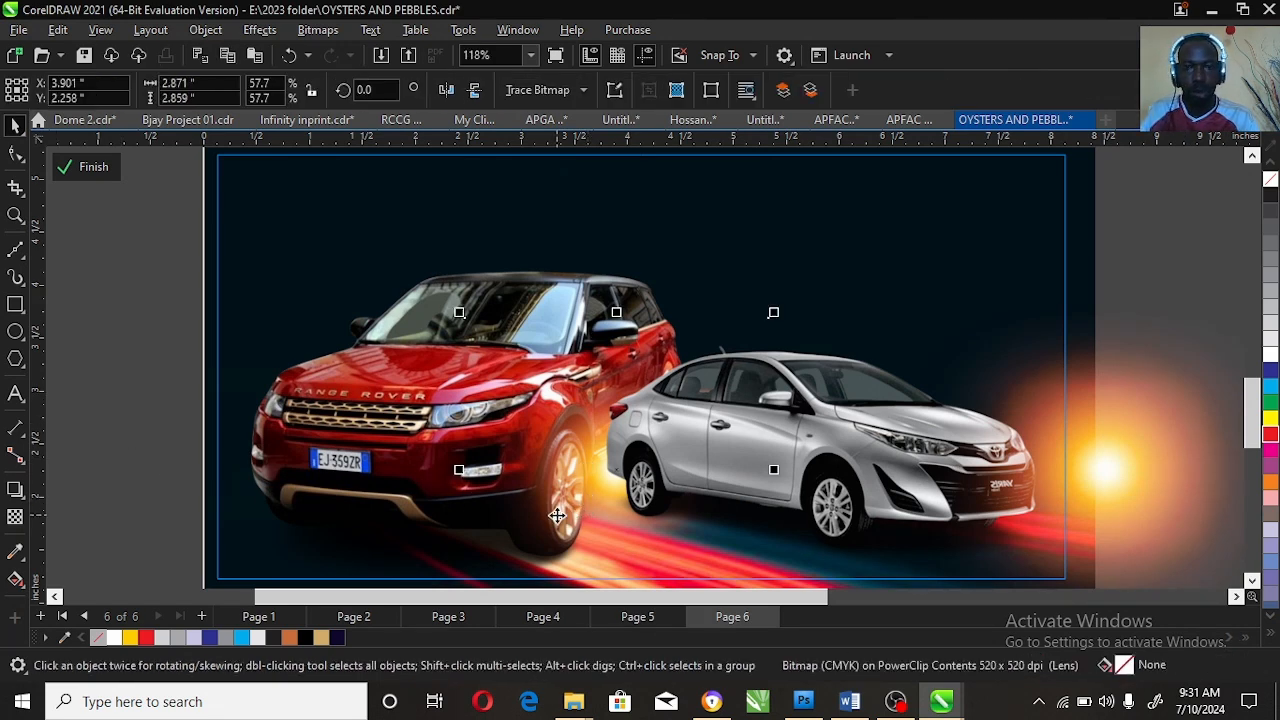
key("shift+Page_Up")
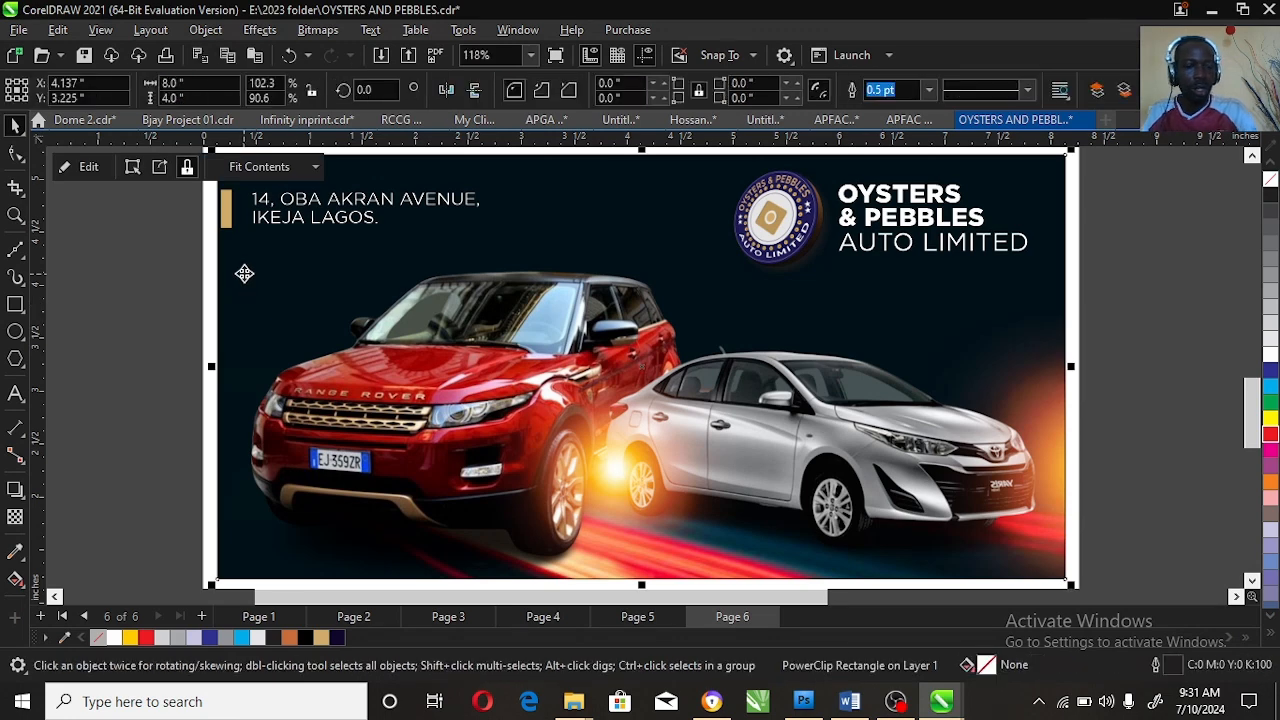
key("shift+F2")
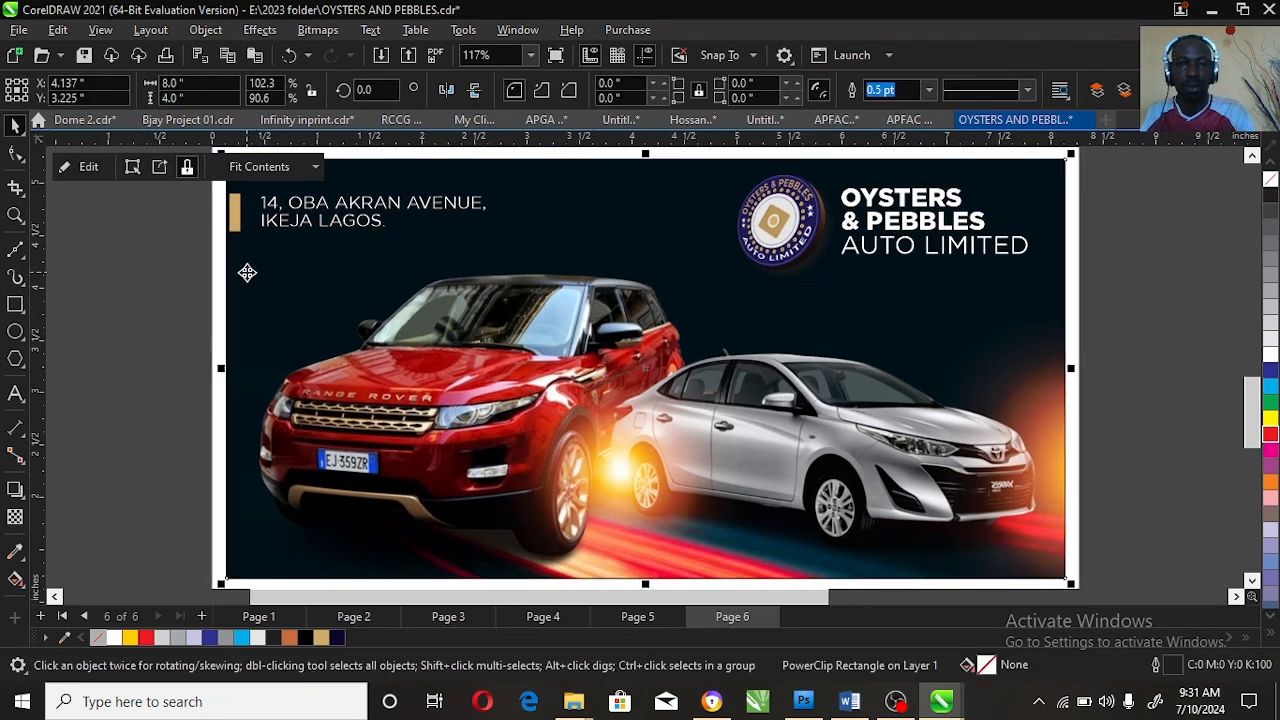
Step: Delete the dark-blue reference banner with the gold address strip beside the page
left_click(14, 216)
right_click(714, 362)
left_click(1252, 156)
left_click(1252, 156)
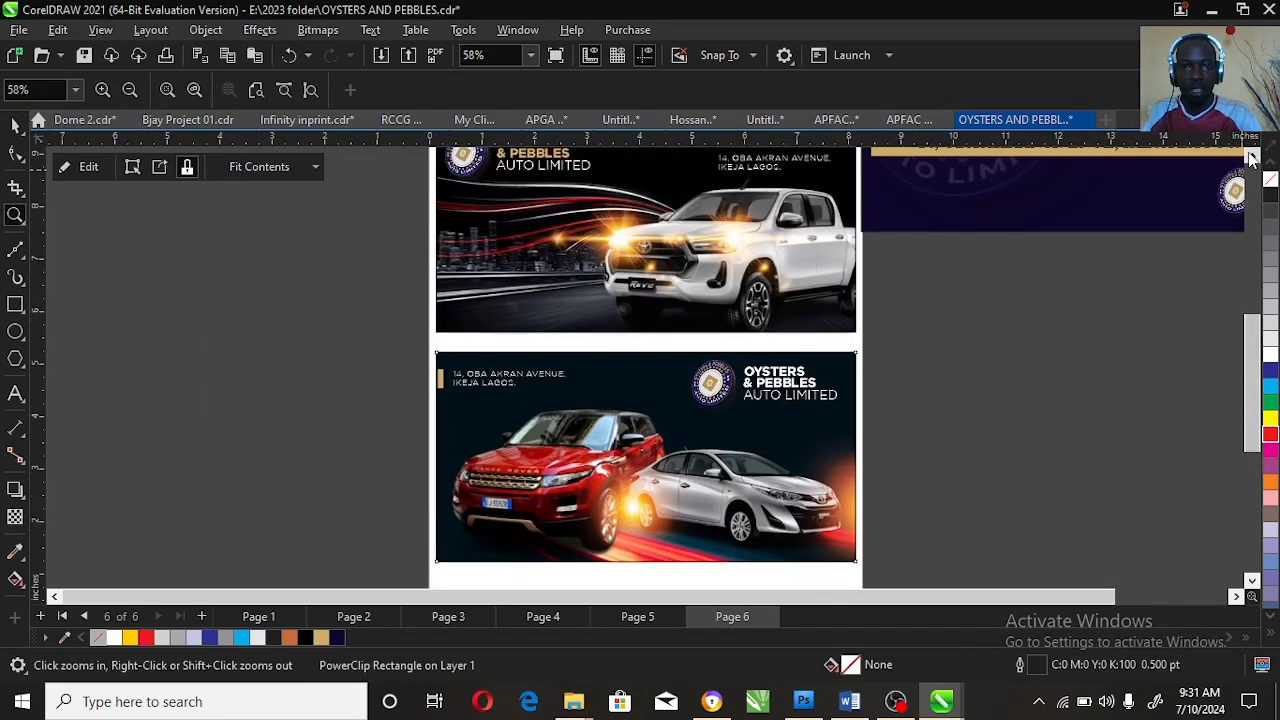
left_click(1252, 156)
key("space")
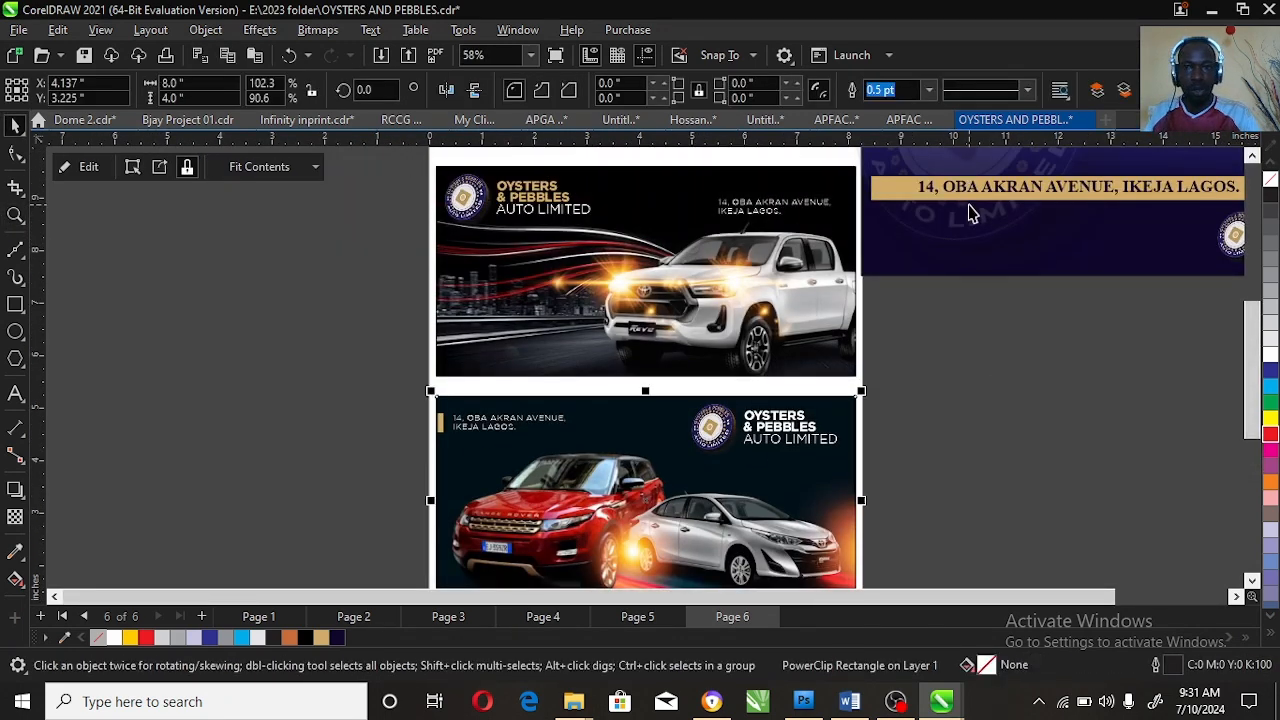
left_click(15, 216)
right_click(1037, 294)
key("space")
left_click_drag(1020, 186, 724, 347)
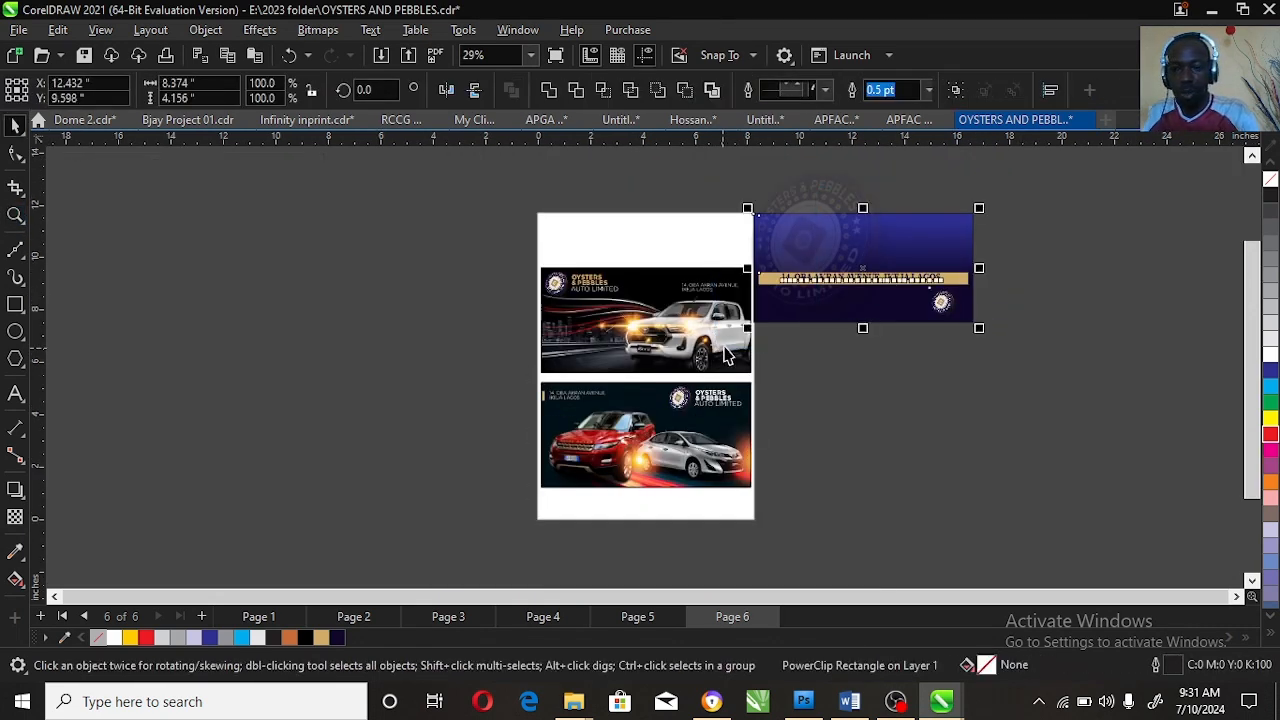
key("Delete")
Step: Move the light-trail banner up close beneath the pickup banner and add the pickup banner's background to the selection
key("space")
left_click_drag(518, 255, 766, 509)
key("space")
left_click_drag(437, 366, 855, 590)
left_click_drag(802, 466, 802, 462)
left_click(661, 187, "shift")
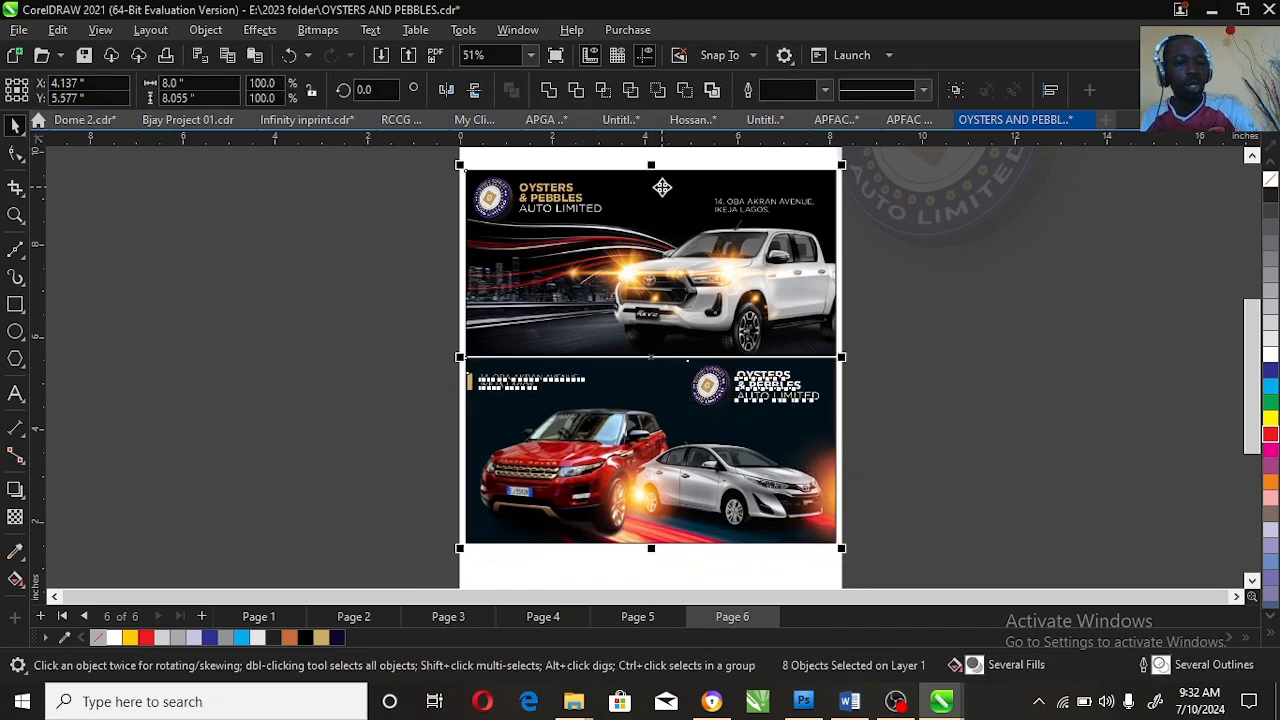